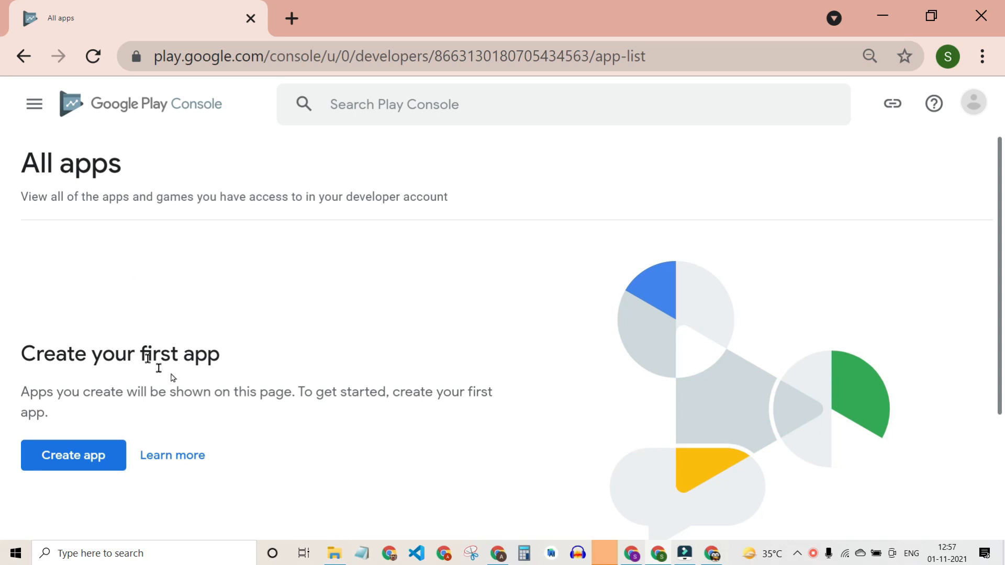
Switch from the Play Console All apps page to the Play Store Publication folder window.
{"action": "left_click_drag", "start_coordinate": [27, 167], "coordinate": [192, 179]}
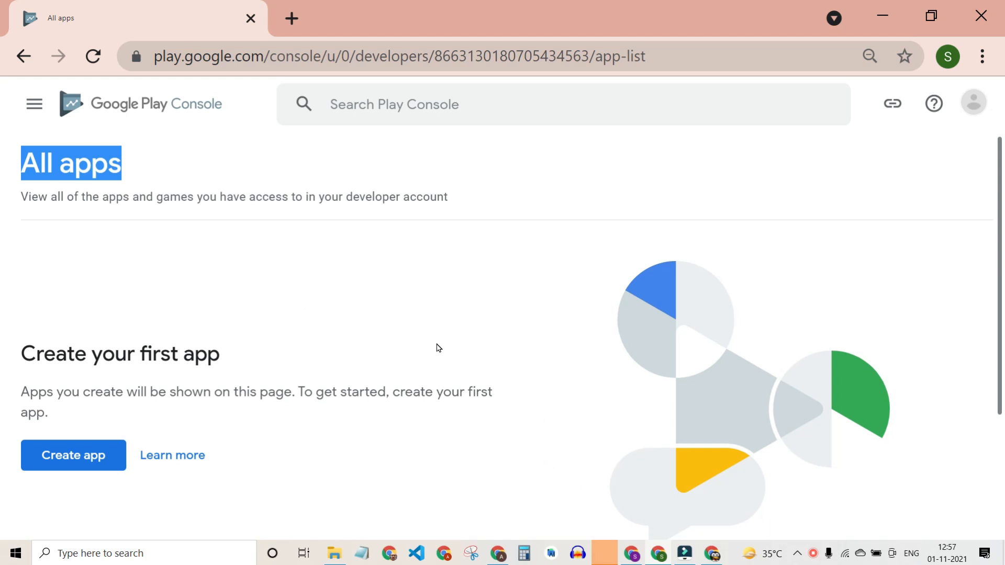
{"action": "mouse_move", "coordinate": [335, 544]}
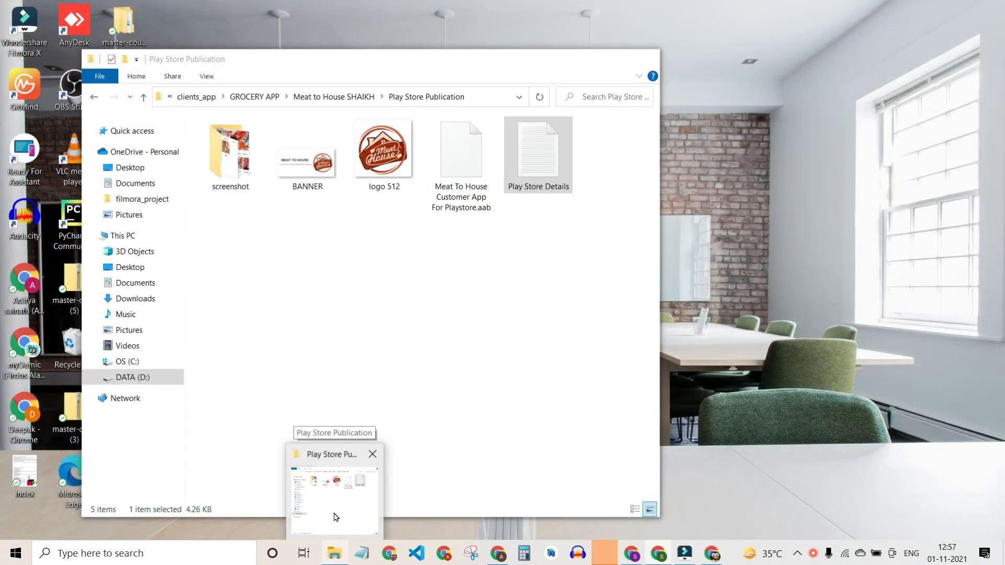
{"action": "left_click", "coordinate": [335, 515]}
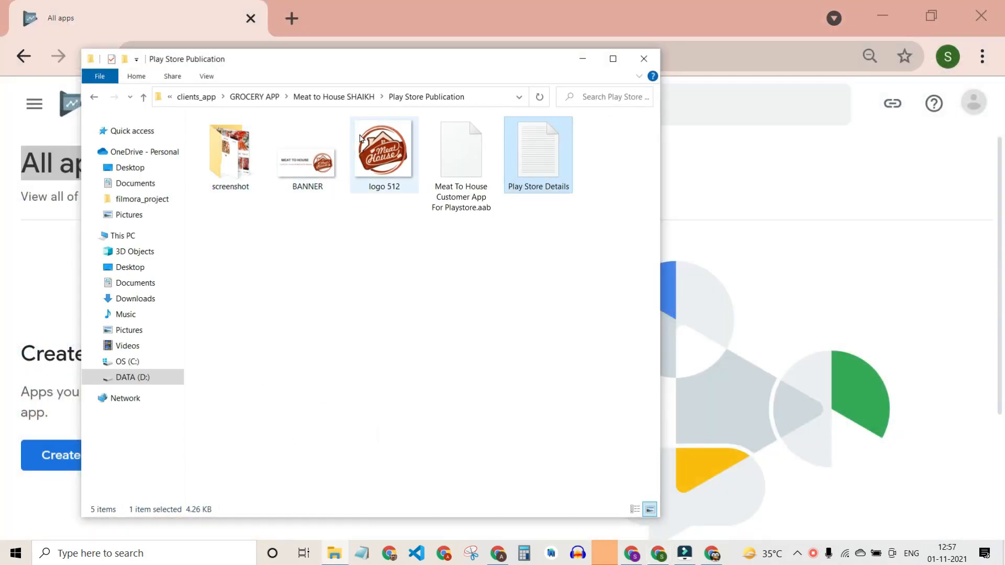
{"action": "double_click", "coordinate": [233, 157]}
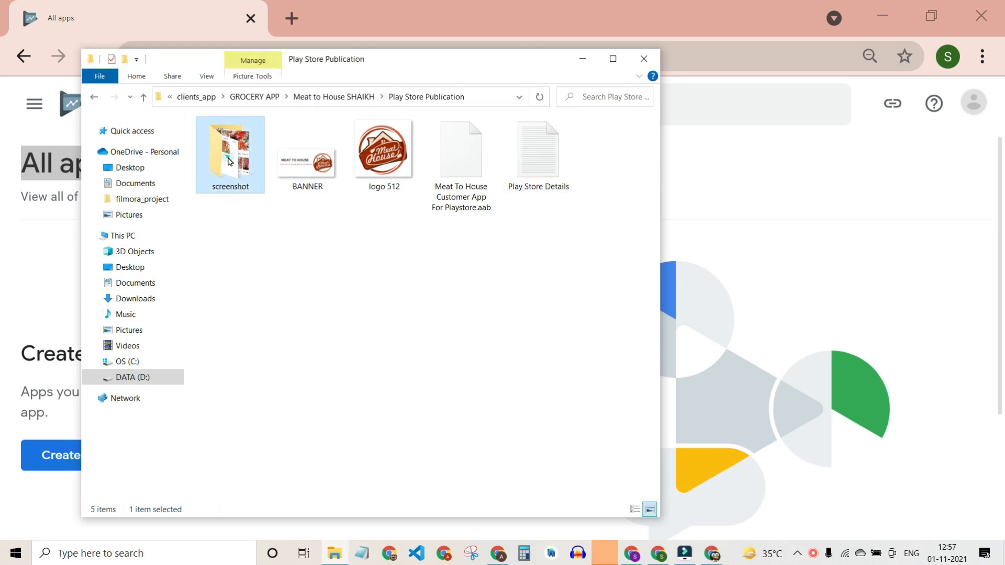
{"action": "left_click_drag", "start_coordinate": [571, 273], "coordinate": [196, 117]}
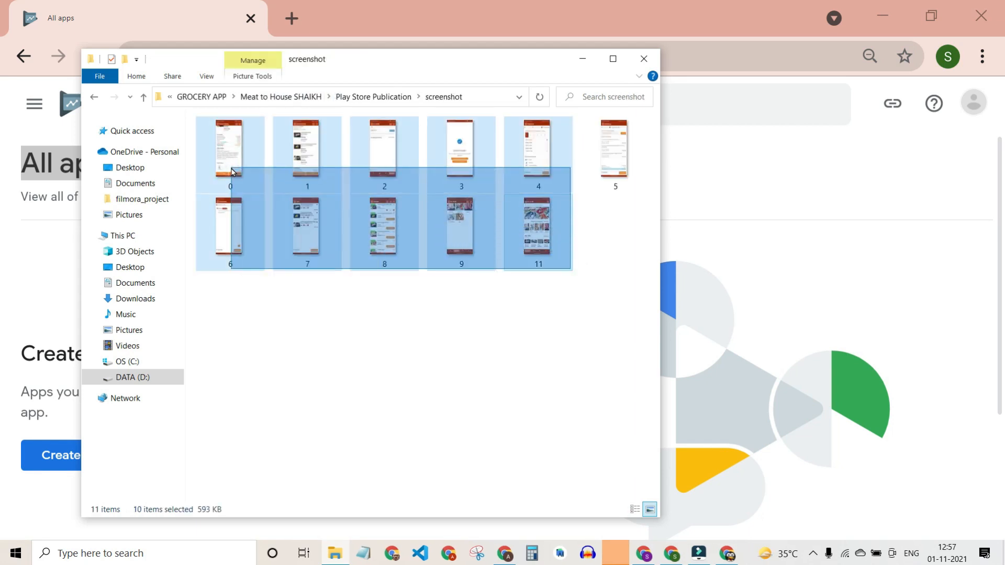
{"action": "left_click", "coordinate": [400, 285]}
{"action": "left_click", "coordinate": [372, 97]}
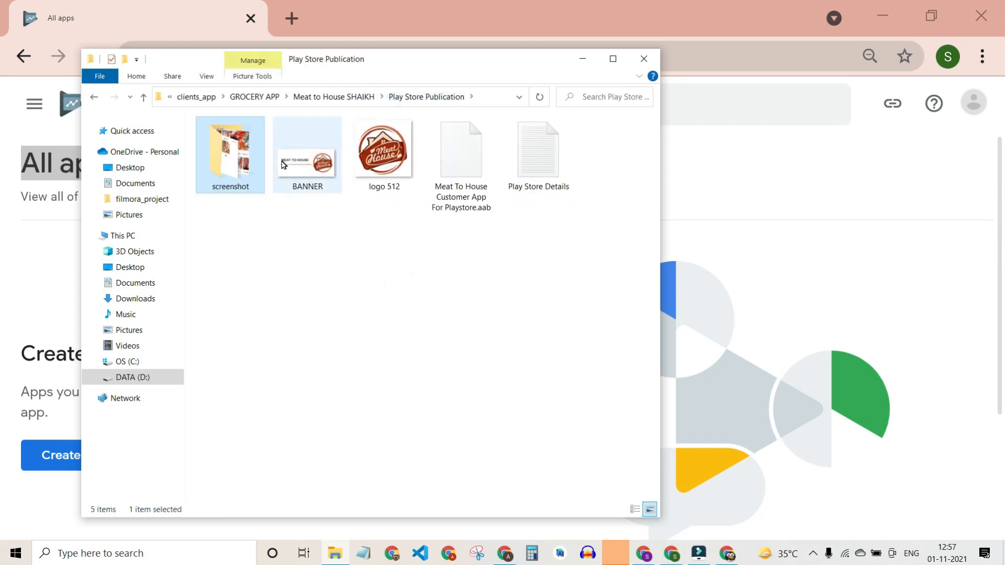
{"action": "double_click", "coordinate": [317, 163]}
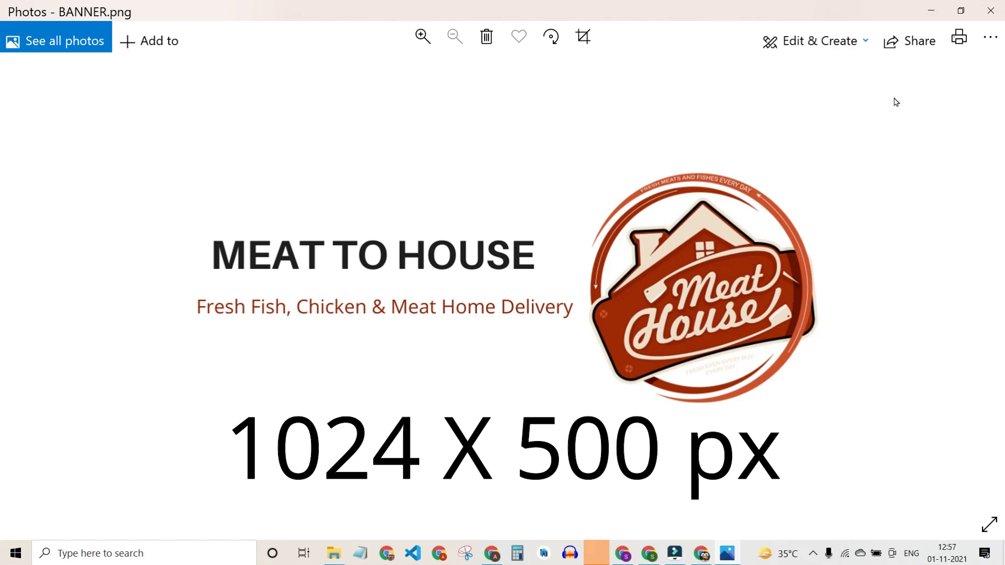
{"action": "left_click", "coordinate": [991, 11]}
{"action": "left_click", "coordinate": [393, 169]}
{"action": "double_click", "coordinate": [393, 169]}
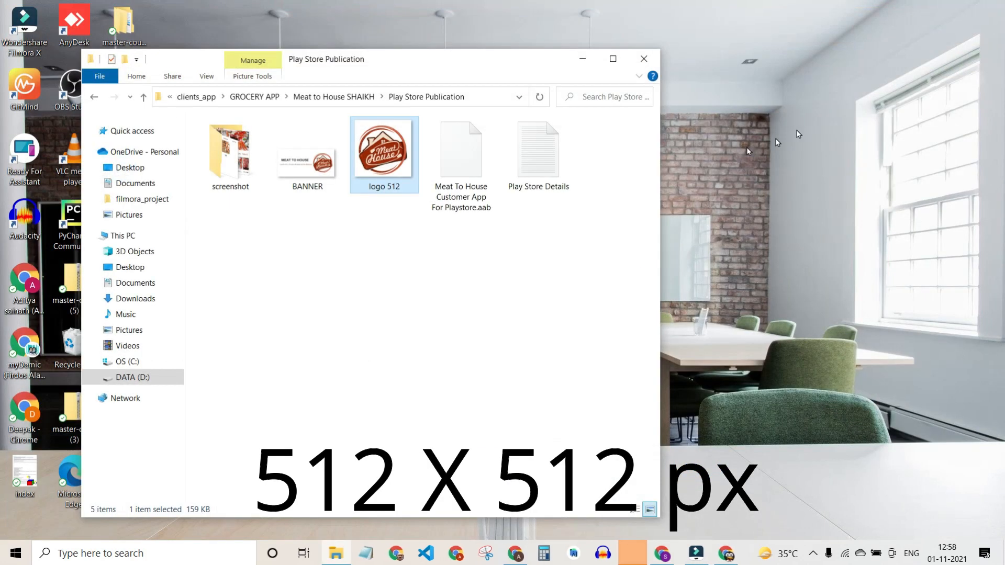
{"action": "left_click_drag", "start_coordinate": [464, 260], "coordinate": [454, 162]}
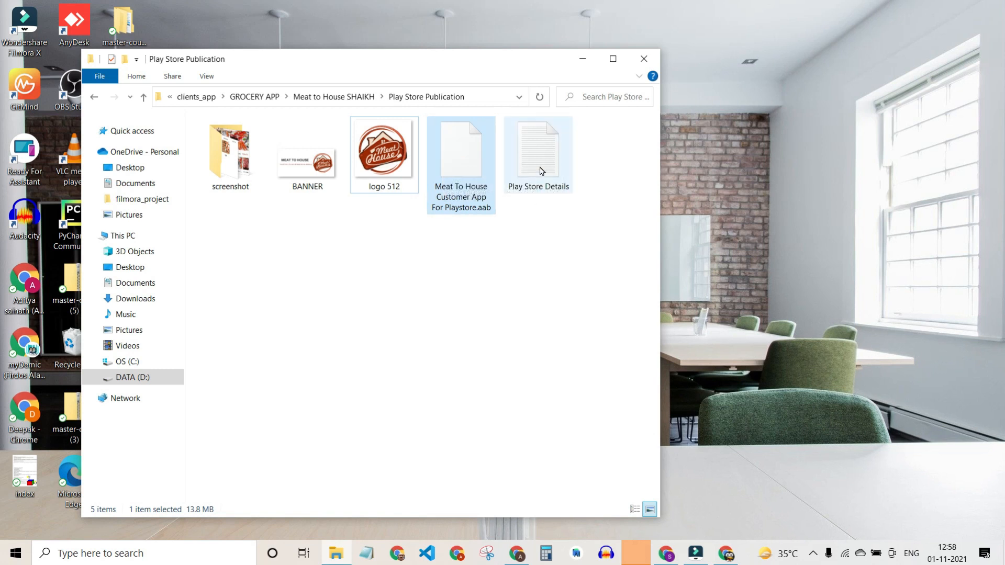
Open Play Store Details.txt and look over the privacy policy, terms URLs and app title.
{"action": "double_click", "coordinate": [542, 171]}
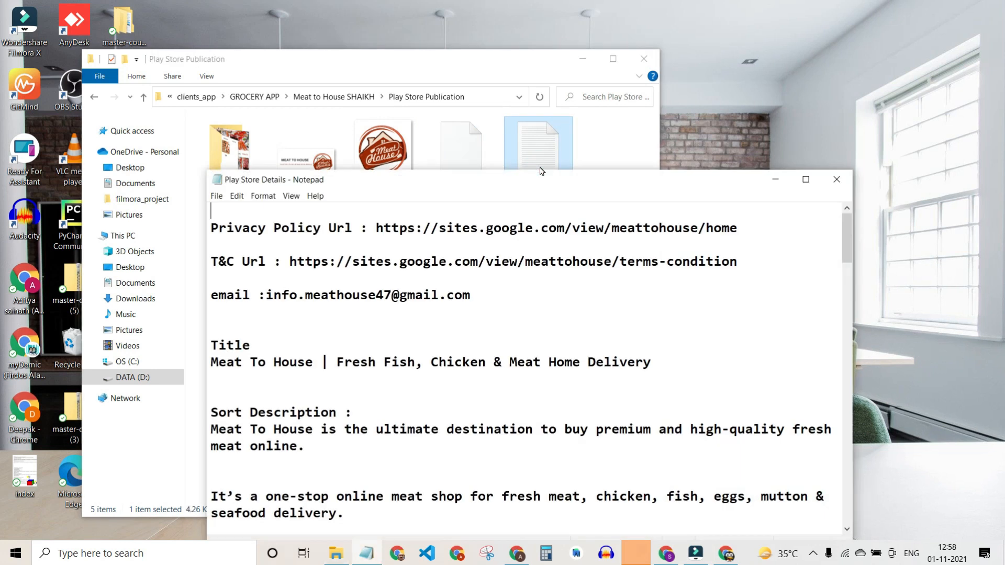
{"action": "left_click_drag", "start_coordinate": [234, 228], "coordinate": [666, 227]}
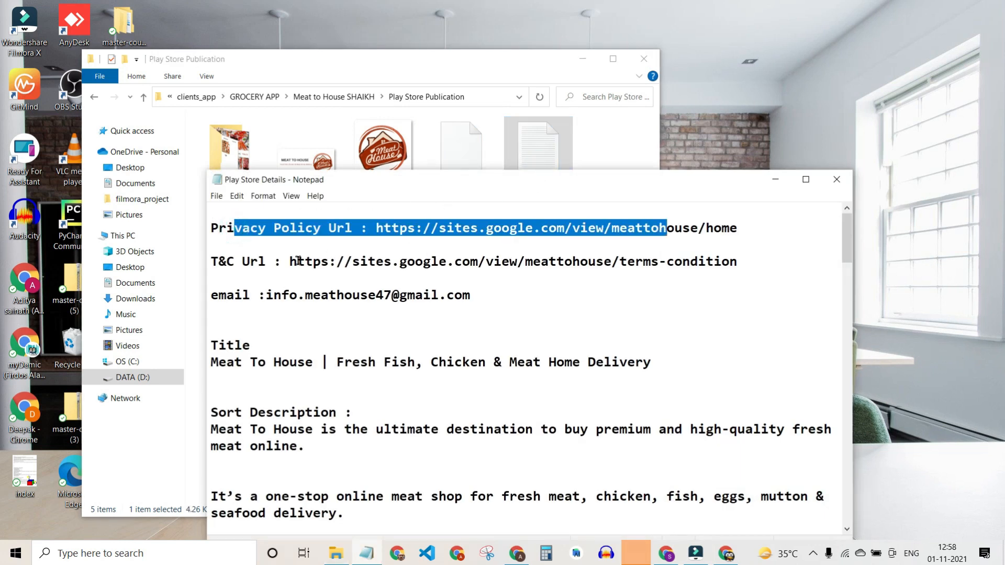
{"action": "left_click", "coordinate": [407, 241]}
{"action": "left_click_drag", "start_coordinate": [242, 261], "coordinate": [624, 270]}
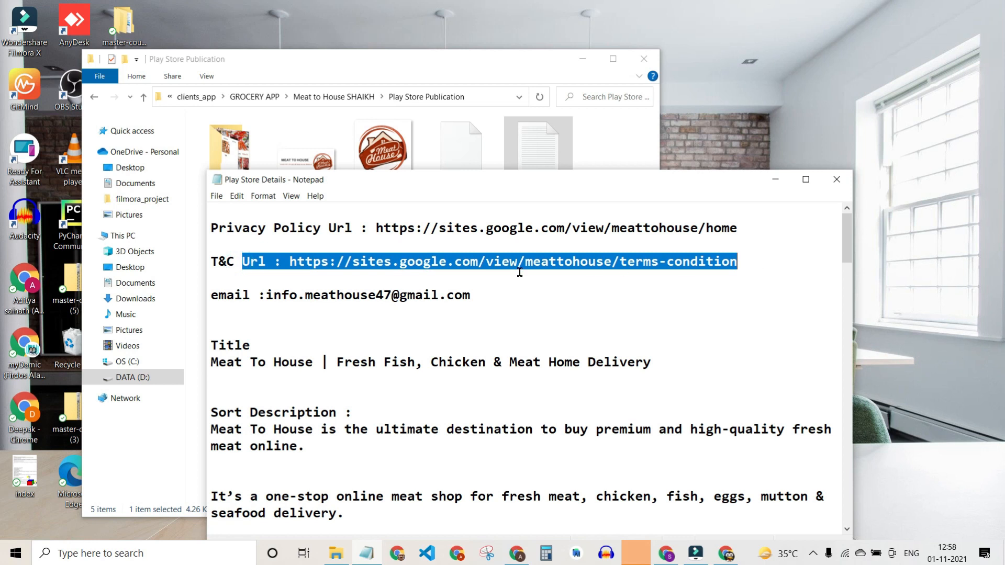
{"action": "left_click_drag", "start_coordinate": [259, 295], "coordinate": [470, 296]}
{"action": "scroll", "coordinate": [536, 330], "scroll_direction": "down", "scroll_amount": 1}
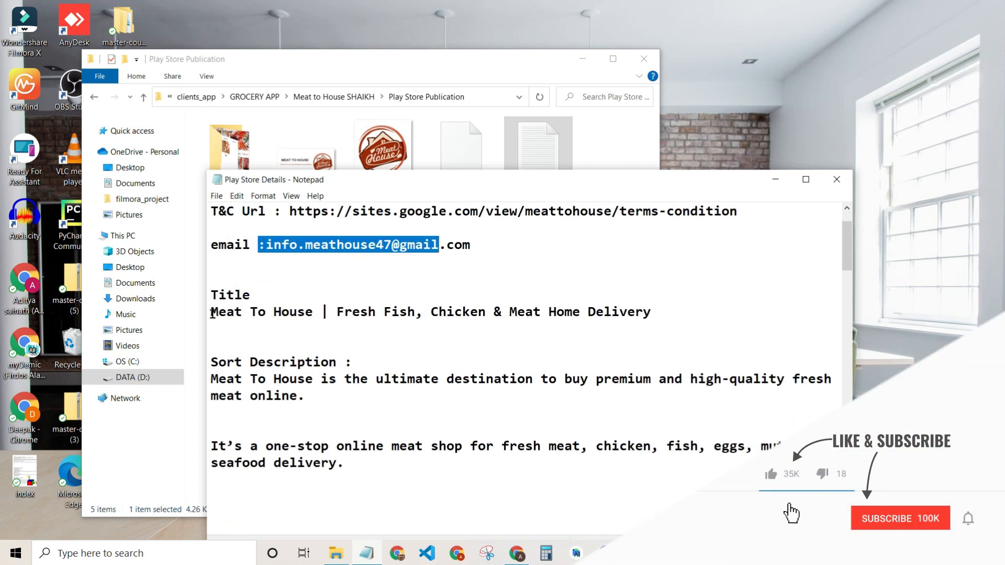
{"action": "left_click", "coordinate": [214, 313]}
{"action": "left_click_drag", "start_coordinate": [218, 312], "coordinate": [652, 313]}
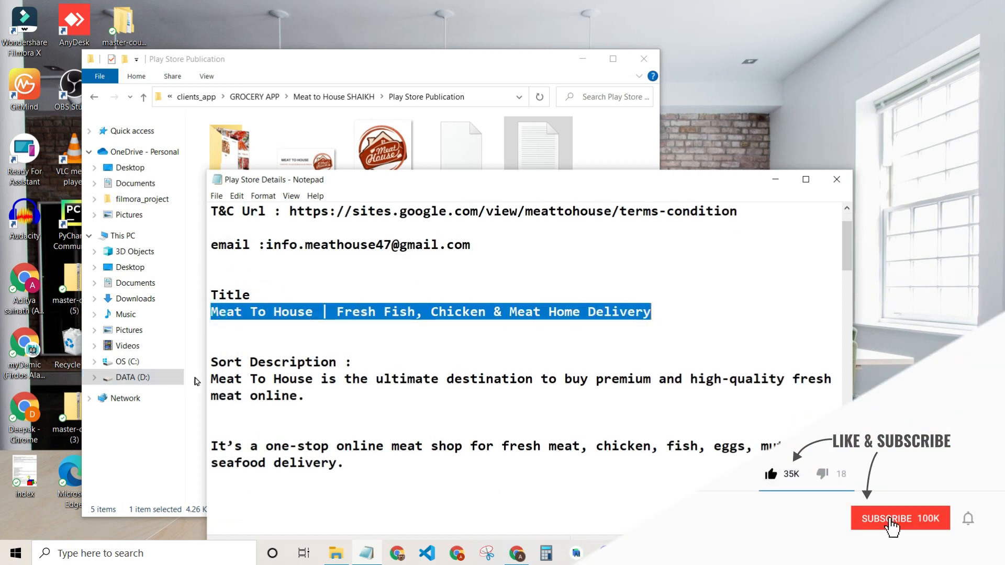
Review the long description, then minimize Notepad and the folder window to show the desktop.
{"action": "left_click", "coordinate": [199, 375]}
{"action": "left_click", "coordinate": [366, 554]}
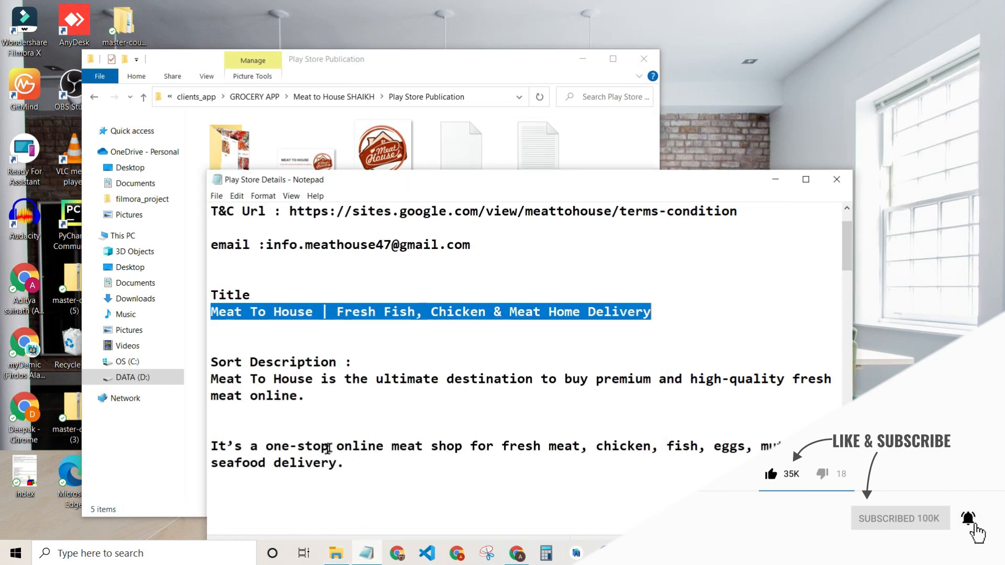
{"action": "scroll", "coordinate": [317, 442], "scroll_direction": "down", "scroll_amount": 2}
{"action": "left_click_drag", "start_coordinate": [218, 466], "coordinate": [446, 496]}
{"action": "scroll", "coordinate": [500, 460], "scroll_direction": "up", "scroll_amount": 15}
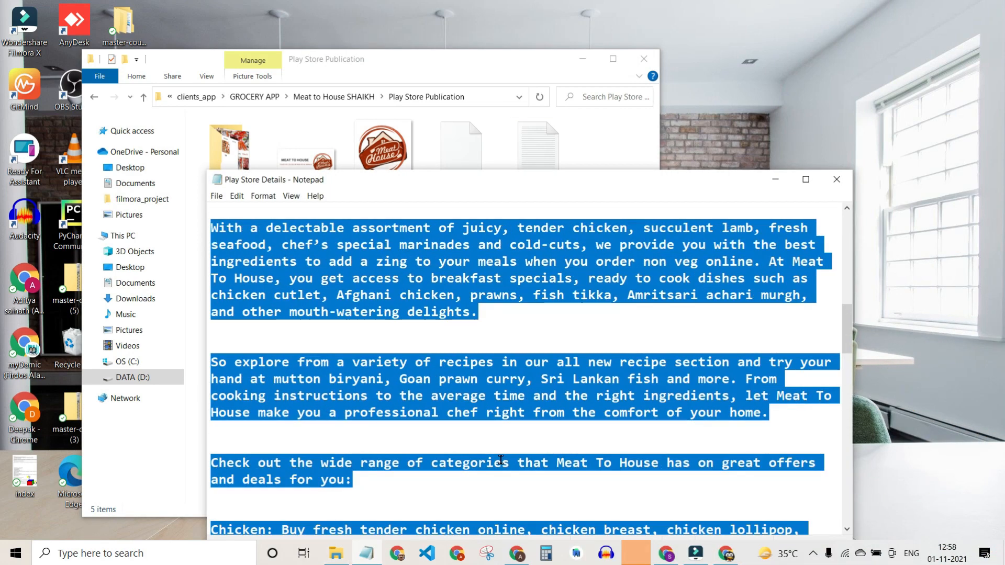
{"action": "scroll", "coordinate": [523, 434], "scroll_direction": "up", "scroll_amount": 3}
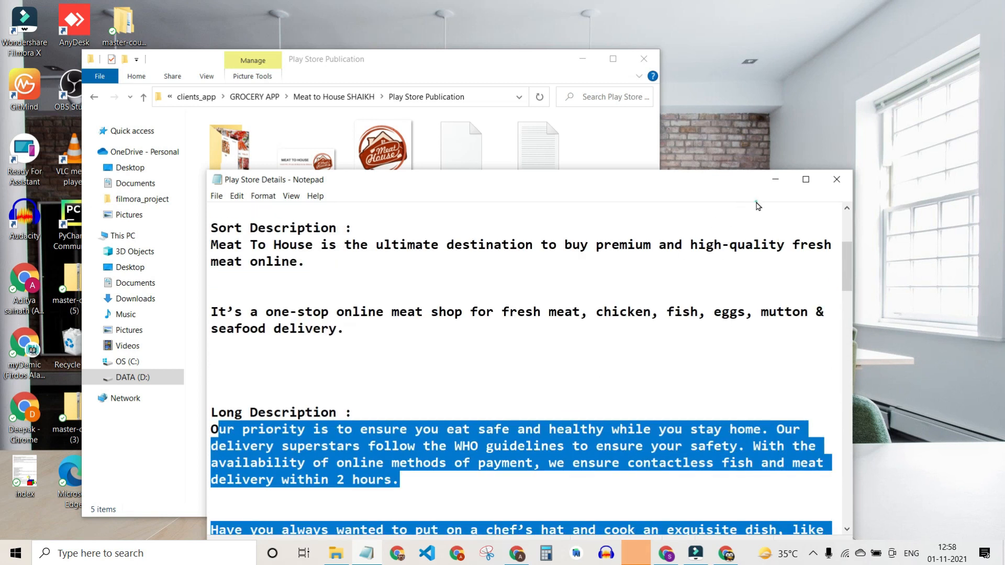
{"action": "left_click", "coordinate": [766, 181]}
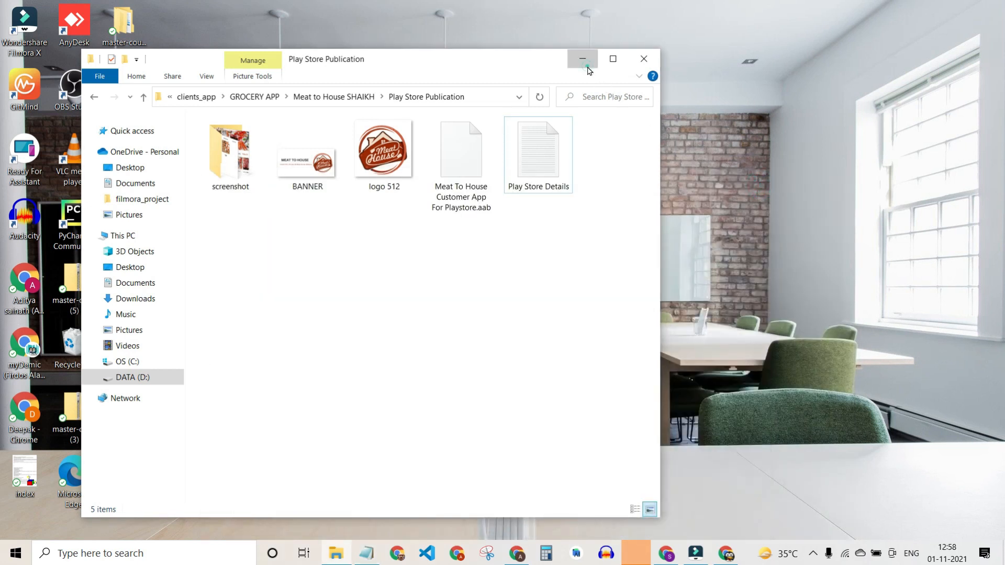
{"action": "left_click", "coordinate": [586, 63]}
Return to Play Console in Chrome and open the Create app form.
{"action": "mouse_move", "coordinate": [670, 555]}
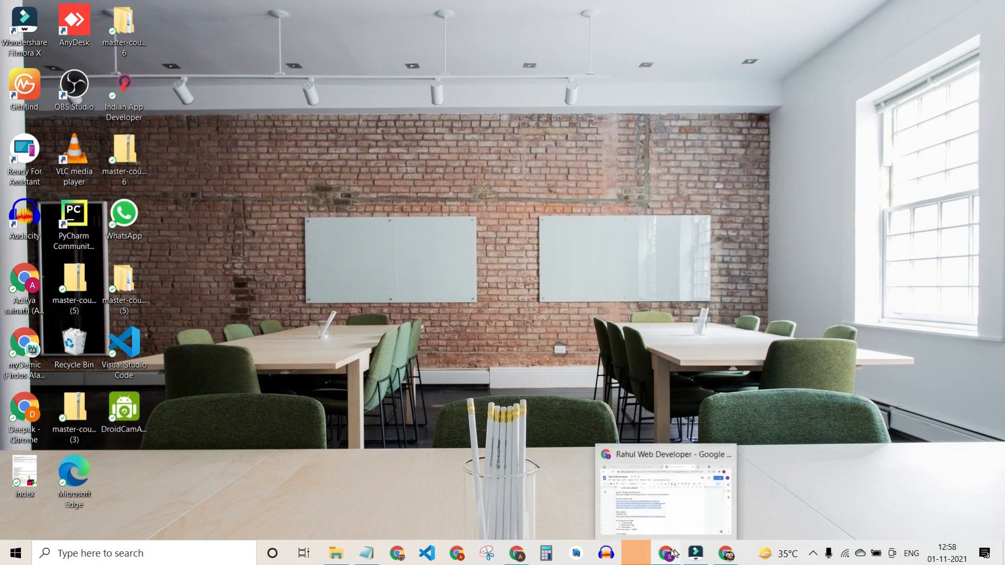
{"action": "left_click", "coordinate": [664, 558]}
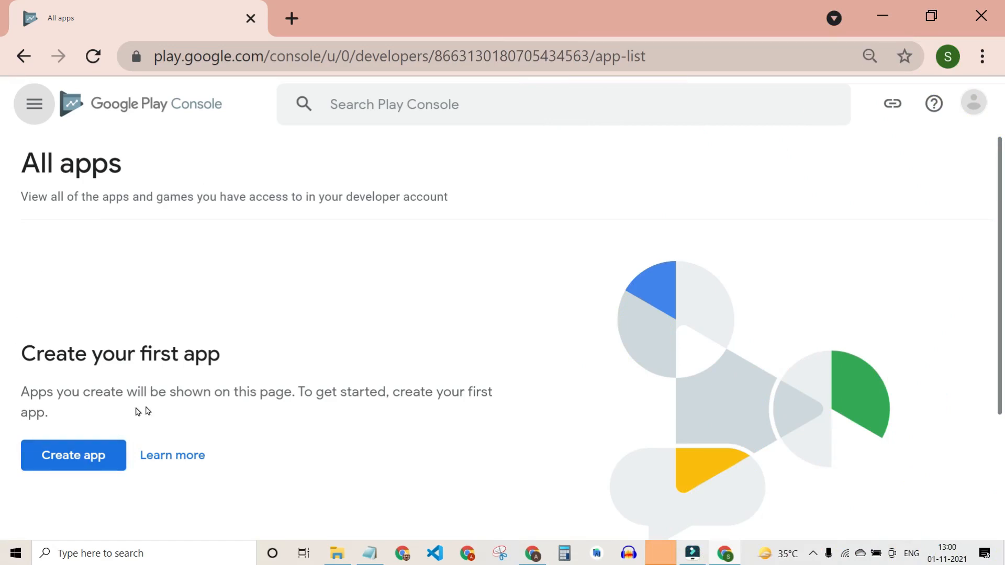
{"action": "left_click", "coordinate": [65, 463]}
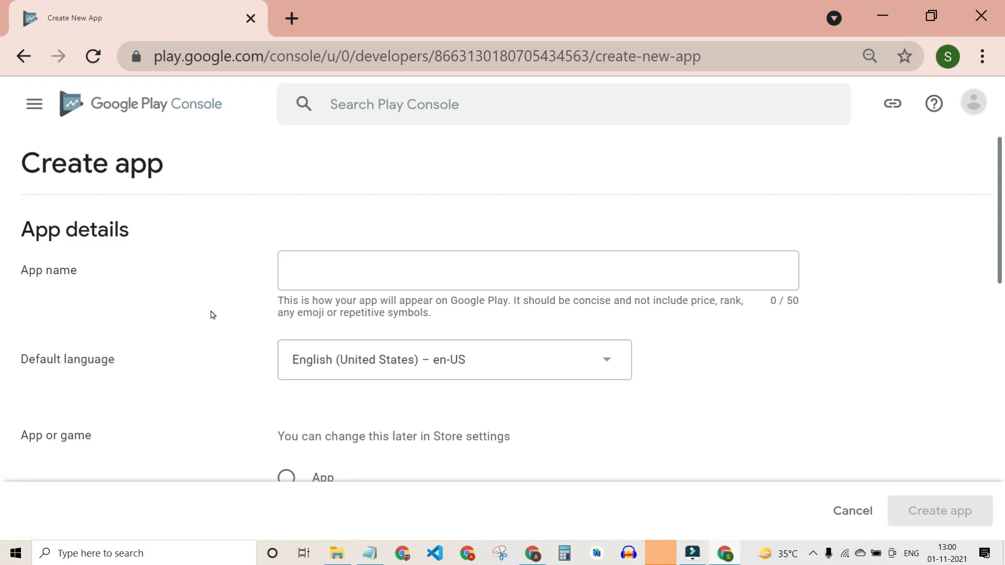
Select the Title line in the Play Store Details notes and focus the App name field.
{"action": "left_click", "coordinate": [361, 558]}
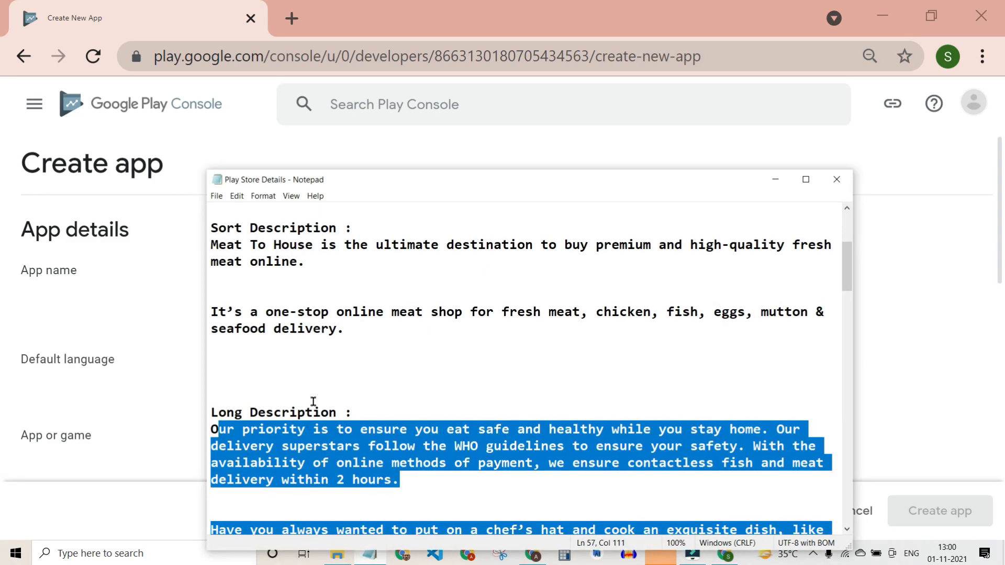
{"action": "left_click", "coordinate": [290, 375]}
{"action": "scroll", "coordinate": [290, 375], "scroll_direction": "up", "scroll_amount": 3}
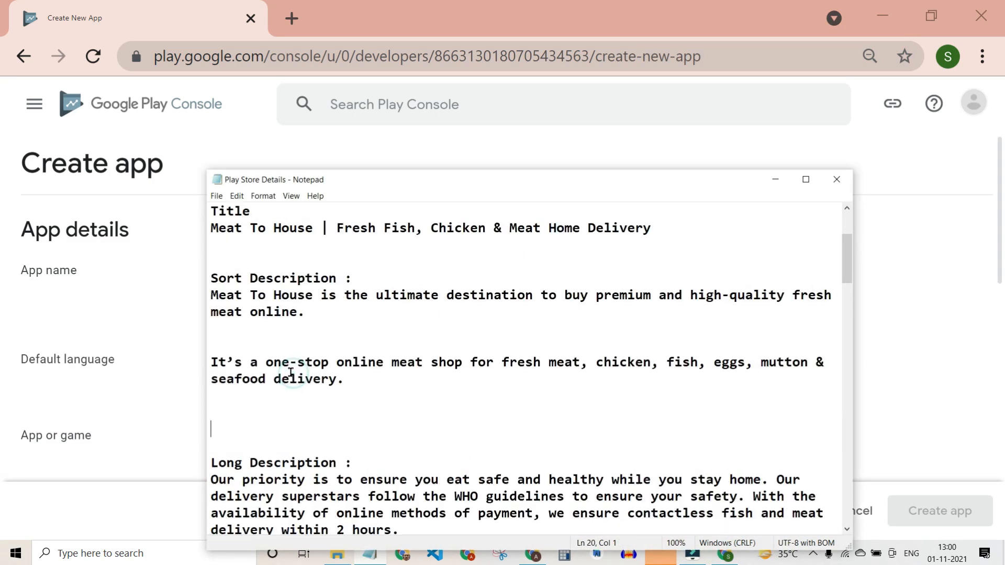
{"action": "left_click_drag", "start_coordinate": [211, 328], "coordinate": [676, 327]}
{"action": "key", "text": "ctrl+c"}
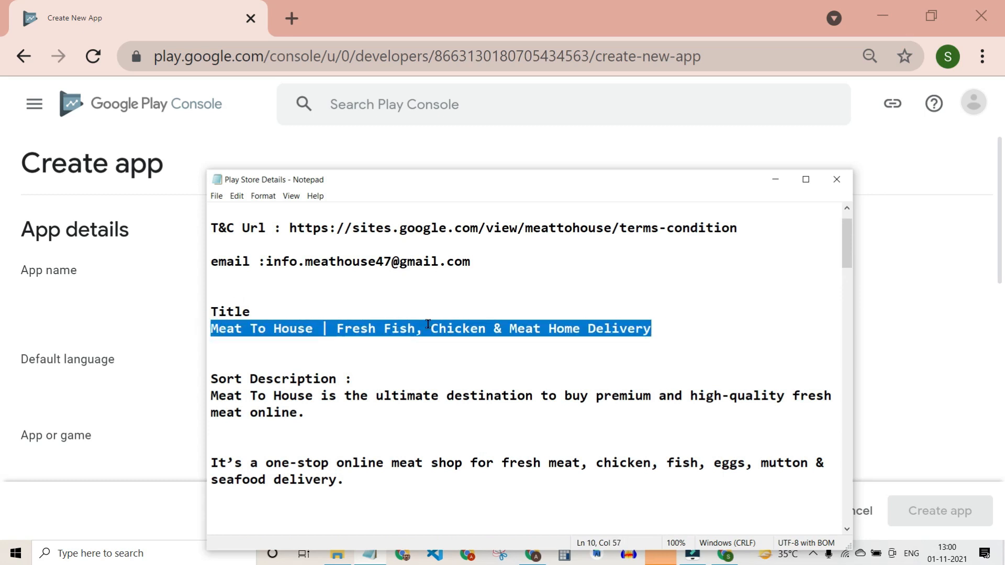
{"action": "left_click", "coordinate": [152, 313]}
{"action": "left_click", "coordinate": [359, 289]}
Paste the title and trim it to 'Meat To House | Fish Chicken & Meat Home Delivery' (49/50).
{"action": "key", "text": "ctrl+v"}
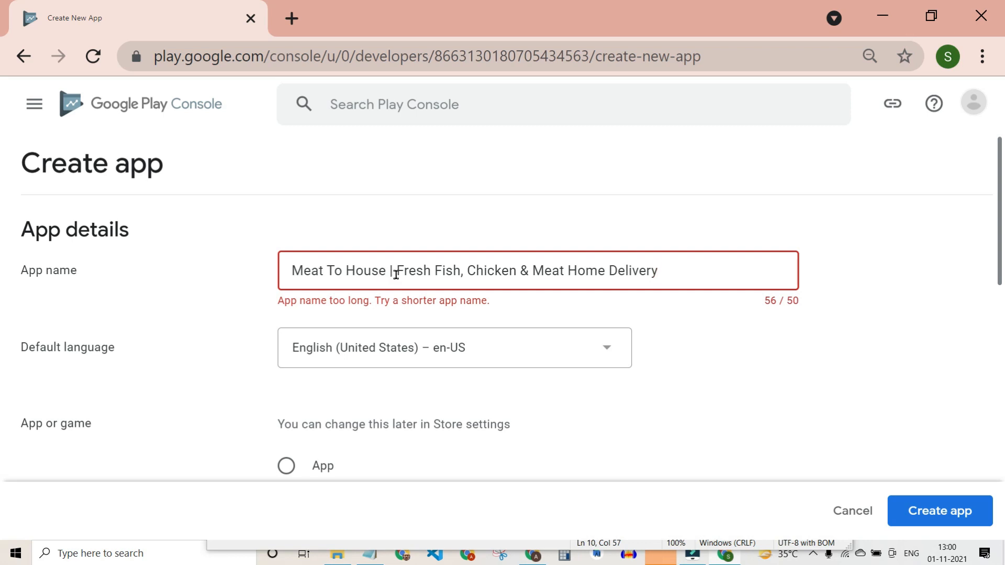
{"action": "left_click", "coordinate": [762, 303]}
{"action": "left_click", "coordinate": [470, 270]}
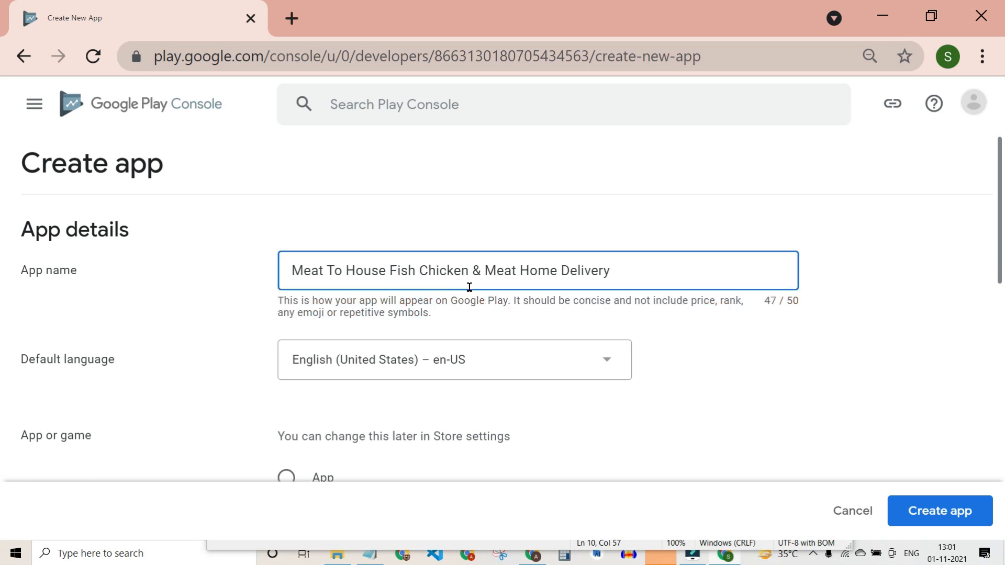
{"action": "left_click", "coordinate": [388, 272]}
{"action": "type", "text": "|"}
{"action": "left_click", "coordinate": [770, 350]}
{"action": "scroll", "coordinate": [511, 371], "scroll_direction": "down", "scroll_amount": 1}
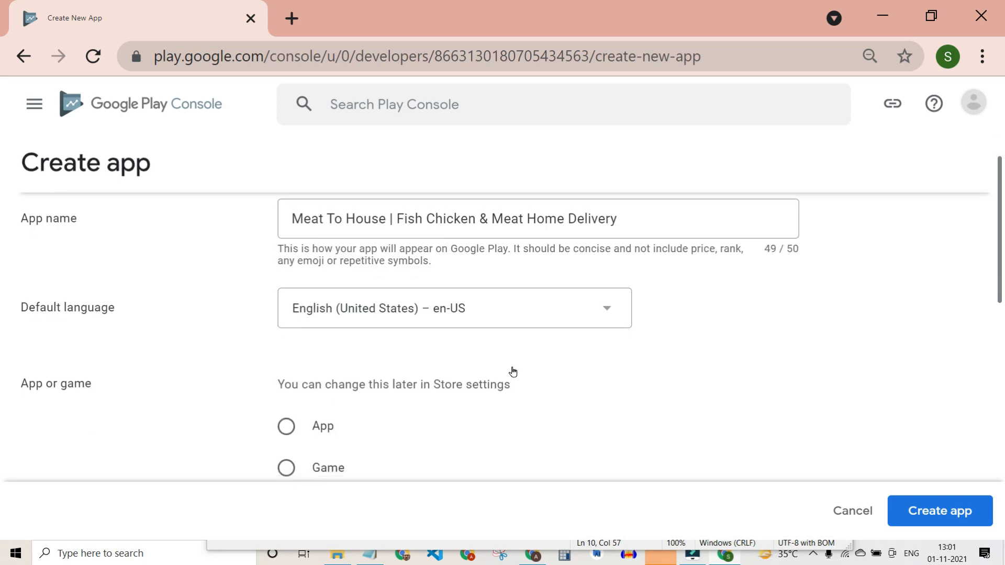
Choose App, not Game, as the application type on the Create app form.
{"action": "scroll", "coordinate": [513, 372], "scroll_direction": "down", "scroll_amount": 2}
{"action": "left_click", "coordinate": [287, 298]}
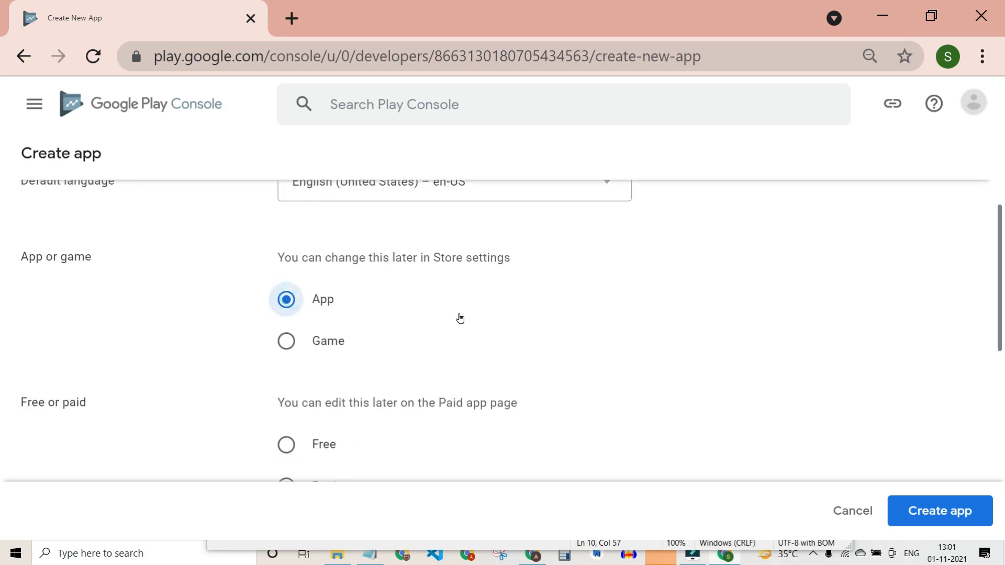
{"action": "scroll", "coordinate": [459, 319], "scroll_direction": "down", "scroll_amount": 2}
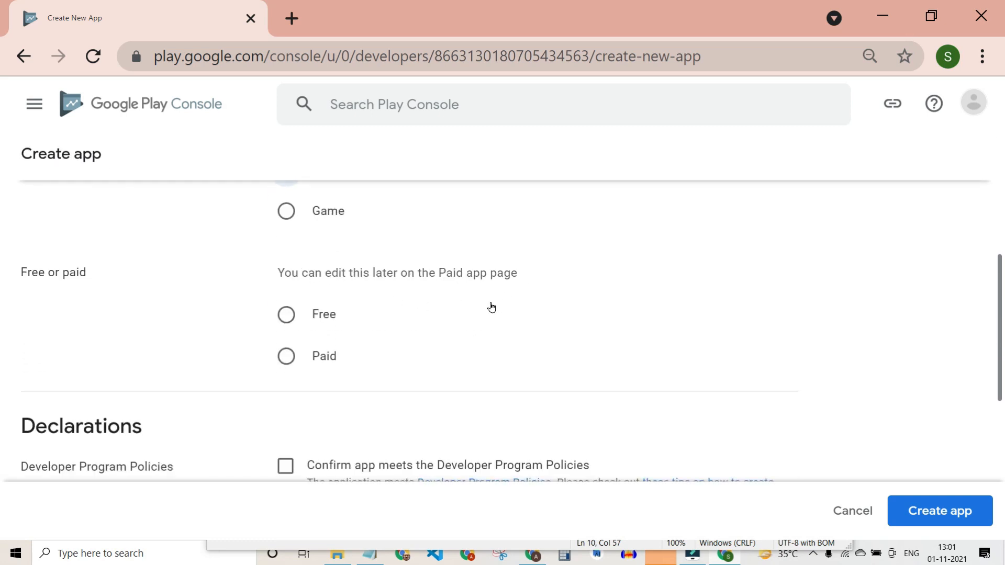
{"action": "scroll", "coordinate": [491, 308], "scroll_direction": "up", "scroll_amount": 2}
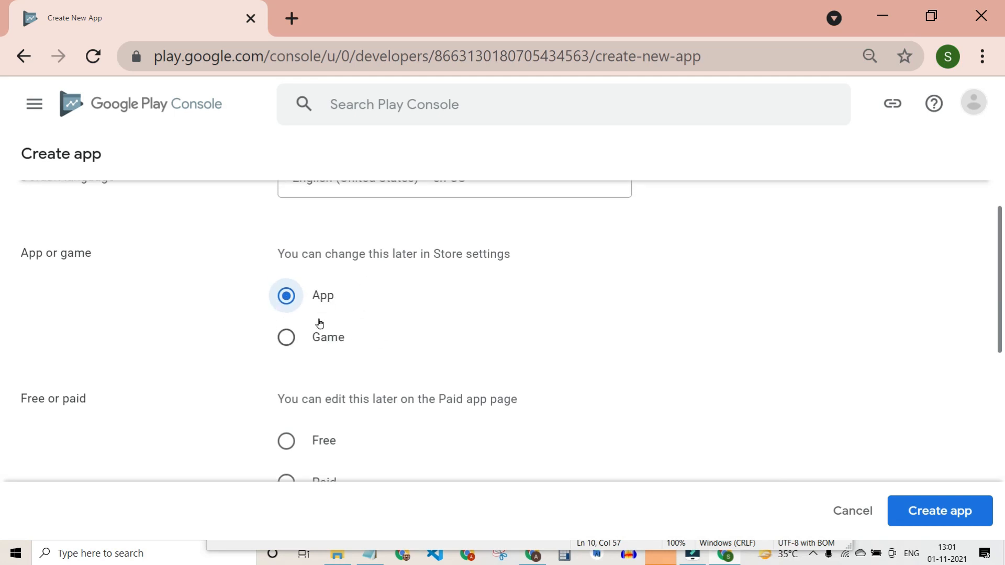
{"action": "left_click", "coordinate": [285, 335]}
{"action": "left_click", "coordinate": [287, 310]}
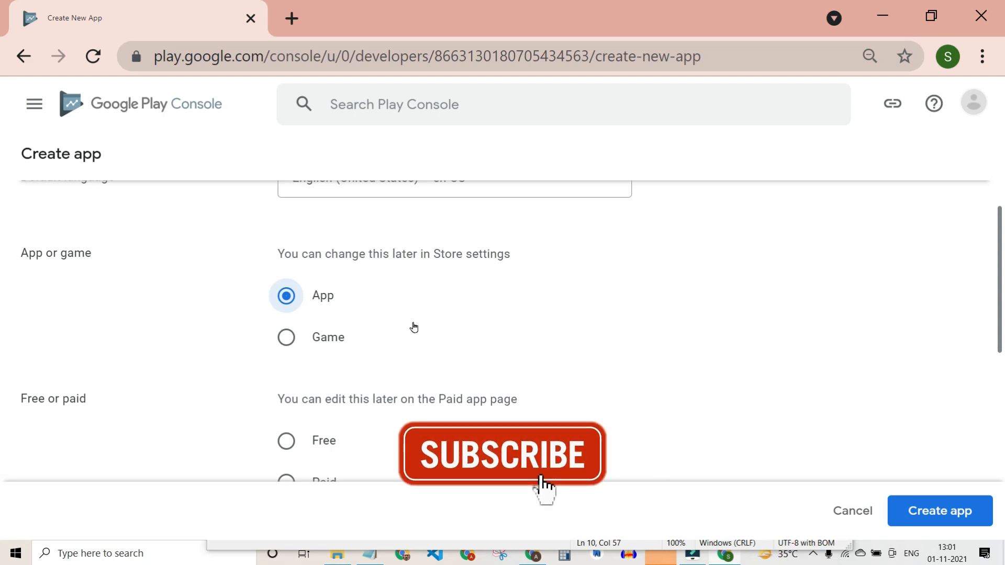
{"action": "scroll", "coordinate": [444, 337], "scroll_direction": "up", "scroll_amount": 3}
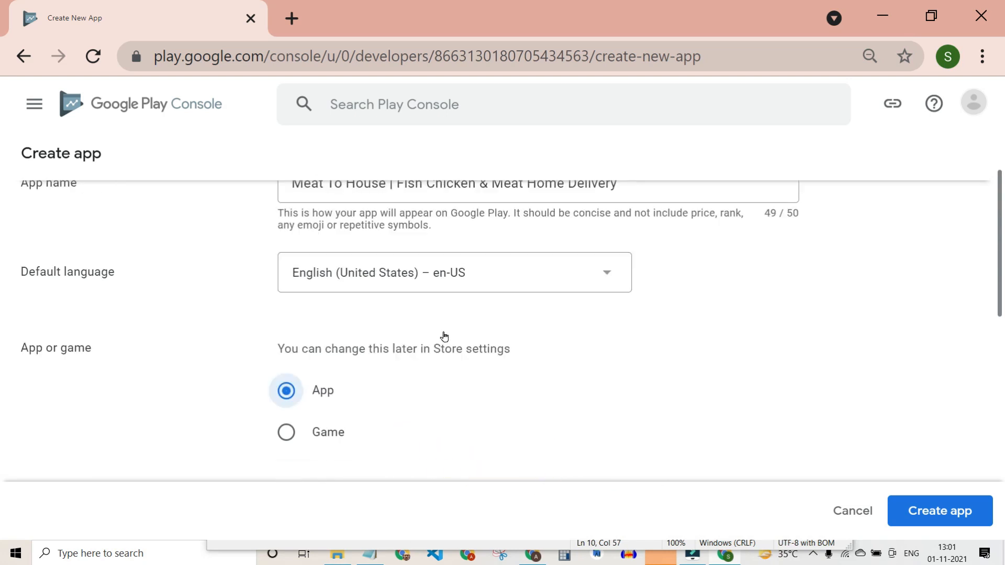
{"action": "scroll", "coordinate": [321, 400], "scroll_direction": "down", "scroll_amount": 4}
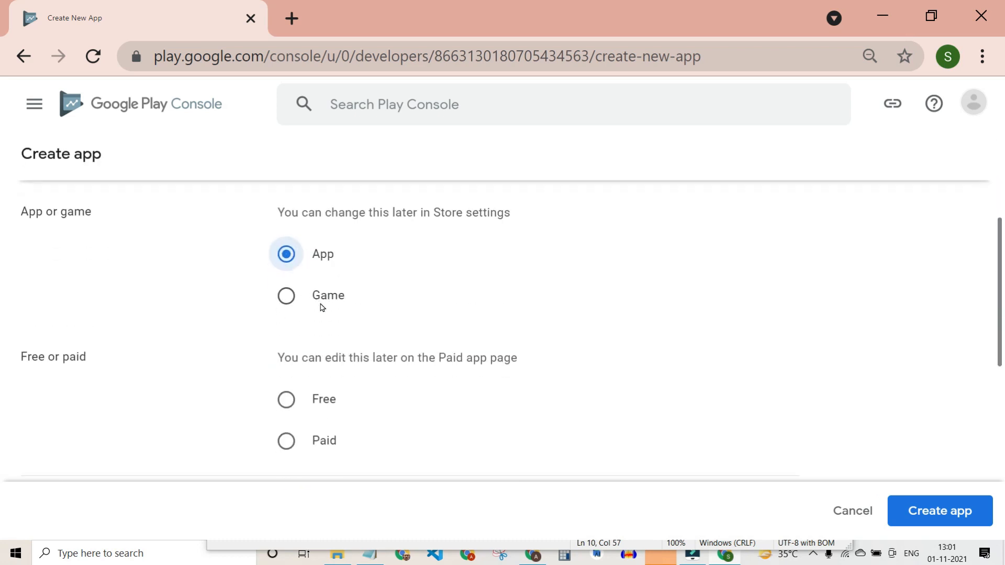
{"action": "scroll", "coordinate": [345, 317], "scroll_direction": "up", "scroll_amount": 4}
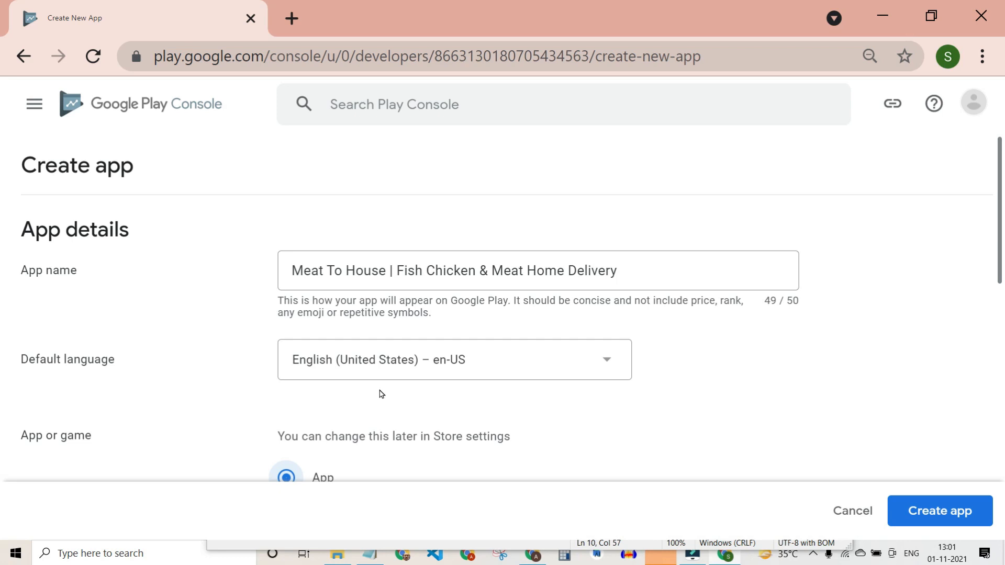
Check the full app name and read the note that pricing can be changed later.
{"action": "left_click", "coordinate": [290, 269]}
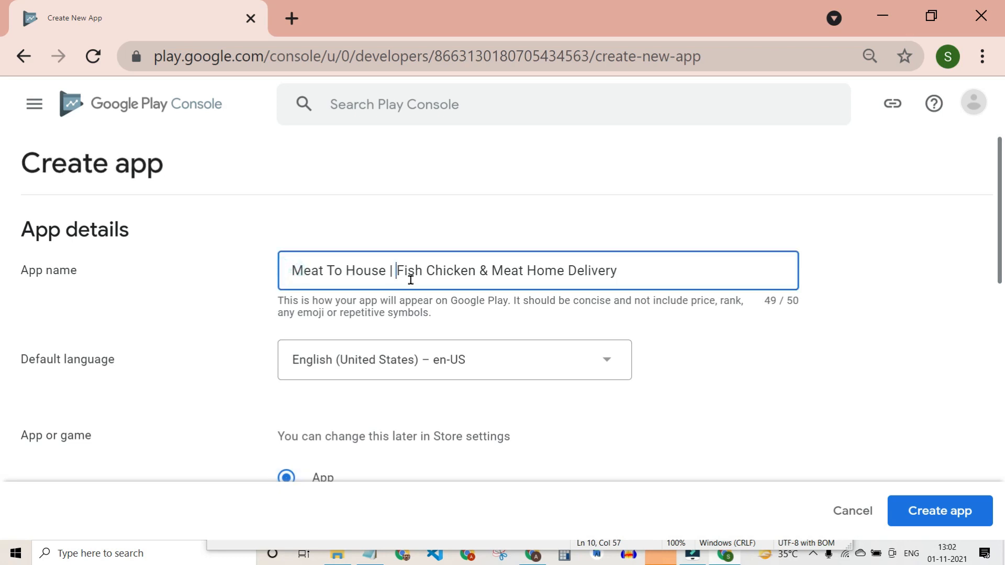
{"action": "left_click_drag", "start_coordinate": [654, 268], "coordinate": [287, 272]}
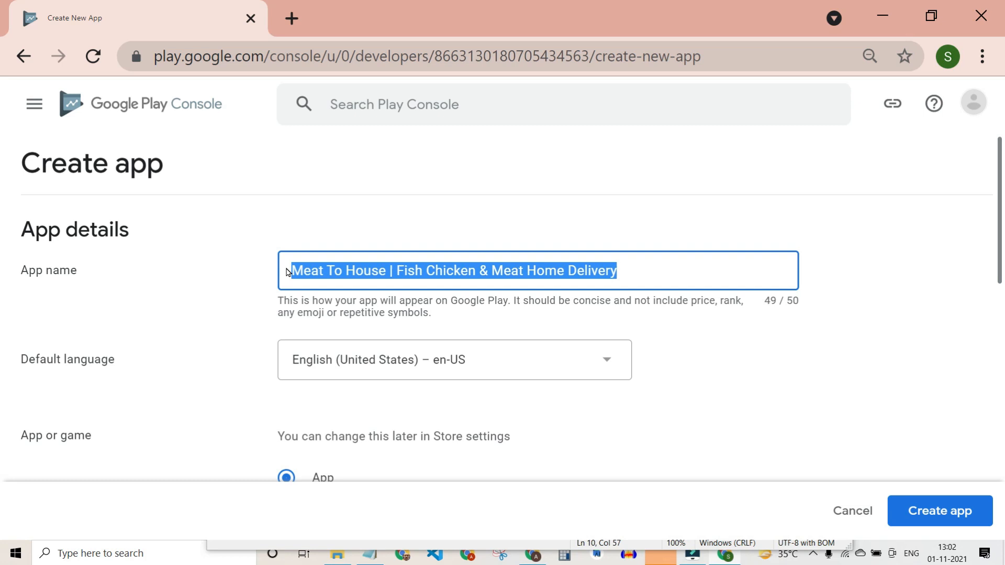
{"action": "left_click", "coordinate": [660, 354]}
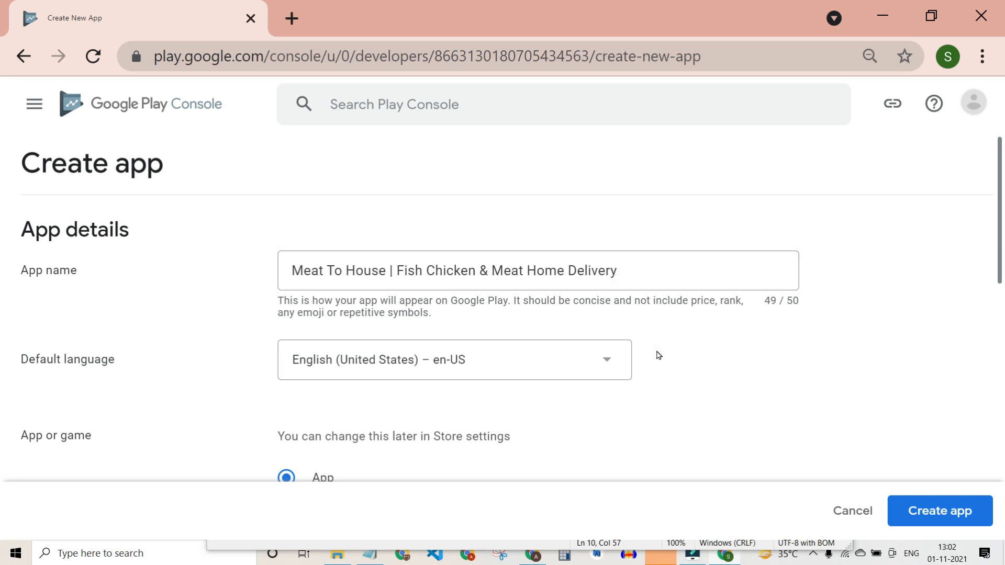
{"action": "scroll", "coordinate": [657, 356], "scroll_direction": "down", "scroll_amount": 2}
{"action": "scroll", "coordinate": [656, 355], "scroll_direction": "down", "scroll_amount": 2}
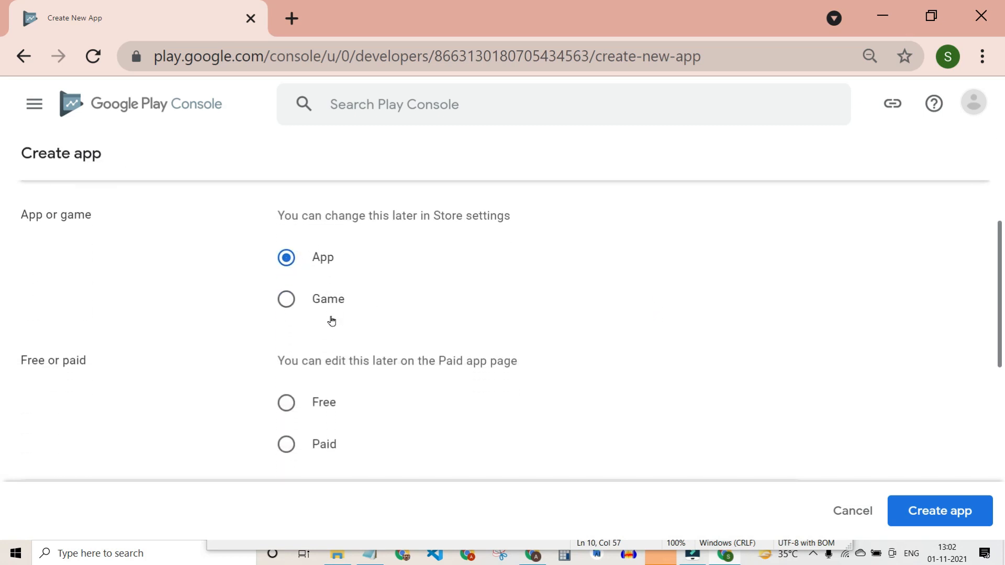
{"action": "scroll", "coordinate": [332, 335], "scroll_direction": "down", "scroll_amount": 2}
{"action": "left_click_drag", "start_coordinate": [282, 264], "coordinate": [448, 292]}
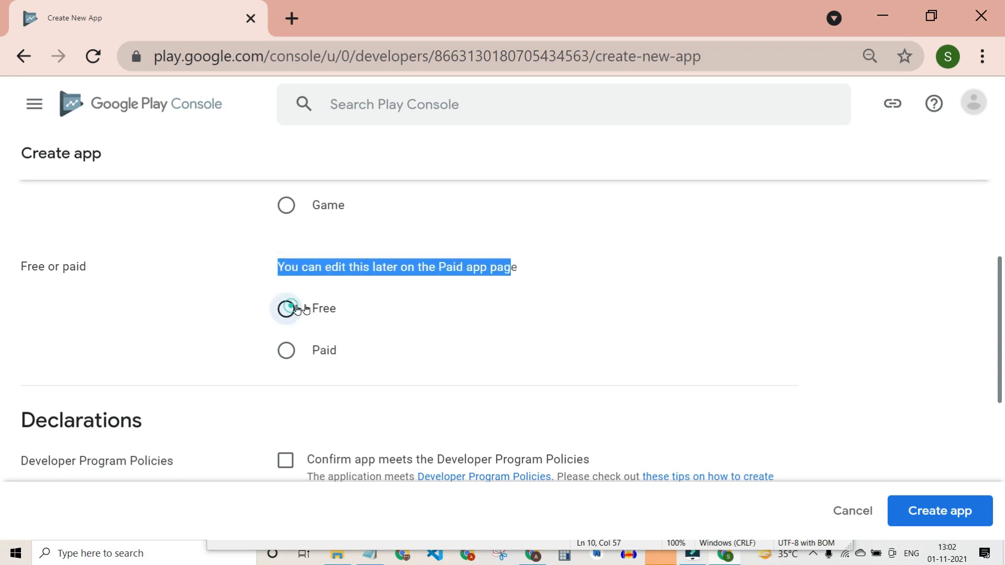
Set the app to Free, accept the Developer Program Policies and US export laws, and create it.
{"action": "left_click", "coordinate": [285, 308]}
{"action": "scroll", "coordinate": [406, 306], "scroll_direction": "down", "scroll_amount": 5}
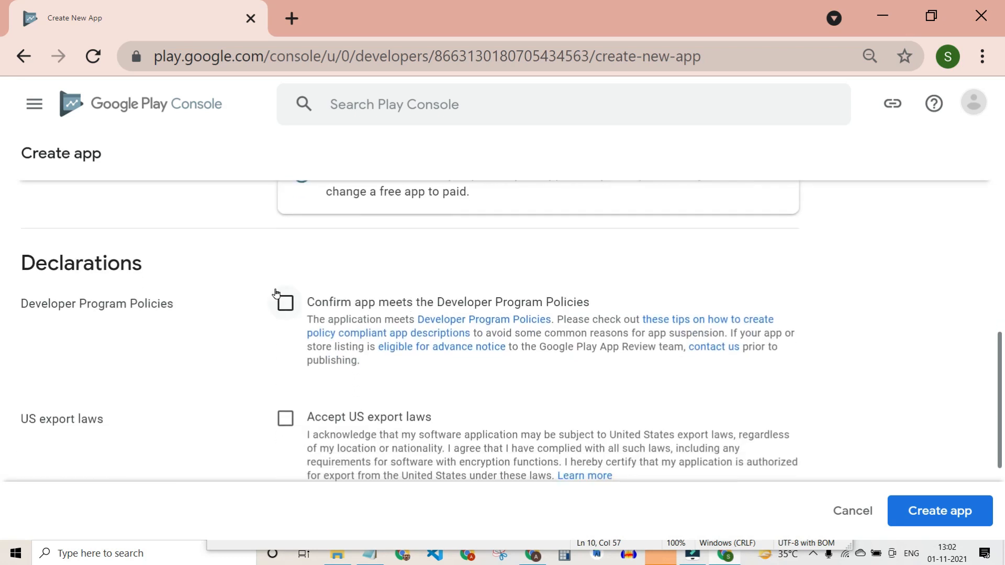
{"action": "left_click", "coordinate": [292, 296]}
{"action": "left_click", "coordinate": [285, 417]}
{"action": "scroll", "coordinate": [338, 404], "scroll_direction": "down", "scroll_amount": 3}
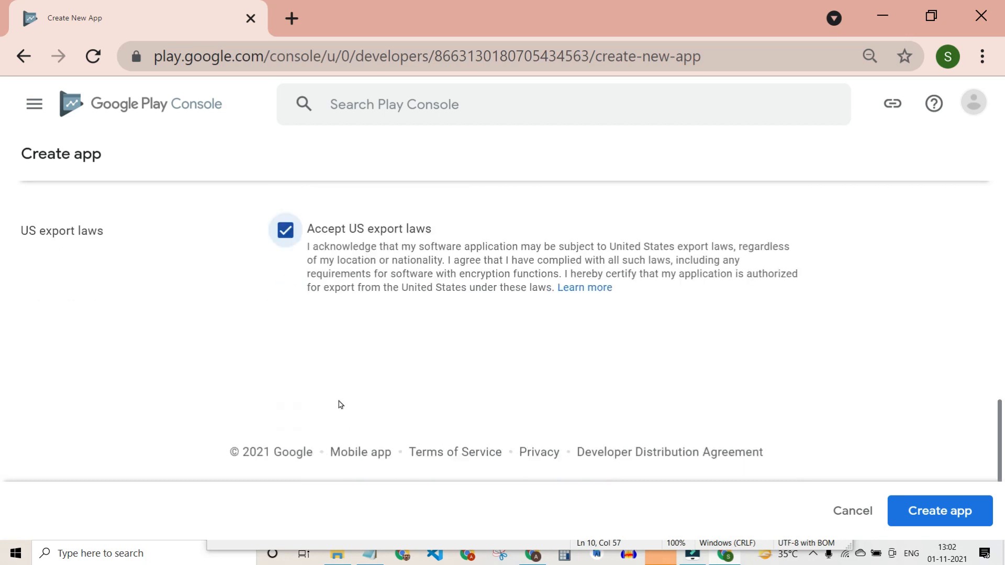
{"action": "scroll", "coordinate": [729, 440], "scroll_direction": "up", "scroll_amount": 9}
{"action": "scroll", "coordinate": [733, 439], "scroll_direction": "down", "scroll_amount": 9}
{"action": "scroll", "coordinate": [724, 438], "scroll_direction": "up", "scroll_amount": 12}
{"action": "scroll", "coordinate": [723, 439], "scroll_direction": "down", "scroll_amount": 10}
{"action": "left_click", "coordinate": [938, 512]}
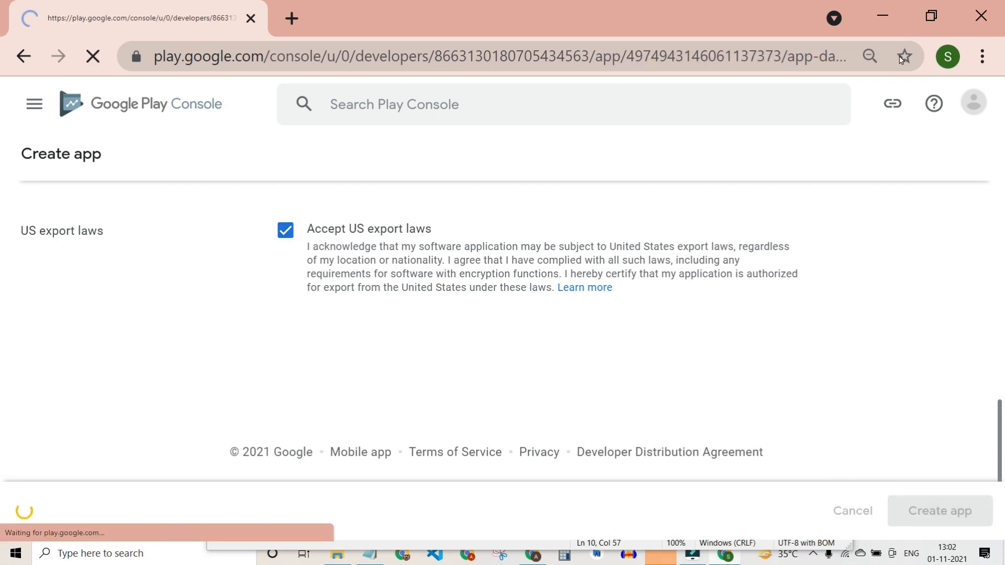
Maximize the browser and review the new app's dashboard down to Start testing now.
{"action": "left_click", "coordinate": [922, 25]}
{"action": "left_click", "coordinate": [959, 46]}
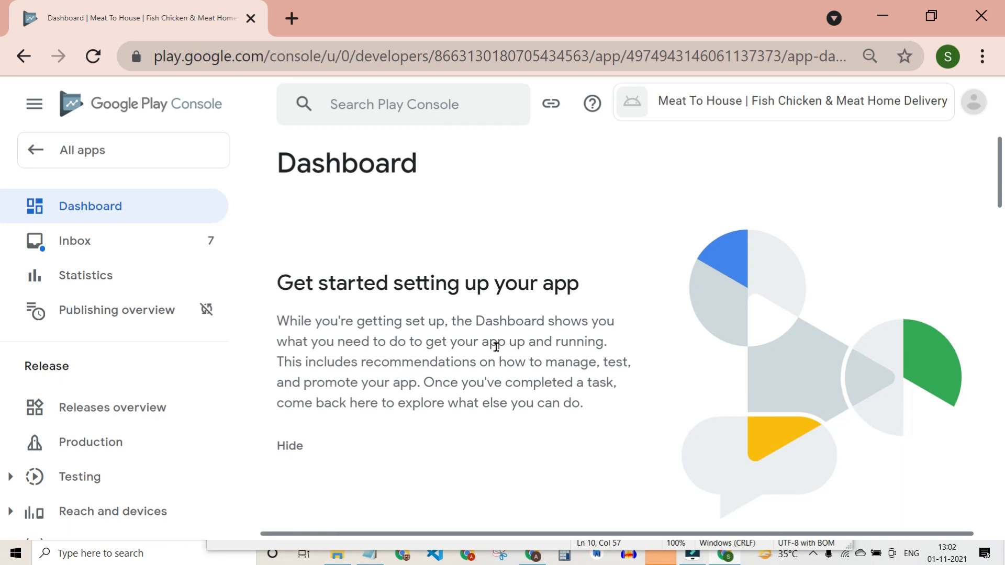
{"action": "scroll", "coordinate": [467, 353], "scroll_direction": "down", "scroll_amount": 8}
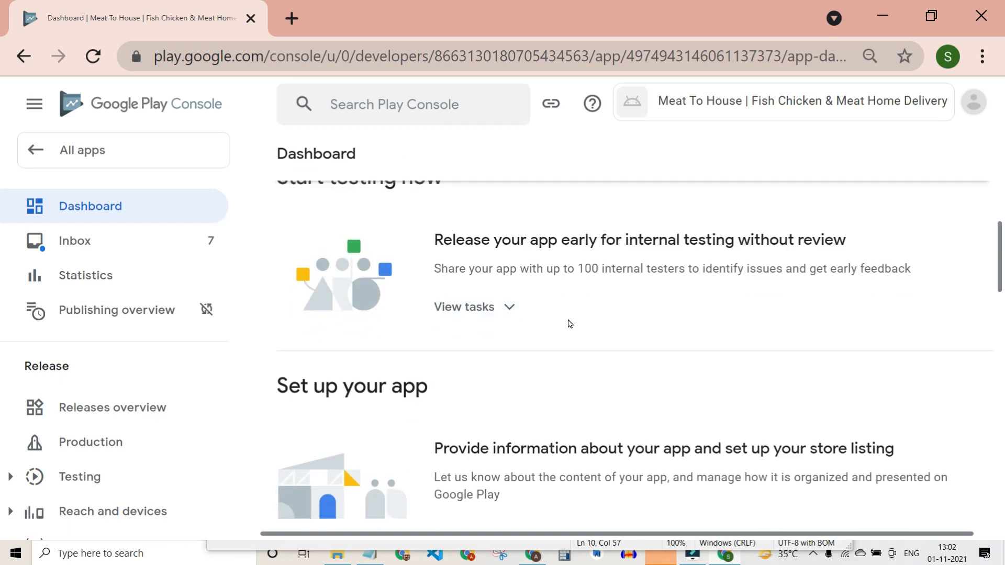
{"action": "scroll", "coordinate": [566, 323], "scroll_direction": "up", "scroll_amount": 4}
{"action": "scroll", "coordinate": [453, 345], "scroll_direction": "up", "scroll_amount": 4}
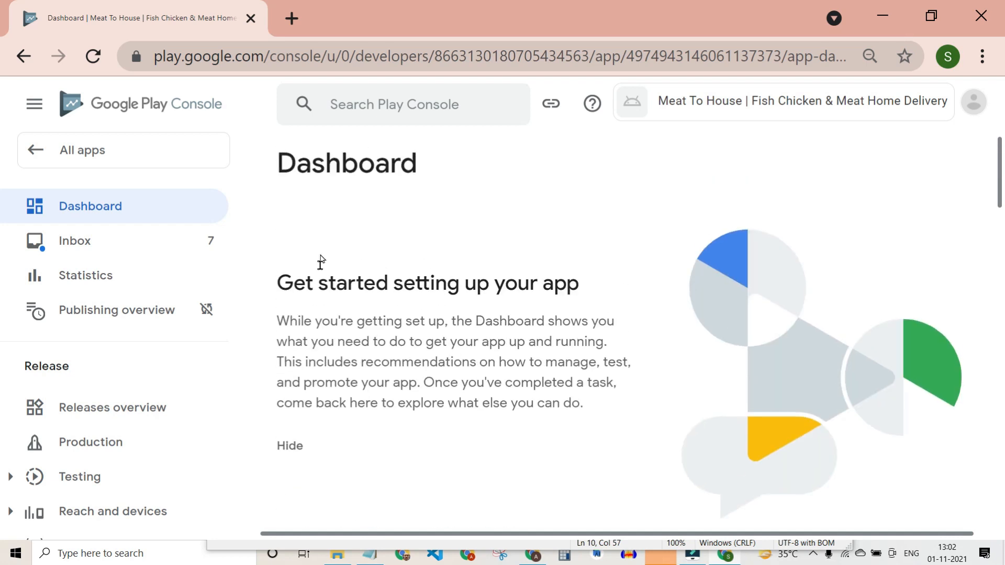
{"action": "left_click_drag", "start_coordinate": [297, 164], "coordinate": [418, 167]}
{"action": "scroll", "coordinate": [448, 325], "scroll_direction": "down", "scroll_amount": 7}
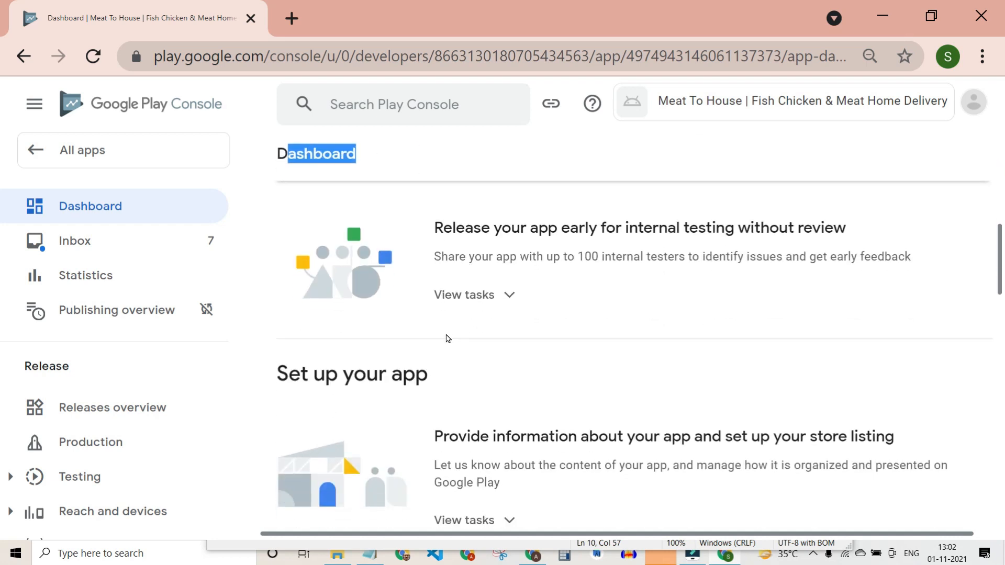
{"action": "scroll", "coordinate": [314, 310], "scroll_direction": "up", "scroll_amount": 3}
{"action": "left_click_drag", "start_coordinate": [307, 310], "coordinate": [459, 314]}
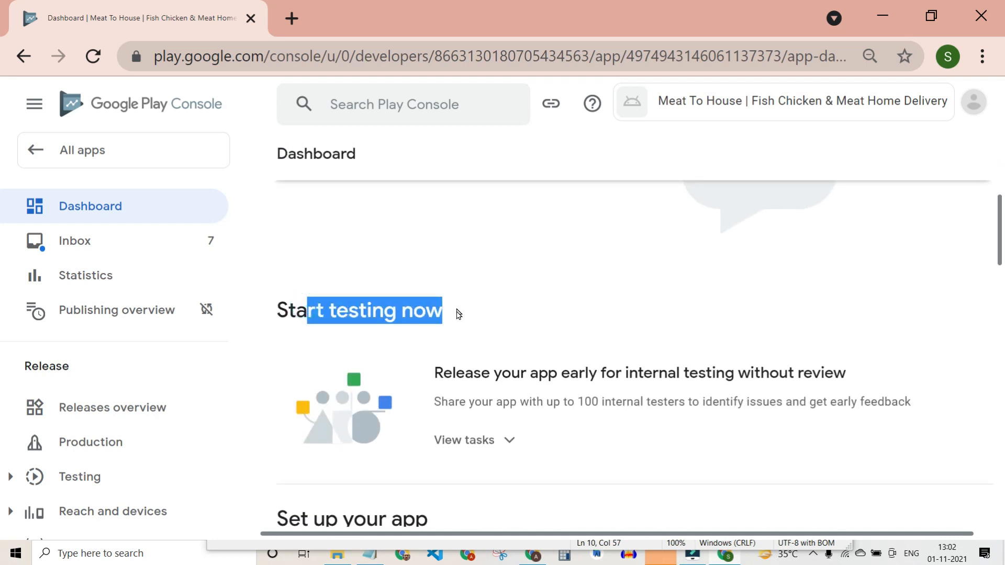
{"action": "left_click", "coordinate": [303, 312]}
Expand the Set up your app task list and go to the App access task.
{"action": "scroll", "coordinate": [419, 320], "scroll_direction": "down", "scroll_amount": 3}
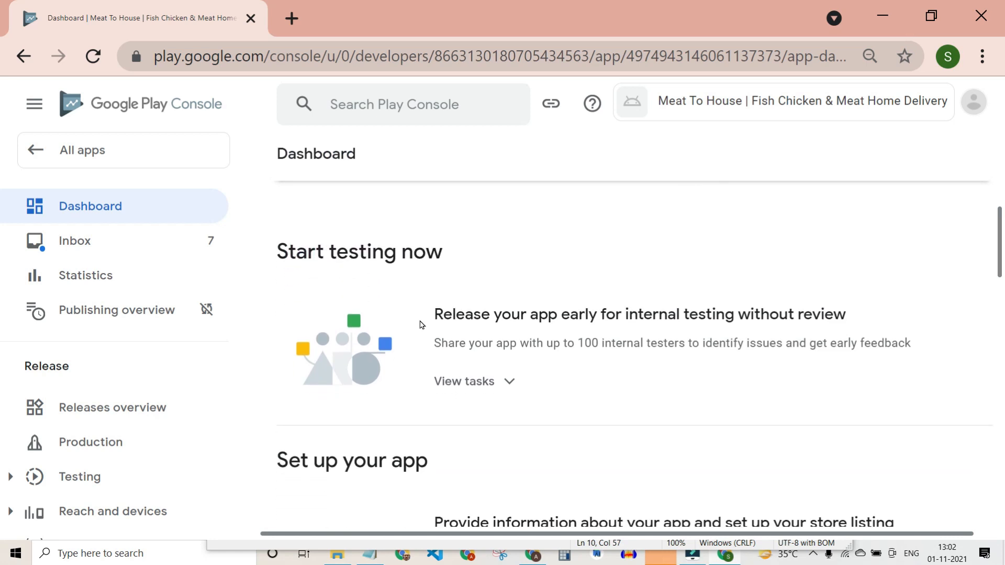
{"action": "scroll", "coordinate": [419, 324], "scroll_direction": "down", "scroll_amount": 1}
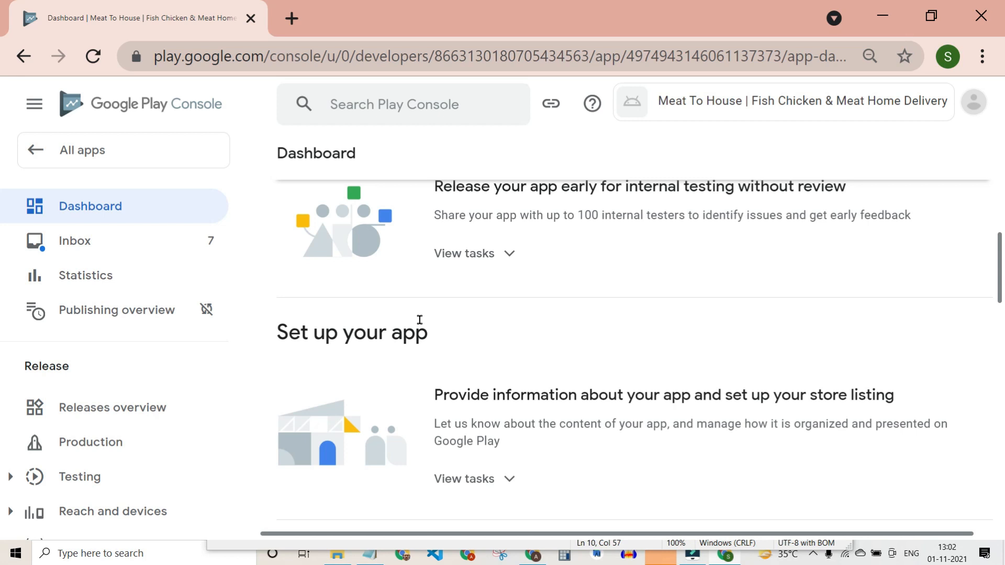
{"action": "left_click_drag", "start_coordinate": [284, 330], "coordinate": [428, 335]}
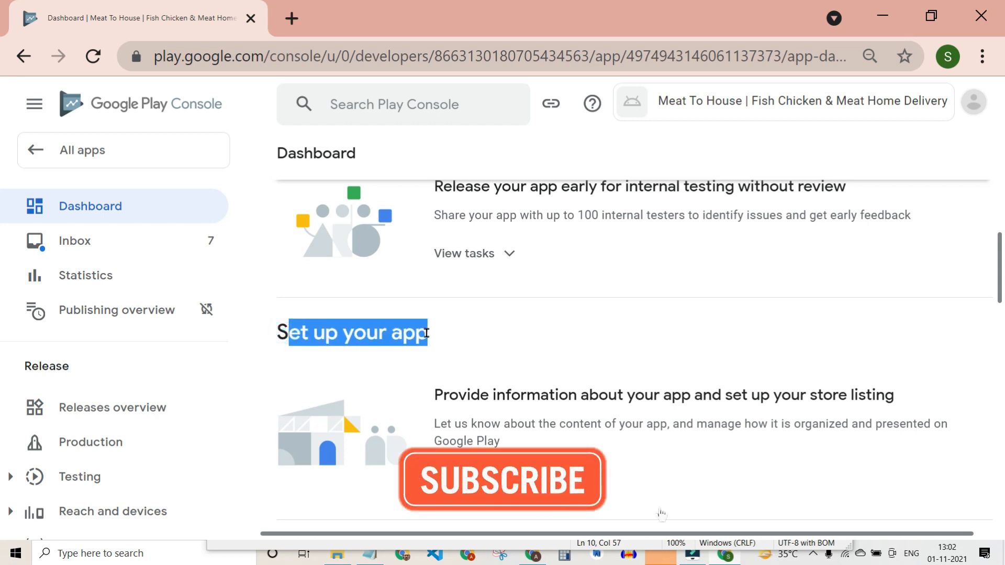
{"action": "left_click", "coordinate": [343, 340]}
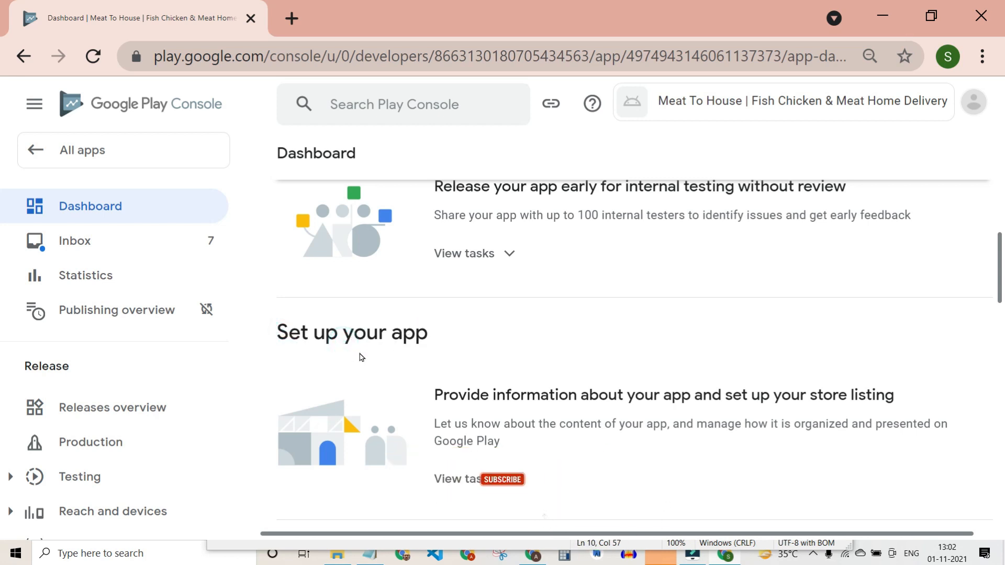
{"action": "scroll", "coordinate": [359, 355], "scroll_direction": "down", "scroll_amount": 2}
{"action": "left_click_drag", "start_coordinate": [284, 243], "coordinate": [431, 250]}
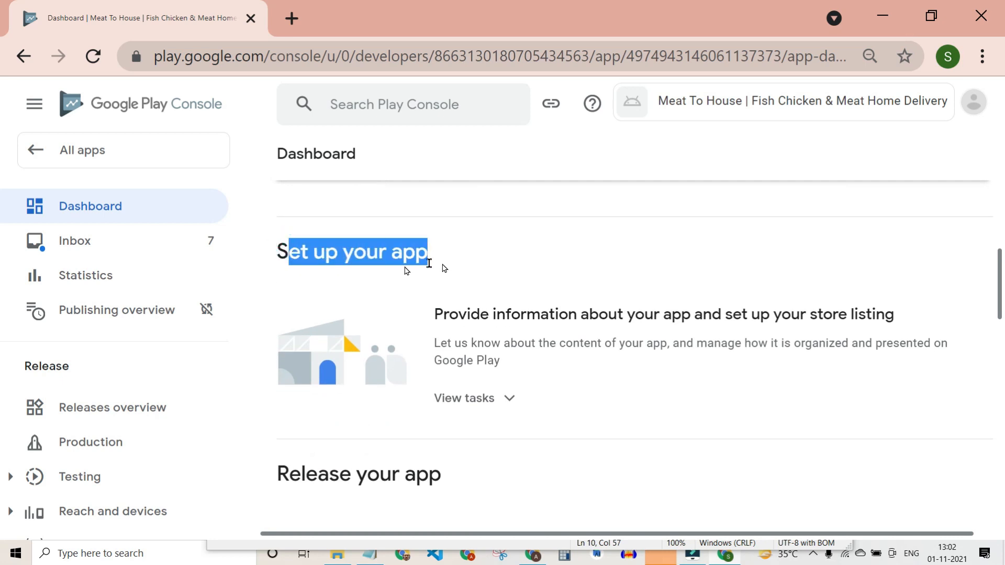
{"action": "left_click", "coordinate": [518, 412]}
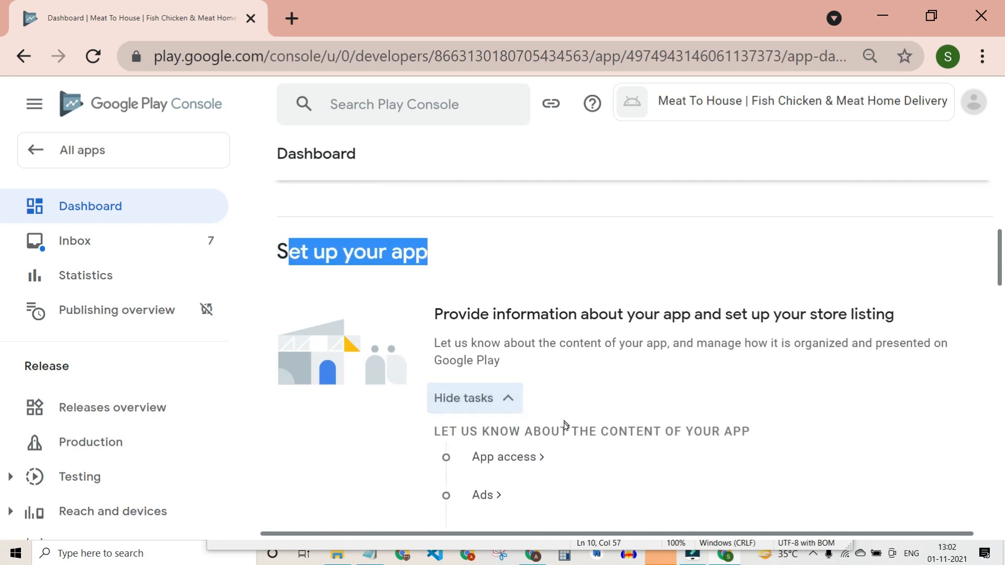
{"action": "left_click", "coordinate": [497, 401]}
{"action": "left_click", "coordinate": [498, 397]}
{"action": "scroll", "coordinate": [576, 406], "scroll_direction": "down", "scroll_amount": 2}
{"action": "scroll", "coordinate": [576, 406], "scroll_direction": "up", "scroll_amount": 1}
{"action": "left_click", "coordinate": [487, 358]}
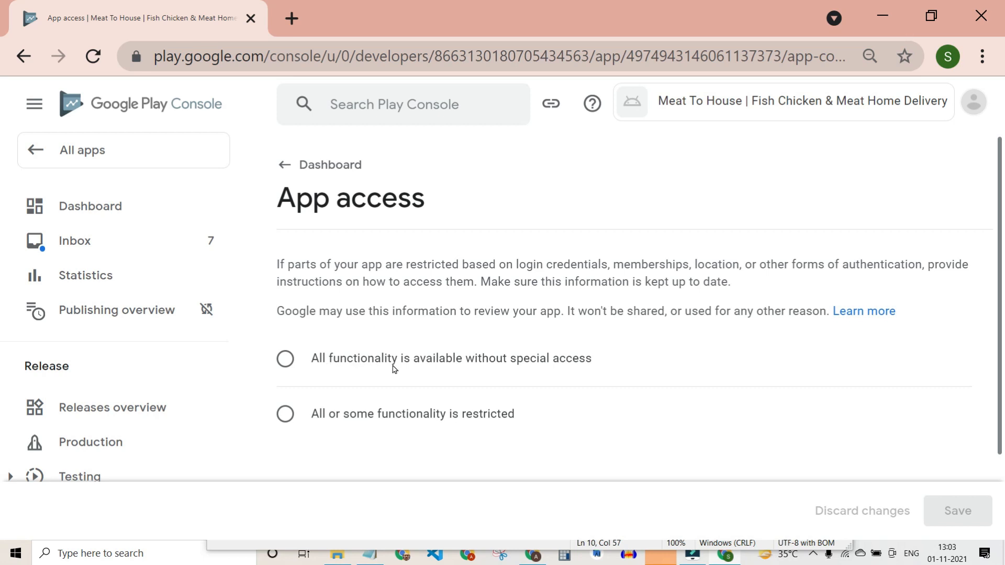
Mark App access as 'All or some functionality is restricted' and begin a new instruction set.
{"action": "scroll", "coordinate": [626, 369], "scroll_direction": "down", "scroll_amount": 1}
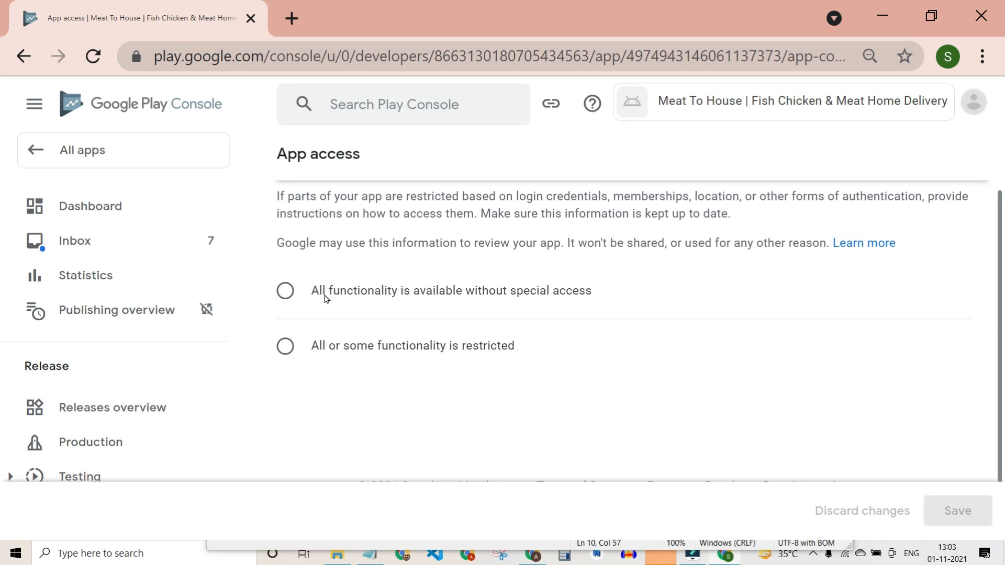
{"action": "left_click", "coordinate": [297, 290]}
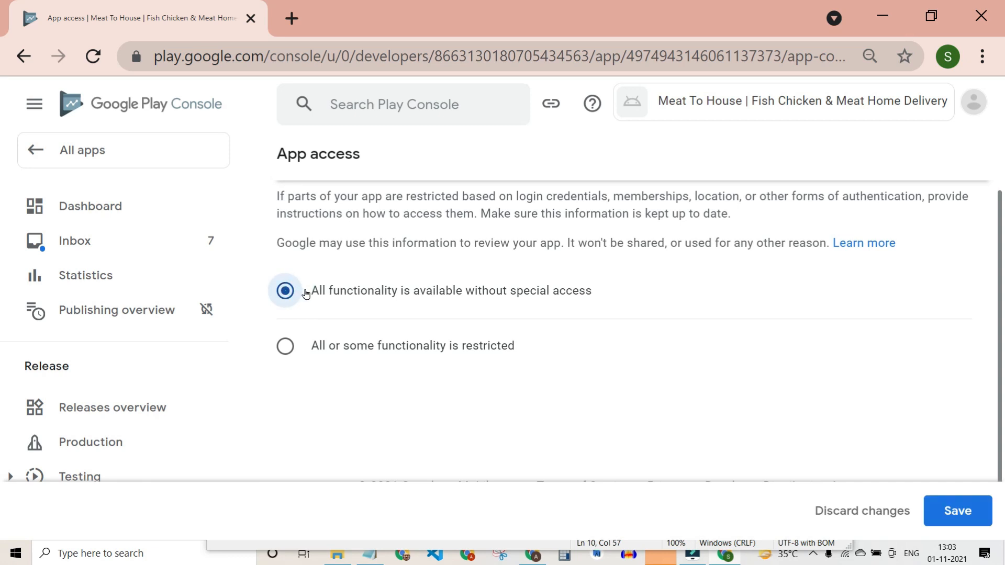
{"action": "left_click", "coordinate": [311, 348]}
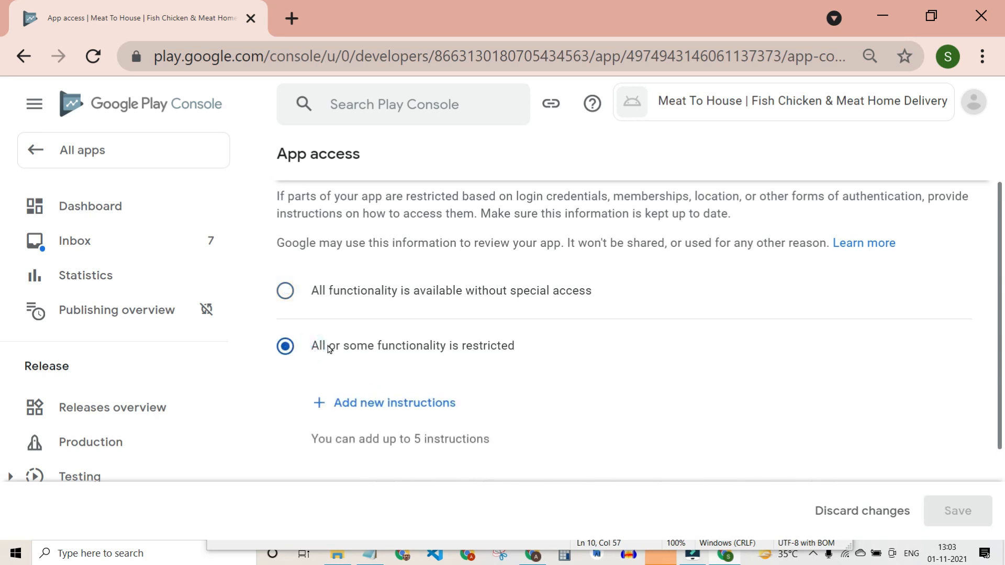
{"action": "left_click", "coordinate": [378, 402]}
{"action": "left_click", "coordinate": [331, 278]}
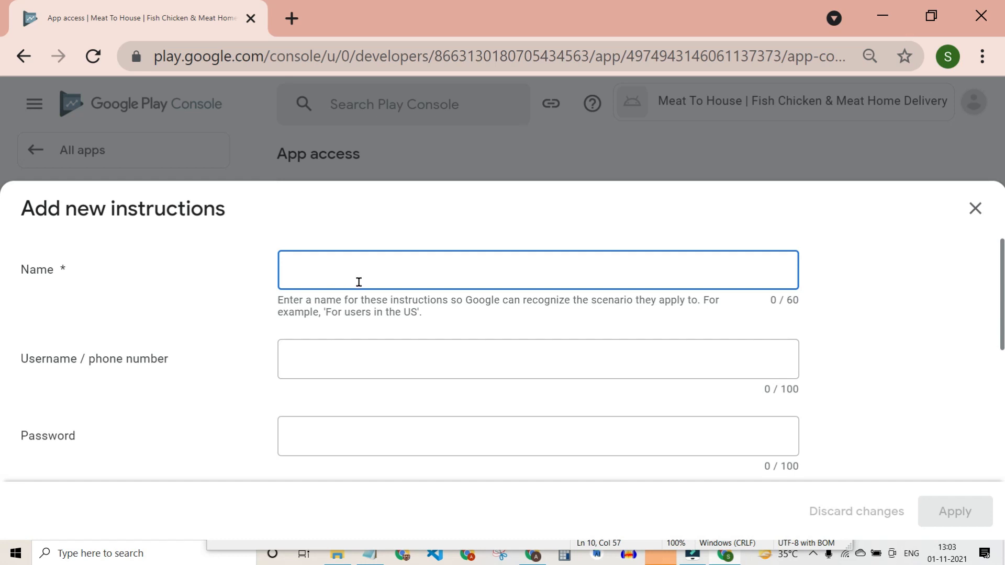
Name the access instruction set 'Signup' instead of 'OTP System'.
{"action": "type", "text": "OT"}
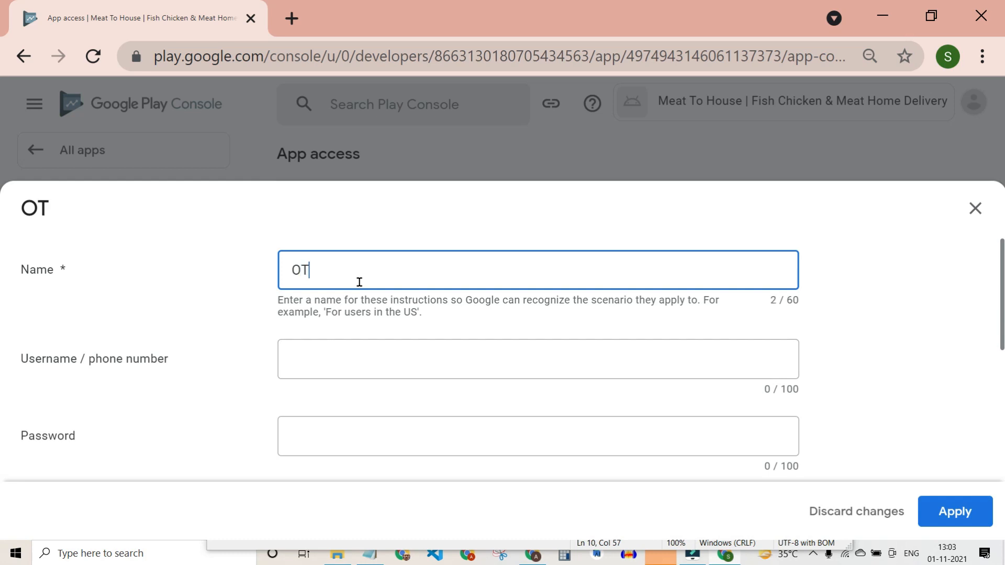
{"action": "type", "text": "P System"}
{"action": "key", "text": "Tab"}
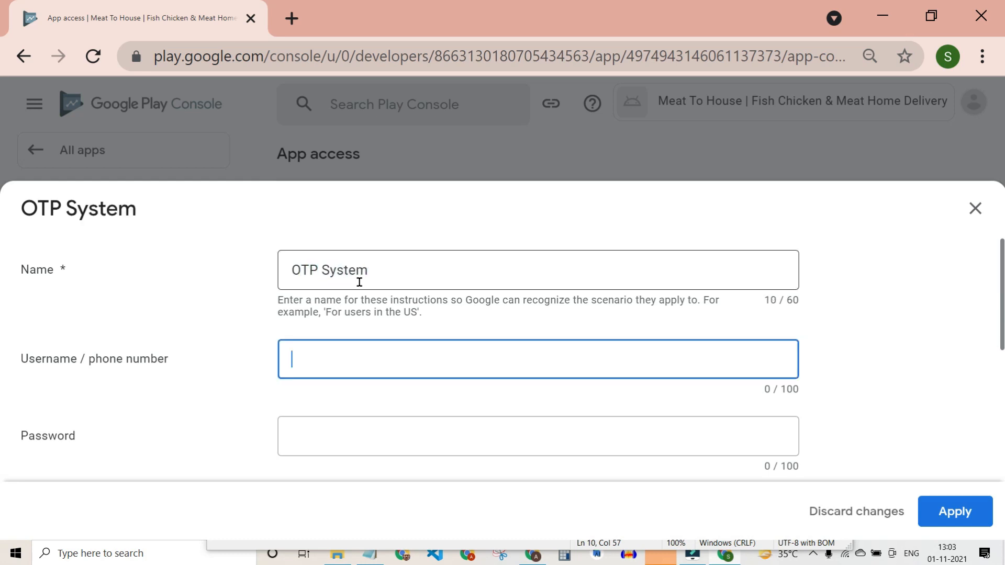
{"action": "left_click", "coordinate": [380, 267]}
{"action": "key", "text": "BackSpace"}
{"action": "key", "text": "BackSpace"}
{"action": "key", "text": "BackSpace"}
{"action": "key", "text": "BackSpace"}
{"action": "key", "text": "BackSpace"}
{"action": "key", "text": "BackSpace"}
{"action": "key", "text": "BackSpace"}
{"action": "key", "text": "BackSpace"}
{"action": "key", "text": "BackSpace"}
{"action": "key", "text": "BackSpace"}
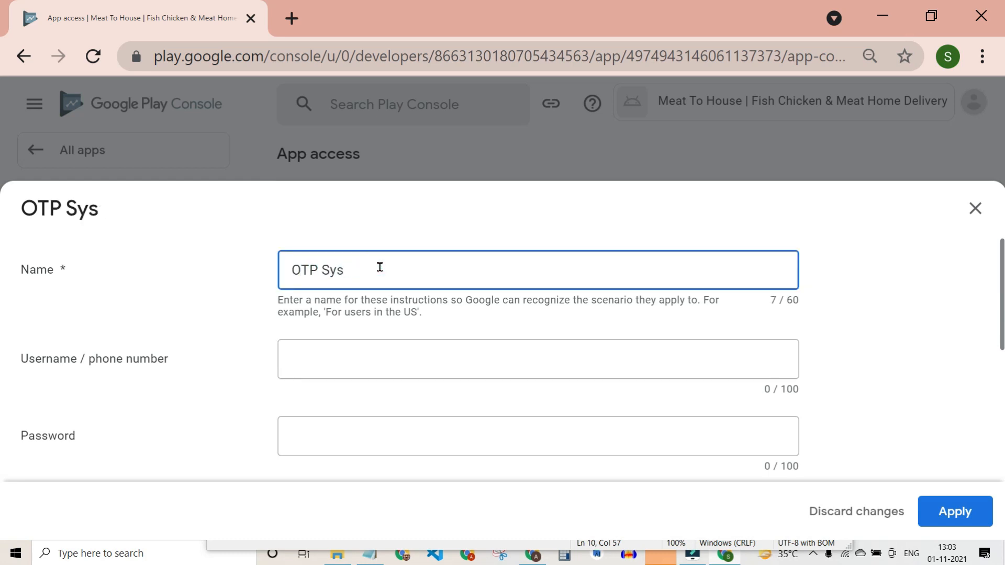
{"action": "type", "text": "Si"}
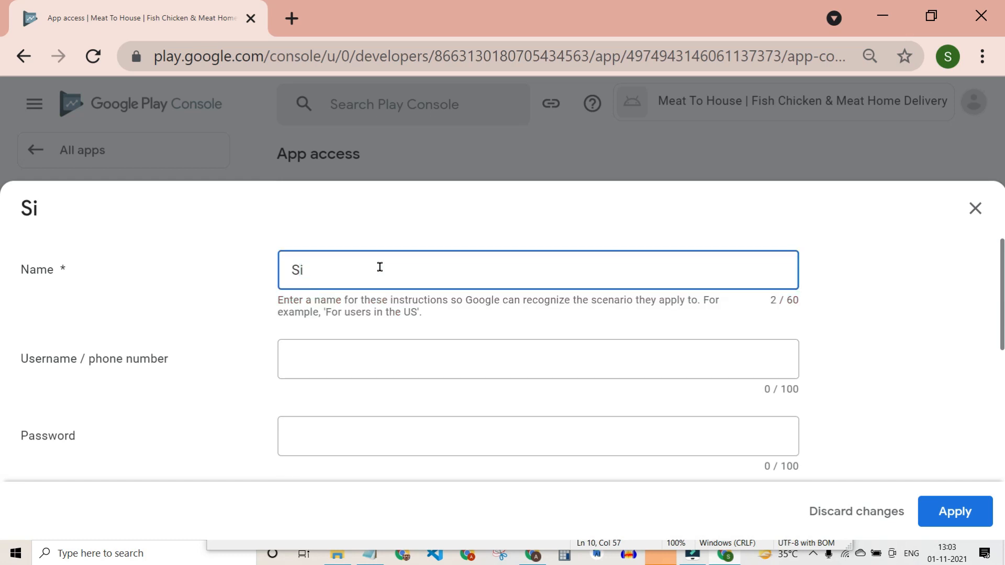
{"action": "type", "text": "gnup"}
{"action": "key", "text": "Tab"}
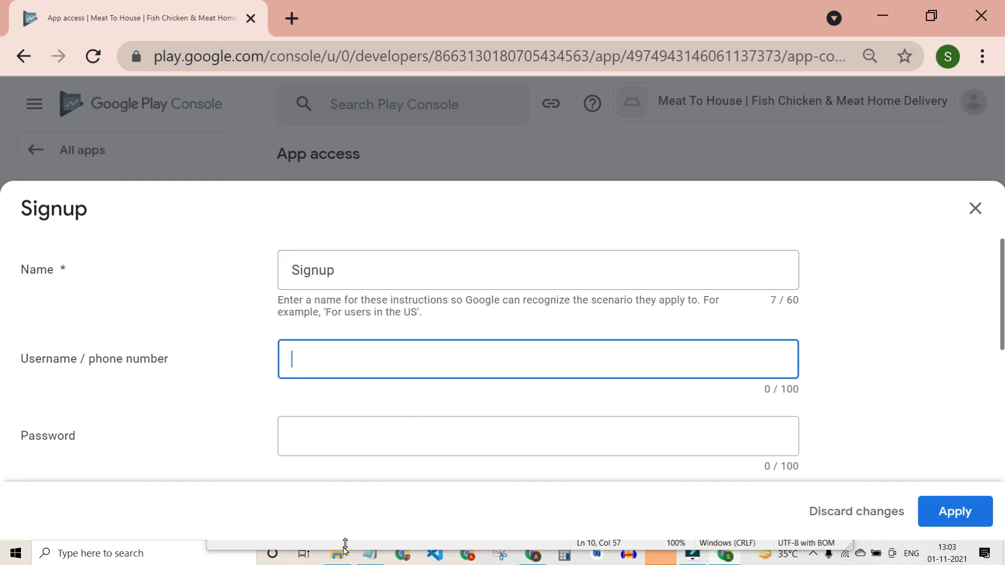
Fill in the login phone number and the password fields.
{"action": "left_click", "coordinate": [365, 558]}
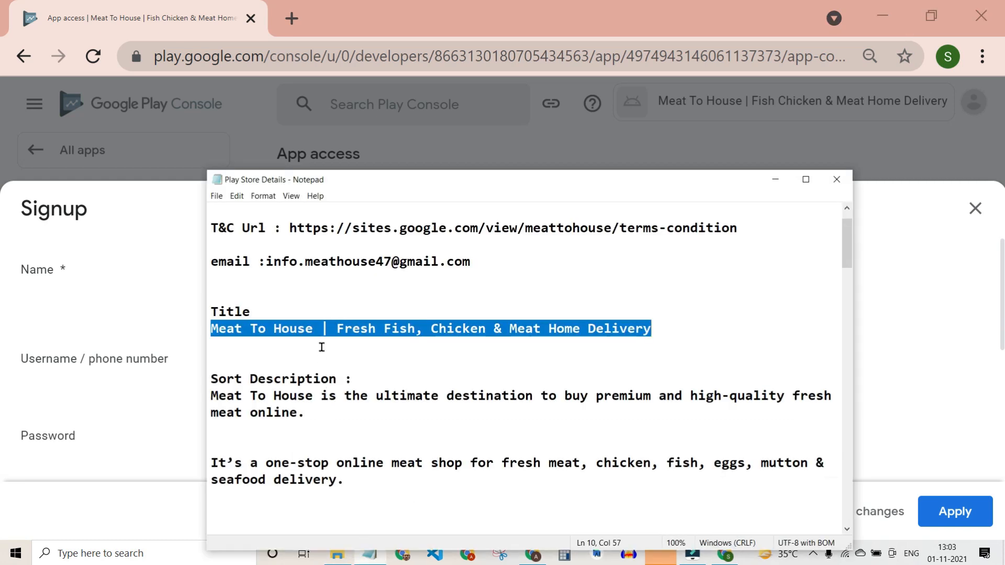
{"action": "scroll", "coordinate": [369, 365], "scroll_direction": "up", "scroll_amount": 1}
{"action": "left_click", "coordinate": [311, 307]}
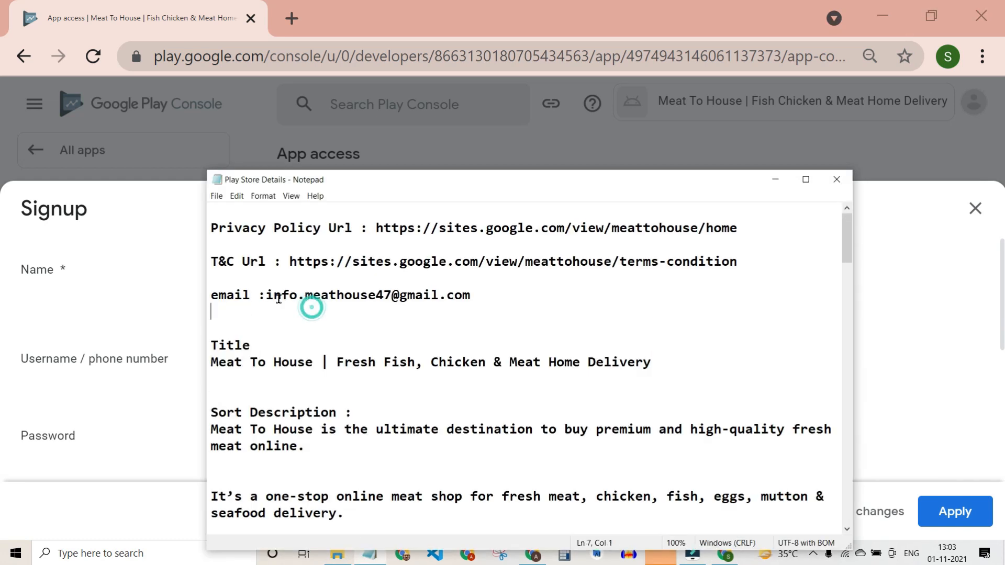
{"action": "left_click", "coordinate": [266, 295]}
{"action": "key", "text": "shift+End"}
{"action": "left_click", "coordinate": [903, 326]}
{"action": "left_click", "coordinate": [342, 365]}
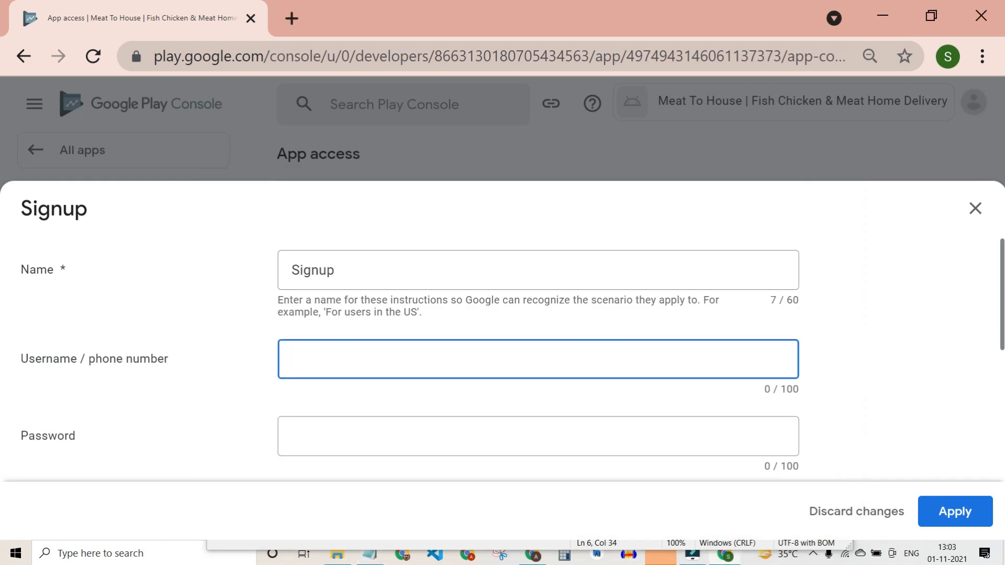
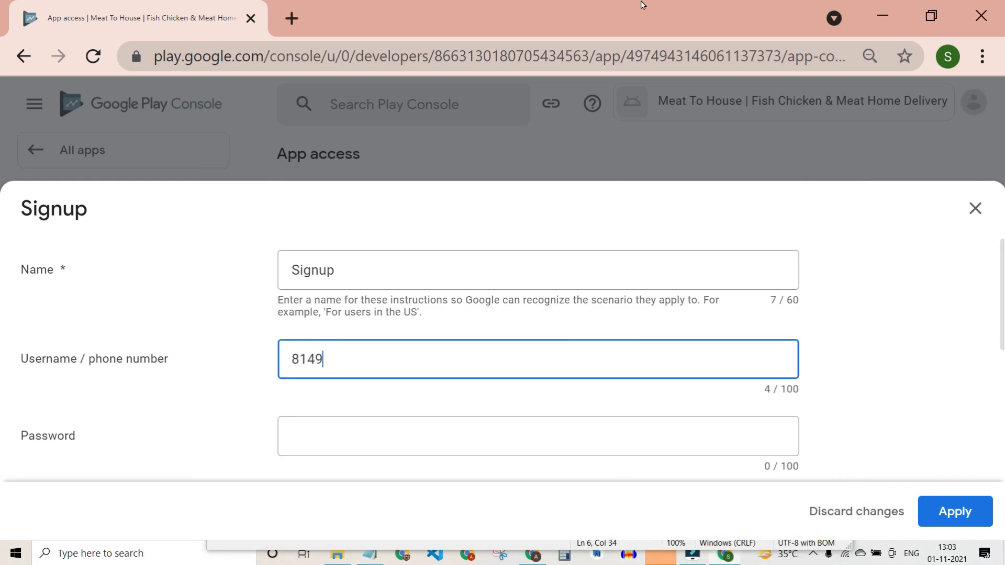
{"action": "key", "text": "Tab"}
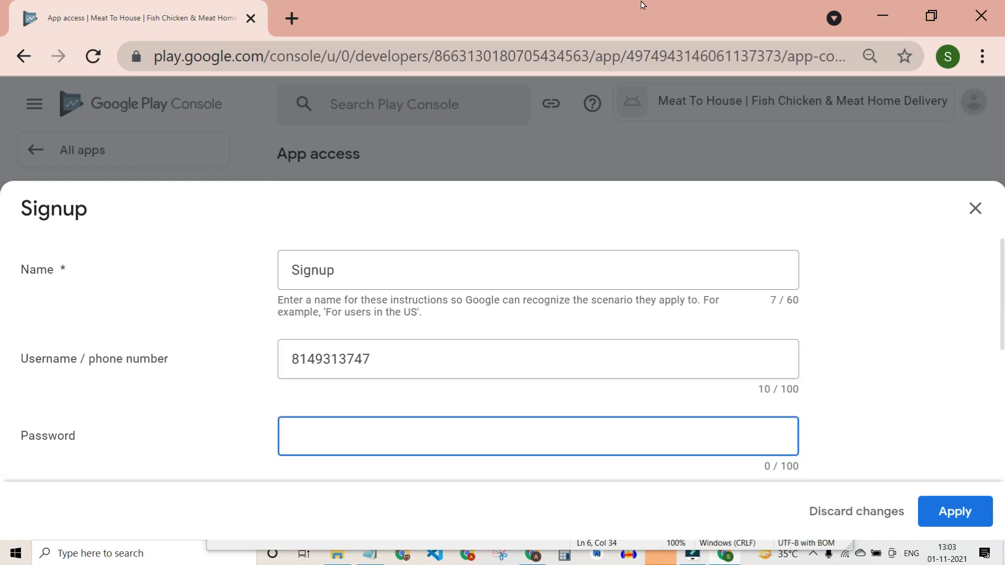
{"action": "type", "text": "OTP"}
Add other instructions noting that users can buy products after signup.
{"action": "scroll", "coordinate": [334, 329], "scroll_direction": "down", "scroll_amount": 4}
{"action": "scroll", "coordinate": [336, 363], "scroll_direction": "up", "scroll_amount": 3}
{"action": "left_click", "coordinate": [330, 388]}
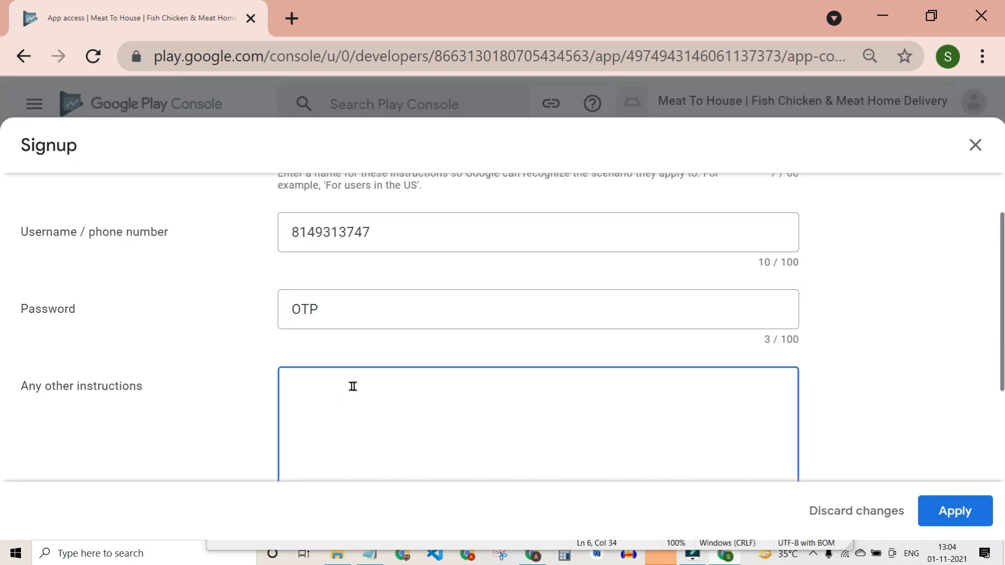
{"action": "type", "text": "User can by"}
{"action": "key", "text": "BackSpace"}
{"action": "type", "text": "product after"}
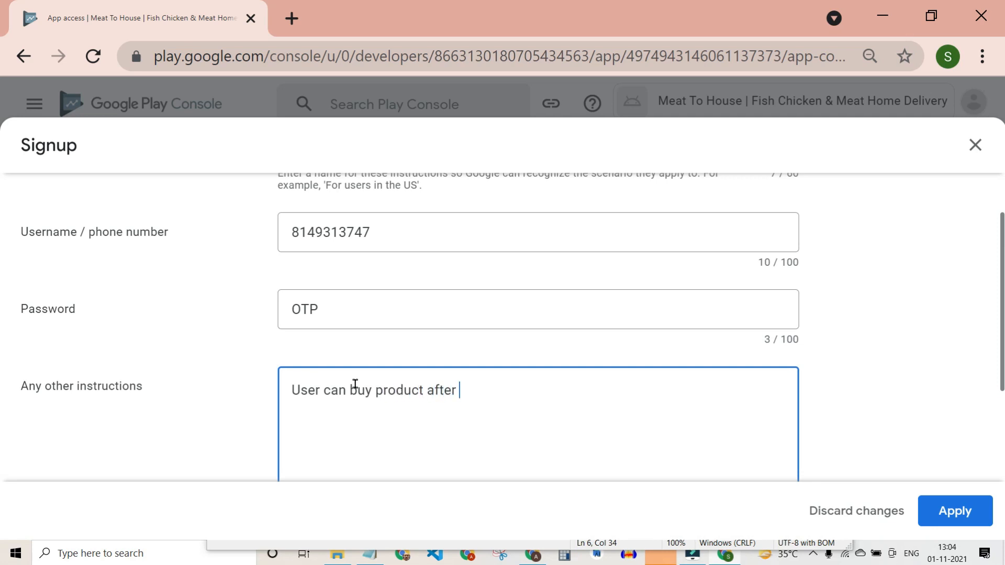
{"action": "type", "text": " signup"}
{"action": "scroll", "coordinate": [769, 399], "scroll_direction": "down", "scroll_amount": 3}
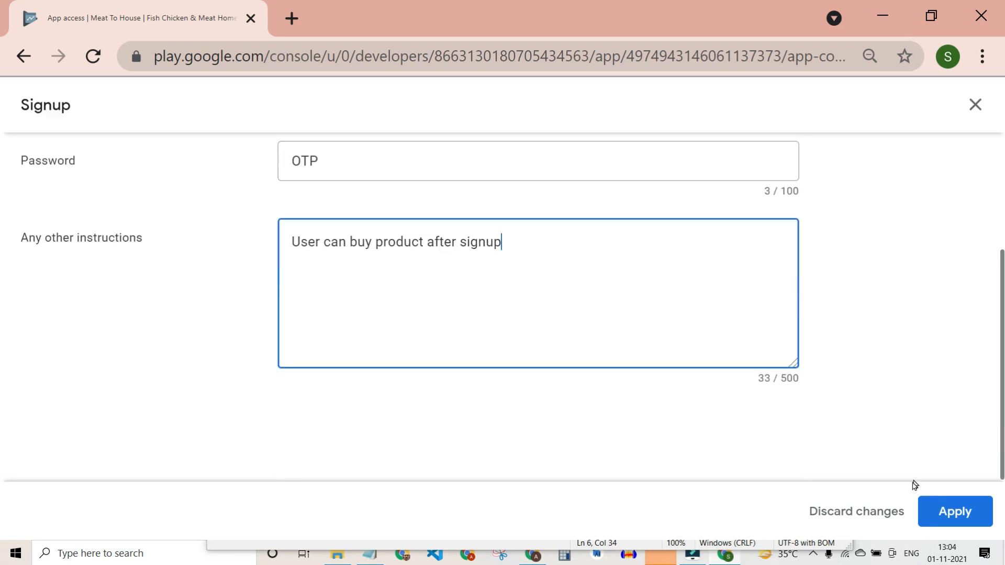
Apply the Signup instructions and save the App access page.
{"action": "left_click", "coordinate": [955, 513]}
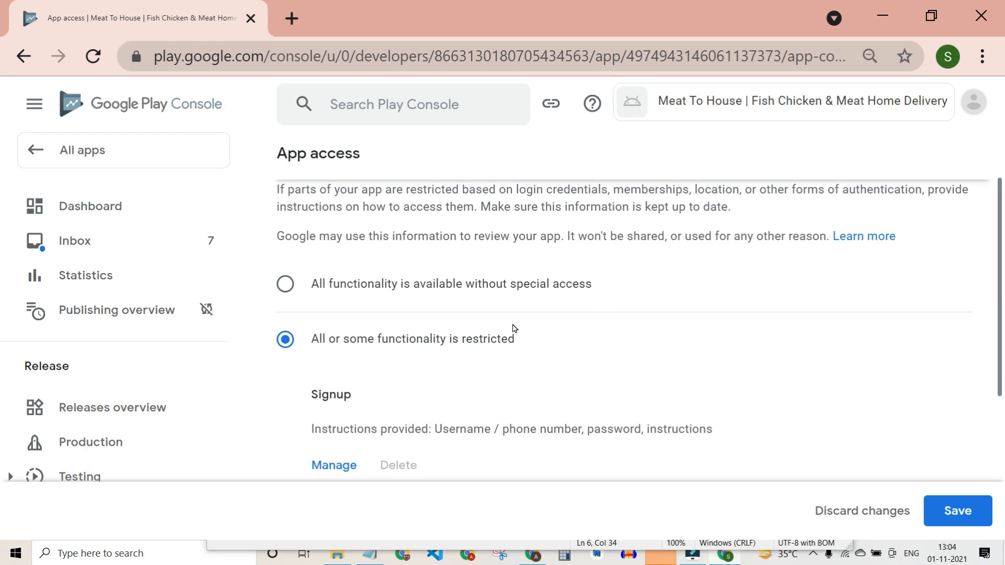
{"action": "scroll", "coordinate": [529, 335], "scroll_direction": "down", "scroll_amount": 4}
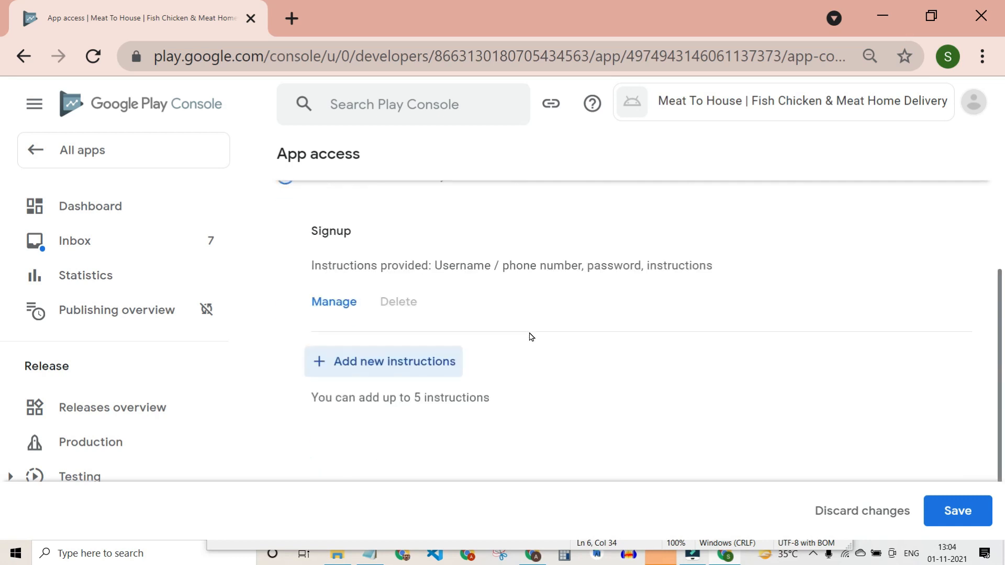
{"action": "scroll", "coordinate": [529, 336], "scroll_direction": "up", "scroll_amount": 2}
{"action": "scroll", "coordinate": [531, 336], "scroll_direction": "up", "scroll_amount": 1}
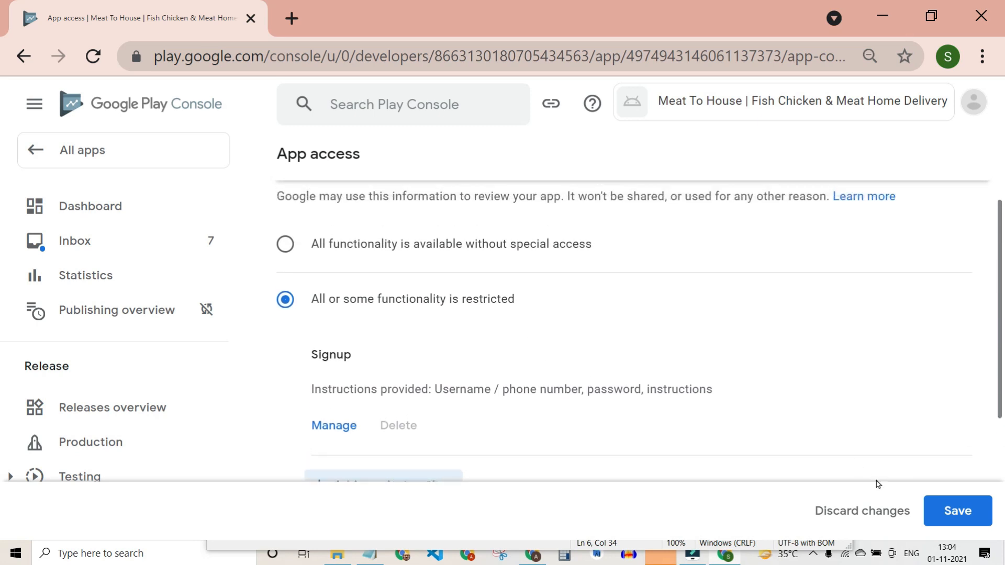
{"action": "left_click", "coordinate": [957, 511]}
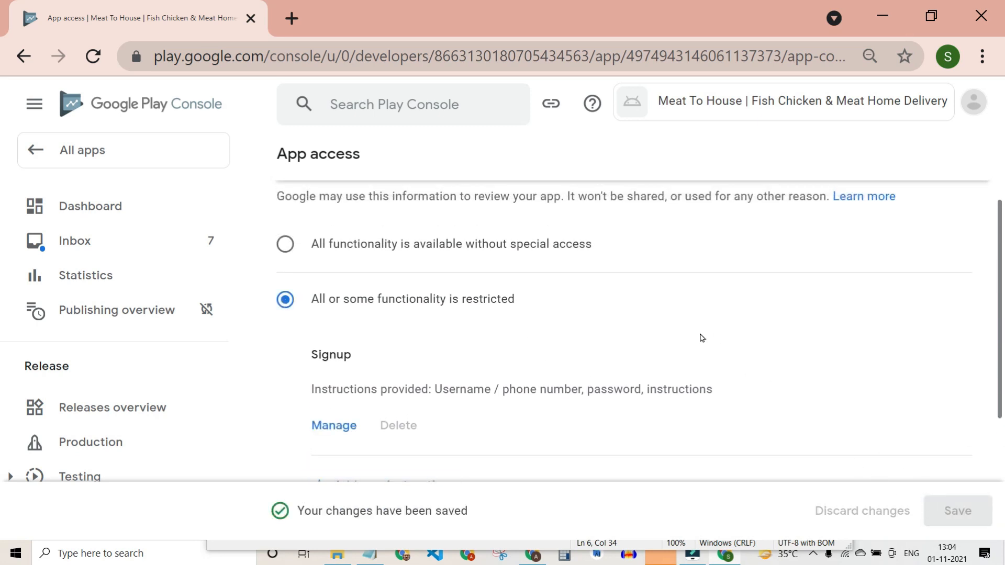
Declare 'No, my app does not contain ads' and save the Ads declaration.
{"action": "scroll", "coordinate": [262, 343], "scroll_direction": "up", "scroll_amount": 3}
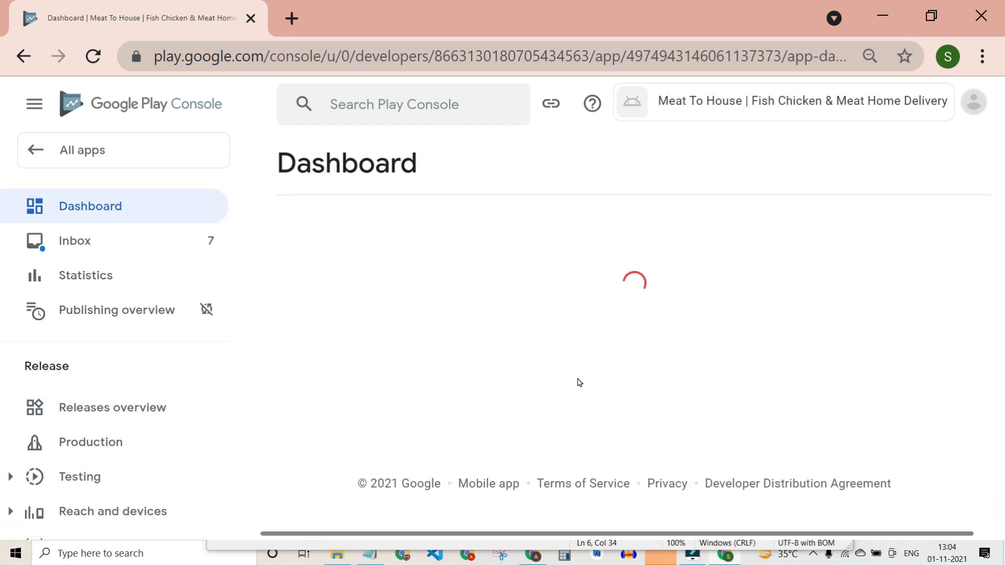
{"action": "scroll", "coordinate": [549, 385], "scroll_direction": "down", "scroll_amount": 10}
{"action": "left_click", "coordinate": [475, 254]}
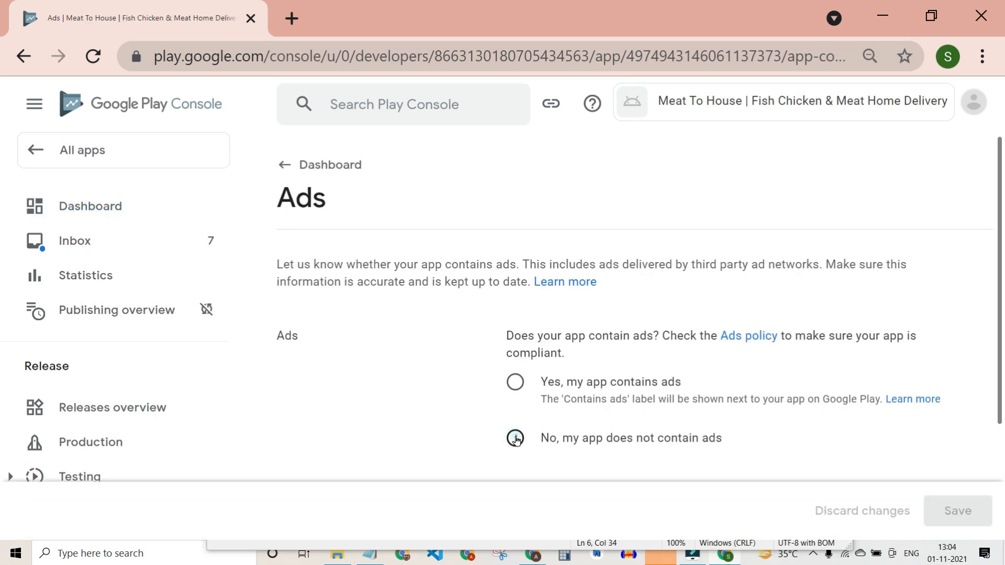
{"action": "left_click", "coordinate": [515, 438]}
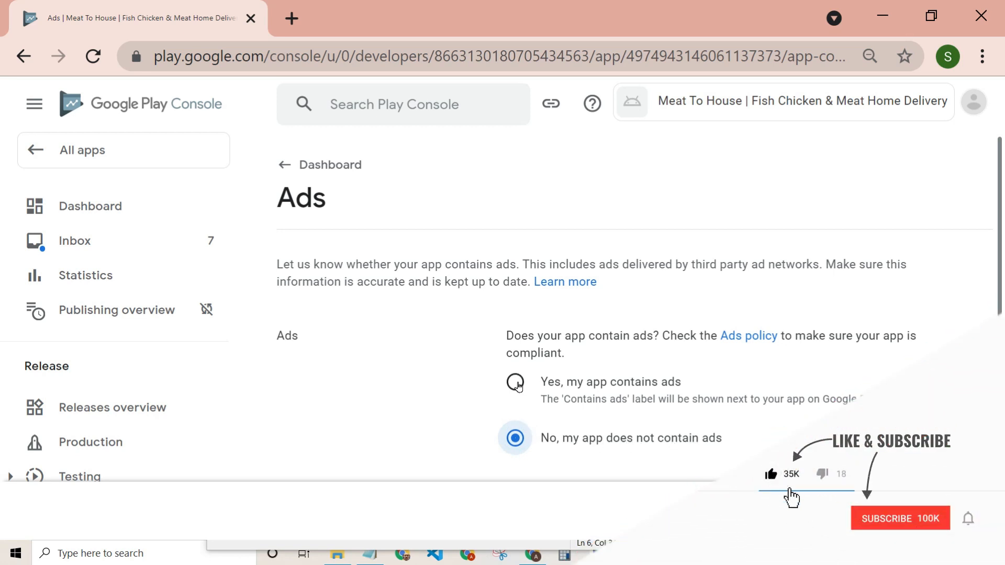
{"action": "left_click", "coordinate": [515, 382]}
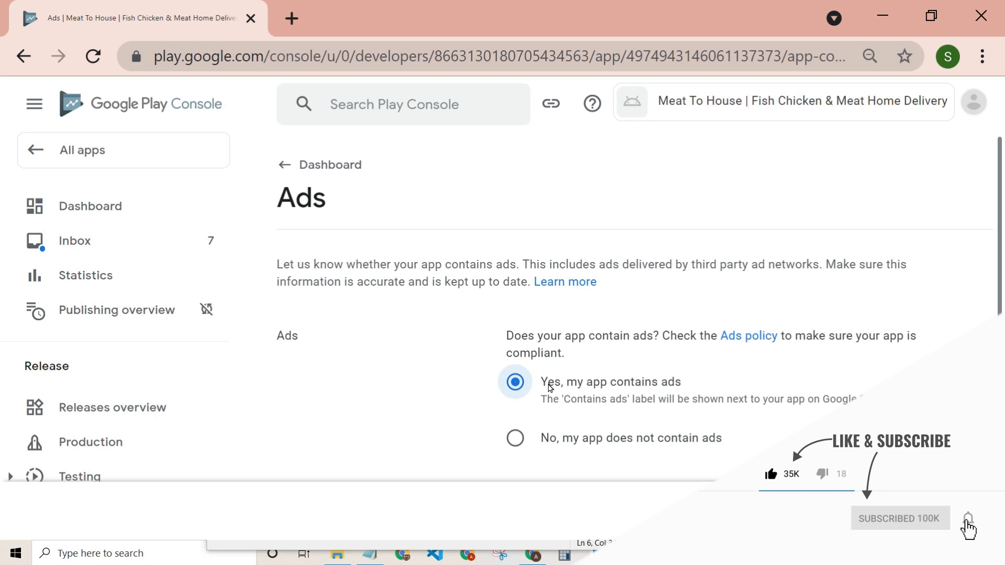
{"action": "left_click", "coordinate": [516, 439]}
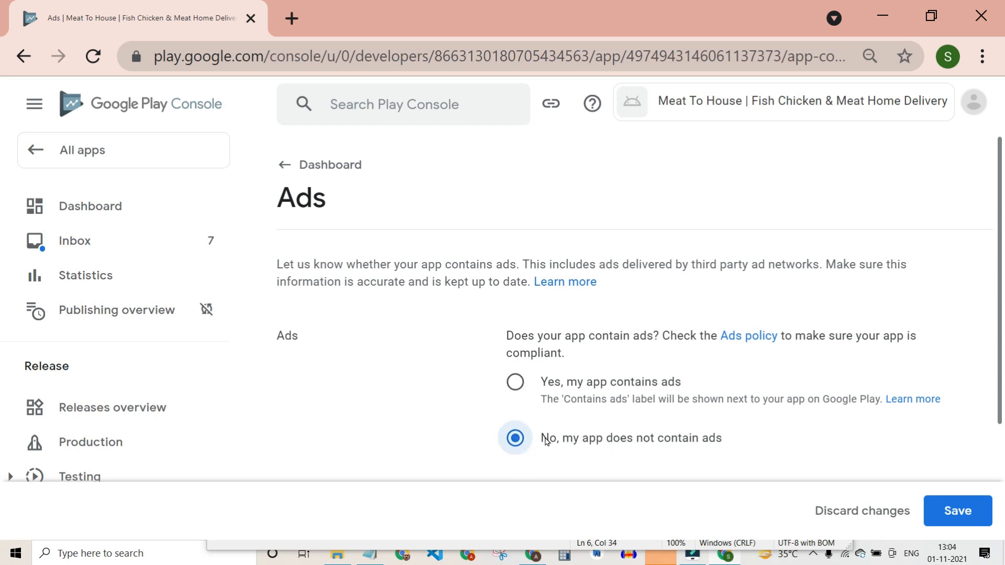
{"action": "left_click", "coordinate": [963, 510]}
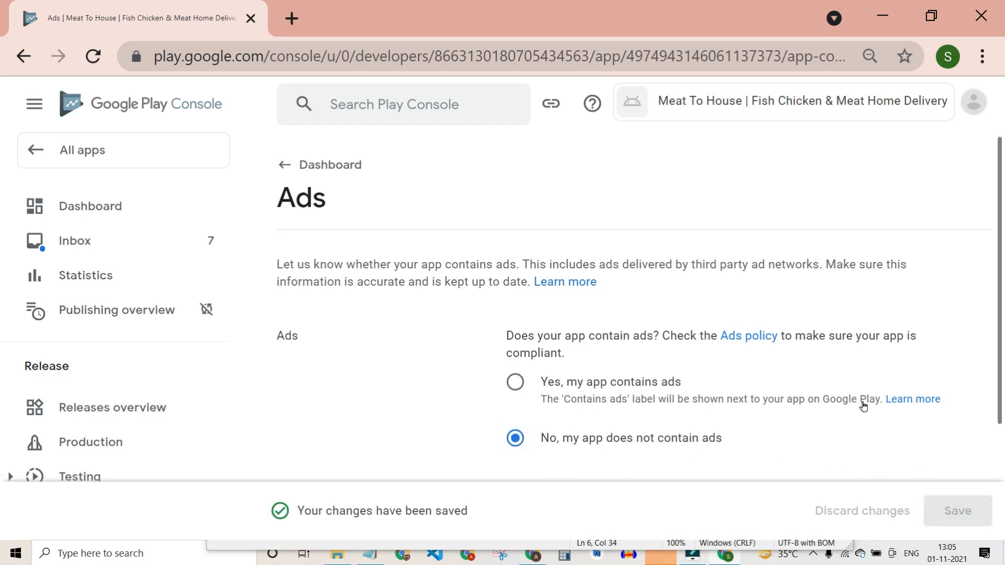
Return to the dashboard and start the Content rating questionnaire.
{"action": "left_click", "coordinate": [280, 166]}
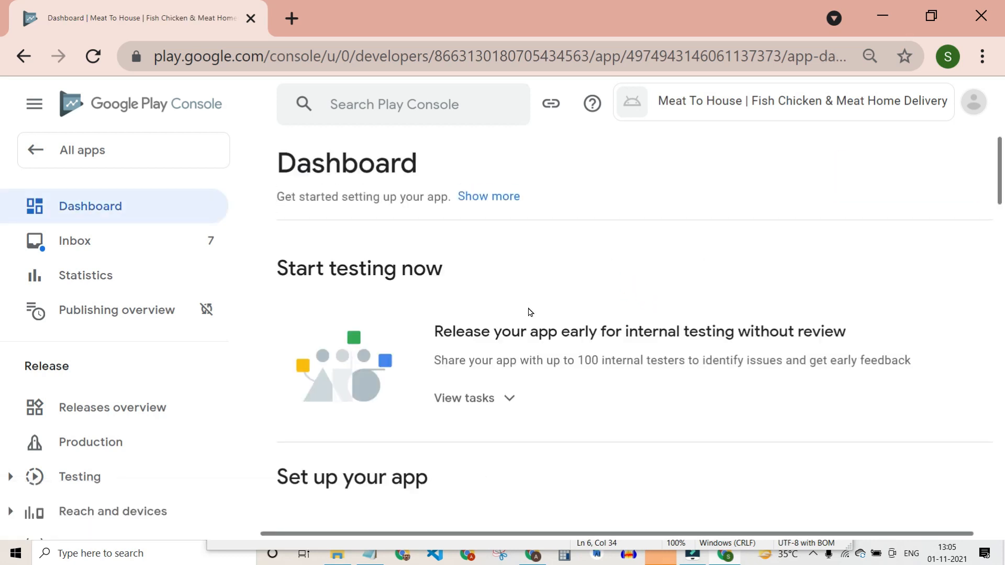
{"action": "scroll", "coordinate": [629, 387], "scroll_direction": "down", "scroll_amount": 7}
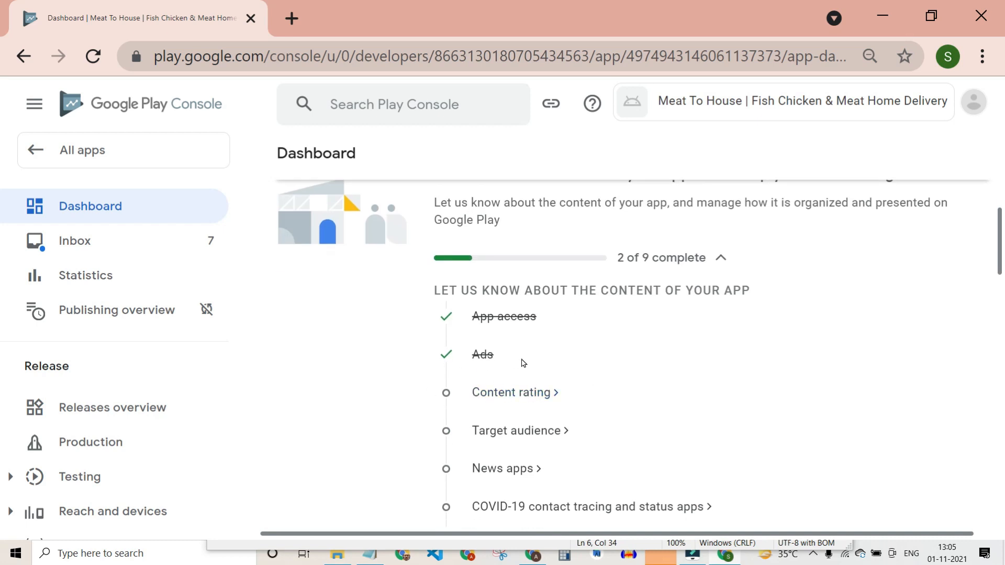
{"action": "left_click", "coordinate": [510, 394]}
{"action": "left_click", "coordinate": [335, 486]}
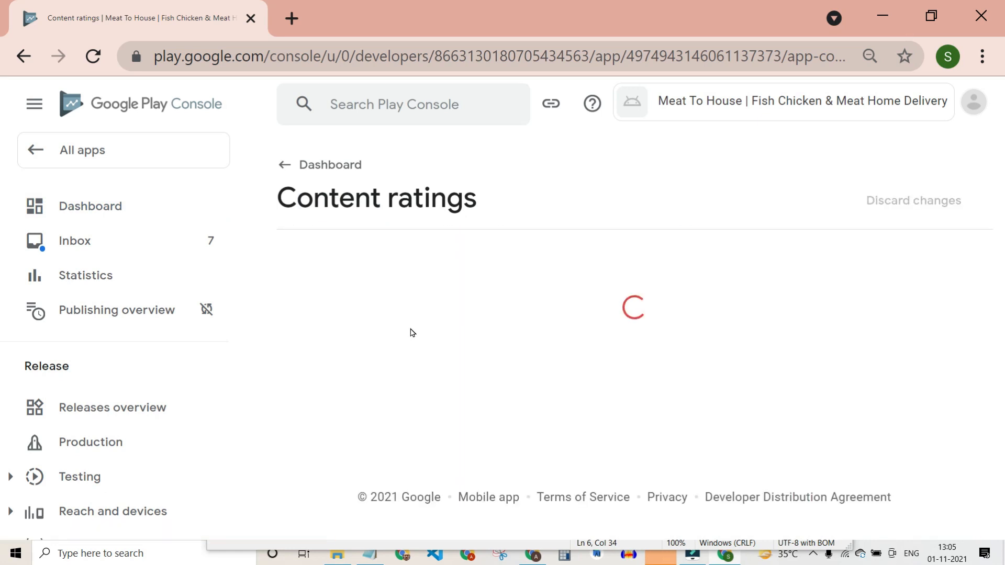
Paste the contact email address from the notes into the content rating Email address field.
{"action": "left_click", "coordinate": [581, 354]}
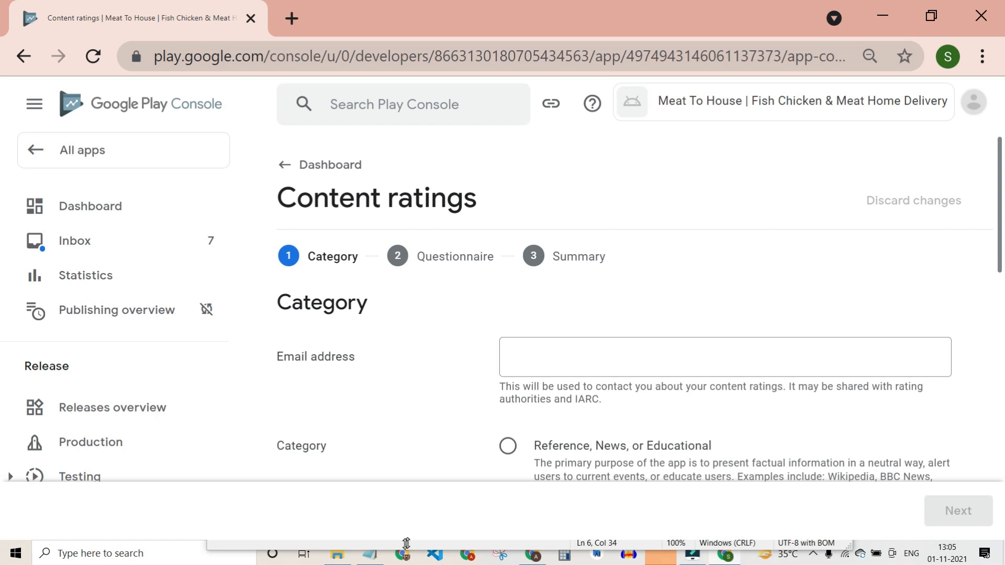
{"action": "left_click", "coordinate": [370, 554]}
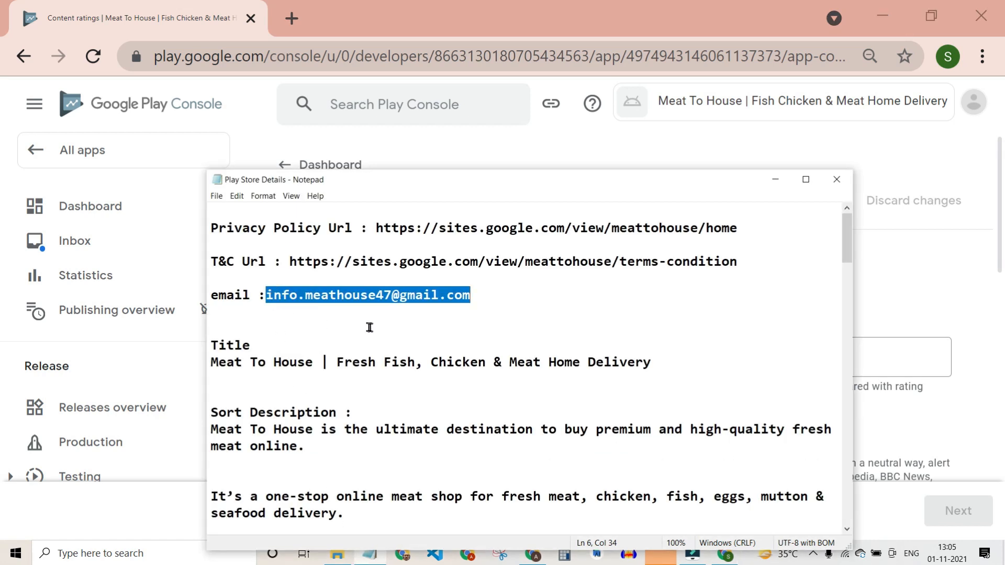
{"action": "left_click", "coordinate": [900, 356]}
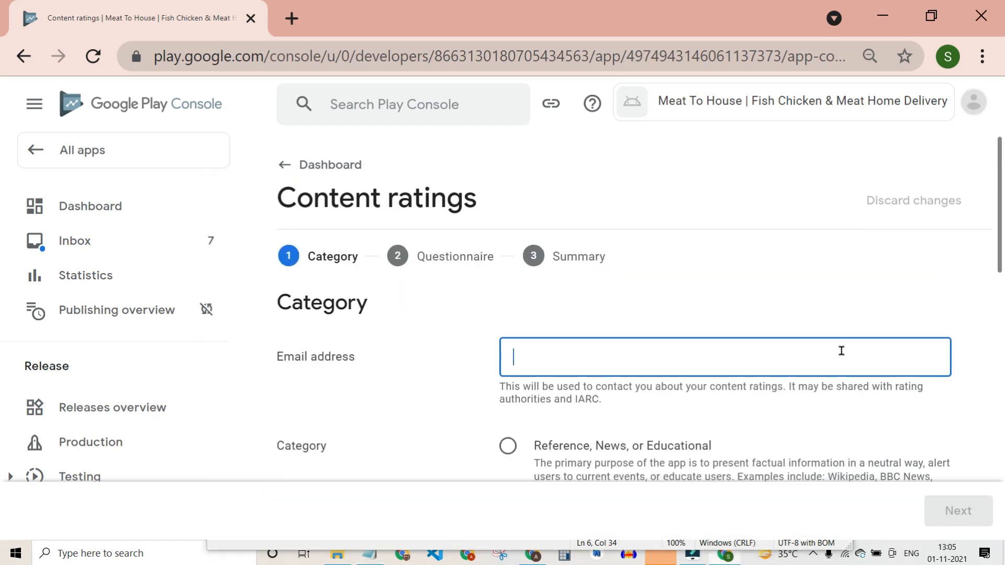
{"action": "key", "text": "ctrl+v"}
{"action": "scroll", "coordinate": [756, 384], "scroll_direction": "down", "scroll_amount": 3}
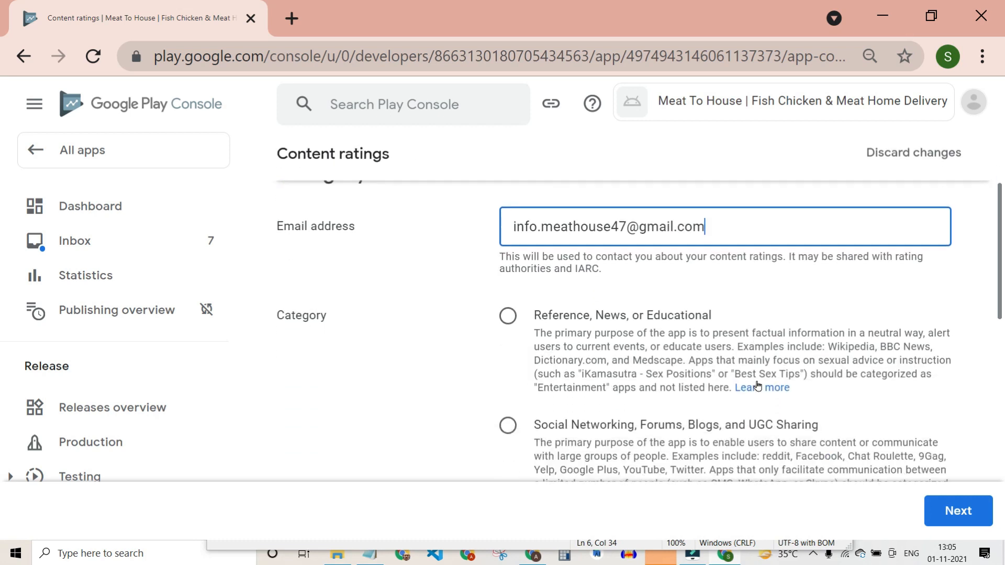
{"action": "scroll", "coordinate": [774, 345], "scroll_direction": "down", "scroll_amount": 1}
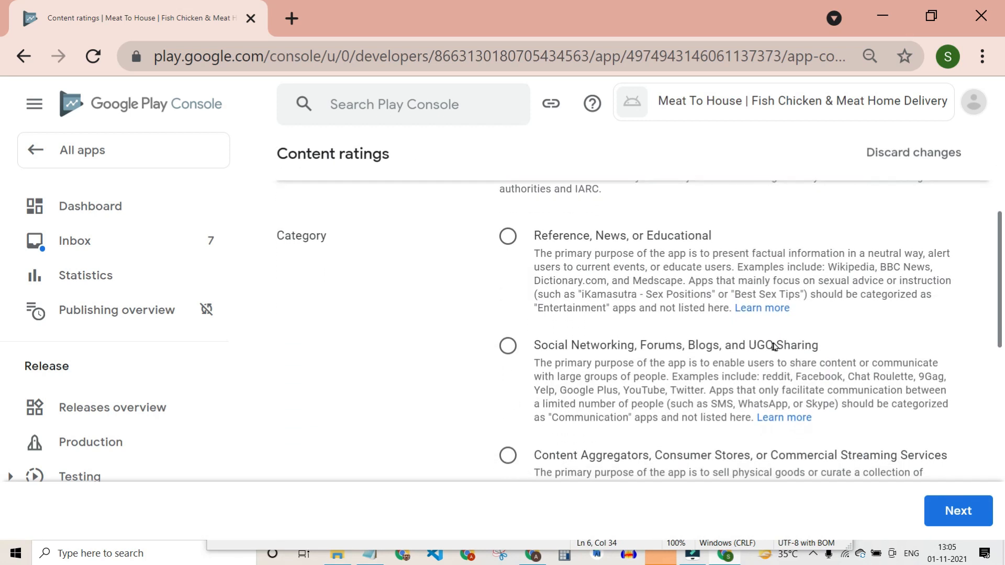
{"action": "scroll", "coordinate": [694, 359], "scroll_direction": "down", "scroll_amount": 2}
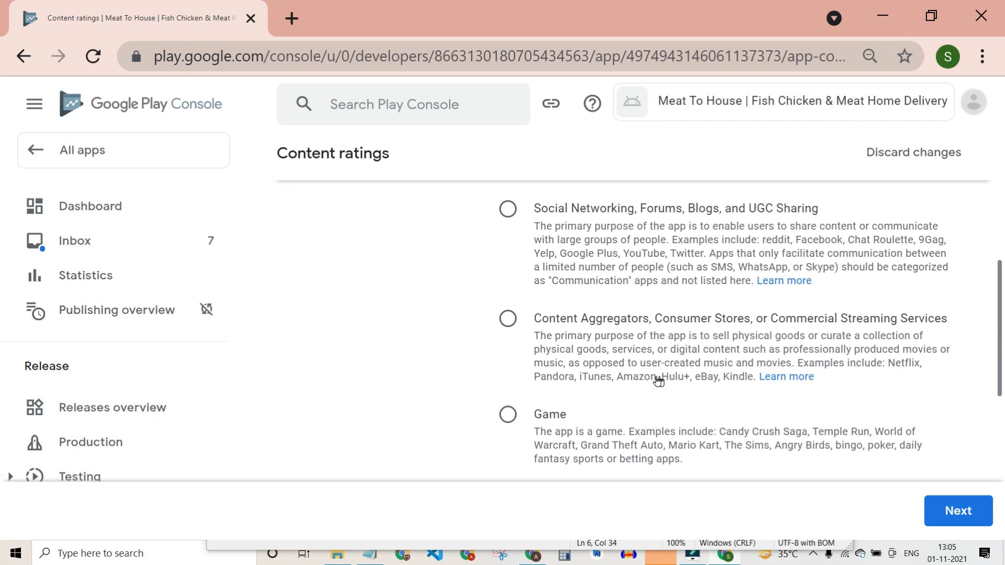
Choose the 'Content Aggregators, Consumer Stores, or Commercial Streaming Services' category.
{"action": "left_click", "coordinate": [516, 328]}
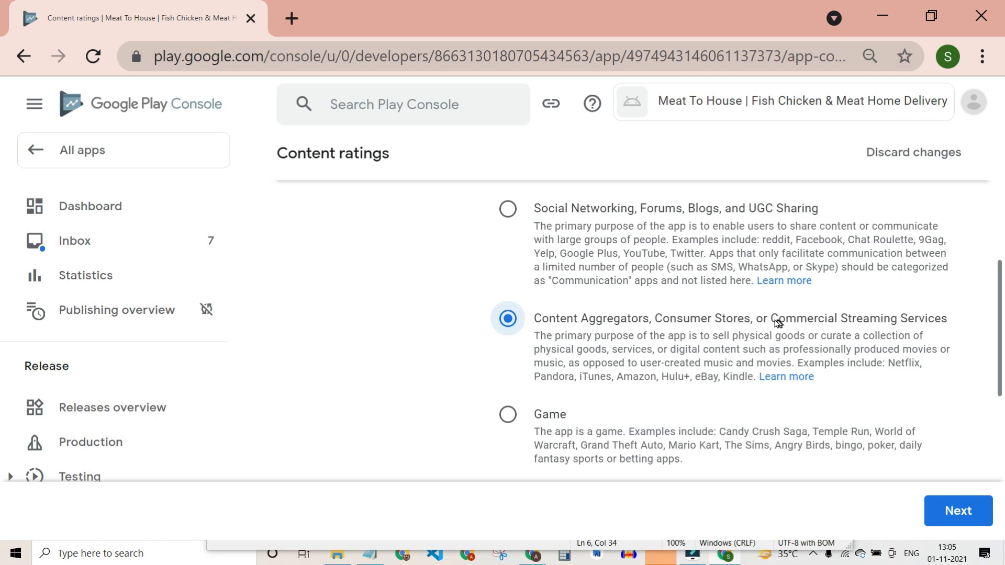
{"action": "scroll", "coordinate": [588, 394], "scroll_direction": "down", "scroll_amount": 2}
{"action": "scroll", "coordinate": [587, 360], "scroll_direction": "up", "scroll_amount": 2}
{"action": "scroll", "coordinate": [587, 359], "scroll_direction": "up", "scroll_amount": 3}
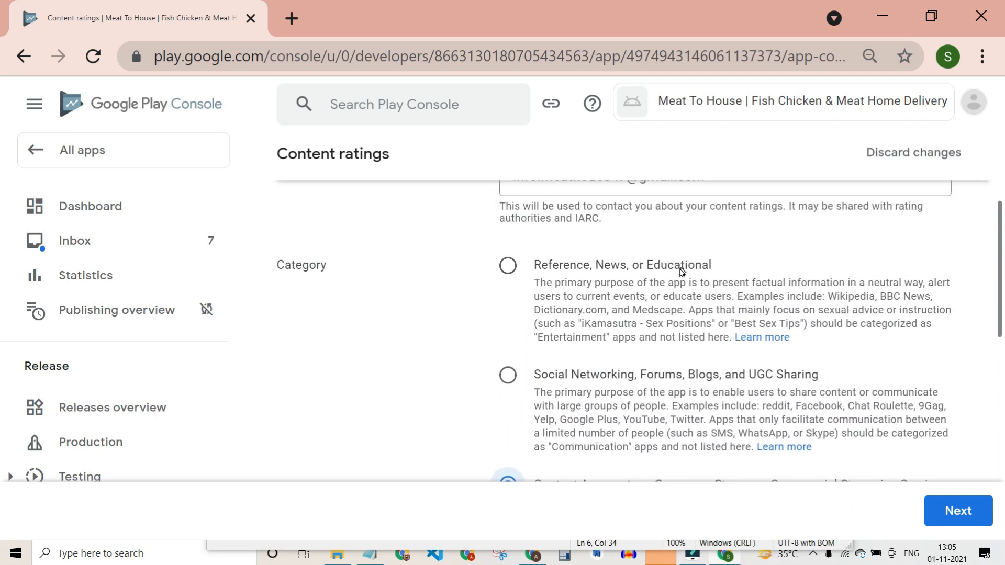
{"action": "scroll", "coordinate": [637, 398], "scroll_direction": "down", "scroll_amount": 5}
{"action": "scroll", "coordinate": [638, 346], "scroll_direction": "down", "scroll_amount": 4}
{"action": "scroll", "coordinate": [640, 313], "scroll_direction": "up", "scroll_amount": 12}
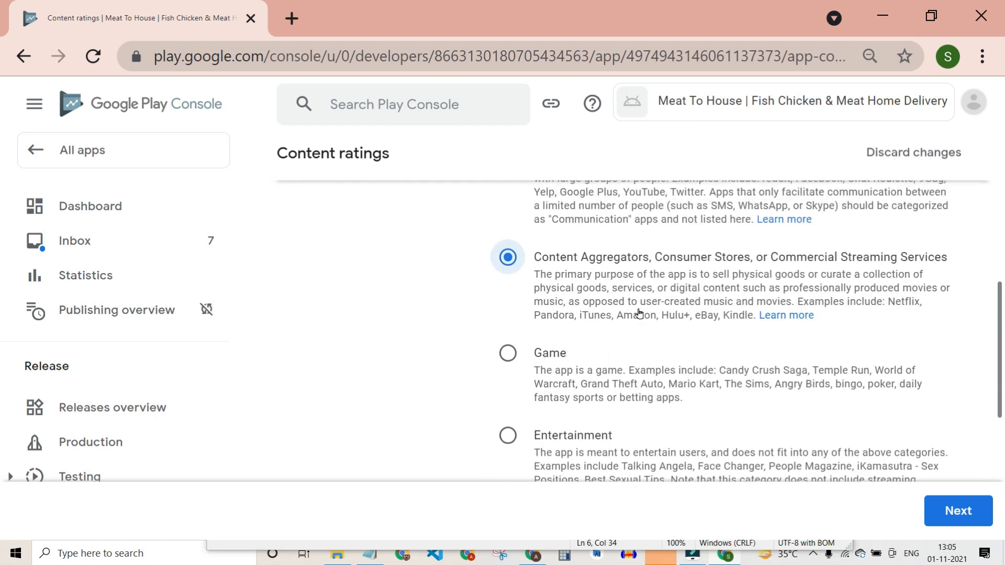
{"action": "scroll", "coordinate": [640, 313], "scroll_direction": "down", "scroll_amount": 10}
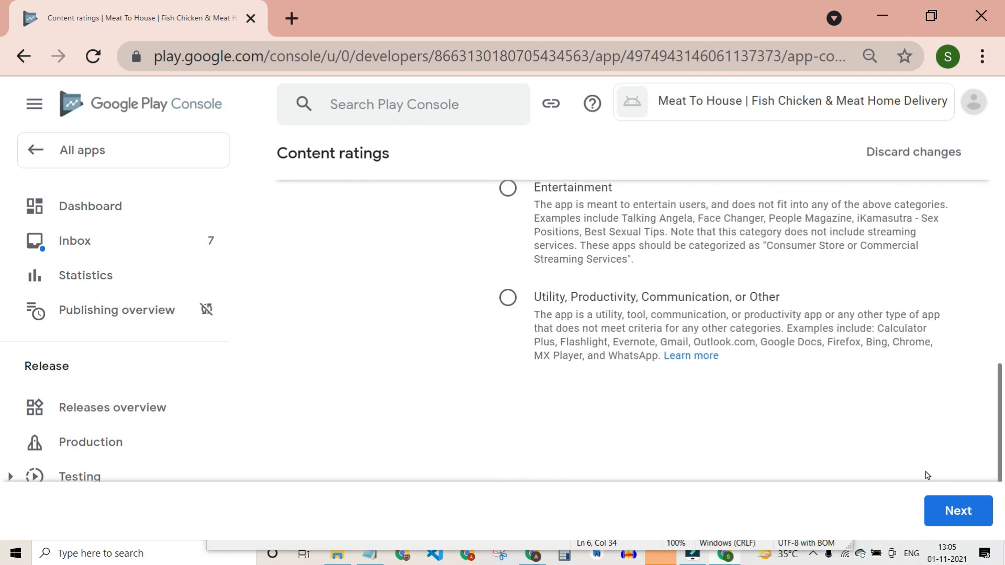
Answer No to the Violence, Sexuality and Language questions.
{"action": "left_click", "coordinate": [954, 510]}
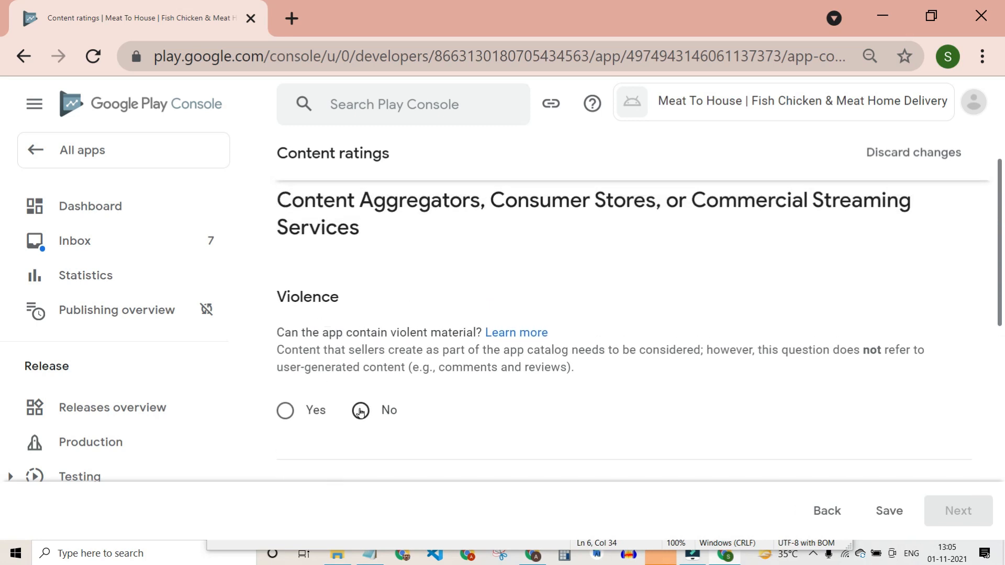
{"action": "left_click", "coordinate": [360, 412]}
{"action": "left_click", "coordinate": [360, 413]}
{"action": "left_click", "coordinate": [359, 413]}
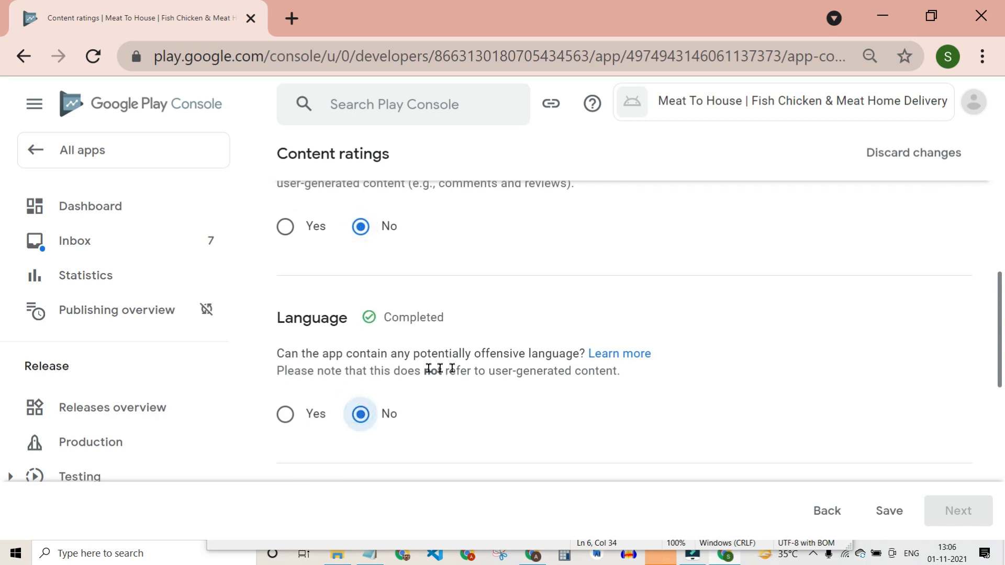
{"action": "left_click_drag", "start_coordinate": [285, 357], "coordinate": [578, 349]}
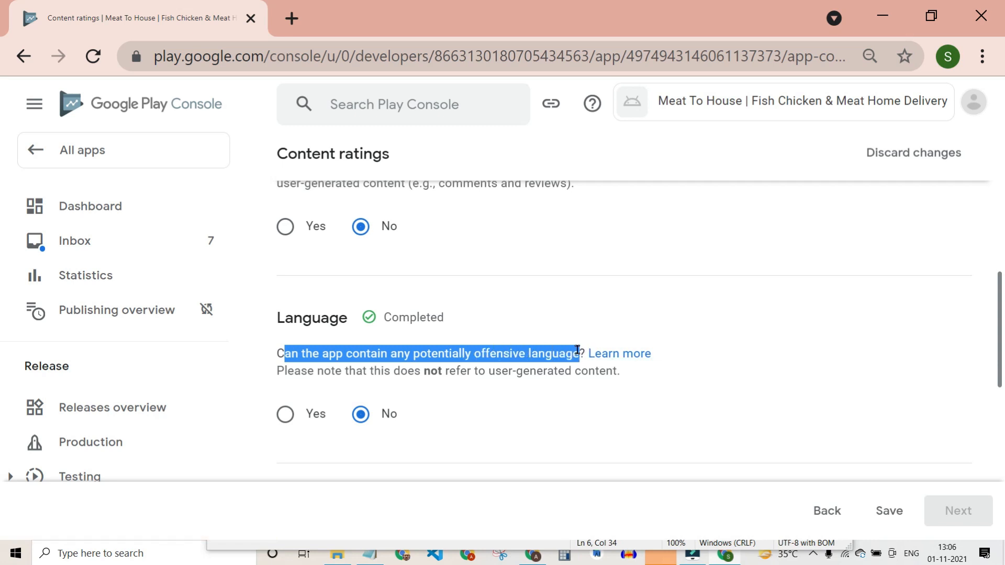
{"action": "left_click", "coordinate": [392, 365]}
{"action": "left_click_drag", "start_coordinate": [307, 355], "coordinate": [540, 352]}
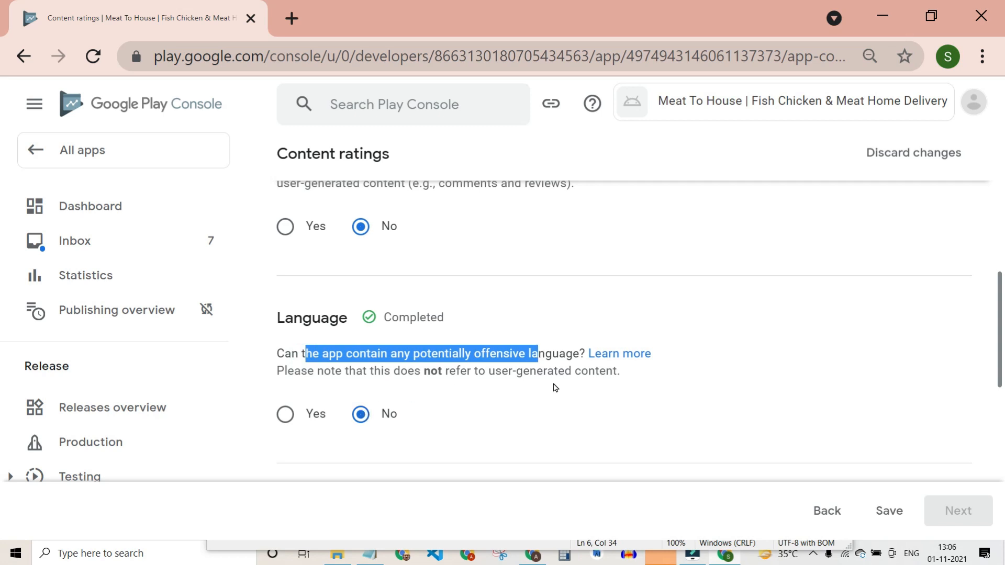
Answer No to the Controlled Substance illegal drugs question.
{"action": "scroll", "coordinate": [554, 385], "scroll_direction": "down", "scroll_amount": 4}
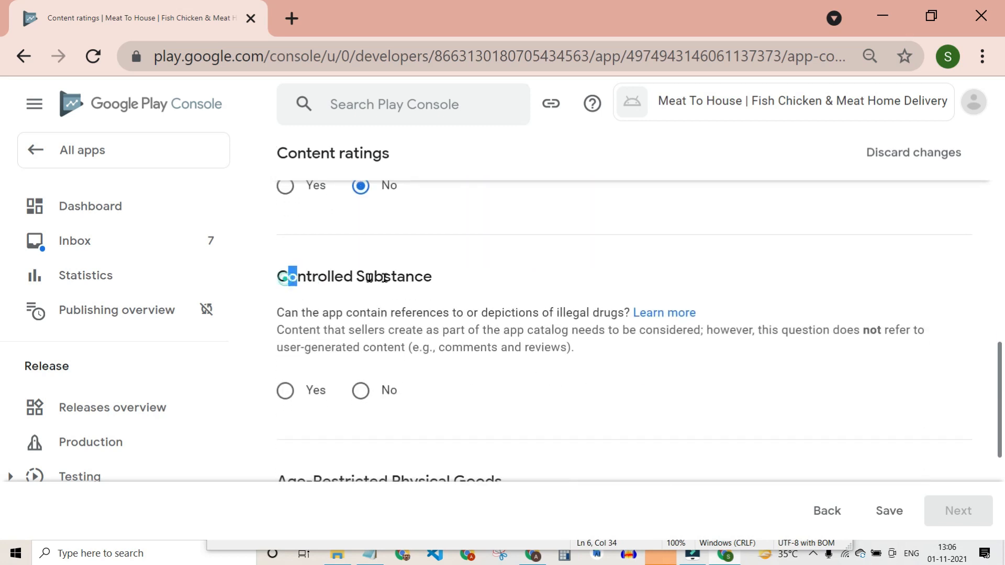
{"action": "left_click_drag", "start_coordinate": [287, 277], "coordinate": [432, 277]}
{"action": "left_click", "coordinate": [361, 391]}
{"action": "left_click_drag", "start_coordinate": [440, 343], "coordinate": [568, 345]}
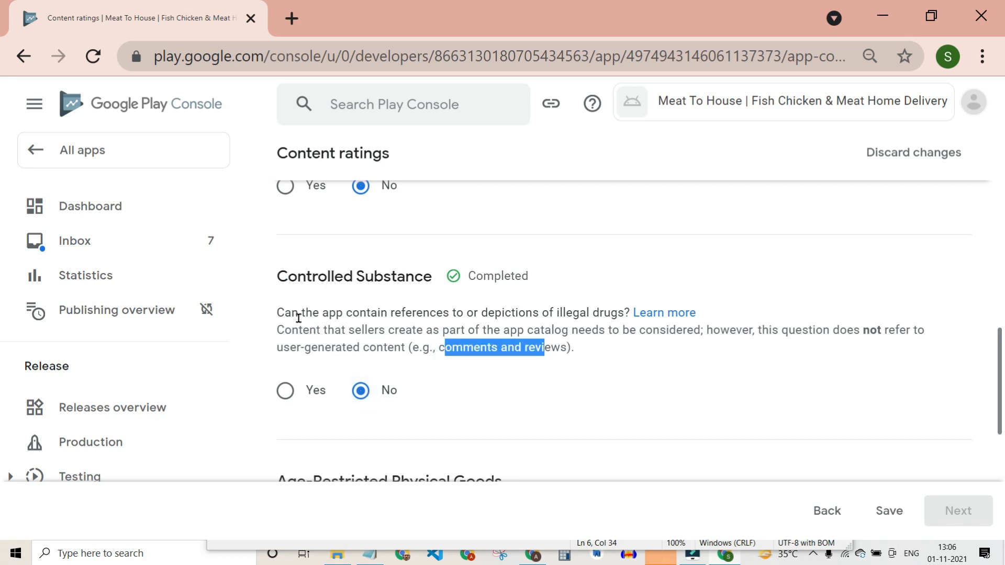
{"action": "left_click_drag", "start_coordinate": [298, 317], "coordinate": [623, 316]}
{"action": "scroll", "coordinate": [564, 376], "scroll_direction": "down", "scroll_amount": 3}
{"action": "scroll", "coordinate": [564, 376], "scroll_direction": "down", "scroll_amount": 2}
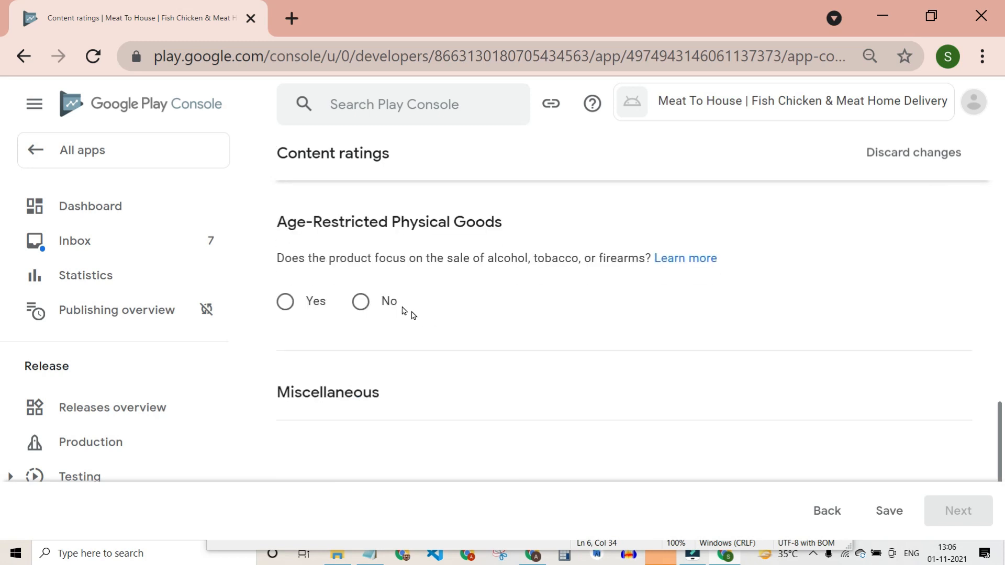
Answer No to alcohol/tobacco/firearms sales, all Miscellaneous questions, location sharing and digital purchases.
{"action": "left_click", "coordinate": [359, 303]}
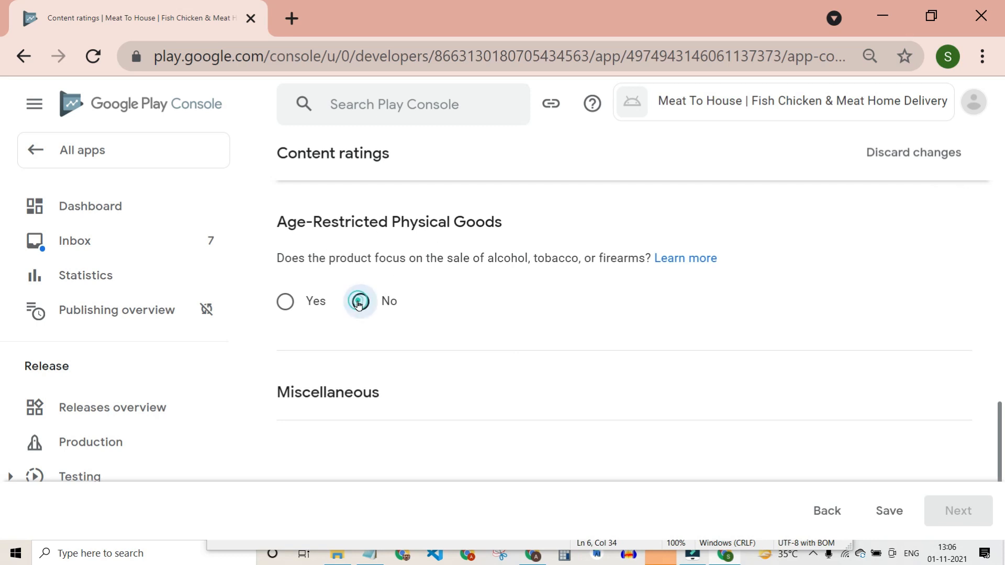
{"action": "scroll", "coordinate": [552, 299], "scroll_direction": "down", "scroll_amount": 1}
{"action": "scroll", "coordinate": [552, 298], "scroll_direction": "down", "scroll_amount": 2}
{"action": "left_click", "coordinate": [384, 328]}
{"action": "left_click", "coordinate": [390, 429]}
{"action": "scroll", "coordinate": [419, 403], "scroll_direction": "down", "scroll_amount": 3}
{"action": "left_click", "coordinate": [387, 368]}
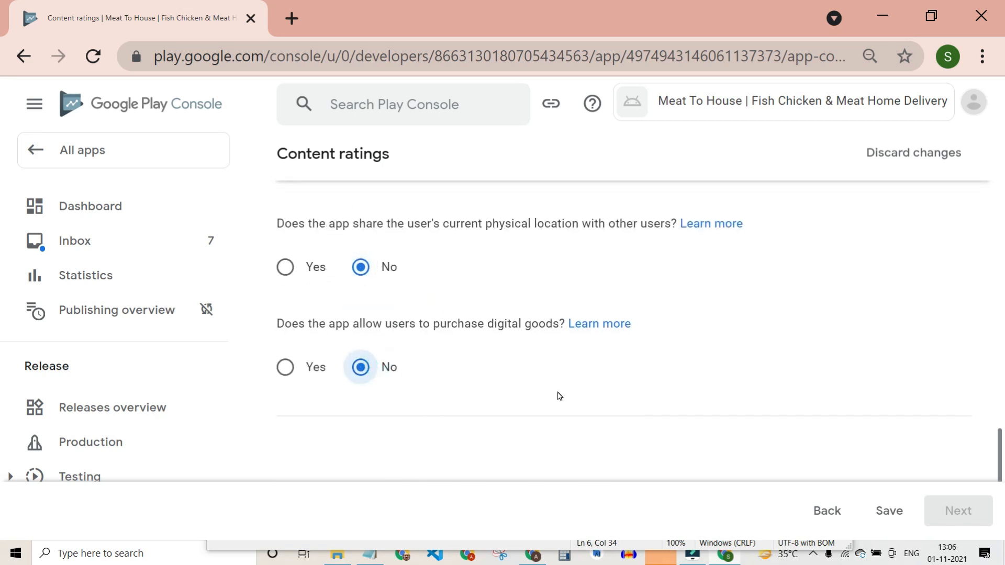
{"action": "scroll", "coordinate": [559, 397], "scroll_direction": "down", "scroll_amount": 2}
{"action": "left_click_drag", "start_coordinate": [440, 253], "coordinate": [548, 254]}
Save the answers and submit the content rating questionnaire.
{"action": "left_click", "coordinate": [884, 511]}
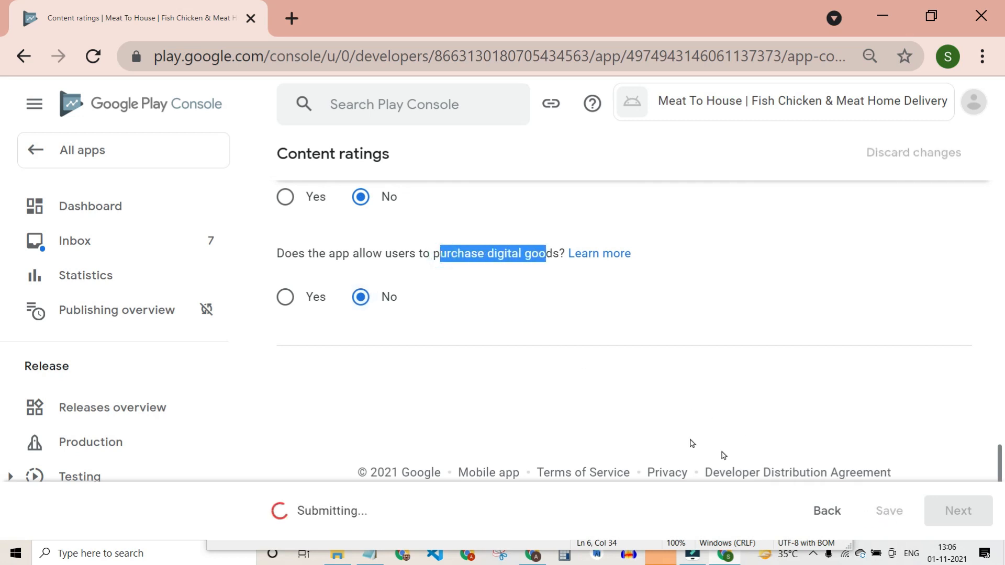
{"action": "left_click", "coordinate": [968, 509]}
{"action": "scroll", "coordinate": [582, 410], "scroll_direction": "down", "scroll_amount": 3}
{"action": "scroll", "coordinate": [585, 408], "scroll_direction": "down", "scroll_amount": 10}
{"action": "left_click", "coordinate": [954, 512]}
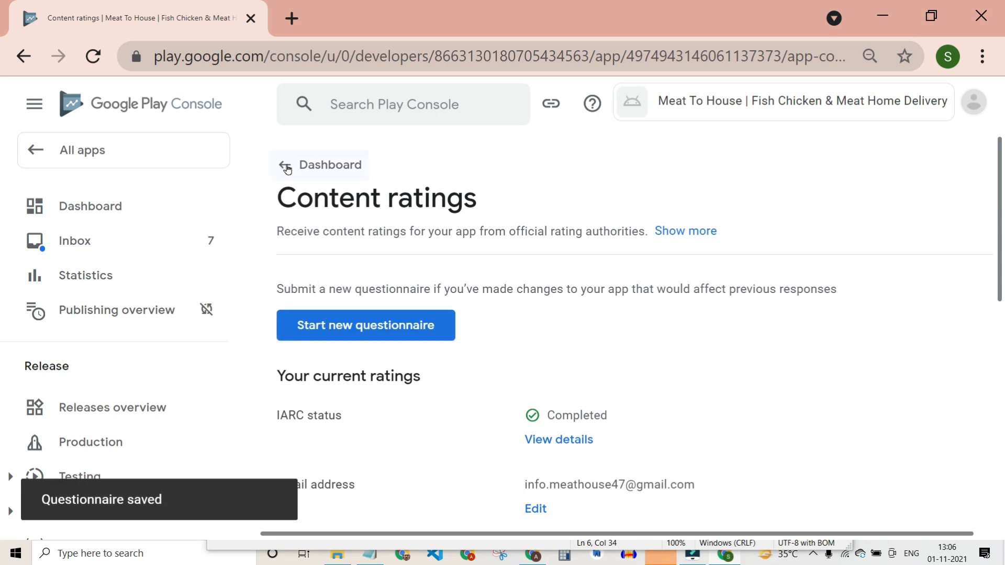
In Target audience and content, select the 16-17 and 18 and over age groups.
{"action": "left_click", "coordinate": [287, 167]}
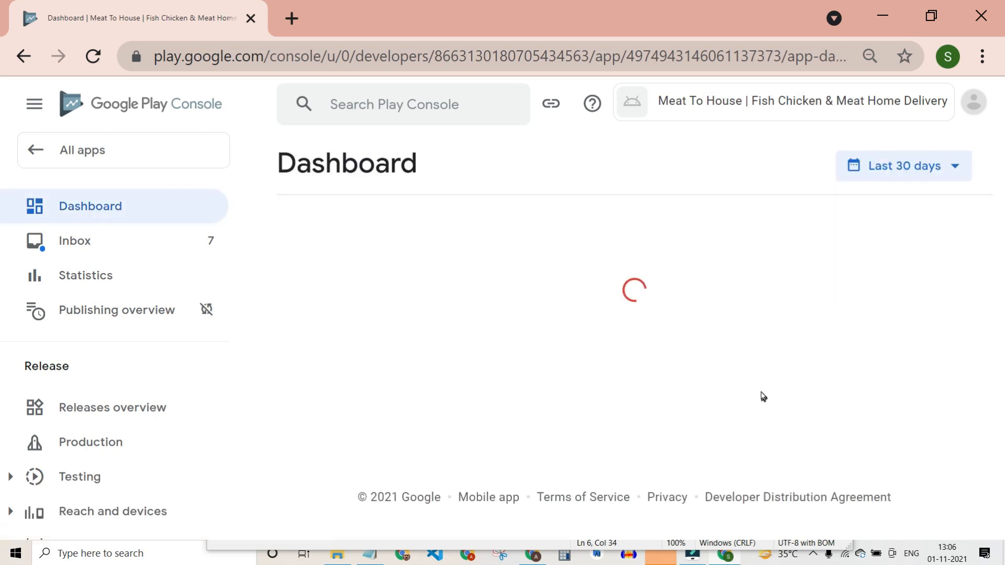
{"action": "scroll", "coordinate": [763, 396], "scroll_direction": "down", "scroll_amount": 10}
{"action": "scroll", "coordinate": [762, 396], "scroll_direction": "up", "scroll_amount": 2}
{"action": "left_click", "coordinate": [540, 336]}
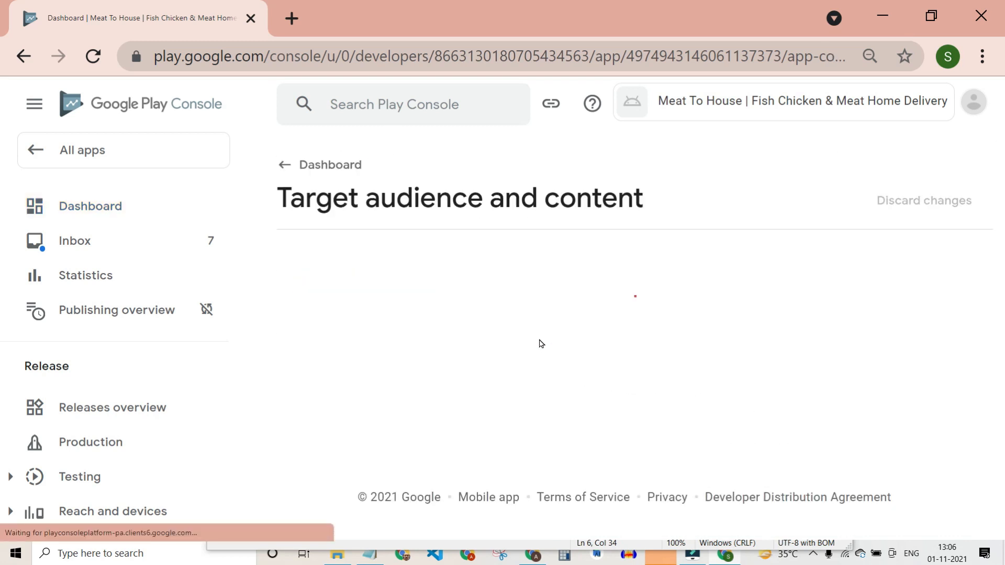
{"action": "scroll", "coordinate": [779, 389], "scroll_direction": "down", "scroll_amount": 2}
{"action": "scroll", "coordinate": [779, 389], "scroll_direction": "down", "scroll_amount": 5}
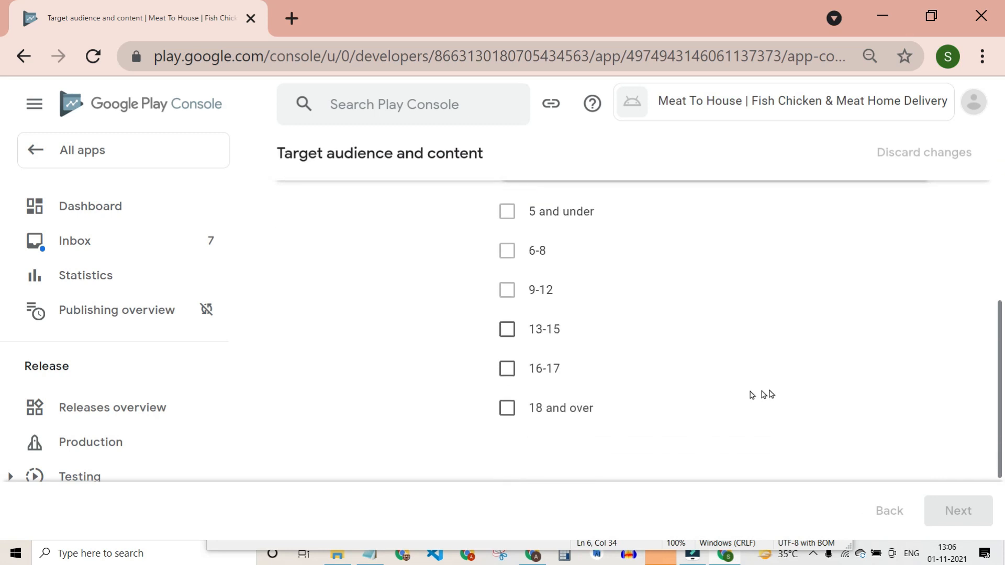
{"action": "left_click", "coordinate": [506, 368]}
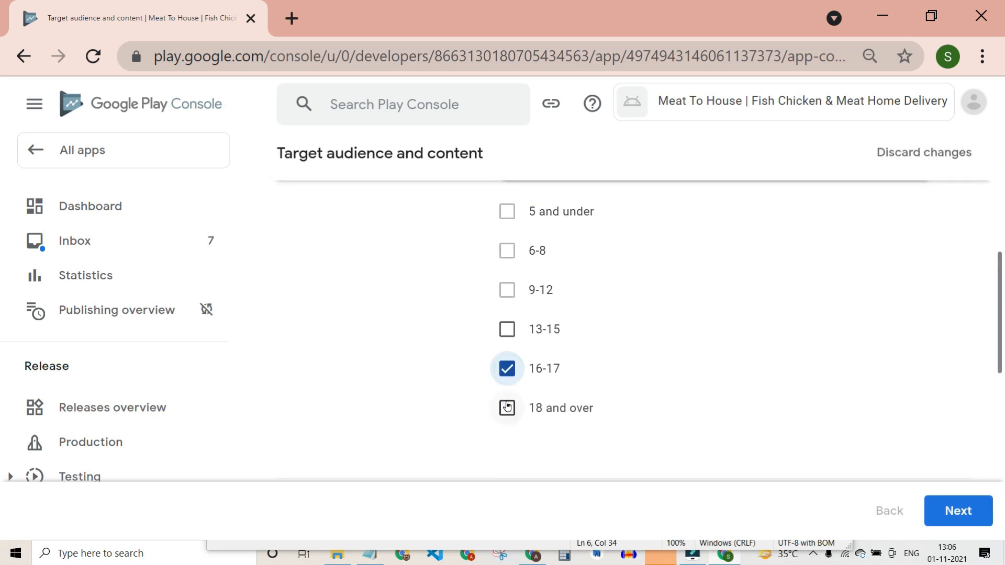
{"action": "left_click", "coordinate": [507, 408]}
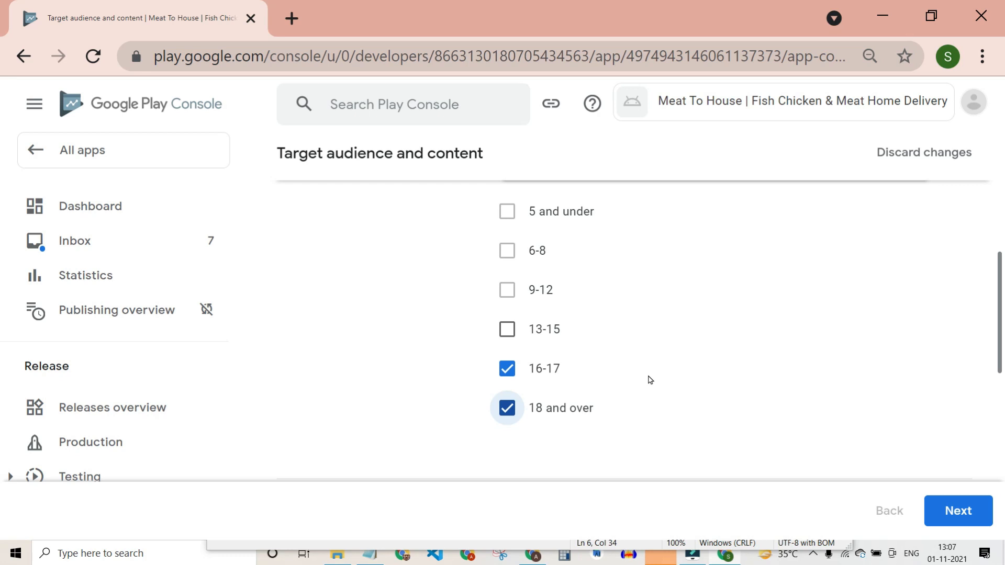
{"action": "scroll", "coordinate": [638, 361], "scroll_direction": "up", "scroll_amount": 4}
{"action": "scroll", "coordinate": [638, 361], "scroll_direction": "down", "scroll_amount": 4}
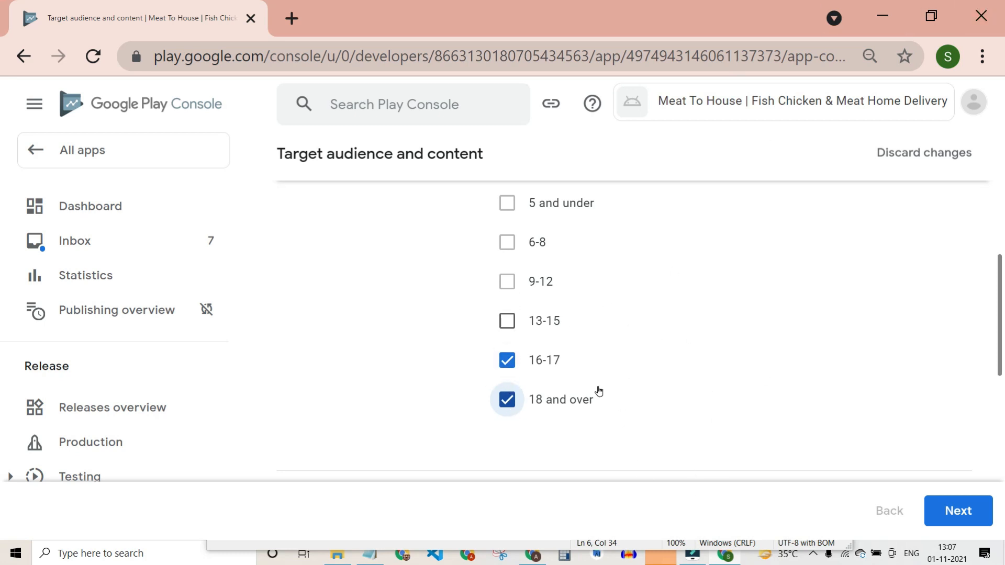
{"action": "scroll", "coordinate": [875, 418], "scroll_direction": "up", "scroll_amount": 3}
{"action": "scroll", "coordinate": [875, 417], "scroll_direction": "down", "scroll_amount": 11}
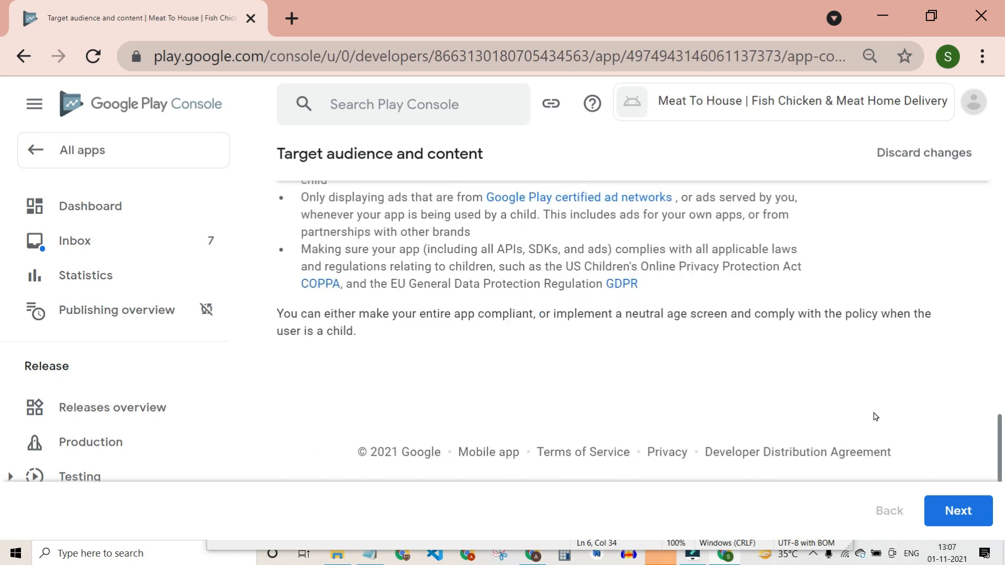
Answer No to whether the app unintentionally appeals to children.
{"action": "left_click", "coordinate": [958, 512]}
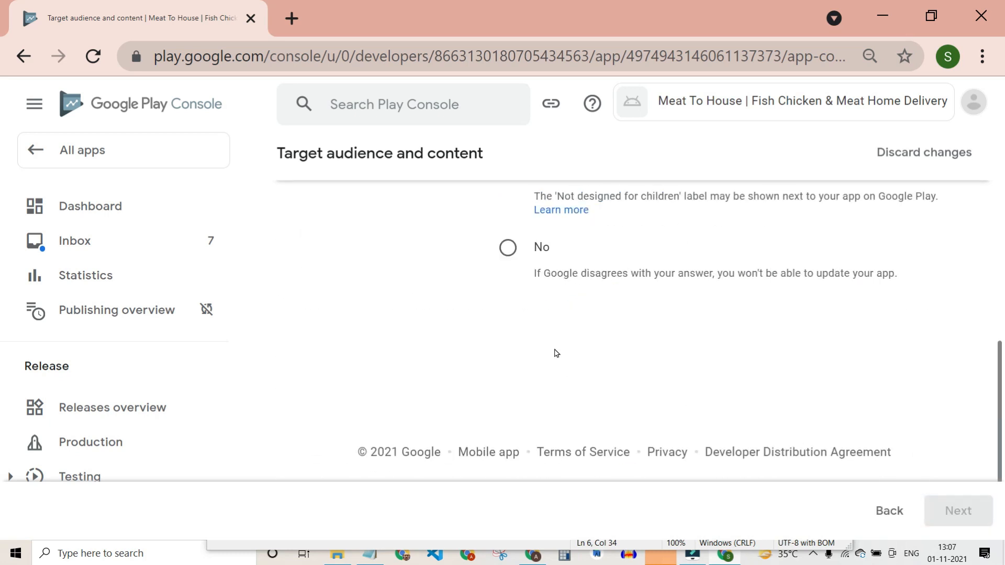
{"action": "scroll", "coordinate": [555, 349], "scroll_direction": "up", "scroll_amount": 4}
{"action": "scroll", "coordinate": [534, 338], "scroll_direction": "down", "scroll_amount": 1}
{"action": "left_click_drag", "start_coordinate": [501, 321], "coordinate": [827, 322]}
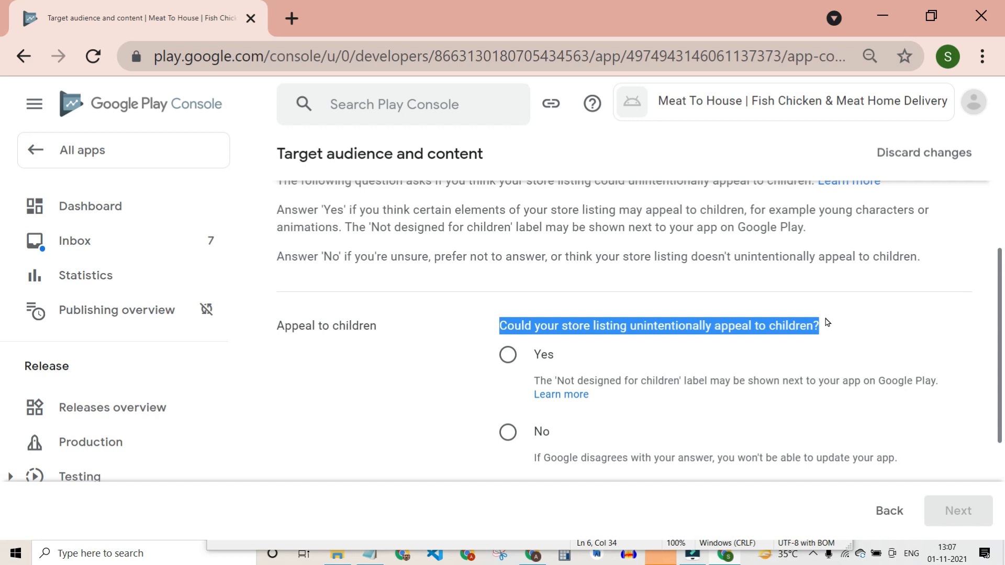
{"action": "left_click", "coordinate": [508, 432]}
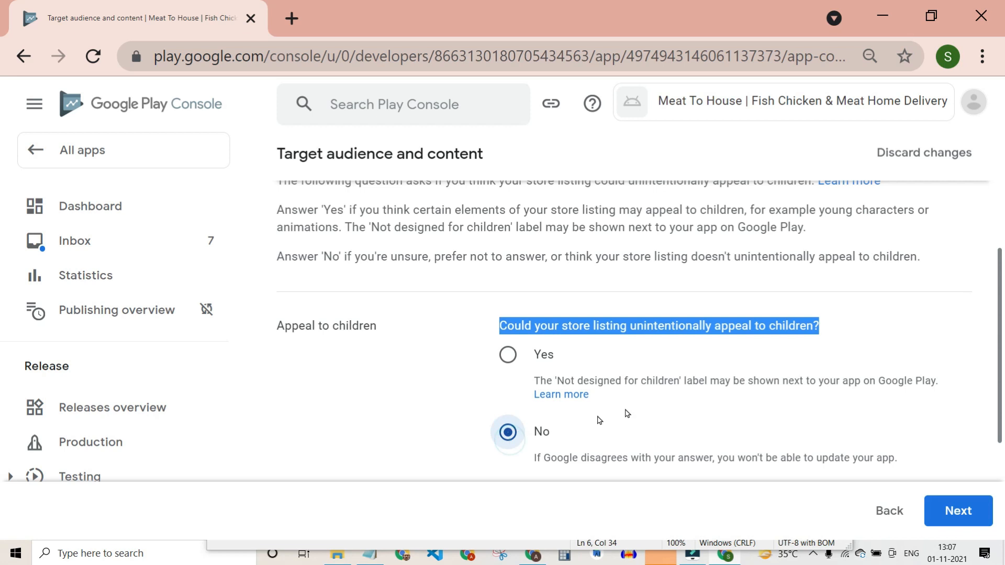
{"action": "scroll", "coordinate": [705, 398], "scroll_direction": "down", "scroll_amount": 1}
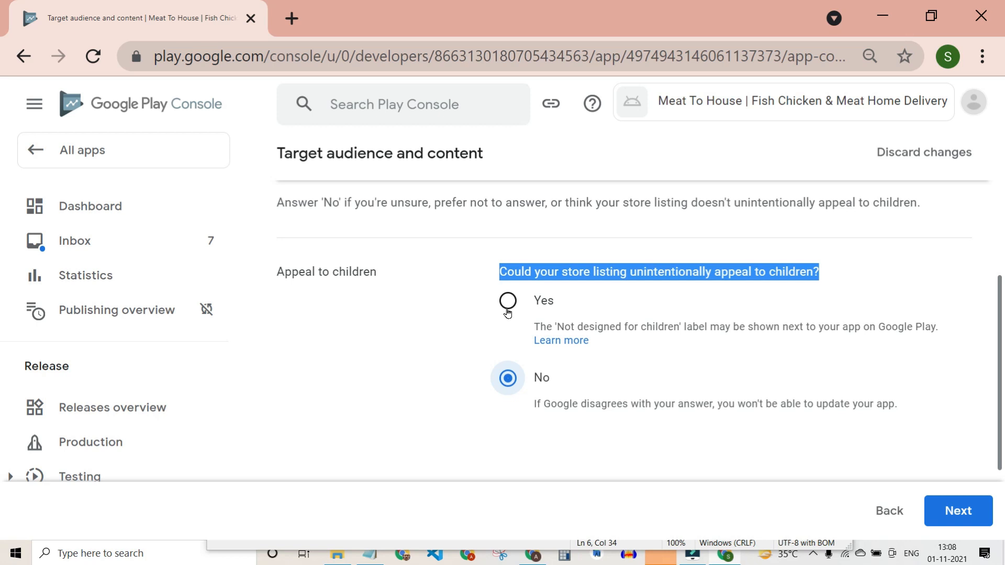
Review the app screenshots in the Play Store Publication folder, then minimize File Explorer.
{"action": "left_click", "coordinate": [375, 557]}
{"action": "left_click", "coordinate": [376, 557]}
{"action": "left_click", "coordinate": [337, 554]}
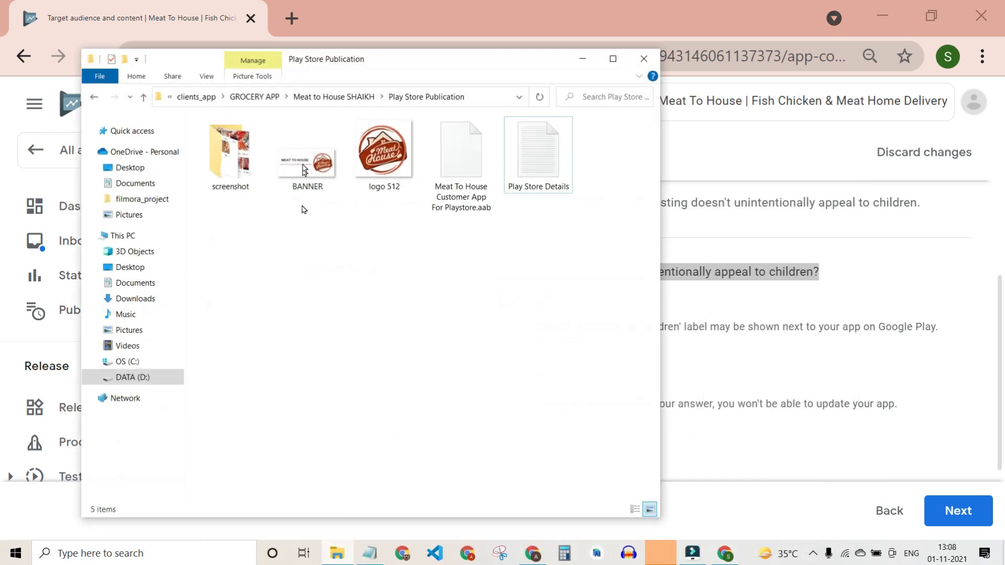
{"action": "double_click", "coordinate": [230, 152]}
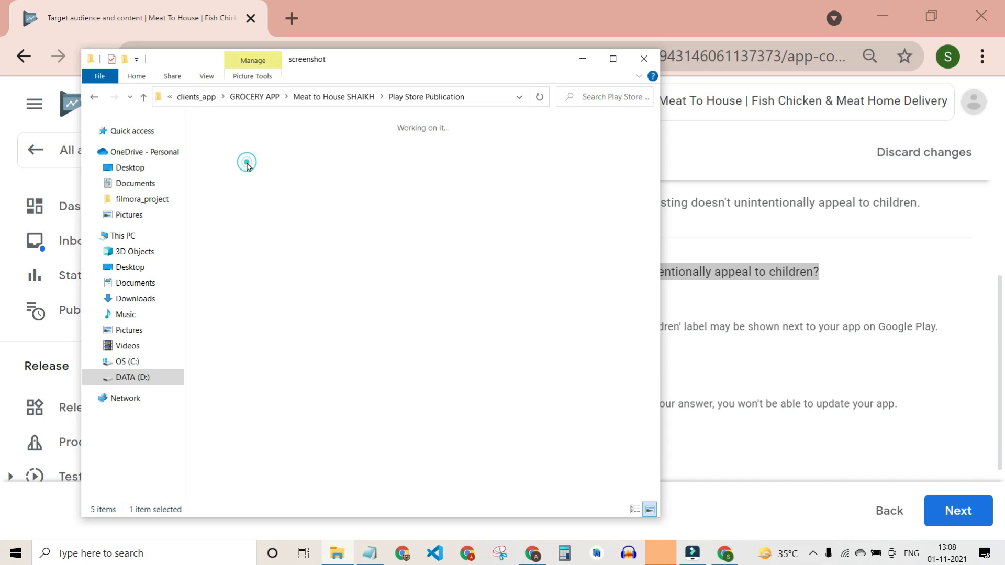
{"action": "left_click_drag", "start_coordinate": [579, 316], "coordinate": [199, 117]}
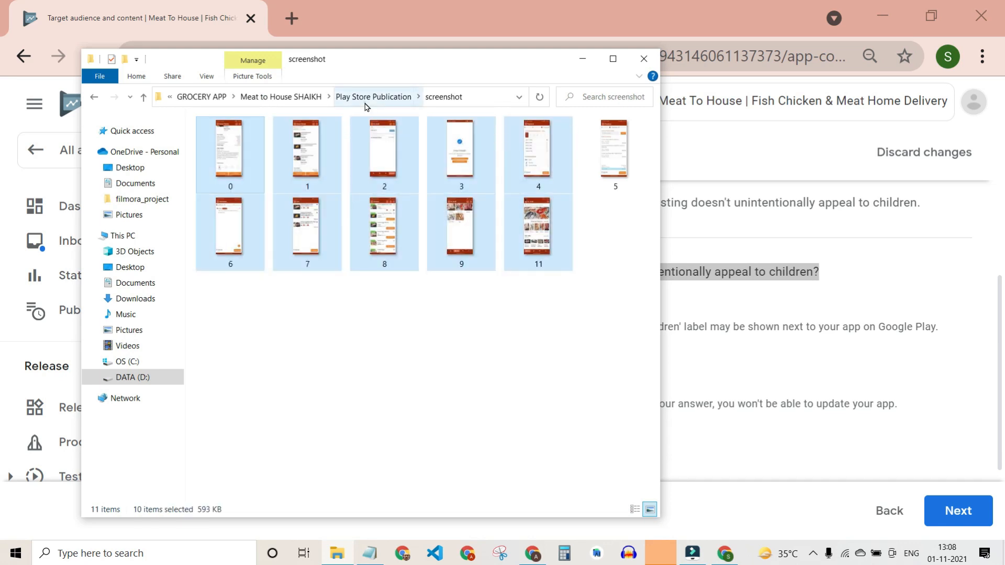
{"action": "left_click", "coordinate": [365, 103]}
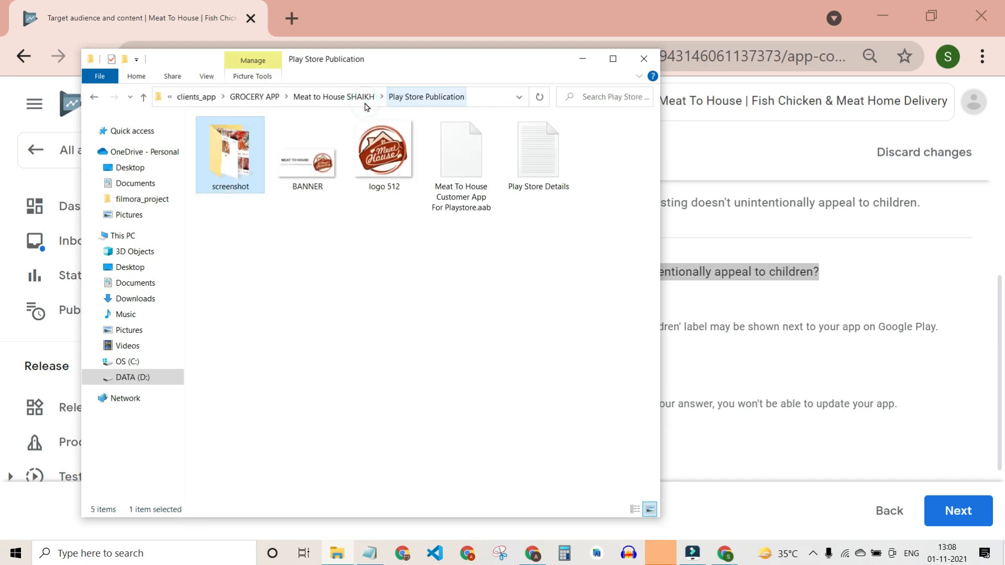
{"action": "left_click", "coordinate": [583, 58]}
Save the Target audience and content answers.
{"action": "left_click", "coordinate": [945, 506]}
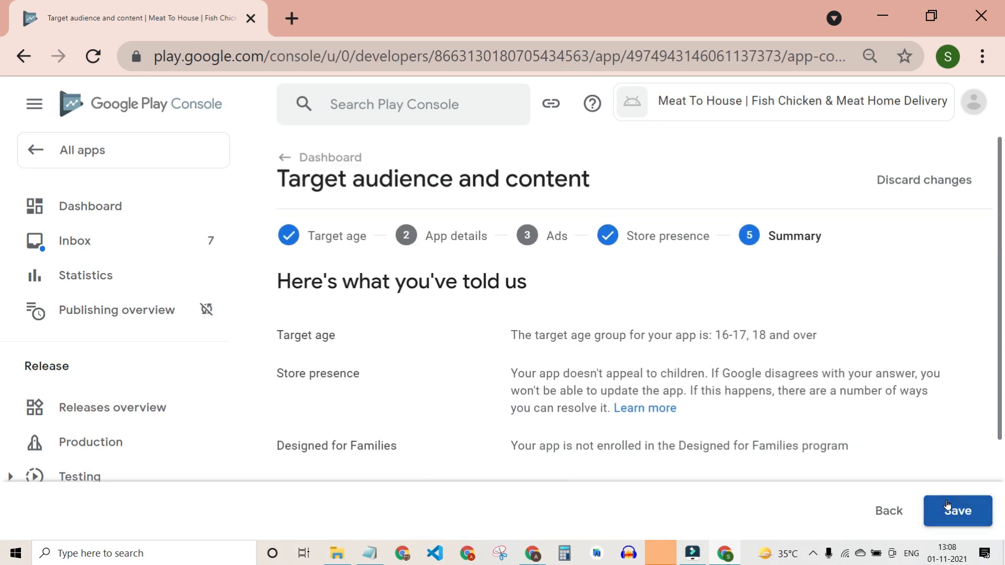
{"action": "scroll", "coordinate": [811, 408], "scroll_direction": "down", "scroll_amount": 3}
{"action": "left_click", "coordinate": [979, 513]}
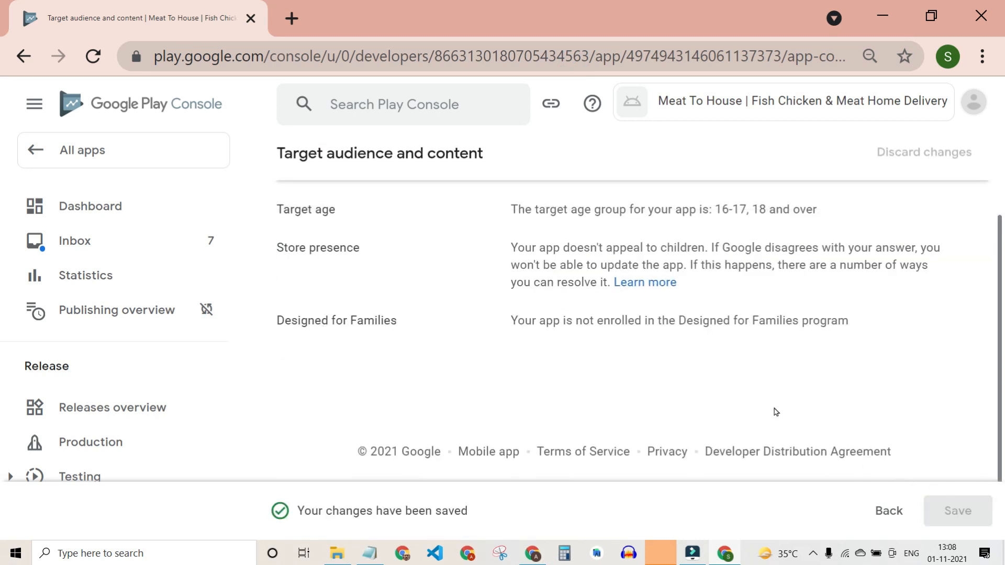
{"action": "scroll", "coordinate": [602, 377], "scroll_direction": "up", "scroll_amount": 3}
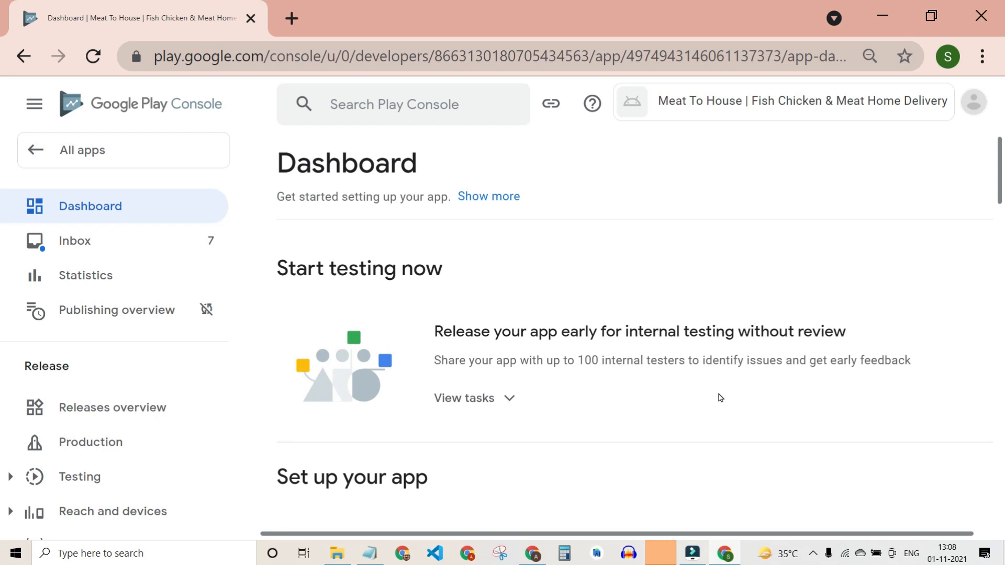
{"action": "scroll", "coordinate": [719, 396], "scroll_direction": "down", "scroll_amount": 10}
{"action": "scroll", "coordinate": [718, 393], "scroll_direction": "up", "scroll_amount": 2}
Declare No for News apps, save it, and return to the Dashboard.
{"action": "left_click", "coordinate": [502, 343]}
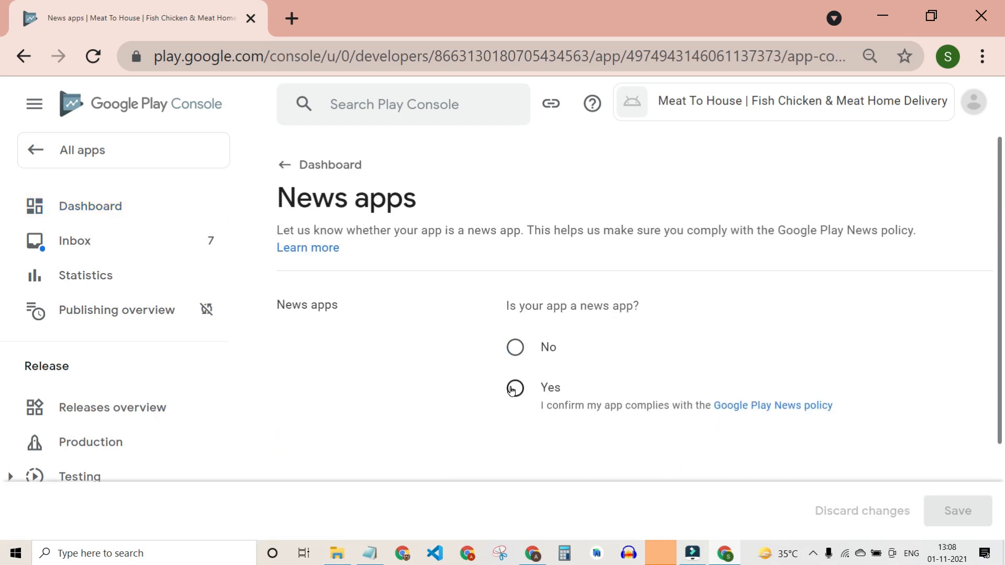
{"action": "left_click", "coordinate": [512, 352]}
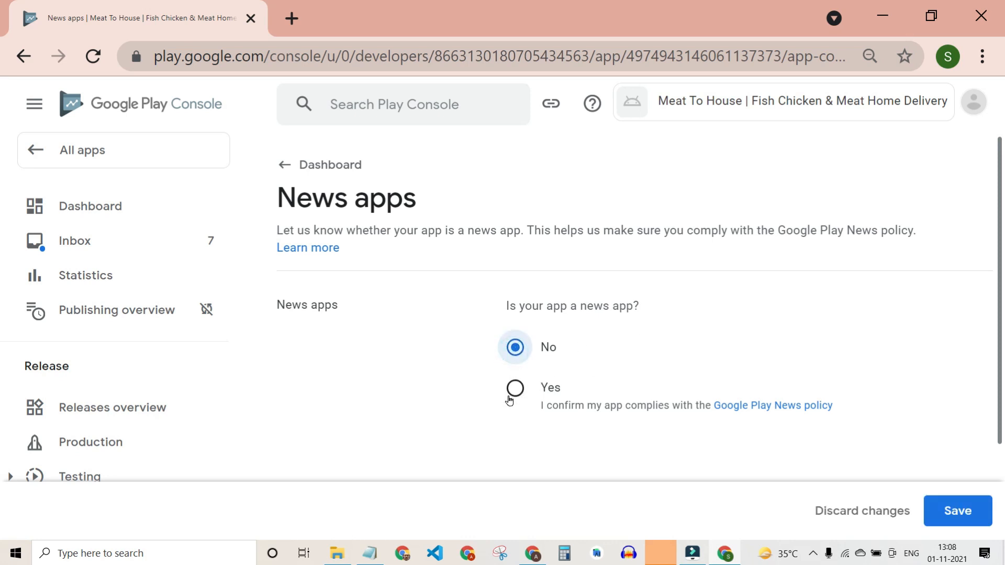
{"action": "left_click", "coordinate": [958, 511]}
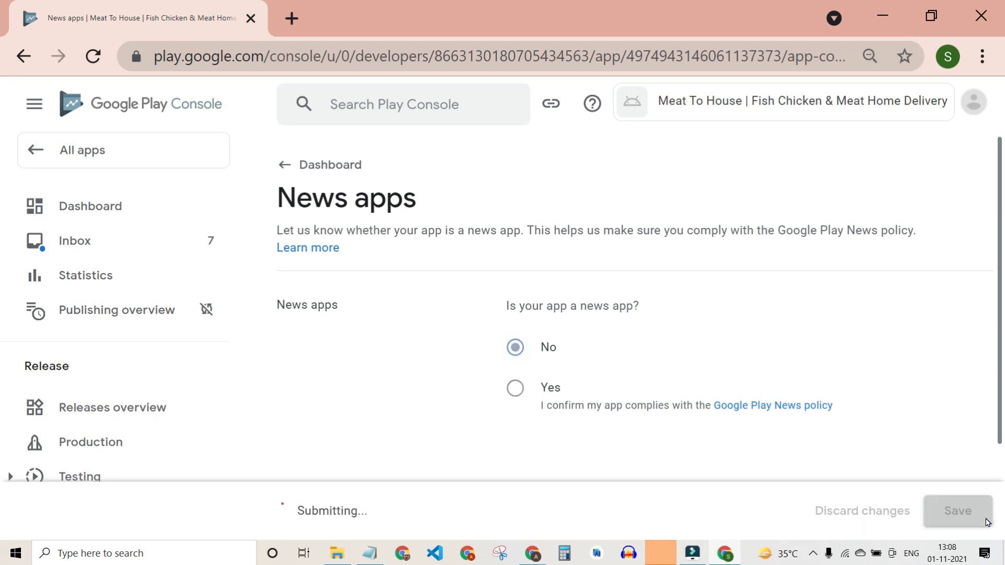
{"action": "left_click", "coordinate": [329, 178]}
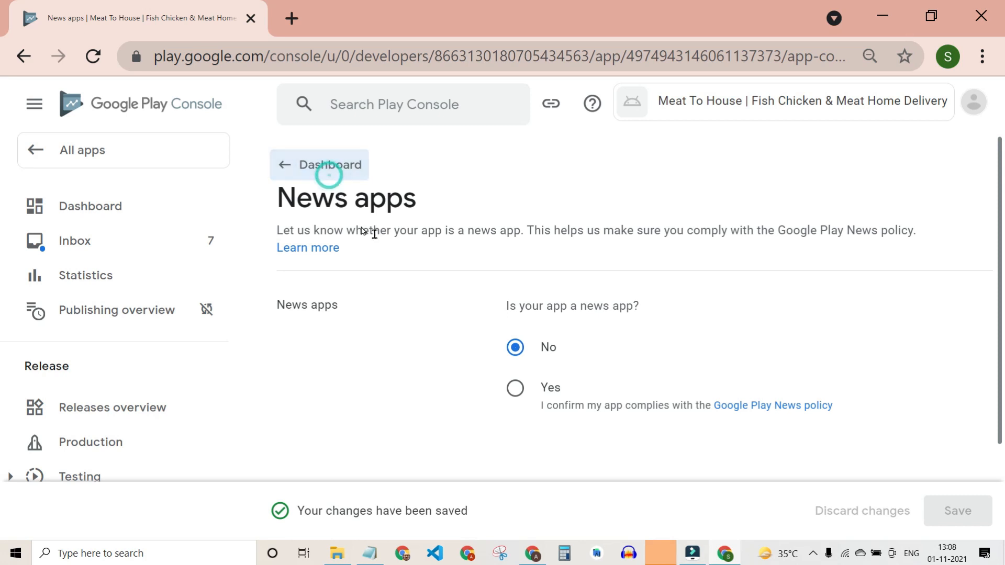
{"action": "scroll", "coordinate": [649, 390], "scroll_direction": "down", "scroll_amount": 10}
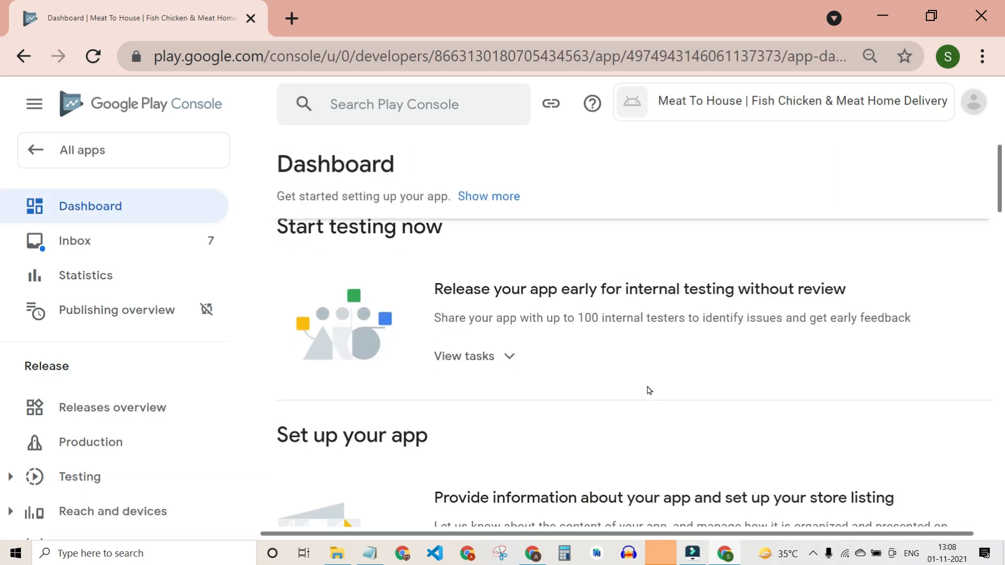
Tick 'My app is not a publicly available COVID-19 contact tracing or status app', save, and return to Dashboard.
{"action": "scroll", "coordinate": [597, 315], "scroll_direction": "up", "scroll_amount": 1}
{"action": "left_click", "coordinate": [597, 306]}
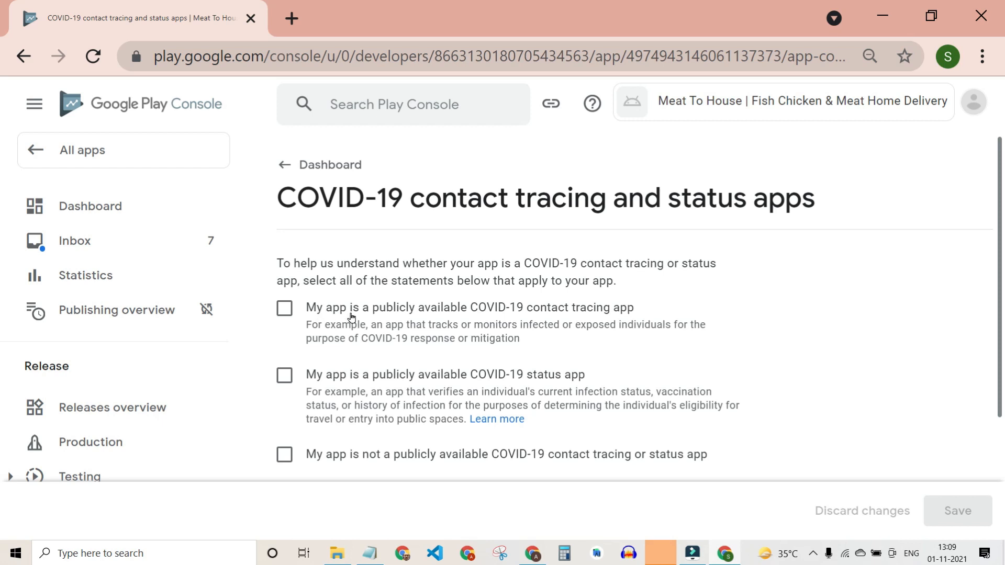
{"action": "scroll", "coordinate": [348, 368], "scroll_direction": "down", "scroll_amount": 1}
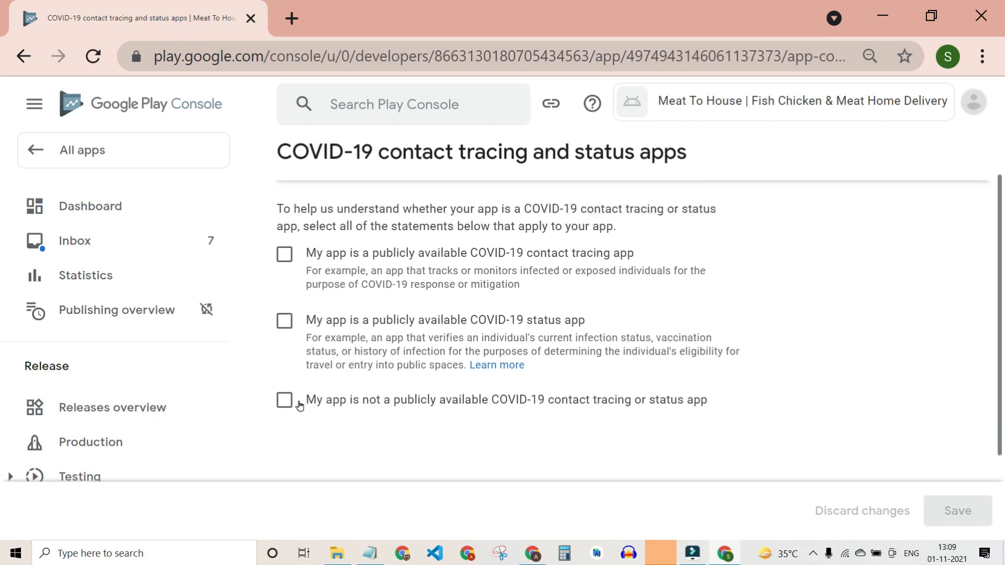
{"action": "left_click", "coordinate": [299, 404]}
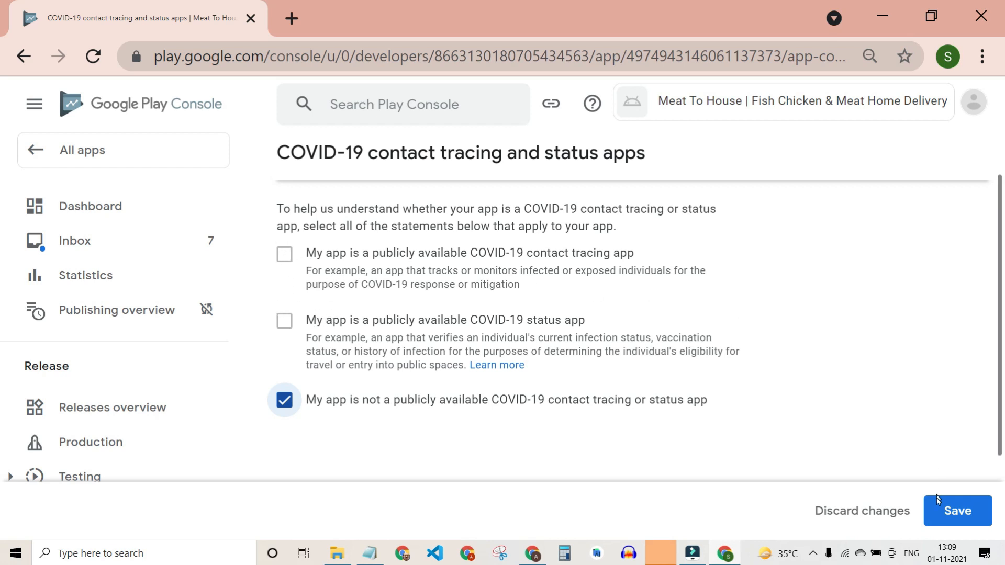
{"action": "left_click", "coordinate": [931, 511]}
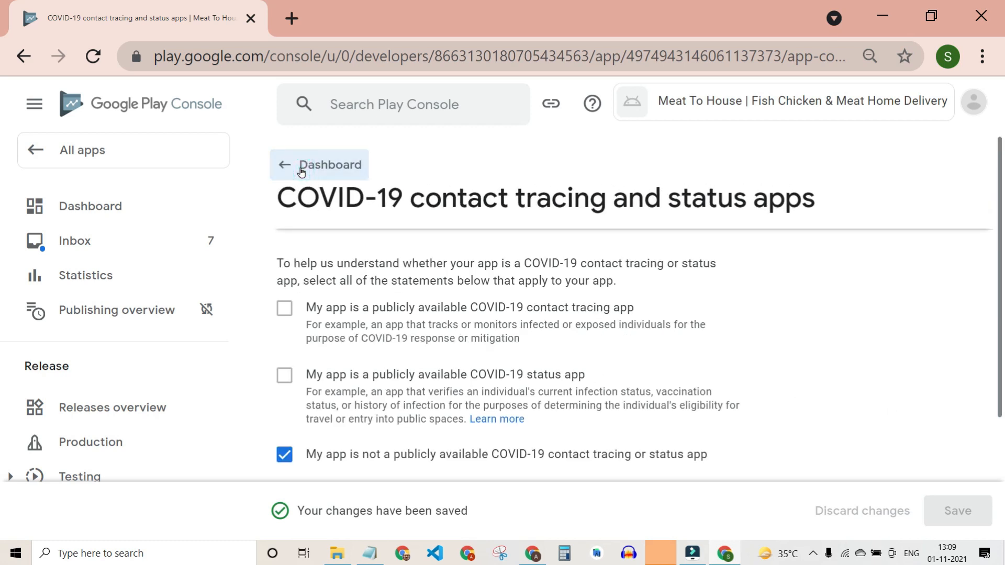
{"action": "left_click", "coordinate": [300, 165]}
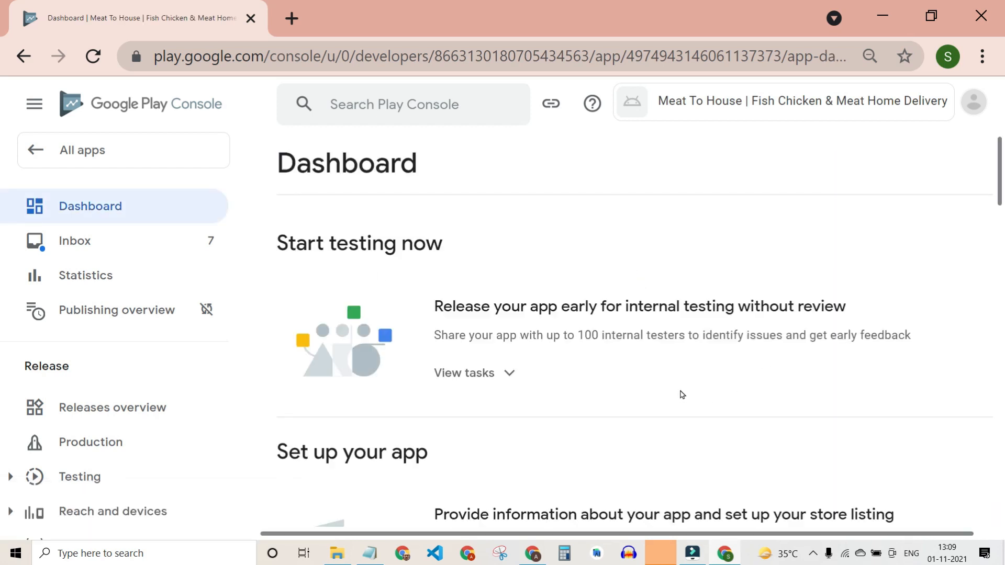
{"action": "scroll", "coordinate": [682, 394], "scroll_direction": "down", "scroll_amount": 1}
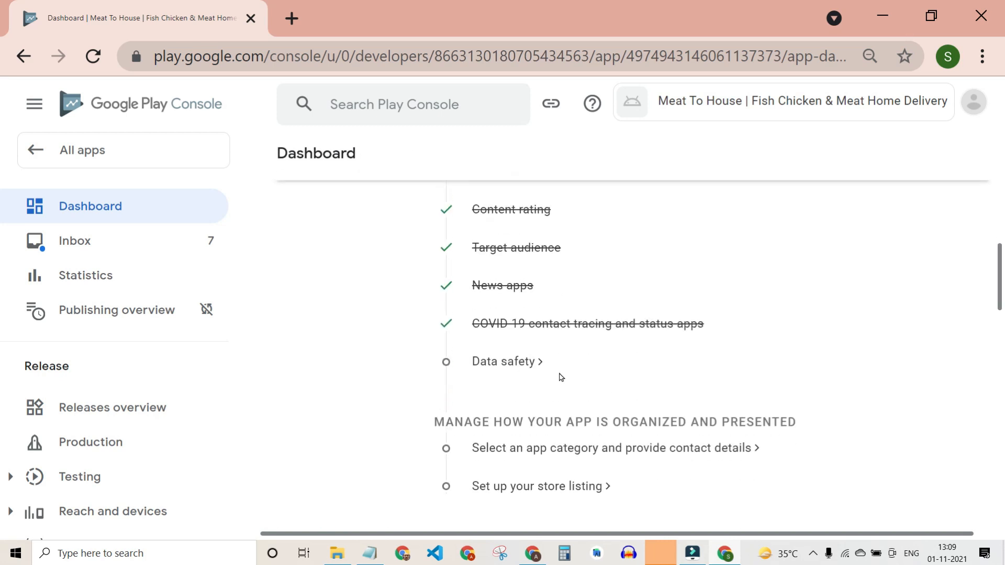
In Data safety, answer Yes to collecting or sharing user data.
{"action": "left_click", "coordinate": [511, 366]}
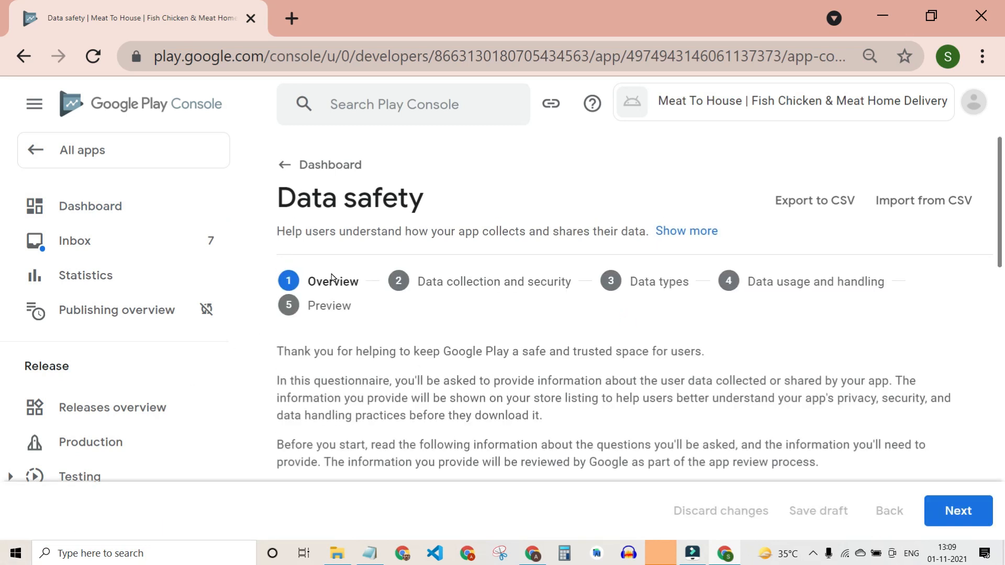
{"action": "scroll", "coordinate": [473, 397], "scroll_direction": "down", "scroll_amount": 10}
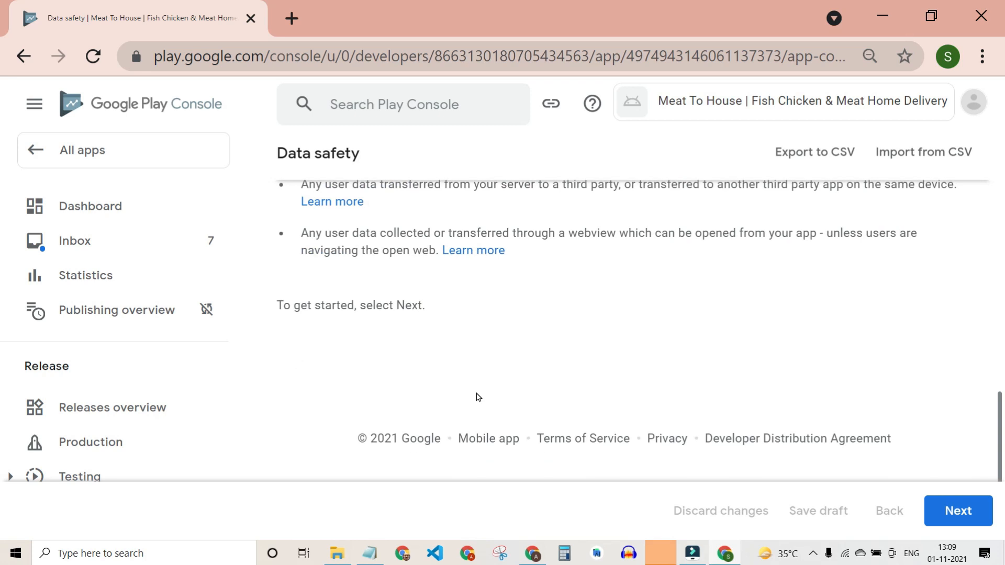
{"action": "left_click", "coordinate": [958, 511]}
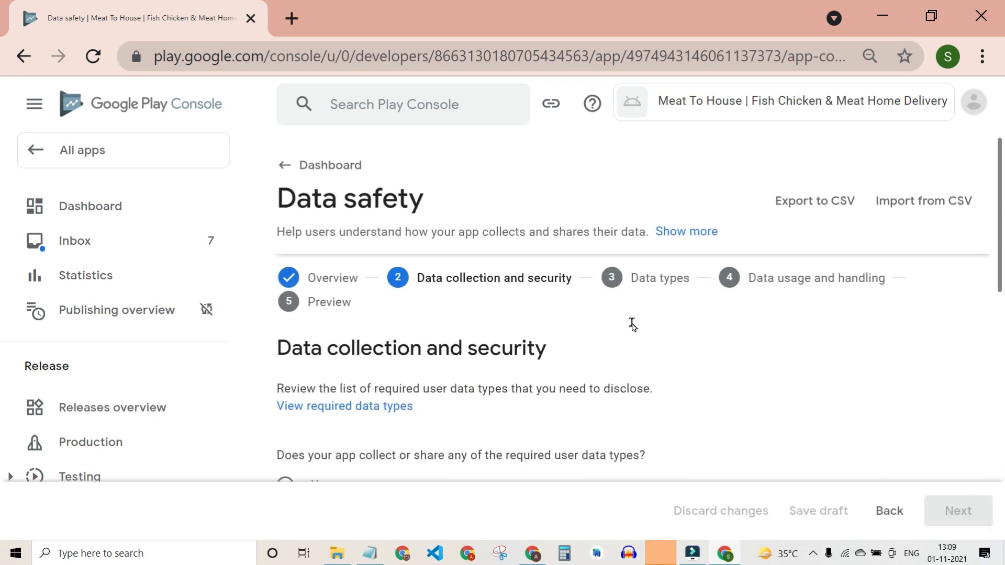
{"action": "scroll", "coordinate": [632, 327], "scroll_direction": "down", "scroll_amount": 3}
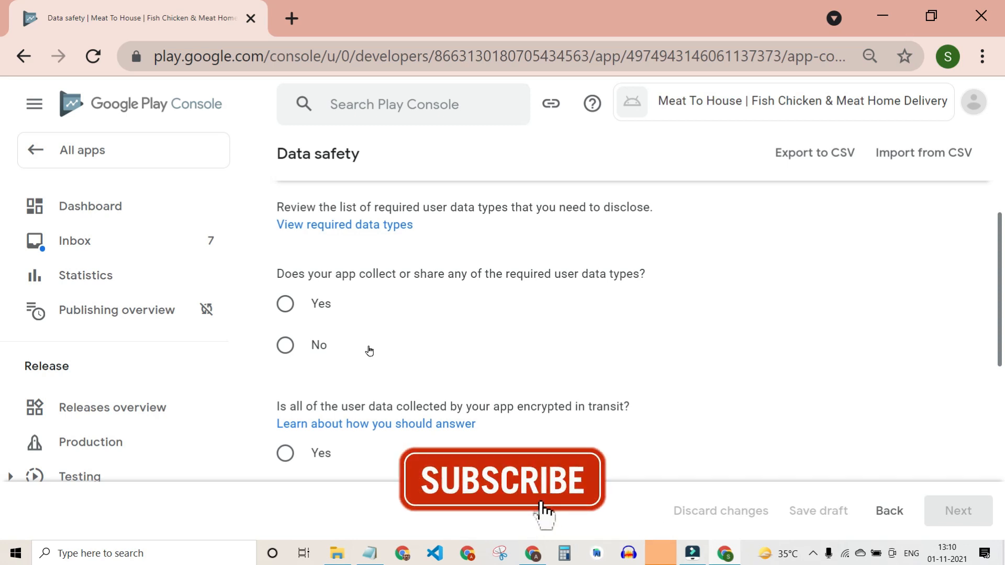
{"action": "left_click_drag", "start_coordinate": [284, 273], "coordinate": [645, 267]}
{"action": "left_click", "coordinate": [306, 308]}
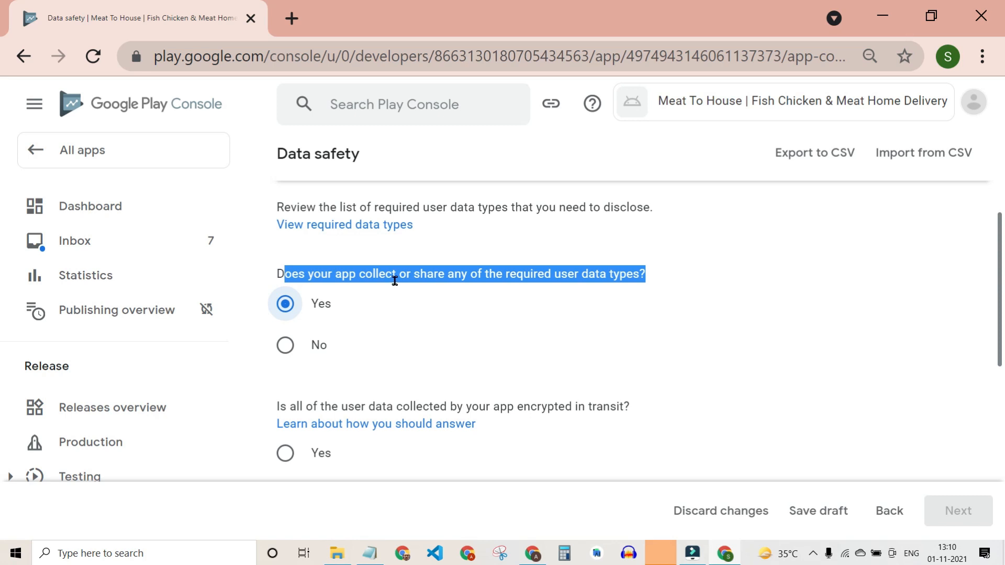
{"action": "left_click", "coordinate": [658, 312]}
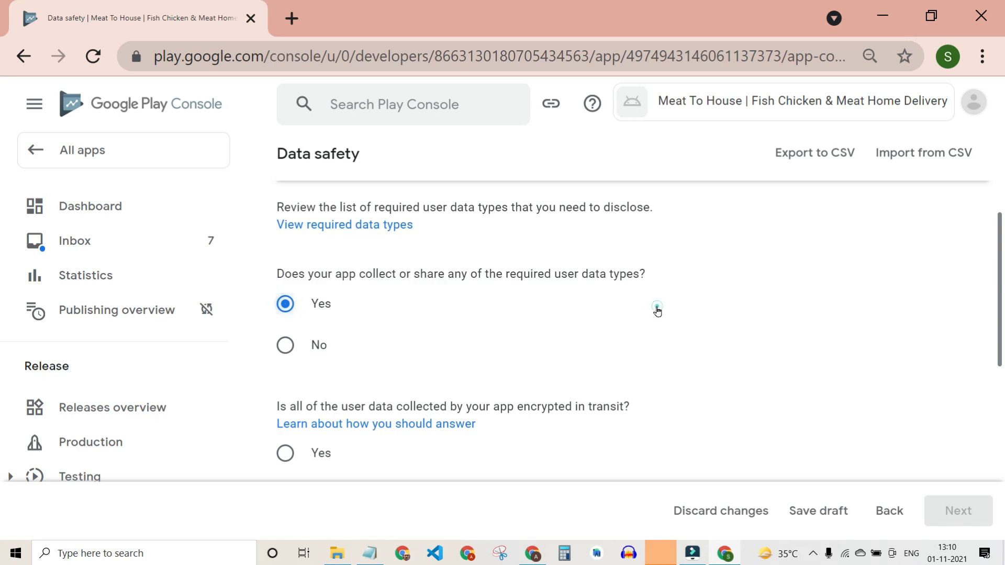
{"action": "scroll", "coordinate": [655, 310], "scroll_direction": "down", "scroll_amount": 1}
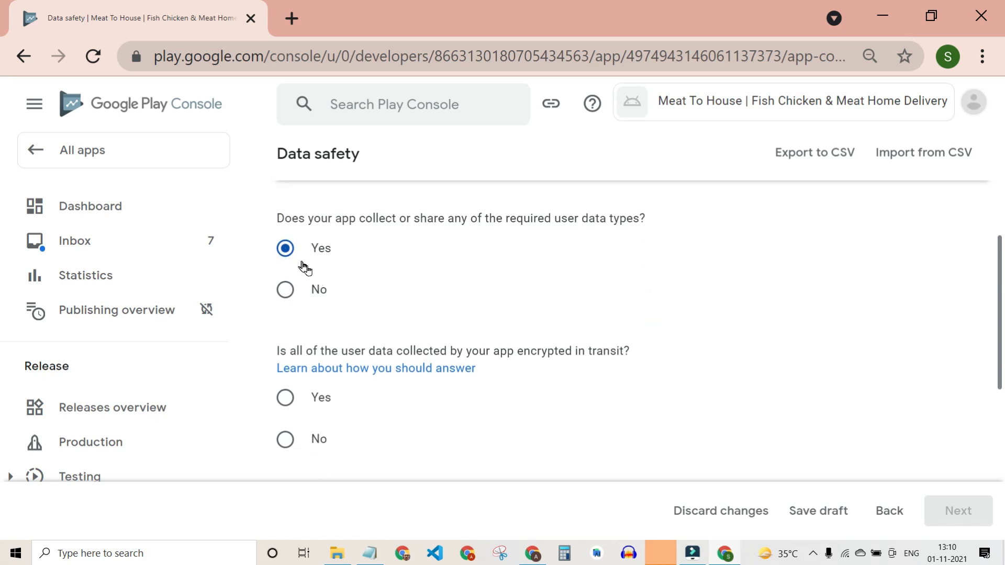
Answer No to encryption in transit and No to offering data deletion requests.
{"action": "left_click_drag", "start_coordinate": [278, 351], "coordinate": [638, 354]}
{"action": "scroll", "coordinate": [657, 365], "scroll_direction": "down", "scroll_amount": 2}
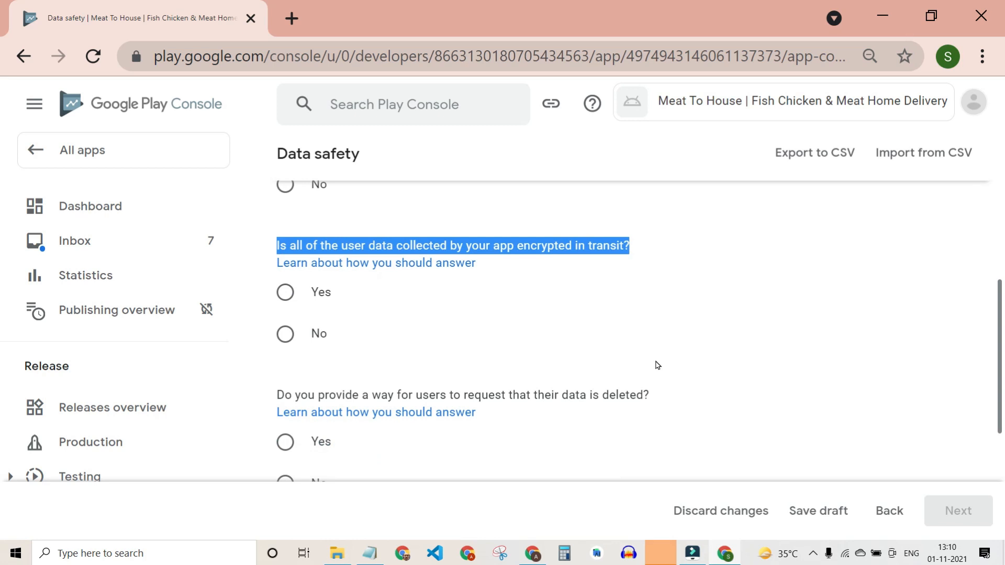
{"action": "scroll", "coordinate": [656, 366], "scroll_direction": "up", "scroll_amount": 1}
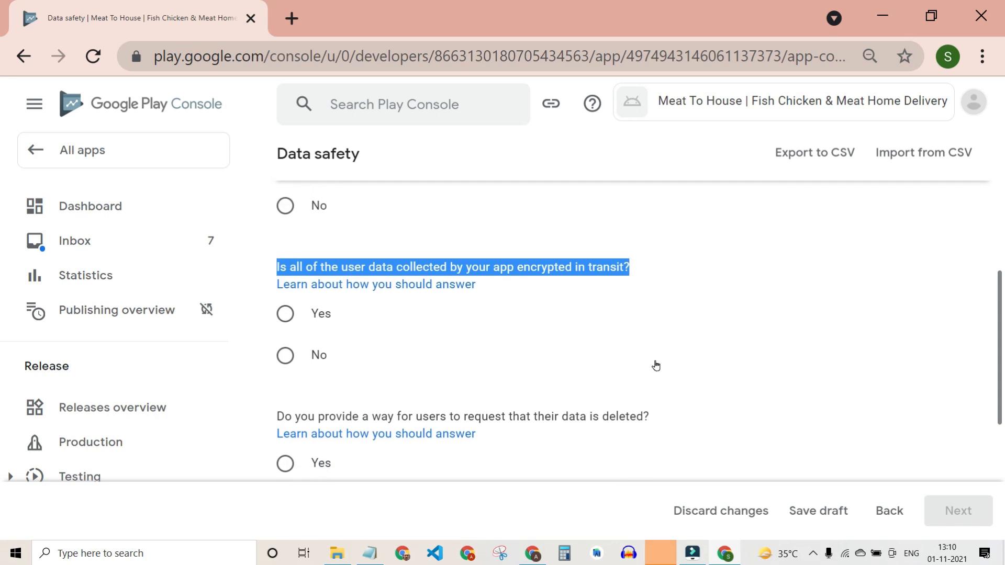
{"action": "left_click", "coordinate": [308, 358]}
{"action": "scroll", "coordinate": [471, 354], "scroll_direction": "down", "scroll_amount": 2}
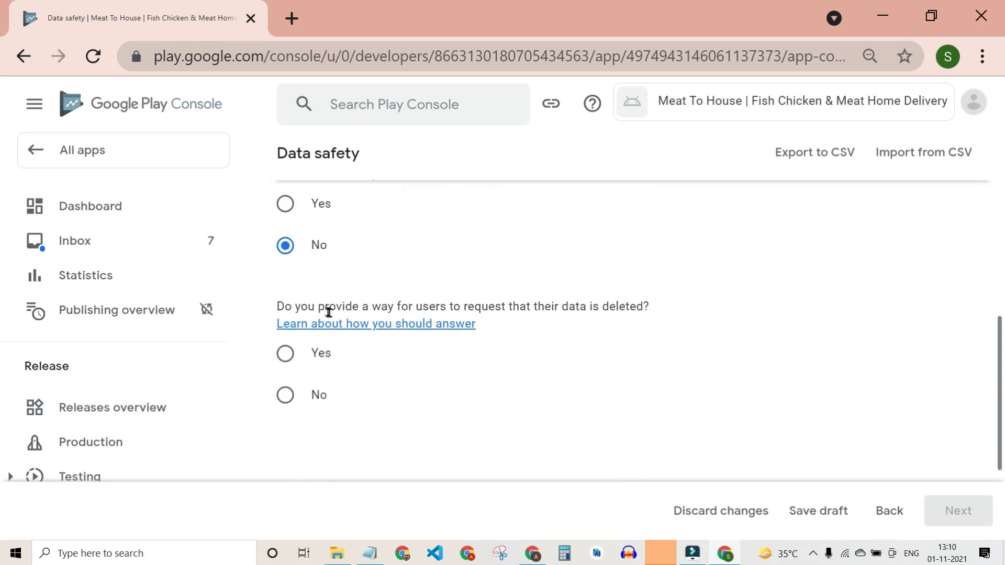
{"action": "left_click_drag", "start_coordinate": [276, 306], "coordinate": [655, 307]}
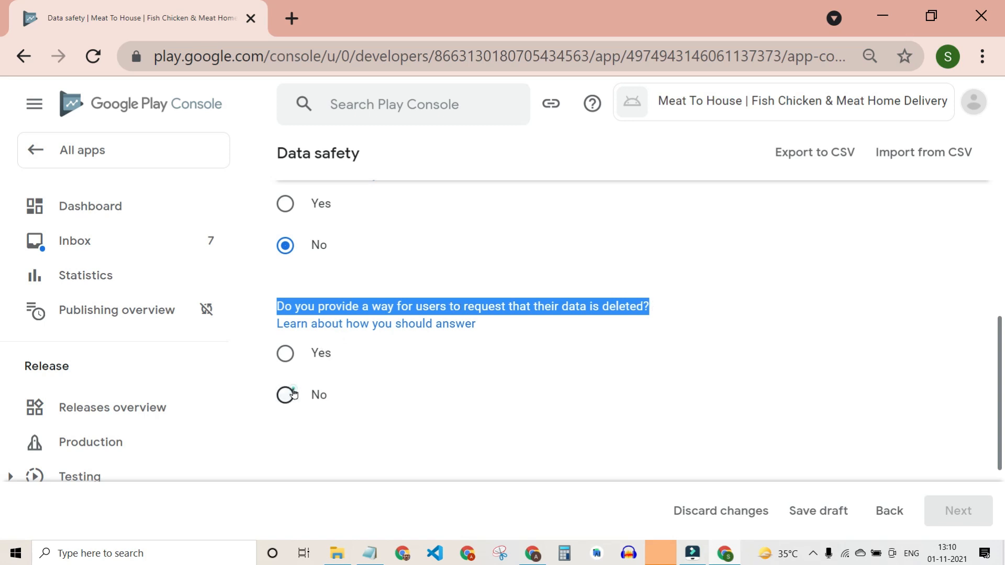
{"action": "left_click", "coordinate": [293, 393]}
{"action": "scroll", "coordinate": [539, 395], "scroll_direction": "down", "scroll_amount": 2}
{"action": "scroll", "coordinate": [539, 395], "scroll_direction": "up", "scroll_amount": 4}
{"action": "scroll", "coordinate": [539, 394], "scroll_direction": "down", "scroll_amount": 4}
{"action": "scroll", "coordinate": [424, 305], "scroll_direction": "up", "scroll_amount": 7}
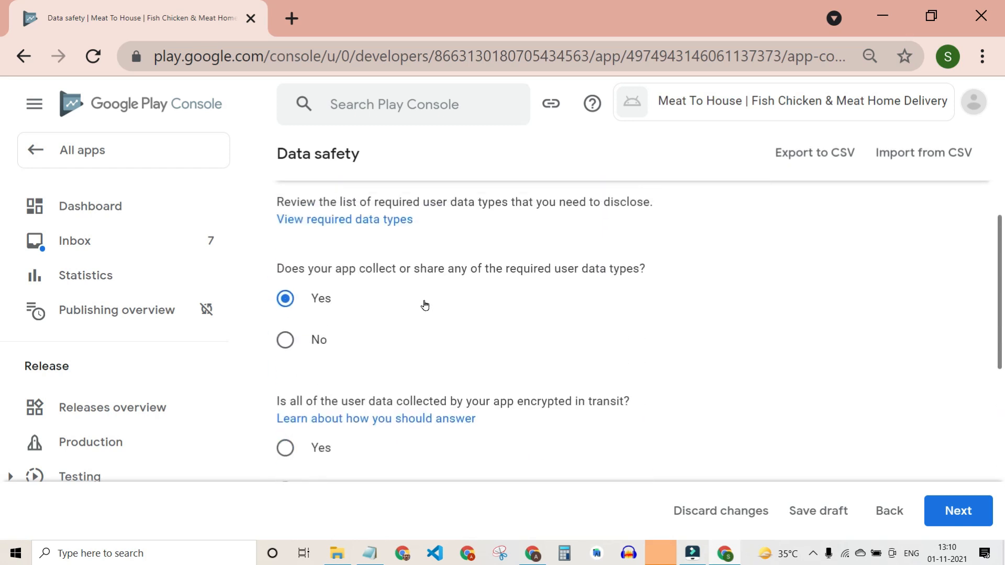
{"action": "scroll", "coordinate": [424, 305], "scroll_direction": "down", "scroll_amount": 5}
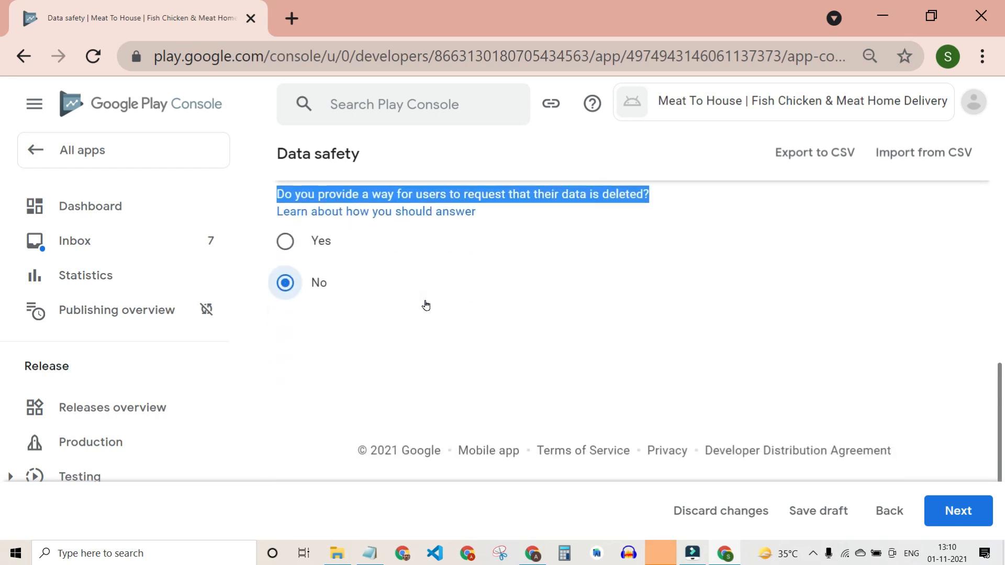
On the Data types step, mark Approximate location as collected.
{"action": "left_click", "coordinate": [958, 512]}
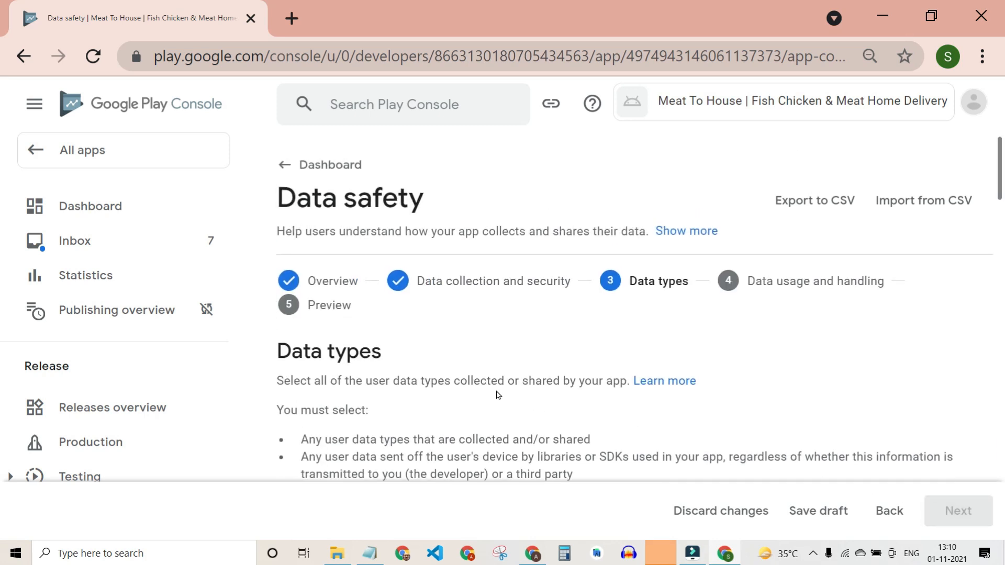
{"action": "scroll", "coordinate": [492, 398], "scroll_direction": "down", "scroll_amount": 2}
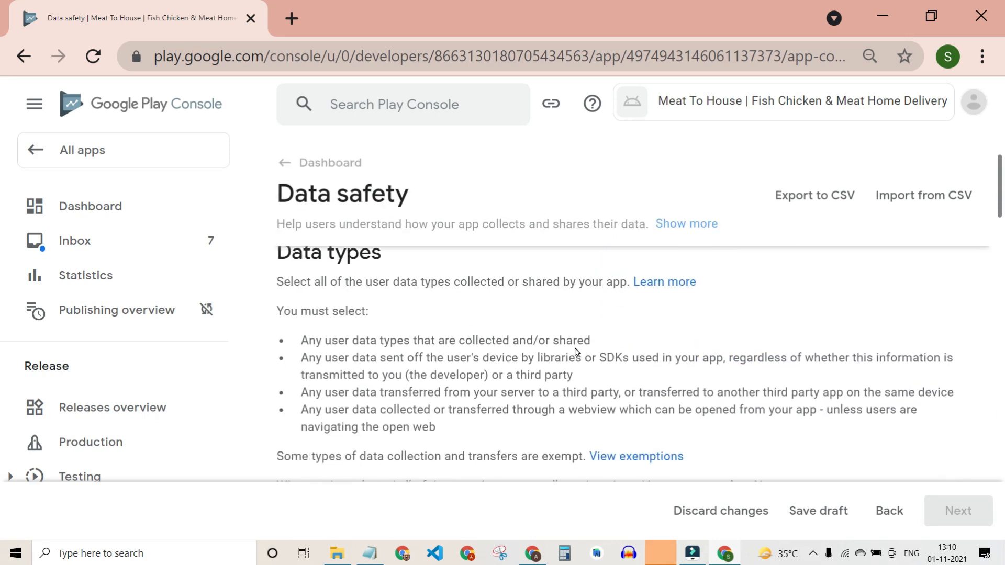
{"action": "scroll", "coordinate": [576, 352], "scroll_direction": "down", "scroll_amount": 5}
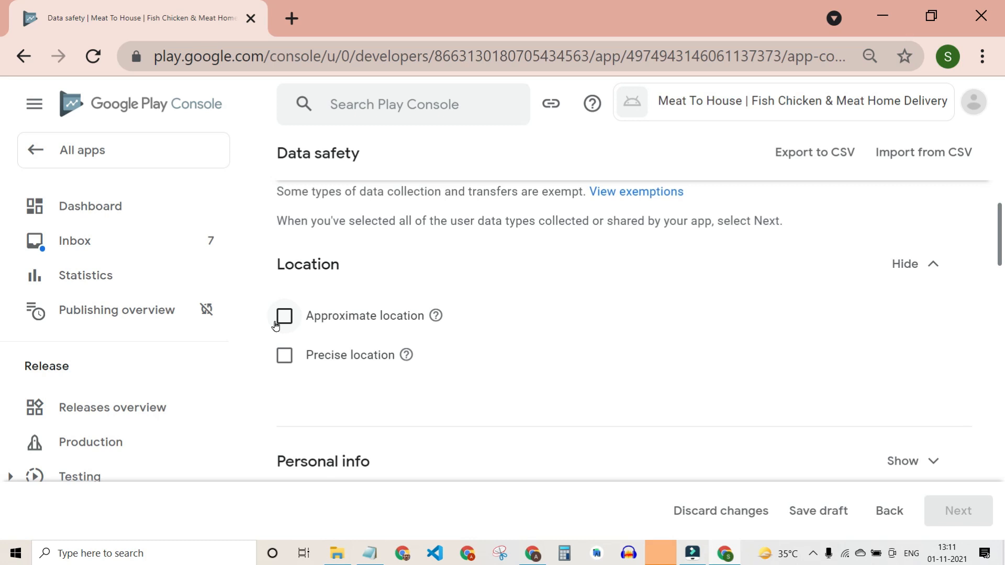
{"action": "left_click", "coordinate": [319, 335]}
{"action": "scroll", "coordinate": [399, 346], "scroll_direction": "down", "scroll_amount": 5}
{"action": "scroll", "coordinate": [411, 292], "scroll_direction": "up", "scroll_amount": 2}
Under Personal info, mark Name, Email address, Address and Phone number as collected.
{"action": "left_click", "coordinate": [935, 302]}
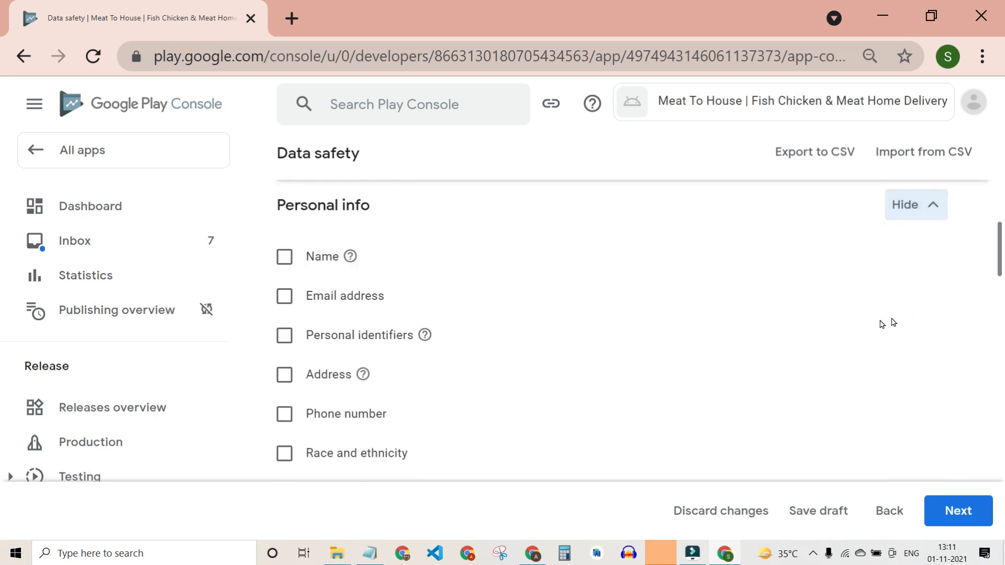
{"action": "left_click", "coordinate": [292, 259]}
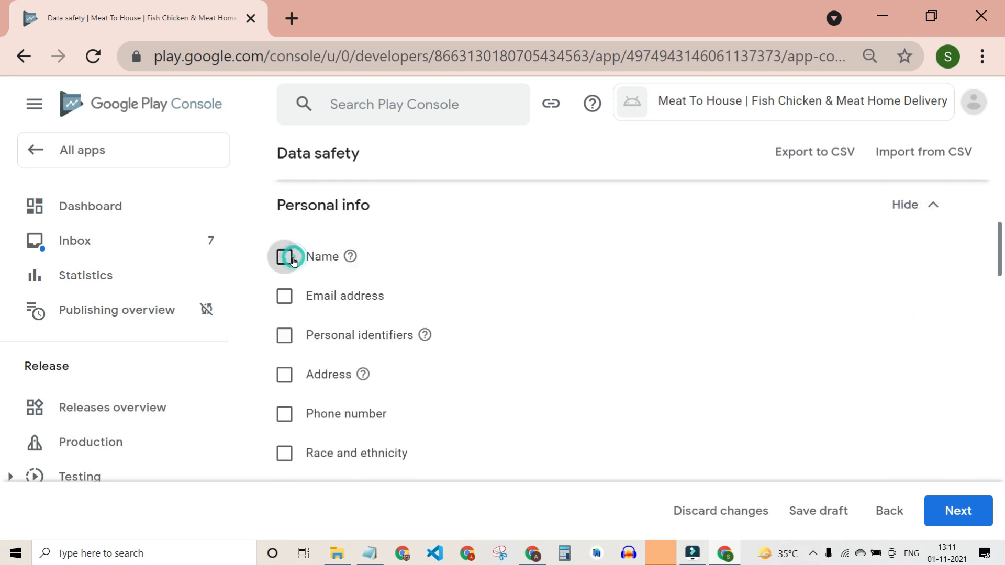
{"action": "left_click", "coordinate": [284, 303]}
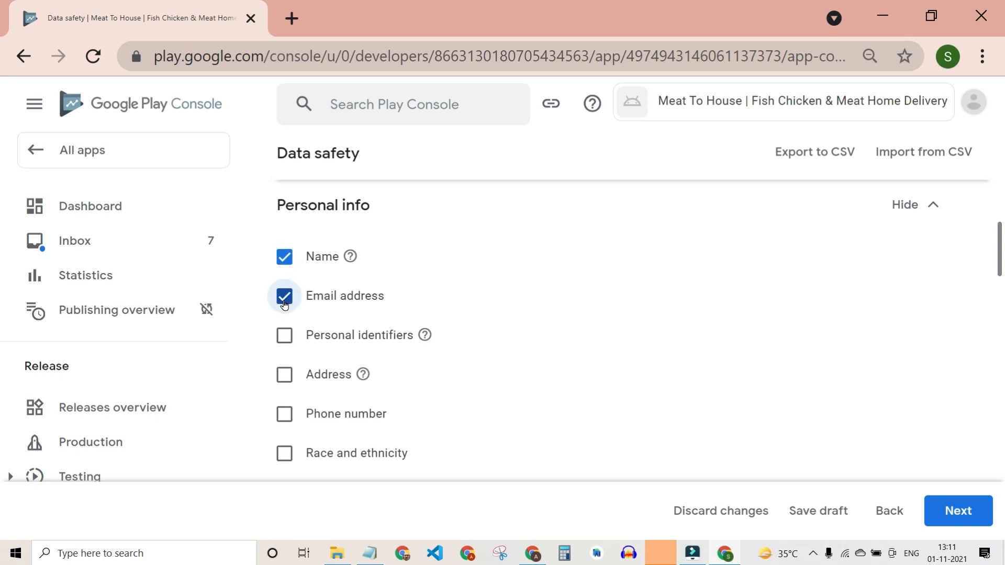
{"action": "left_click", "coordinate": [281, 375]}
{"action": "left_click", "coordinate": [283, 415]}
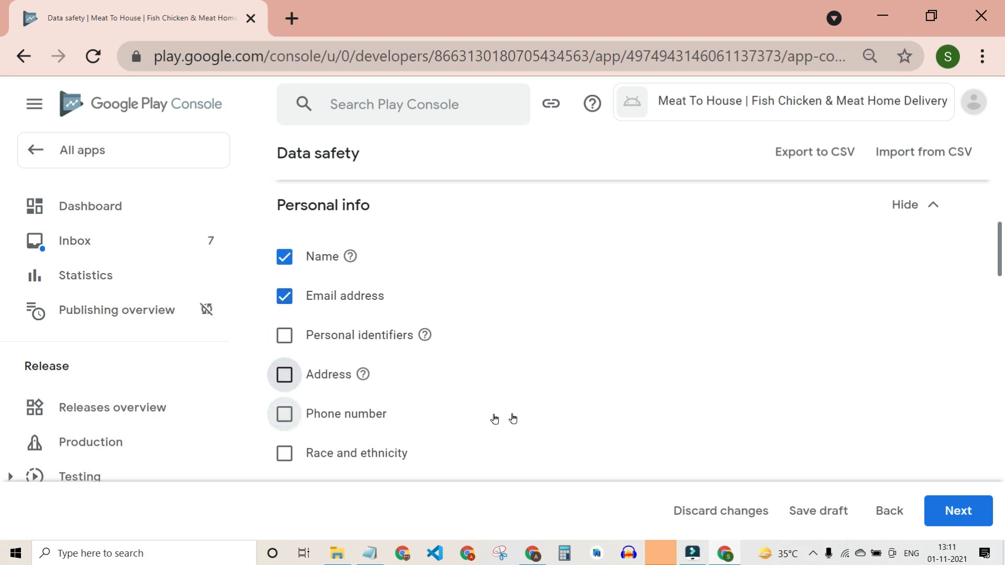
{"action": "scroll", "coordinate": [604, 410], "scroll_direction": "down", "scroll_amount": 3}
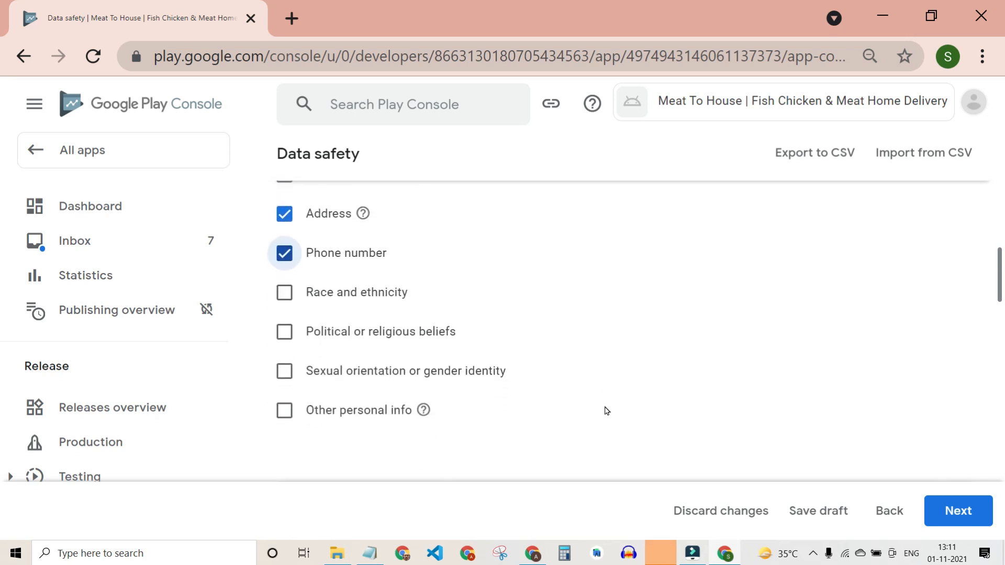
{"action": "scroll", "coordinate": [497, 404], "scroll_direction": "down", "scroll_amount": 2}
{"action": "scroll", "coordinate": [497, 403], "scroll_direction": "down", "scroll_amount": 2}
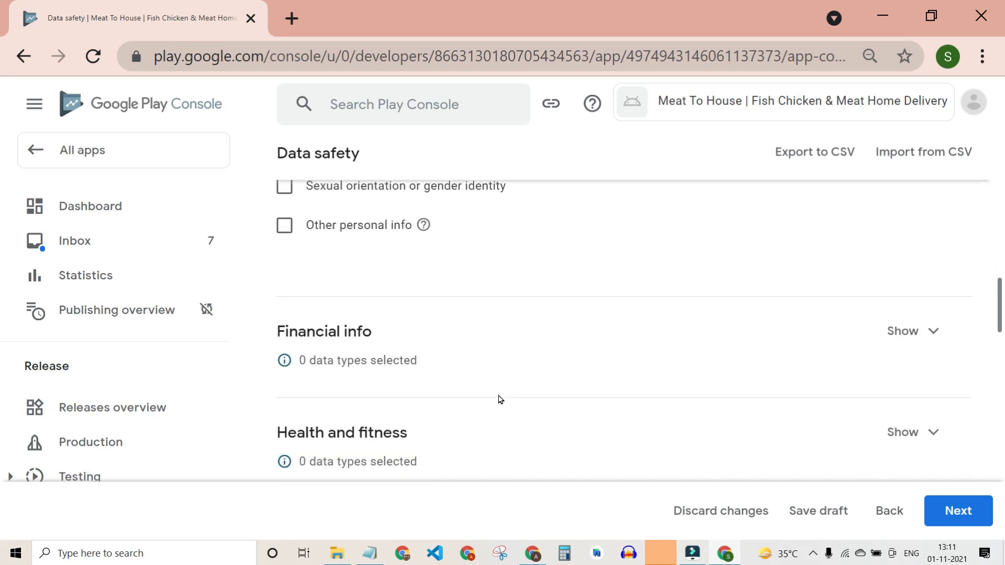
{"action": "scroll", "coordinate": [932, 314], "scroll_direction": "down", "scroll_amount": 4}
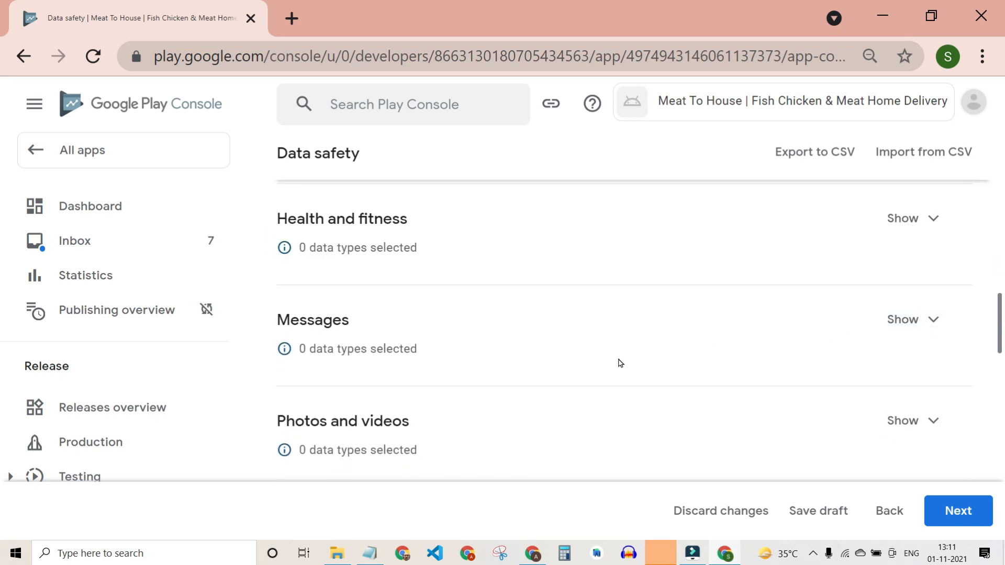
{"action": "scroll", "coordinate": [617, 362], "scroll_direction": "up", "scroll_amount": 7}
{"action": "scroll", "coordinate": [414, 362], "scroll_direction": "down", "scroll_amount": 2}
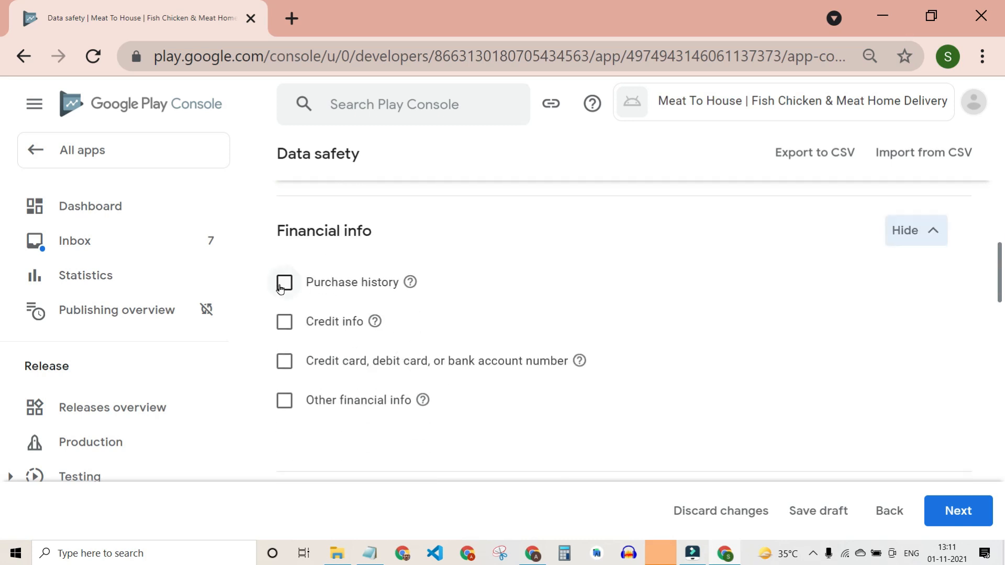
Mark Purchase history and card or bank account numbers as collected under Financial info.
{"action": "left_click", "coordinate": [281, 288]}
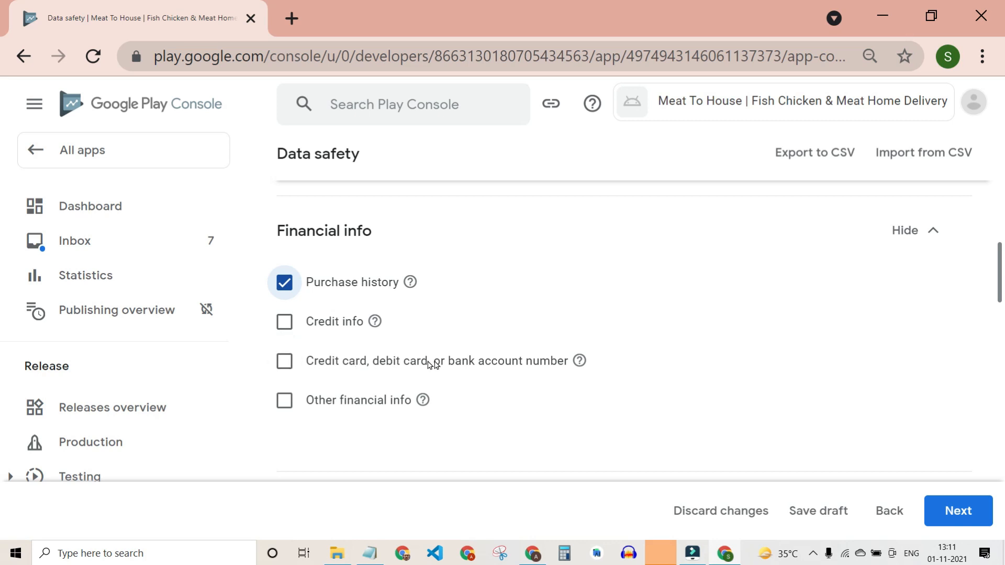
{"action": "left_click", "coordinate": [285, 370]}
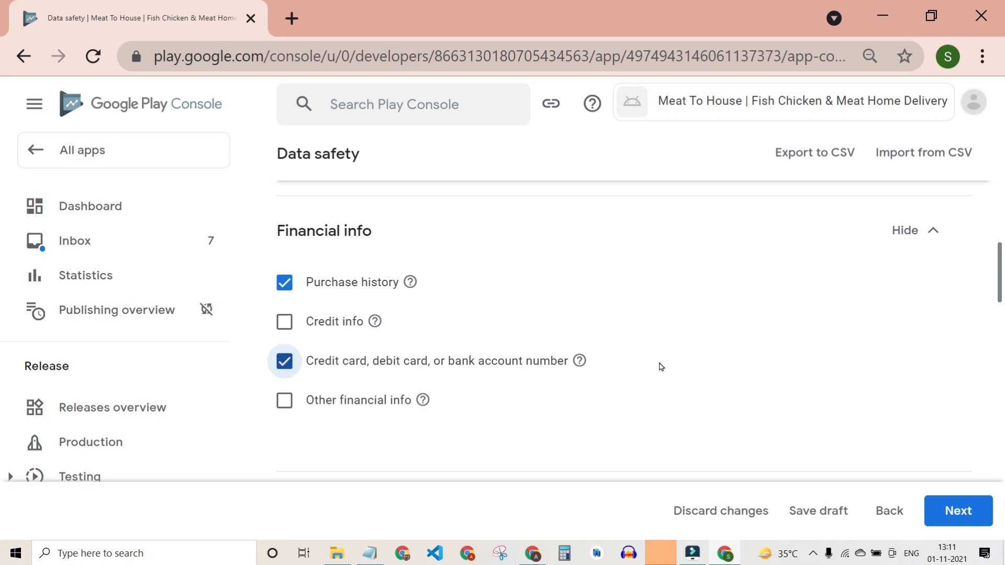
{"action": "scroll", "coordinate": [661, 367], "scroll_direction": "down", "scroll_amount": 5}
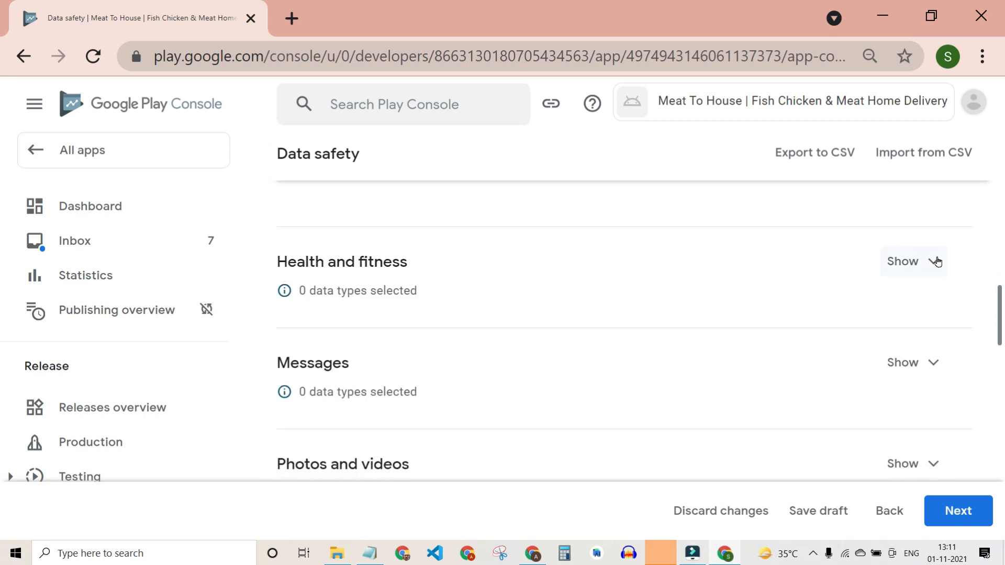
Expand Health and fitness and Messages, leaving Emails as the collected Messages type.
{"action": "left_click", "coordinate": [937, 262]}
{"action": "scroll", "coordinate": [503, 346], "scroll_direction": "up", "scroll_amount": 3}
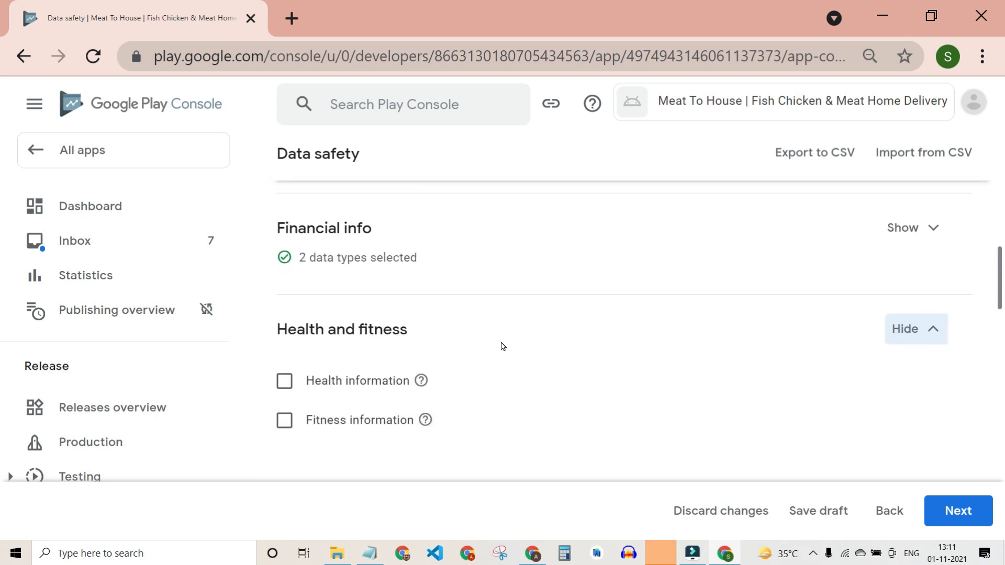
{"action": "scroll", "coordinate": [503, 346], "scroll_direction": "down", "scroll_amount": 3}
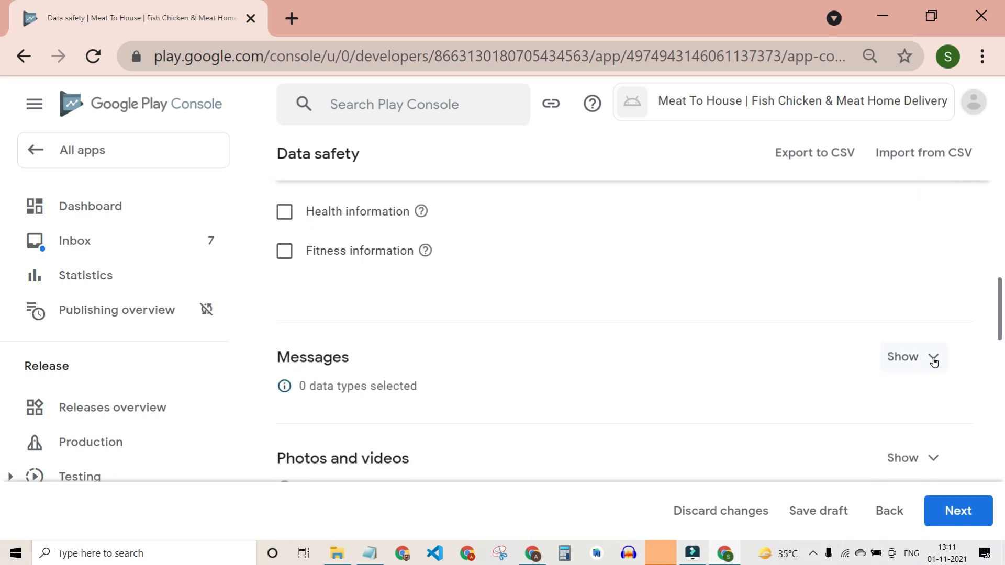
{"action": "left_click", "coordinate": [934, 360]}
{"action": "left_click", "coordinate": [286, 316]}
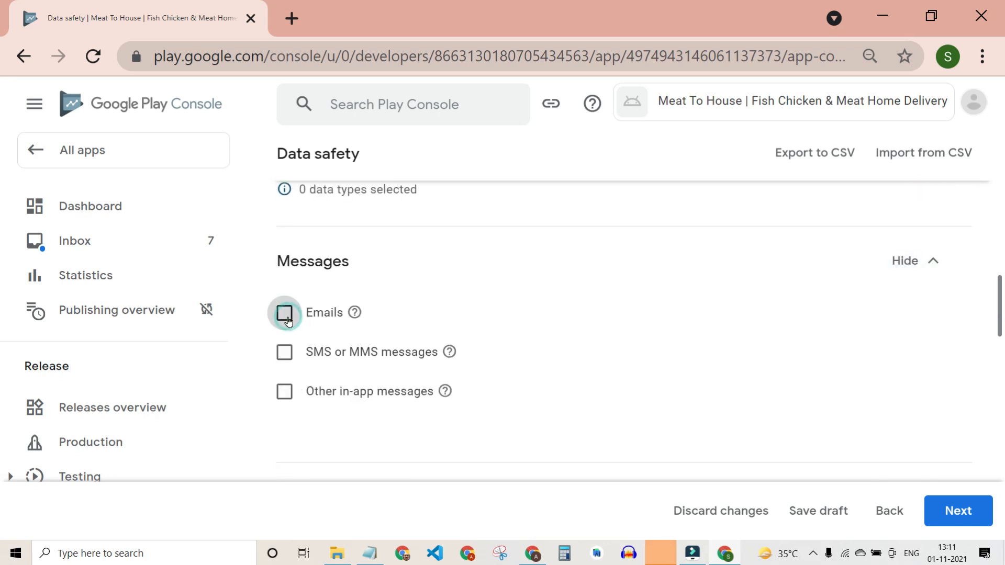
{"action": "left_click", "coordinate": [287, 317]}
{"action": "left_click", "coordinate": [284, 353]}
{"action": "left_click", "coordinate": [283, 392]}
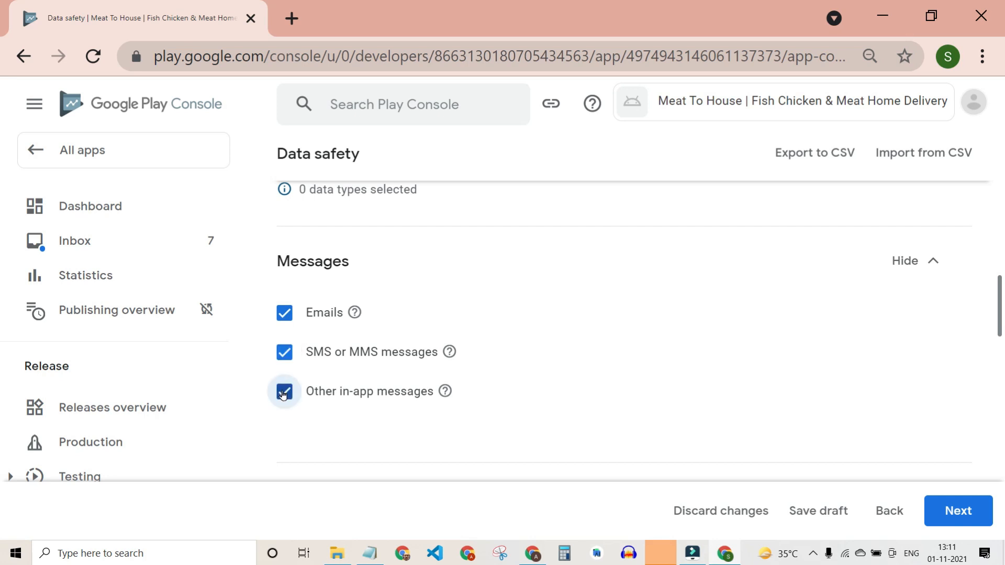
{"action": "left_click", "coordinate": [272, 388]}
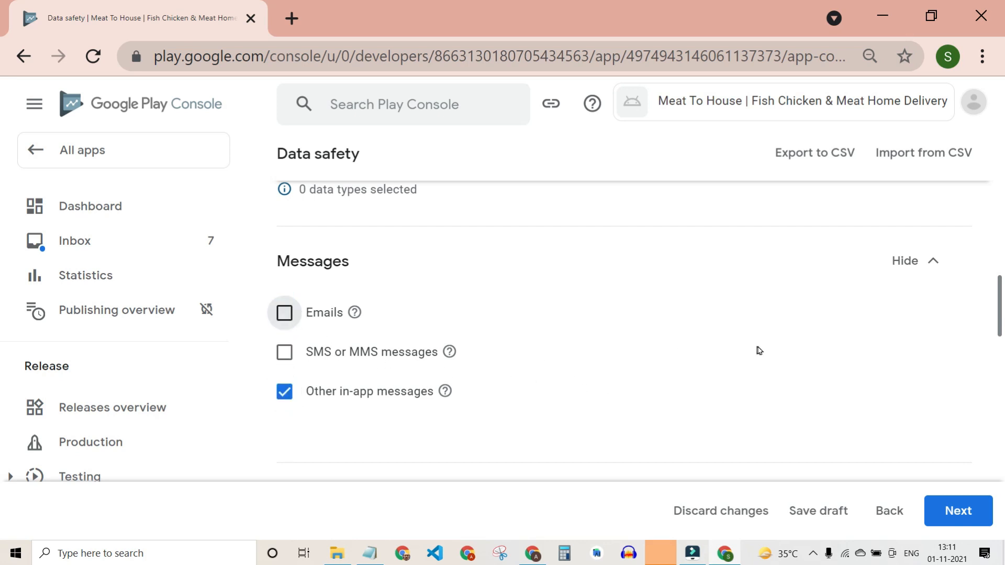
Expand the Photos and videos, Files and docs, and App activity data type lists.
{"action": "scroll", "coordinate": [760, 351], "scroll_direction": "down", "scroll_amount": 1}
{"action": "scroll", "coordinate": [760, 350], "scroll_direction": "down", "scroll_amount": 5}
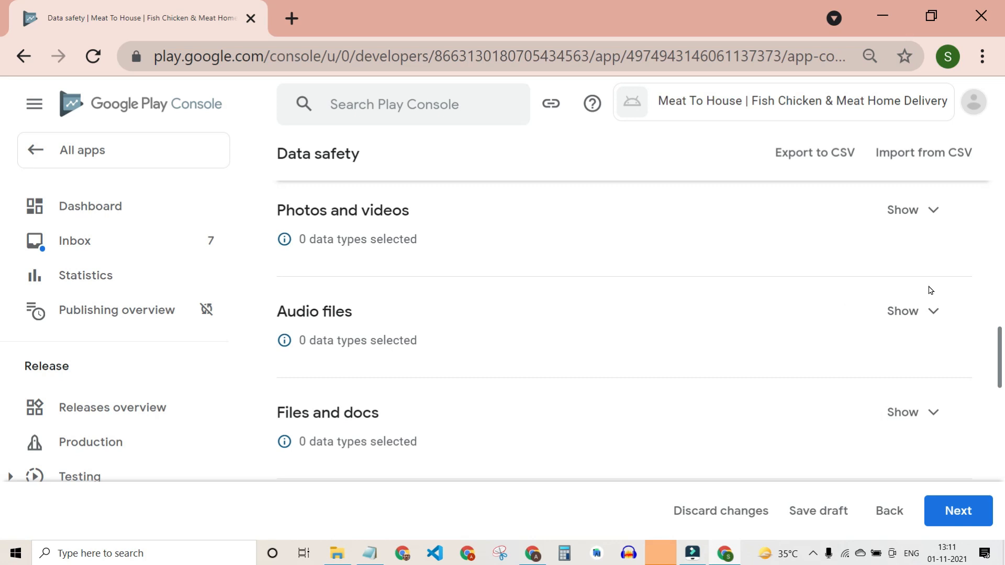
{"action": "left_click", "coordinate": [931, 211]}
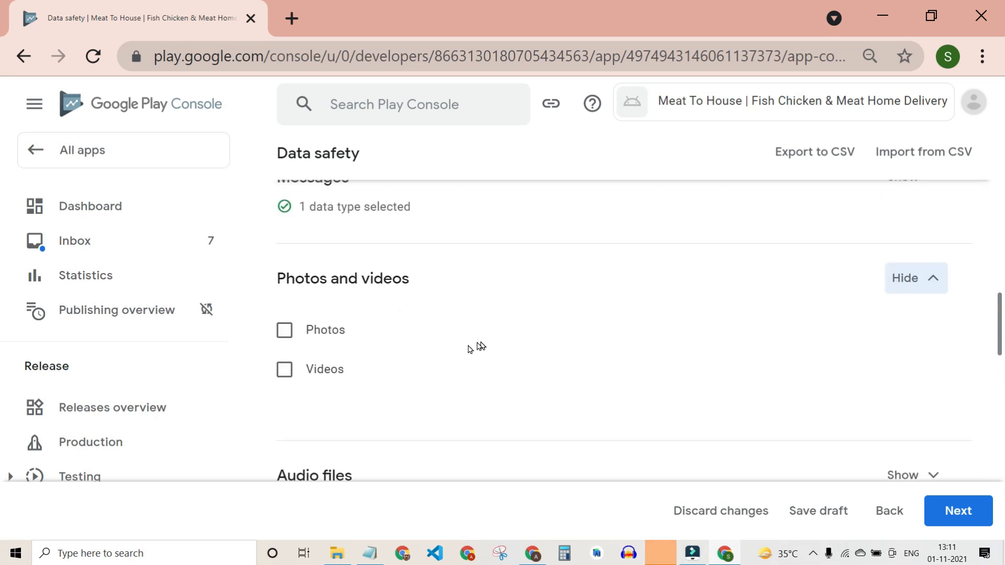
{"action": "scroll", "coordinate": [857, 372], "scroll_direction": "down", "scroll_amount": 1}
{"action": "scroll", "coordinate": [856, 373], "scroll_direction": "down", "scroll_amount": 3}
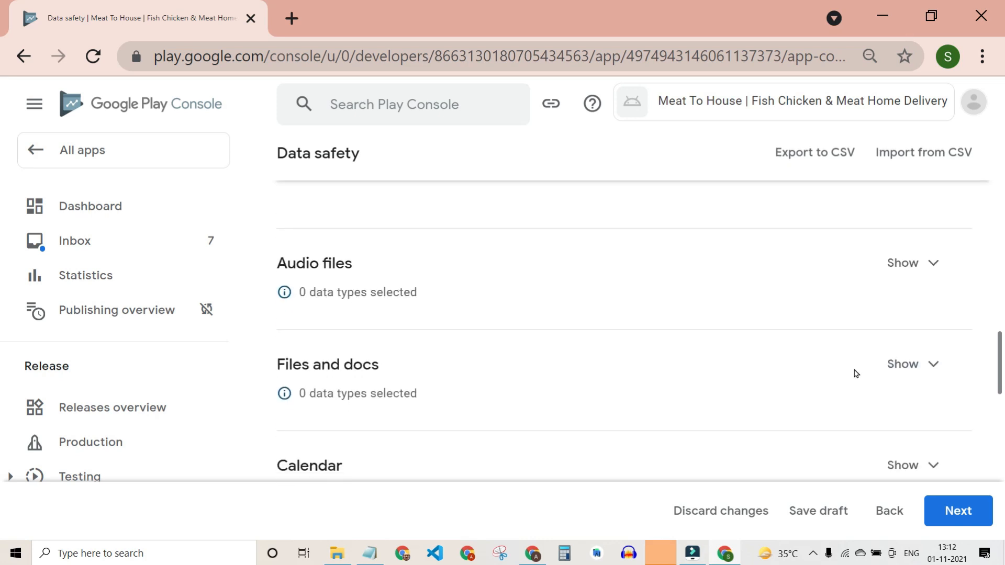
{"action": "left_click", "coordinate": [926, 307]}
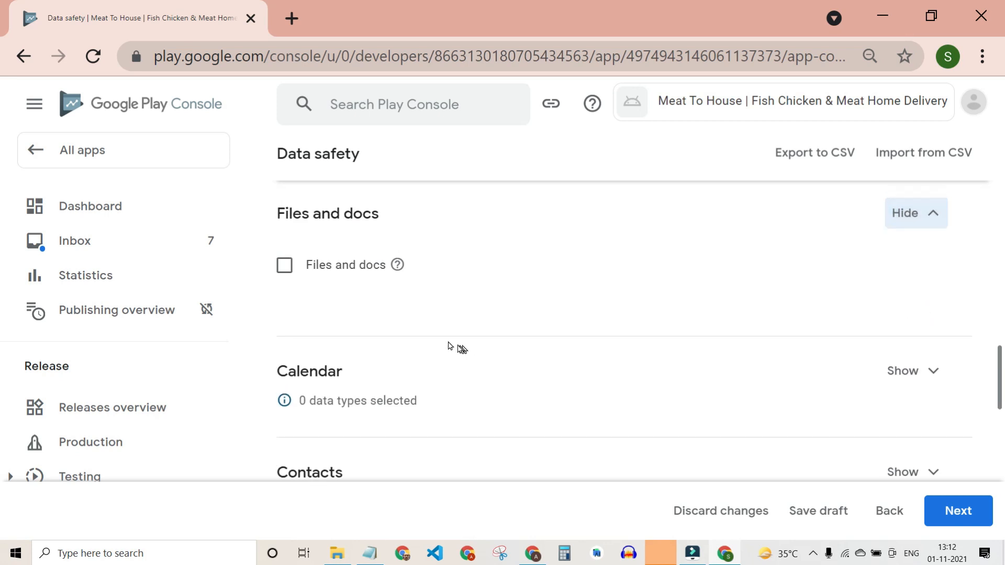
{"action": "scroll", "coordinate": [563, 323], "scroll_direction": "down", "scroll_amount": 2}
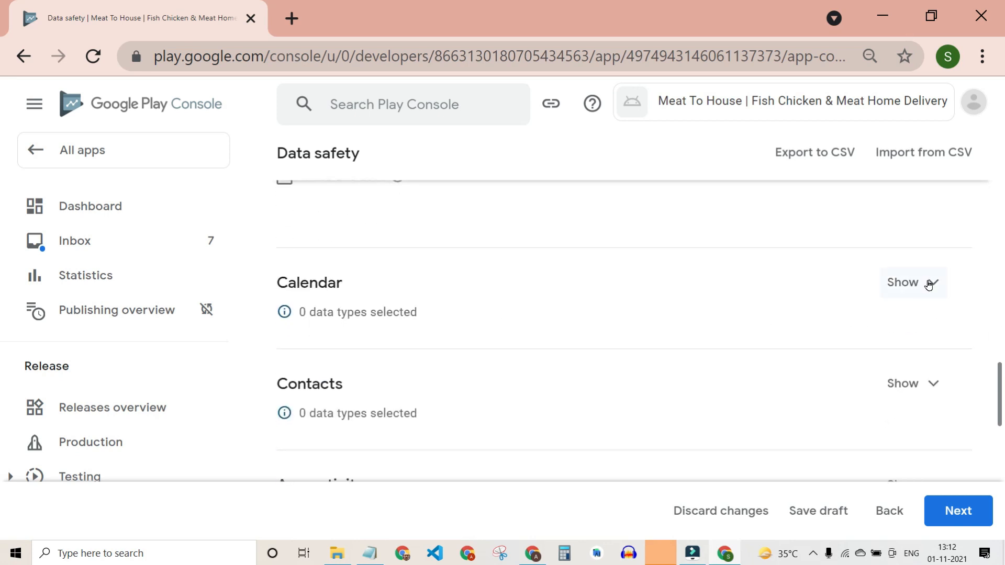
{"action": "scroll", "coordinate": [930, 285], "scroll_direction": "down", "scroll_amount": 3}
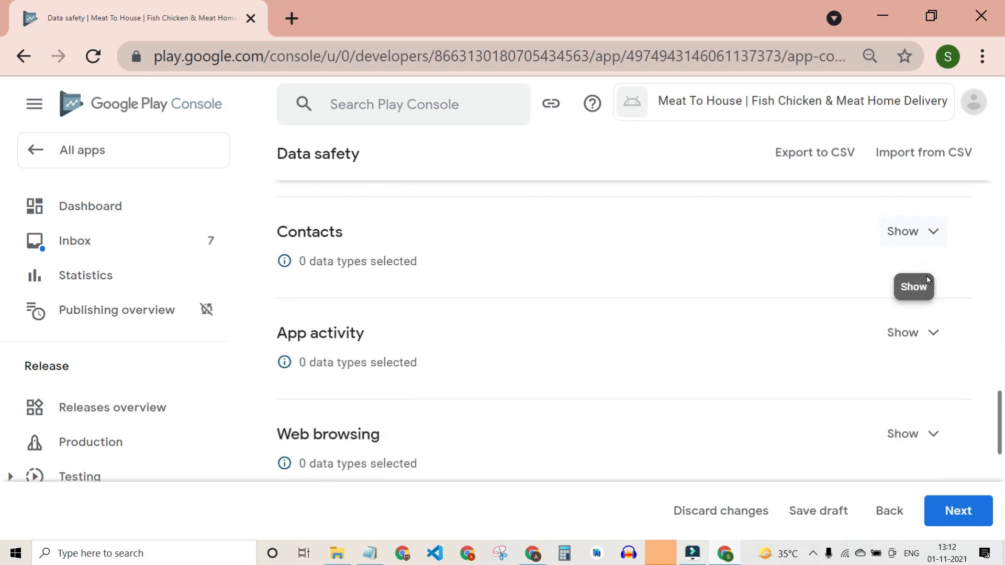
{"action": "left_click", "coordinate": [930, 331]}
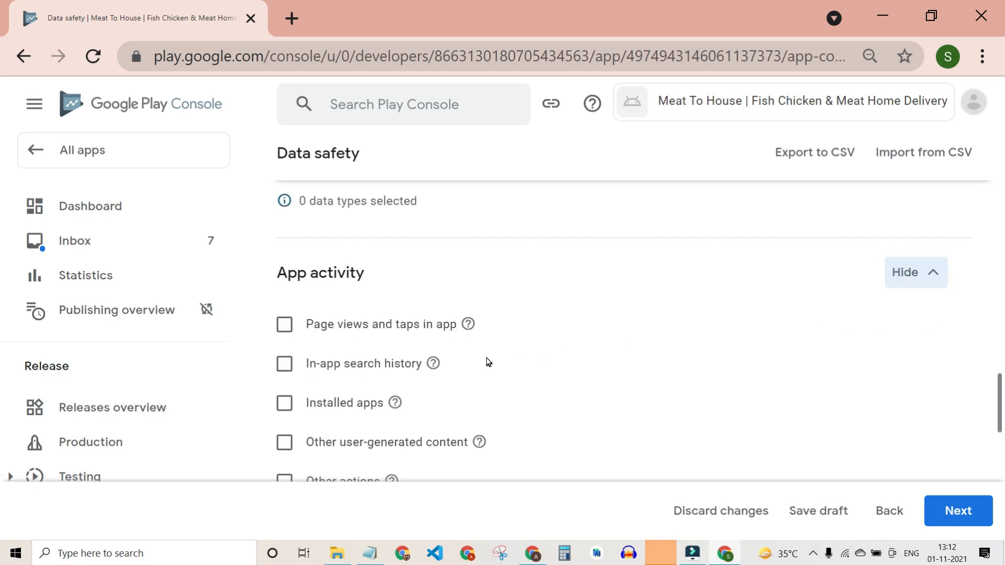
Mark Page views and taps in app and Other actions as collected App activity.
{"action": "scroll", "coordinate": [487, 362], "scroll_direction": "down", "scroll_amount": 1}
{"action": "left_click", "coordinate": [290, 271]}
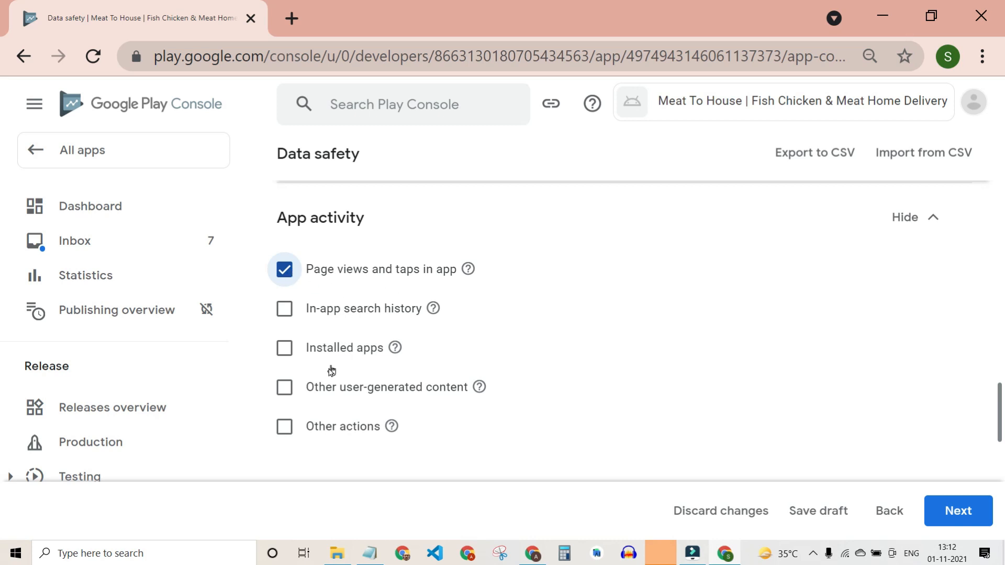
{"action": "left_click", "coordinate": [285, 428]}
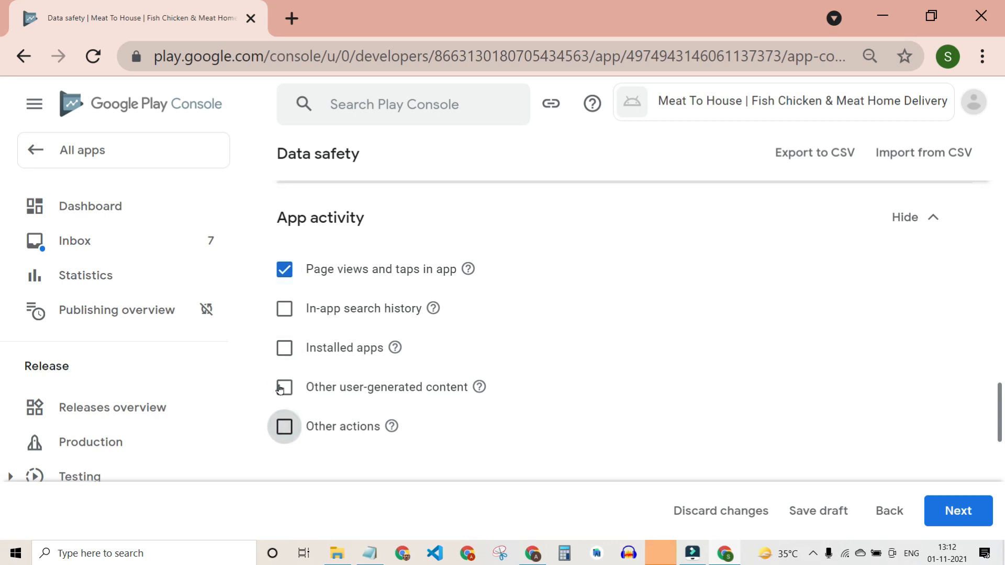
Expand Web browsing and App info and performance, marking Crash logs and Other app performance data.
{"action": "scroll", "coordinate": [681, 387], "scroll_direction": "down", "scroll_amount": 5}
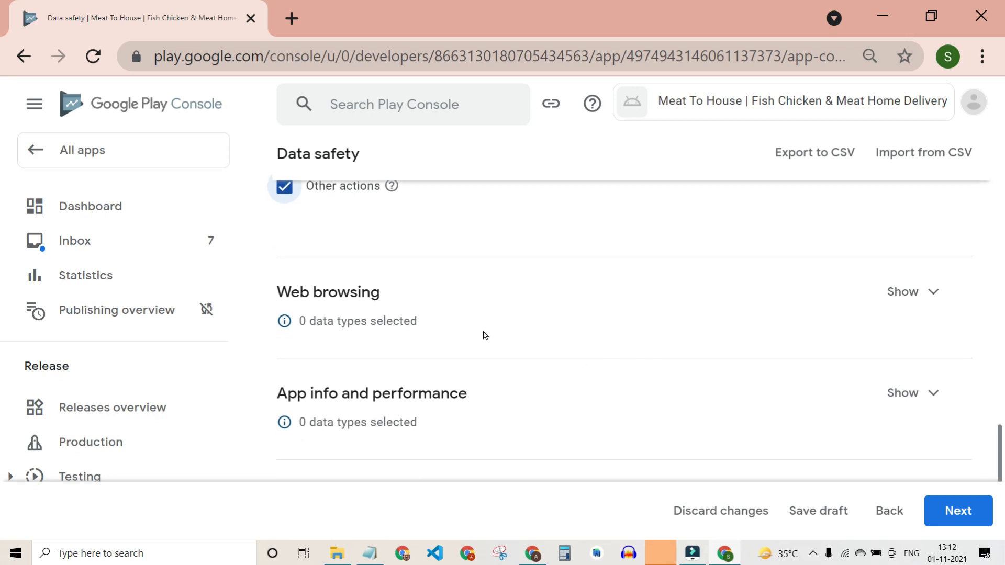
{"action": "left_click", "coordinate": [938, 292]}
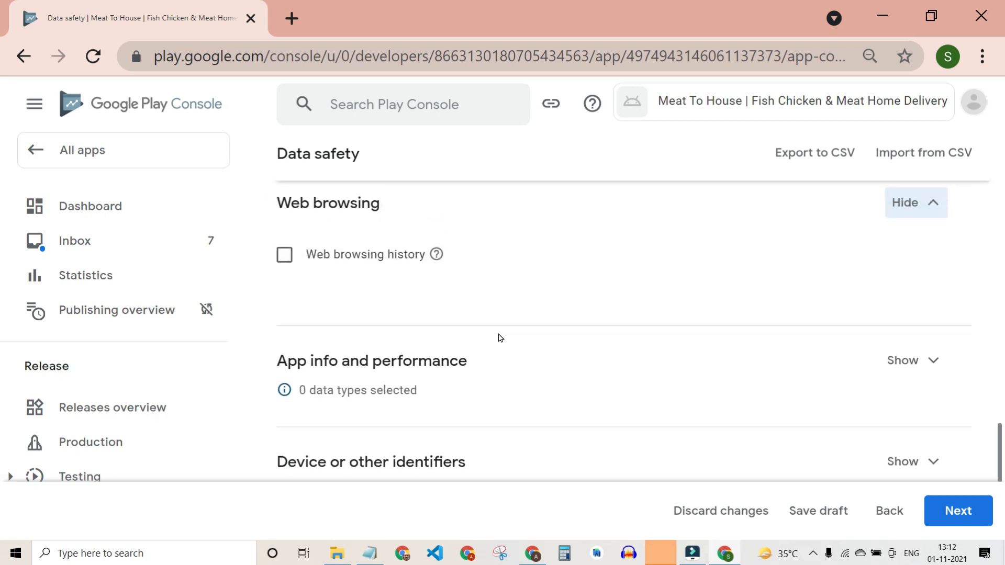
{"action": "scroll", "coordinate": [544, 342], "scroll_direction": "down", "scroll_amount": 3}
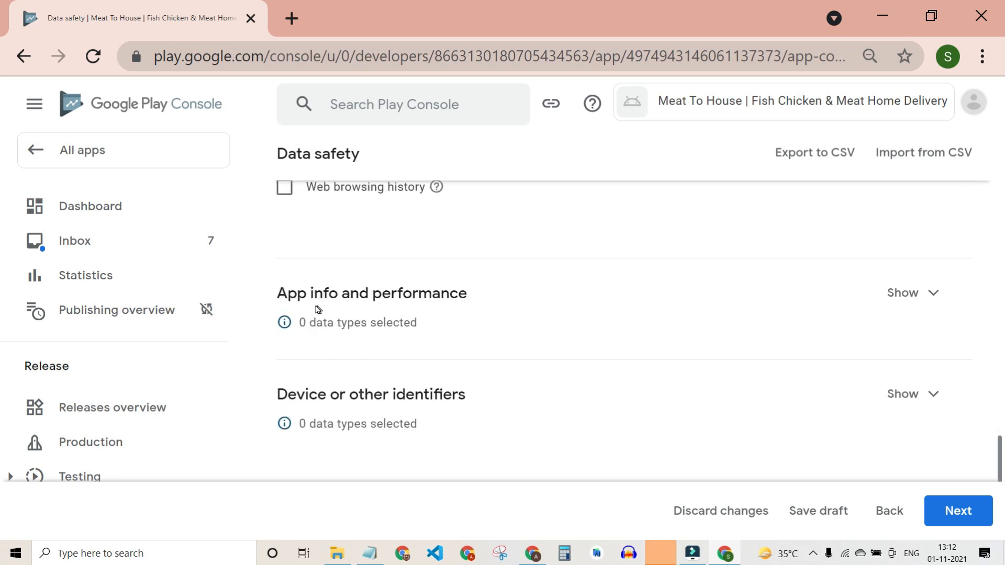
{"action": "left_click", "coordinate": [927, 292]}
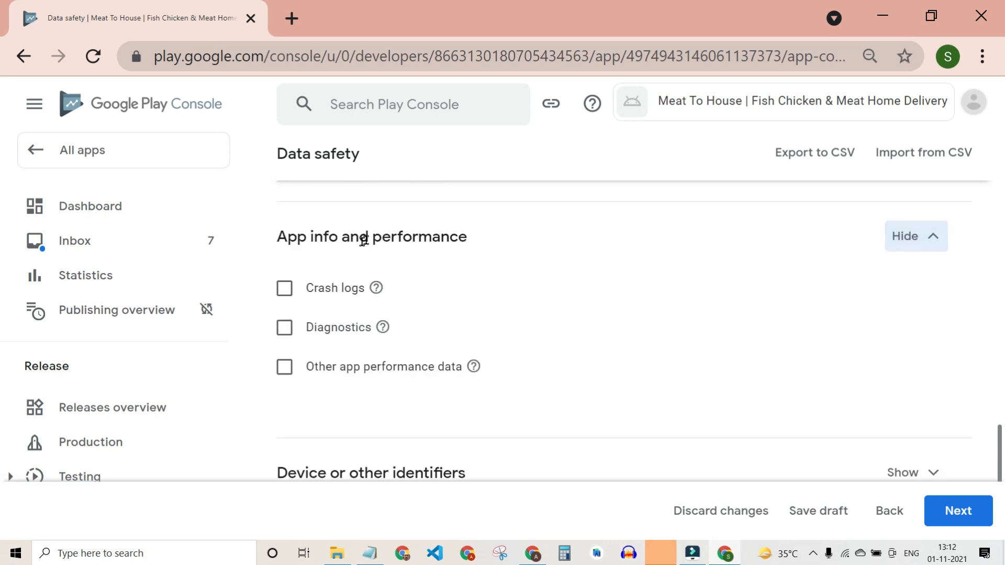
{"action": "left_click", "coordinate": [284, 288]}
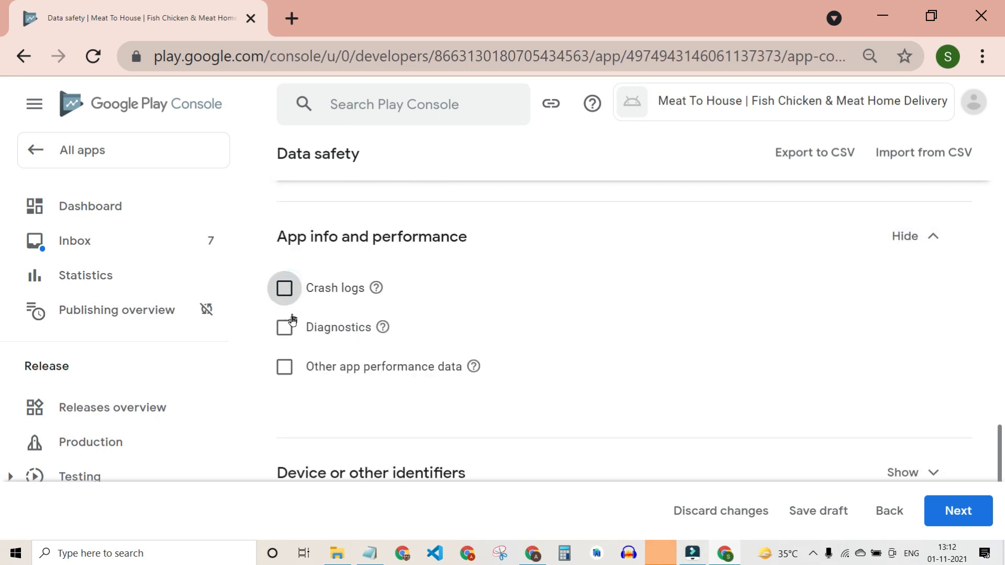
{"action": "left_click", "coordinate": [289, 367]}
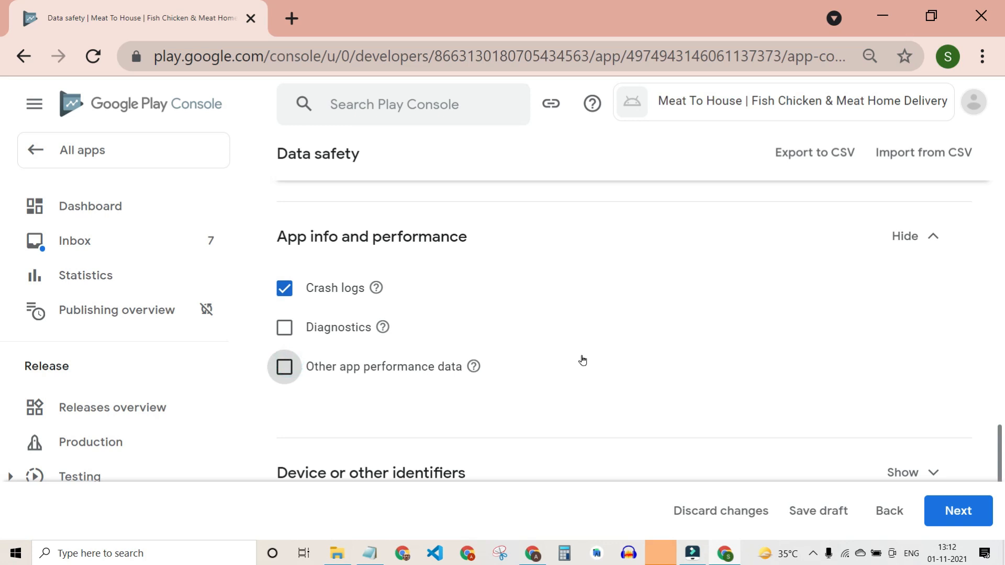
Expand Device or other identifiers, then proceed to the Data usage and handling step.
{"action": "scroll", "coordinate": [722, 360], "scroll_direction": "down", "scroll_amount": 4}
{"action": "scroll", "coordinate": [708, 363], "scroll_direction": "up", "scroll_amount": 3}
{"action": "scroll", "coordinate": [708, 363], "scroll_direction": "down", "scroll_amount": 4}
{"action": "left_click", "coordinate": [917, 279]}
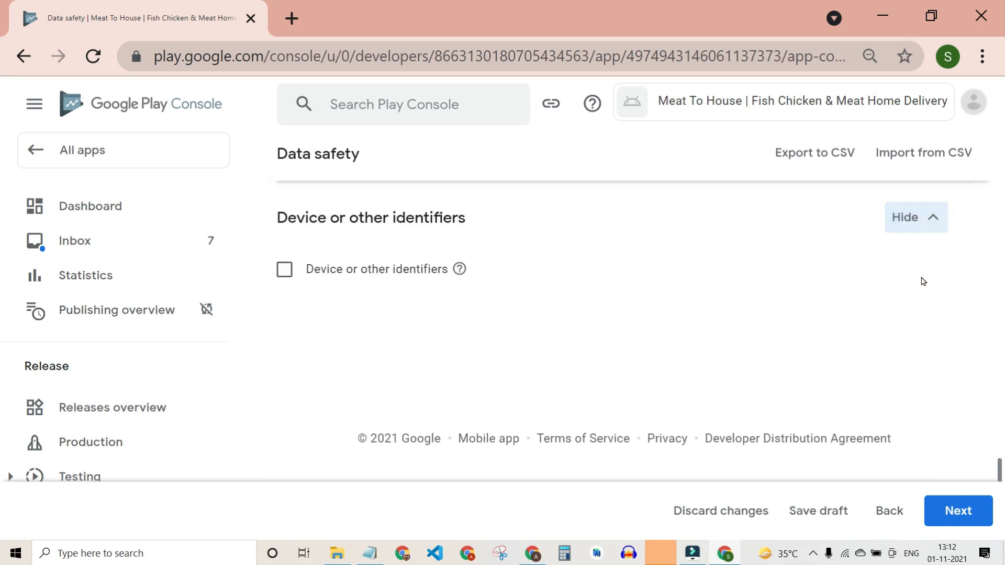
{"action": "scroll", "coordinate": [591, 390], "scroll_direction": "up", "scroll_amount": 20}
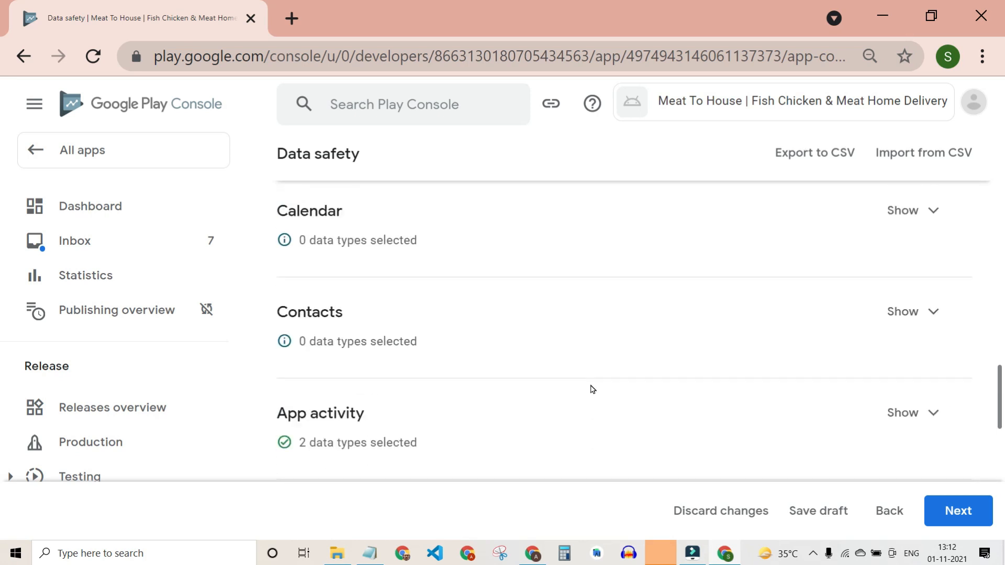
{"action": "scroll", "coordinate": [595, 384], "scroll_direction": "up", "scroll_amount": 6}
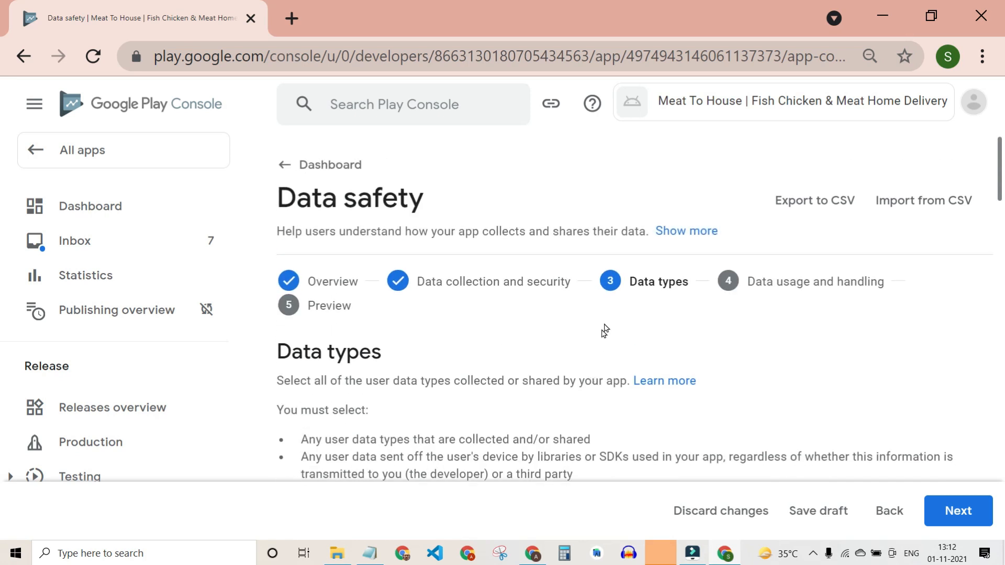
{"action": "scroll", "coordinate": [532, 355], "scroll_direction": "down", "scroll_amount": 15}
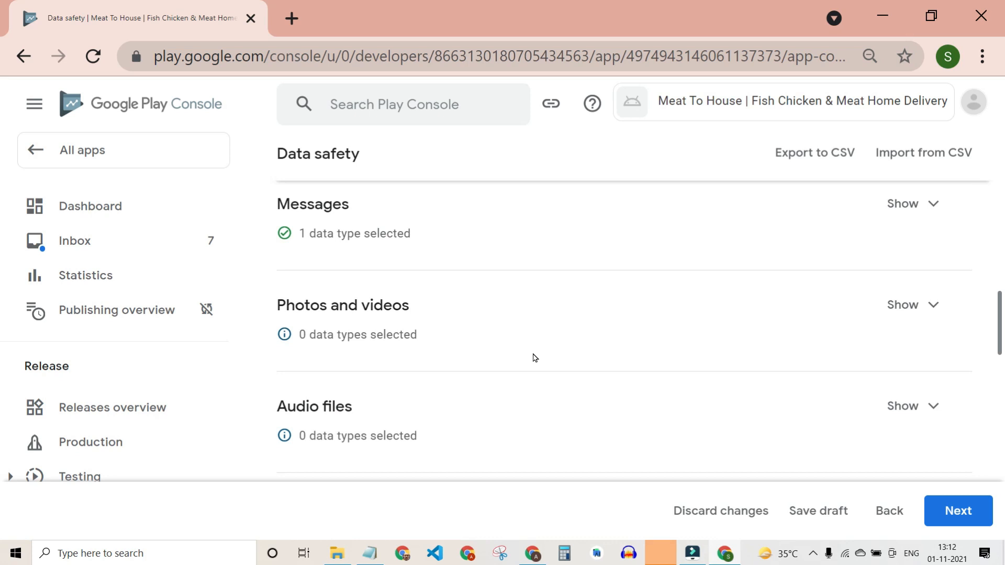
{"action": "scroll", "coordinate": [576, 358], "scroll_direction": "down", "scroll_amount": 5}
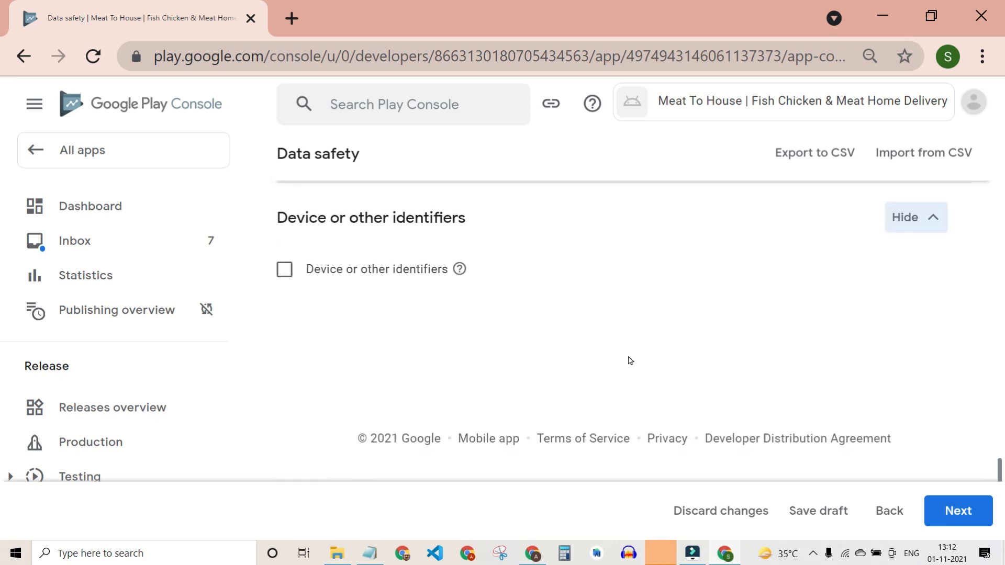
{"action": "left_click", "coordinate": [958, 508]}
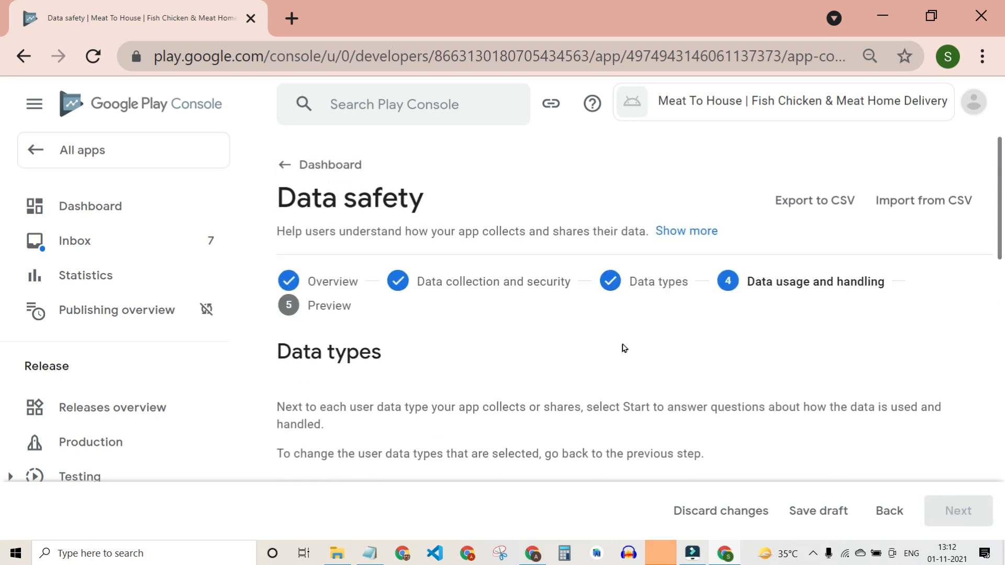
Expand the Personal info table, showing Name, Email address and Address as not started.
{"action": "scroll", "coordinate": [627, 344], "scroll_direction": "down", "scroll_amount": 4}
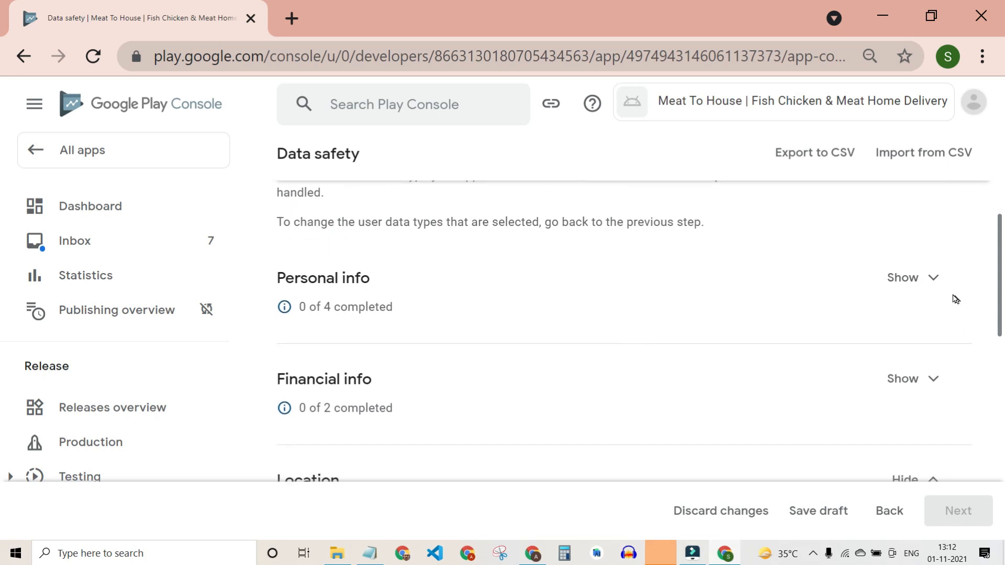
{"action": "left_click", "coordinate": [933, 285]}
{"action": "scroll", "coordinate": [742, 362], "scroll_direction": "right", "scroll_amount": 1}
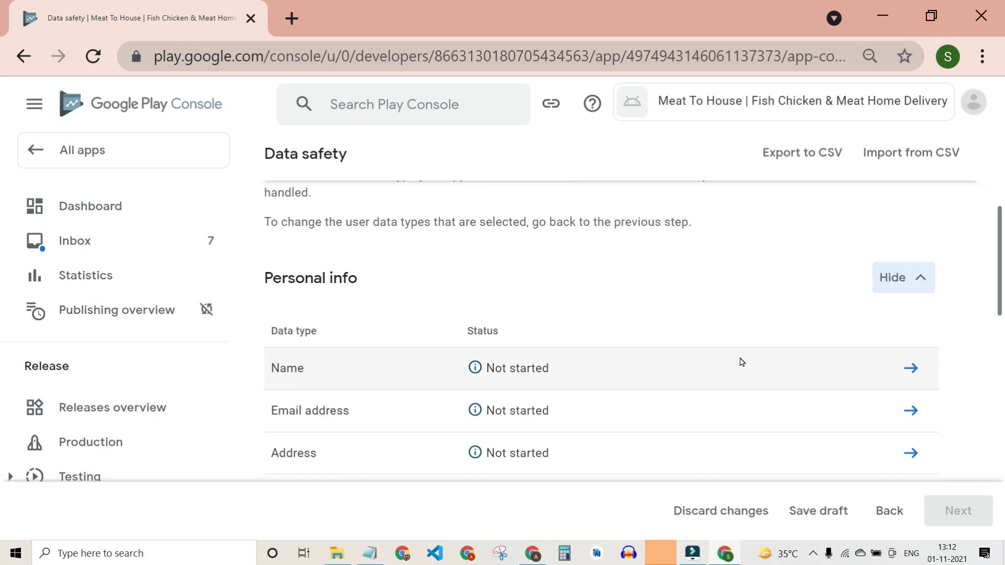
{"action": "scroll", "coordinate": [292, 357], "scroll_direction": "left", "scroll_amount": 1}
{"action": "scroll", "coordinate": [345, 362], "scroll_direction": "right", "scroll_amount": 1}
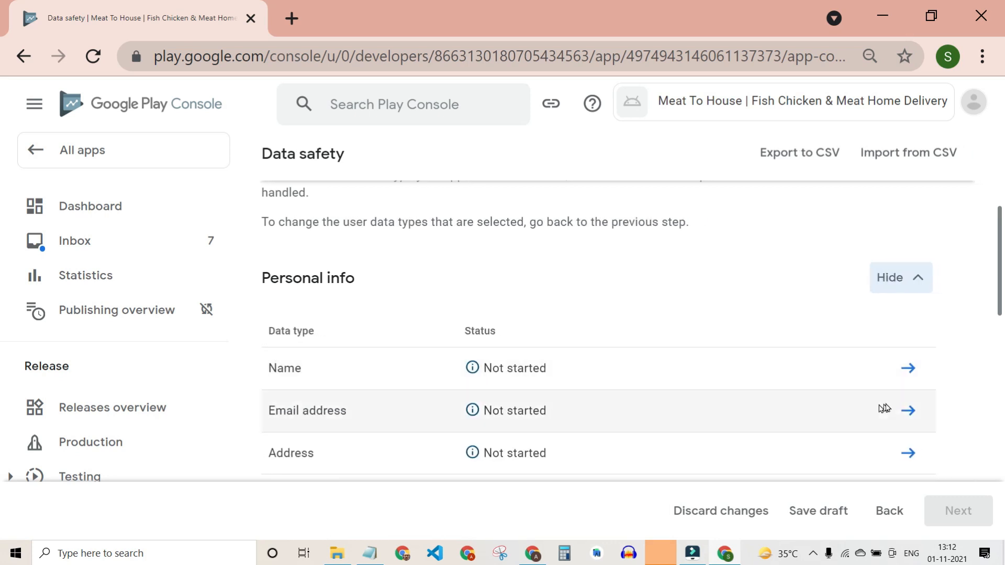
In the Name questions, tick Collected, answer Yes to ephemeral processing, and mark collection required.
{"action": "left_click", "coordinate": [909, 368]}
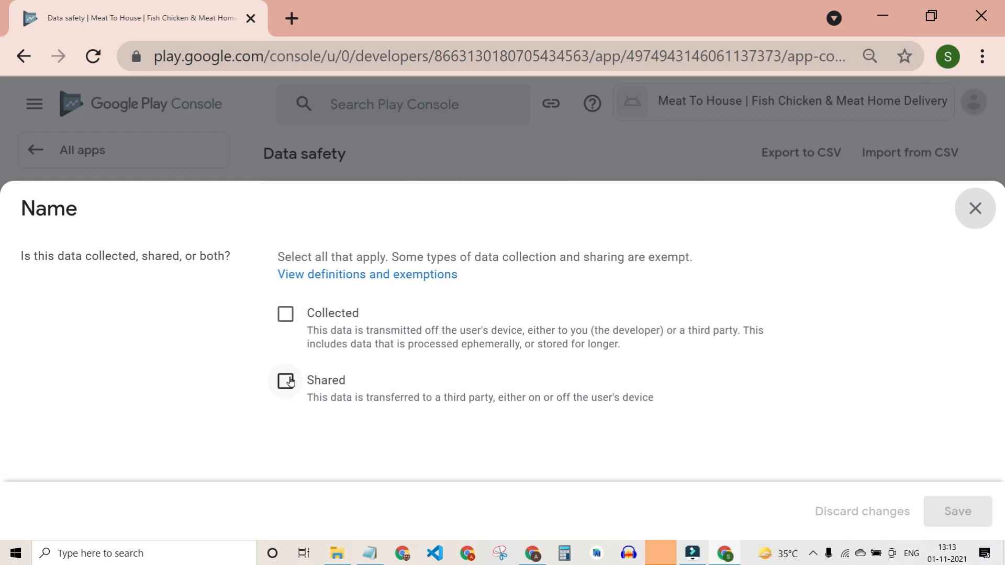
{"action": "left_click", "coordinate": [289, 321]}
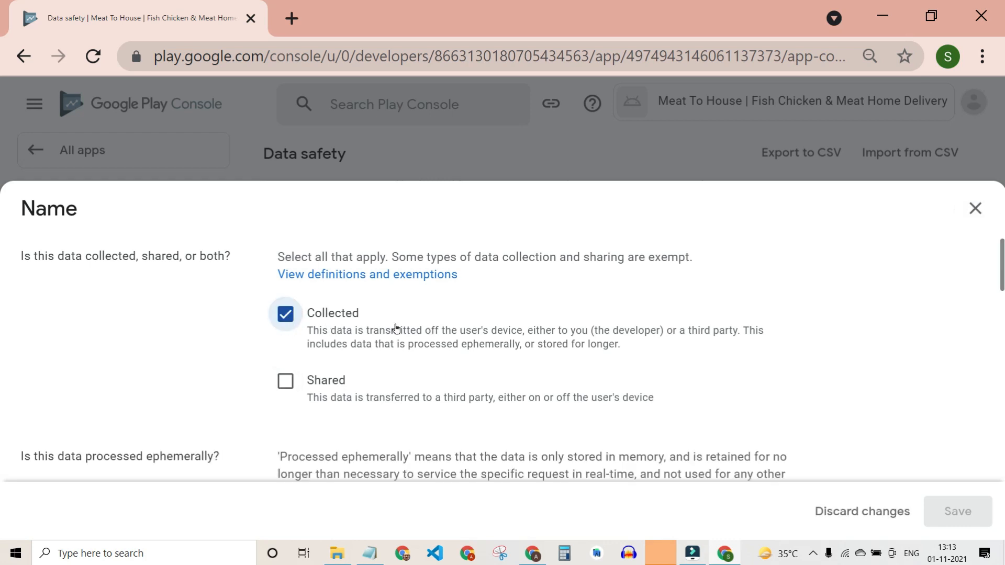
{"action": "scroll", "coordinate": [355, 329], "scroll_direction": "down", "scroll_amount": 4}
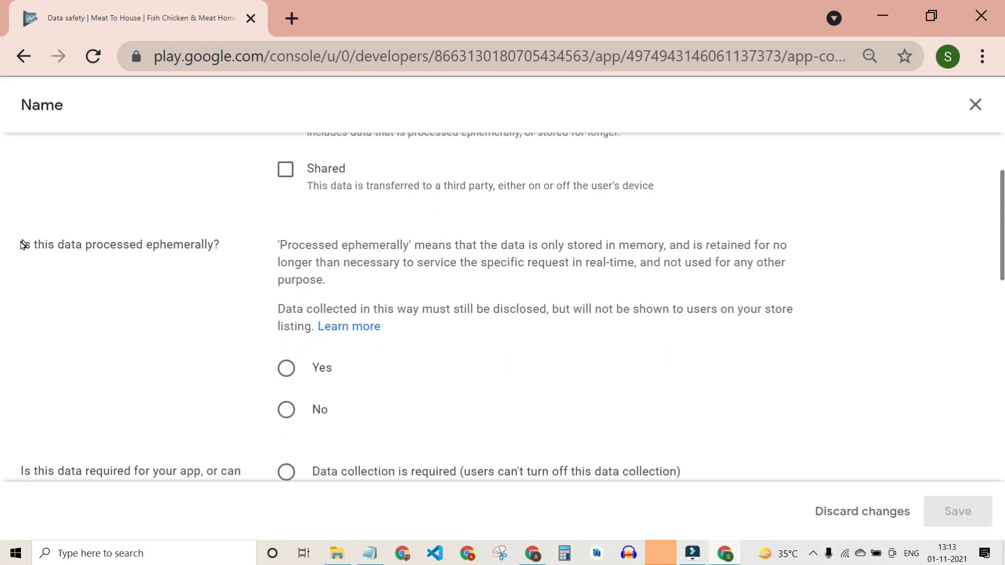
{"action": "left_click_drag", "start_coordinate": [549, 309], "coordinate": [793, 309]}
{"action": "scroll", "coordinate": [409, 323], "scroll_direction": "up", "scroll_amount": 4}
{"action": "scroll", "coordinate": [413, 294], "scroll_direction": "down", "scroll_amount": 5}
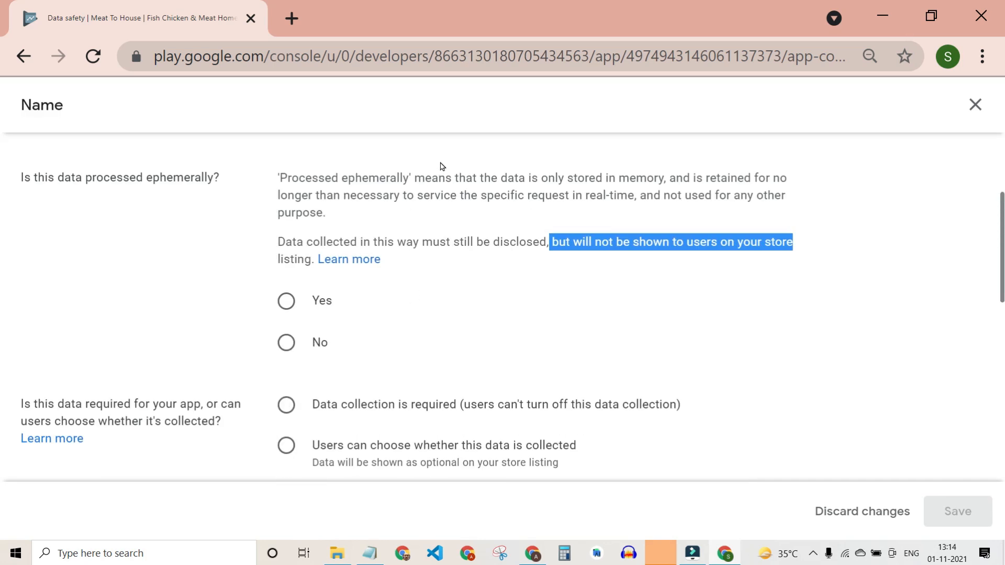
{"action": "left_click_drag", "start_coordinate": [291, 242], "coordinate": [573, 242]}
{"action": "left_click", "coordinate": [285, 302]}
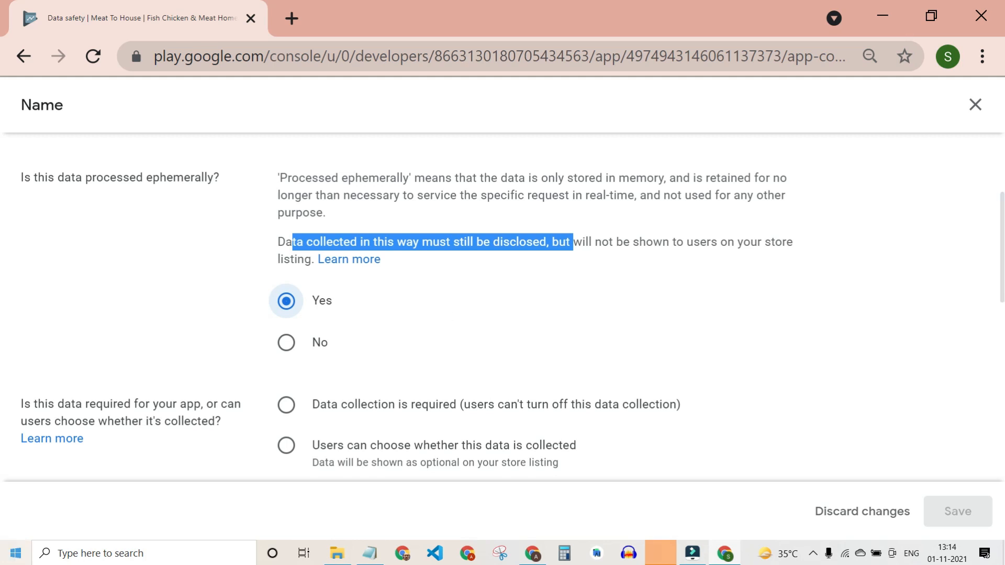
{"action": "scroll", "coordinate": [214, 421], "scroll_direction": "down", "scroll_amount": 2}
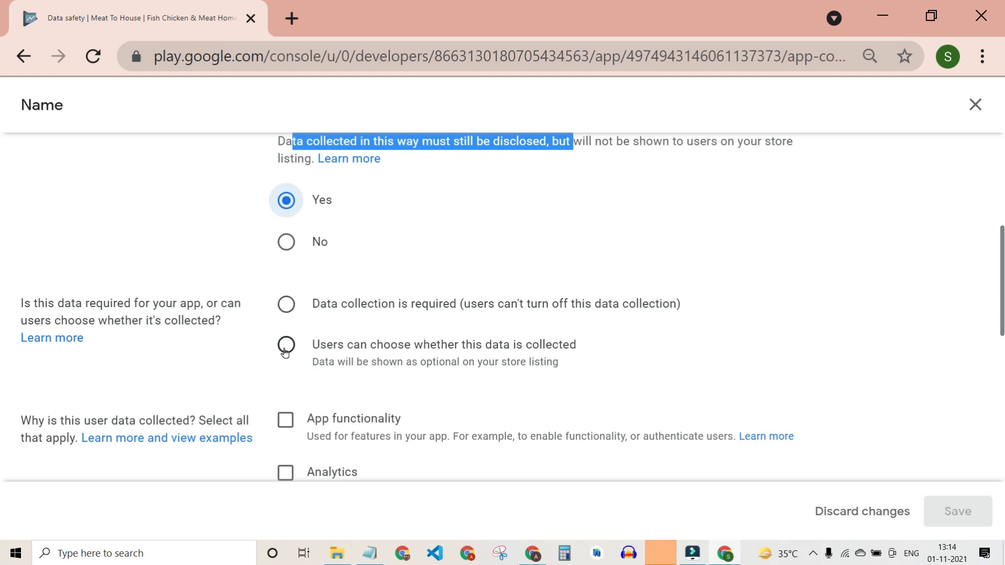
{"action": "left_click", "coordinate": [286, 304]}
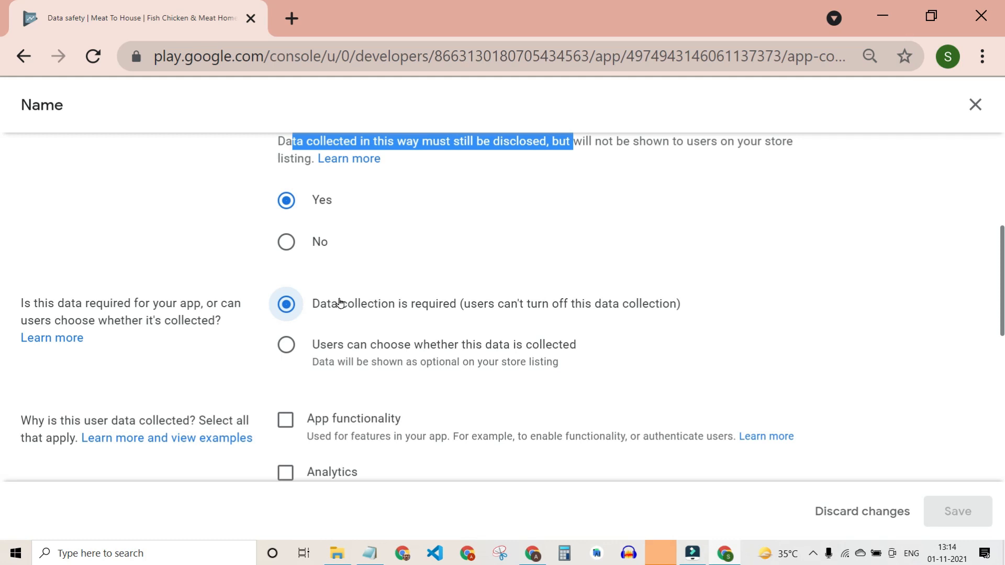
{"action": "scroll", "coordinate": [339, 303], "scroll_direction": "down", "scroll_amount": 1}
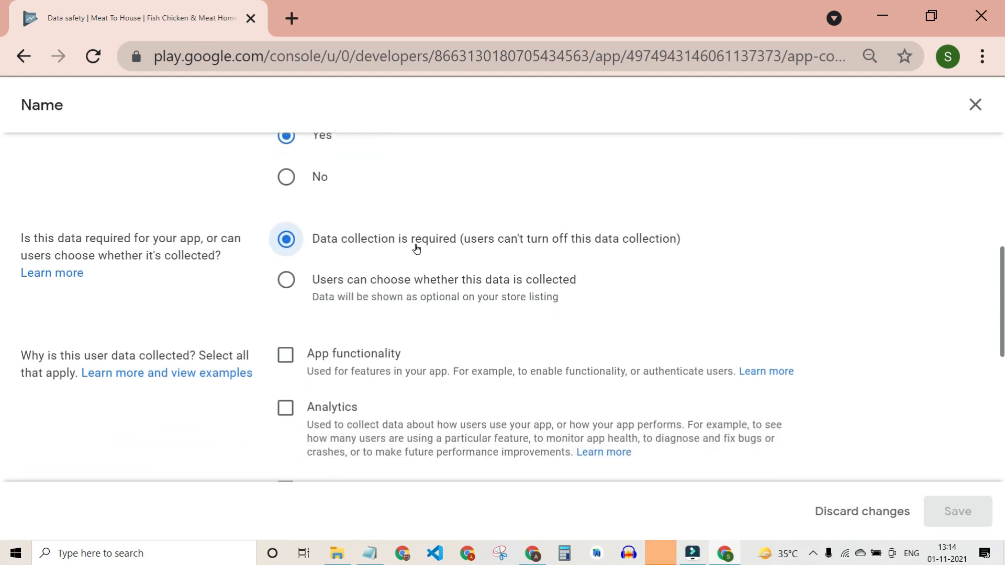
{"action": "scroll", "coordinate": [333, 381], "scroll_direction": "down", "scroll_amount": 2}
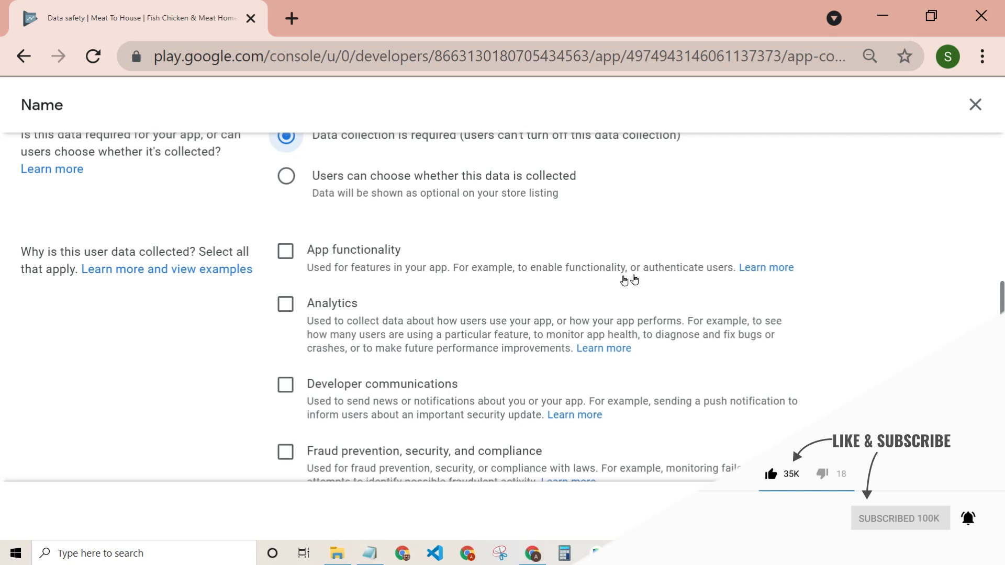
Choose App functionality, Personalization and Account management as Name's collection purposes.
{"action": "left_click_drag", "start_coordinate": [670, 267], "coordinate": [538, 269]}
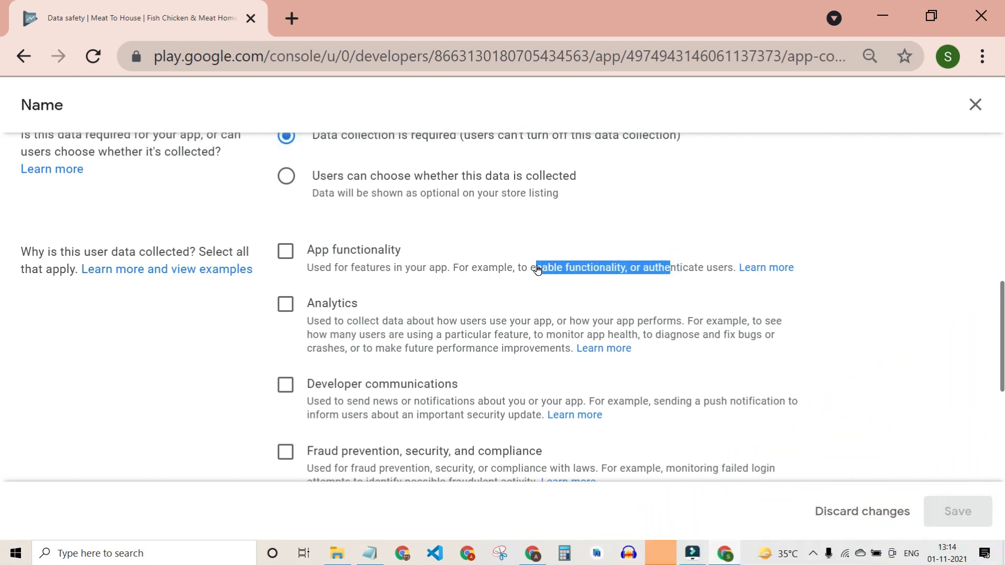
{"action": "left_click", "coordinate": [377, 272]}
{"action": "scroll", "coordinate": [452, 302], "scroll_direction": "down", "scroll_amount": 5}
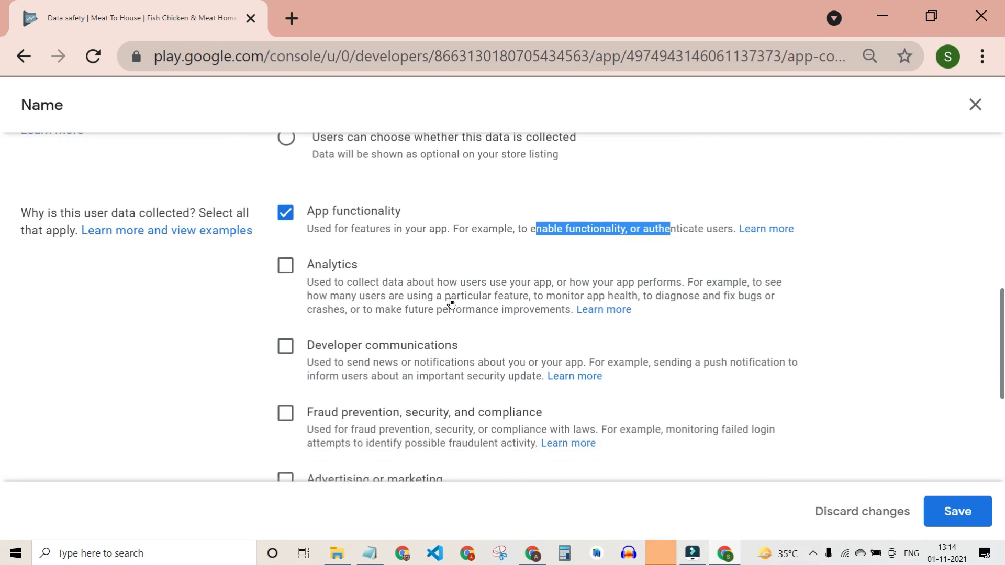
{"action": "scroll", "coordinate": [452, 303], "scroll_direction": "down", "scroll_amount": 1}
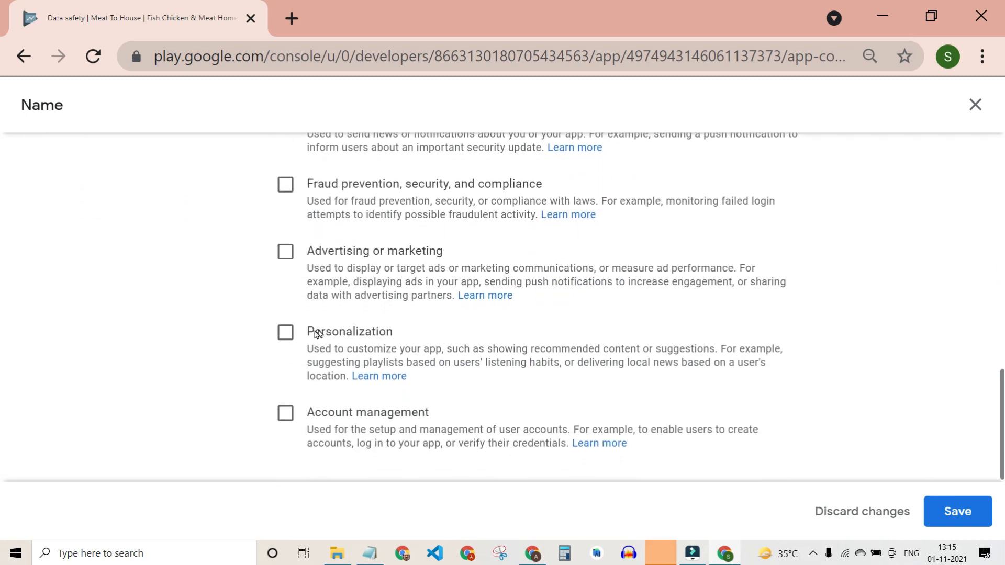
{"action": "key", "text": "space"}
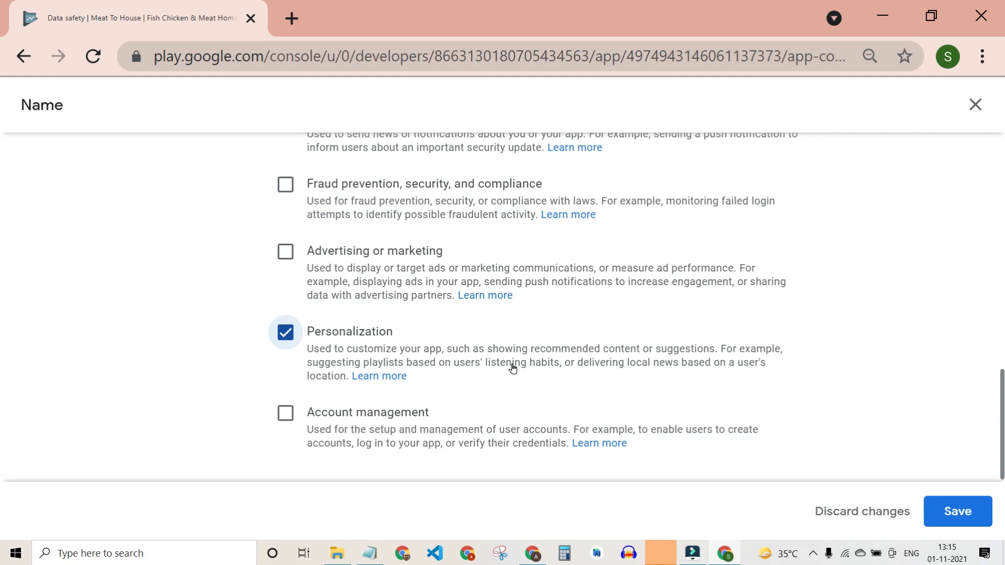
{"action": "left_click", "coordinate": [285, 413]}
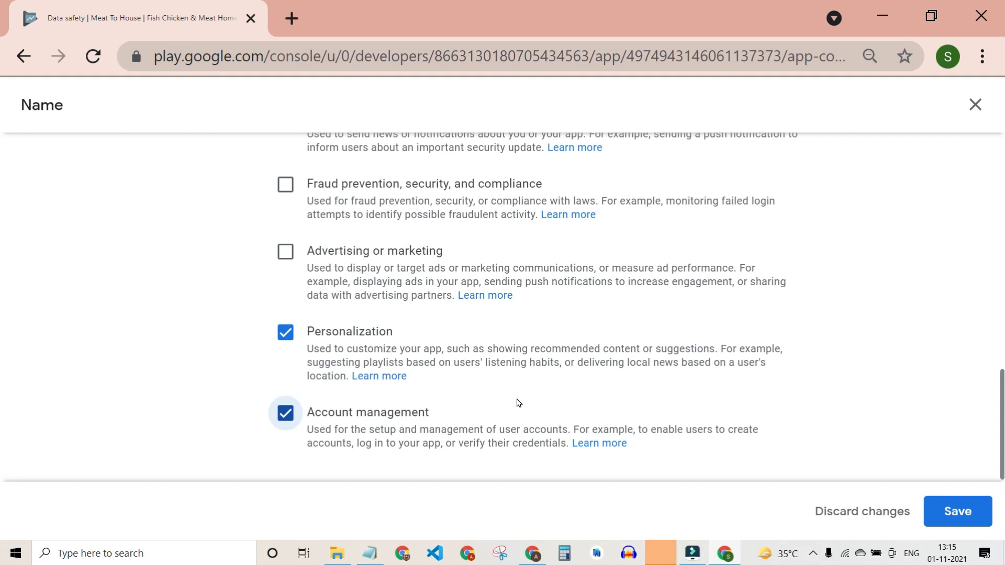
{"action": "scroll", "coordinate": [519, 403], "scroll_direction": "up", "scroll_amount": 1}
{"action": "scroll", "coordinate": [518, 403], "scroll_direction": "down", "scroll_amount": 1}
{"action": "scroll", "coordinate": [518, 403], "scroll_direction": "up", "scroll_amount": 1}
{"action": "scroll", "coordinate": [528, 411], "scroll_direction": "down", "scroll_amount": 1}
Toggle Account management off and back on, then save the Name answers.
{"action": "left_click_drag", "start_coordinate": [650, 430], "coordinate": [772, 433]}
{"action": "left_click", "coordinate": [386, 444]}
{"action": "scroll", "coordinate": [541, 352], "scroll_direction": "up", "scroll_amount": 3}
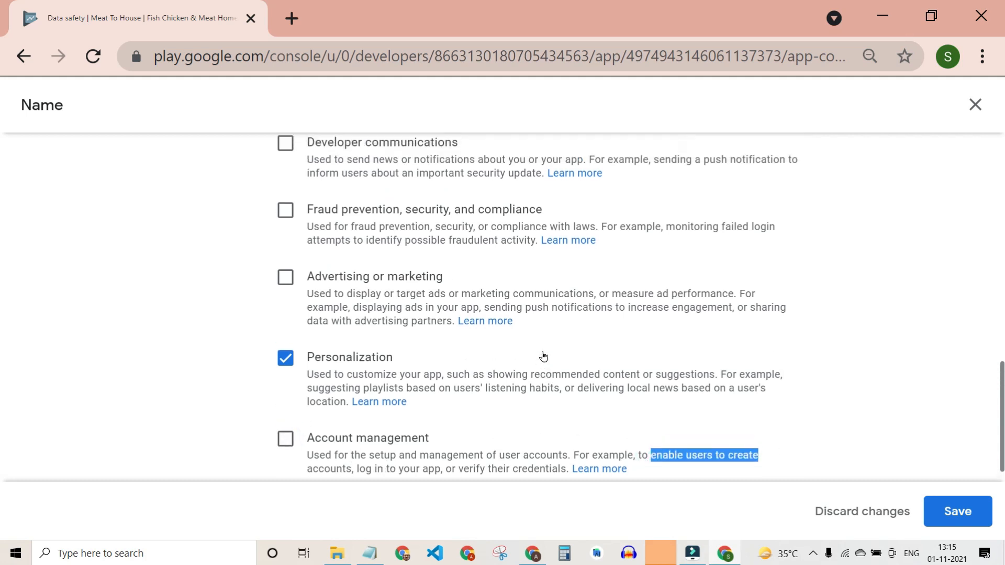
{"action": "scroll", "coordinate": [543, 357], "scroll_direction": "up", "scroll_amount": 3}
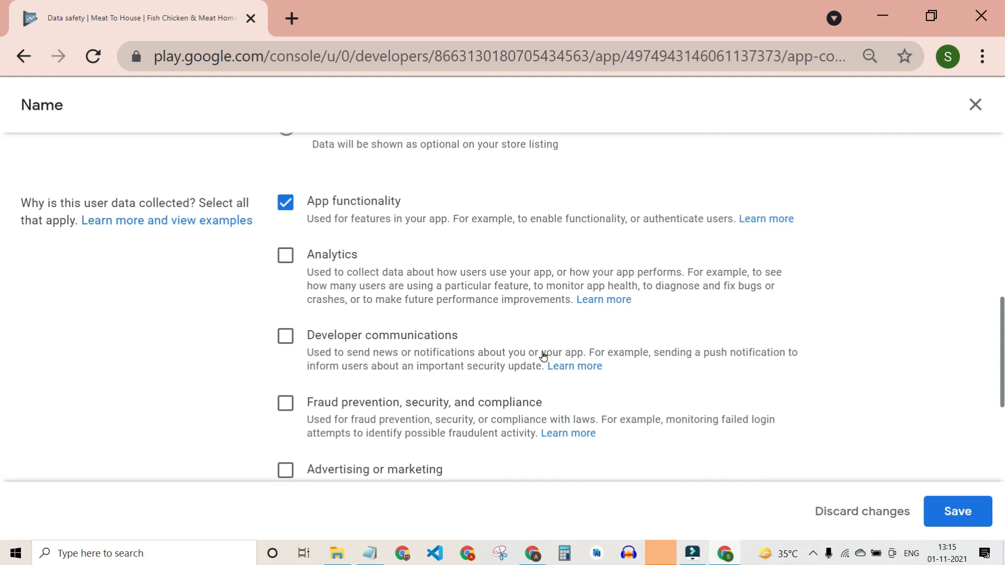
{"action": "scroll", "coordinate": [543, 356], "scroll_direction": "up", "scroll_amount": 1}
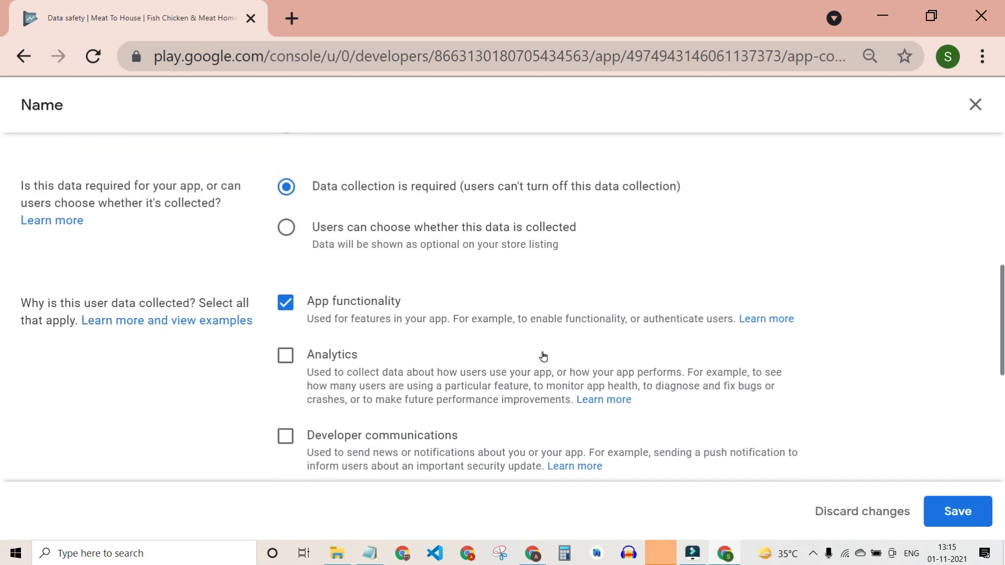
{"action": "scroll", "coordinate": [540, 356], "scroll_direction": "down", "scroll_amount": 6}
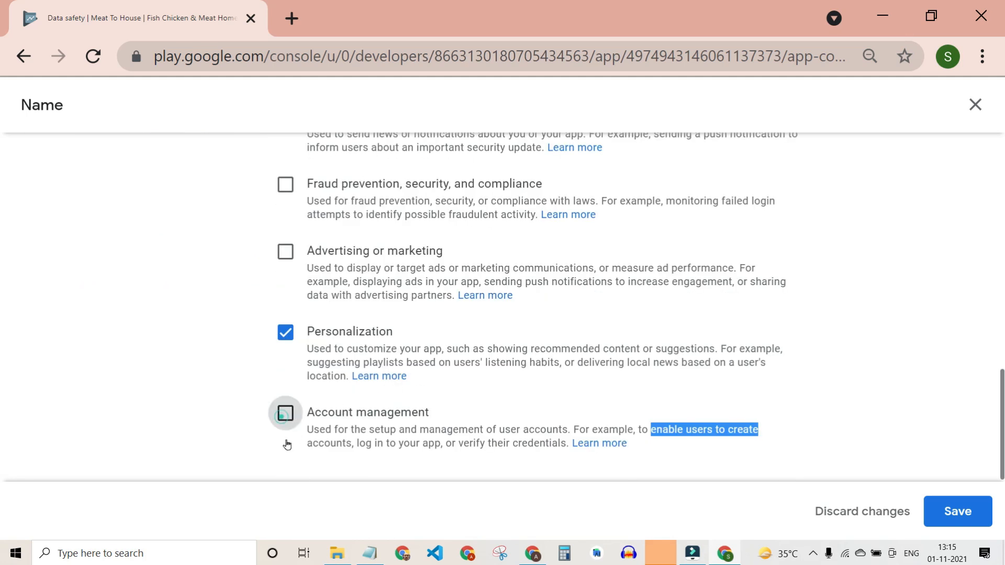
{"action": "left_click", "coordinate": [325, 428]}
{"action": "scroll", "coordinate": [497, 378], "scroll_direction": "up", "scroll_amount": 4}
{"action": "scroll", "coordinate": [497, 378], "scroll_direction": "up", "scroll_amount": 1}
{"action": "scroll", "coordinate": [496, 378], "scroll_direction": "down", "scroll_amount": 4}
{"action": "scroll", "coordinate": [497, 378], "scroll_direction": "up", "scroll_amount": 4}
{"action": "left_click", "coordinate": [957, 511]}
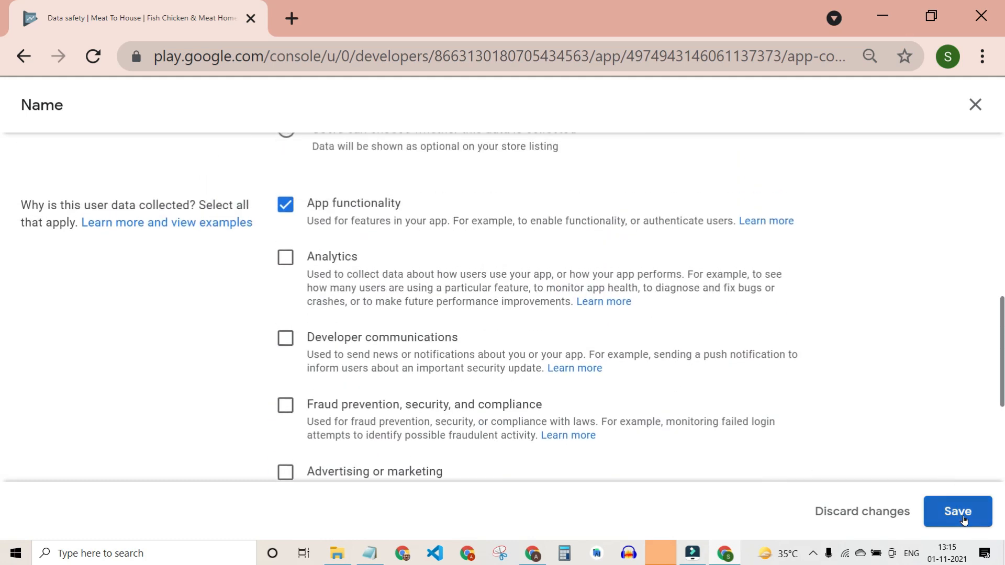
Answer Email address as collected, ephemeral, required, for App functionality and Account management, then save.
{"action": "left_click", "coordinate": [909, 412]}
{"action": "left_click", "coordinate": [284, 315]}
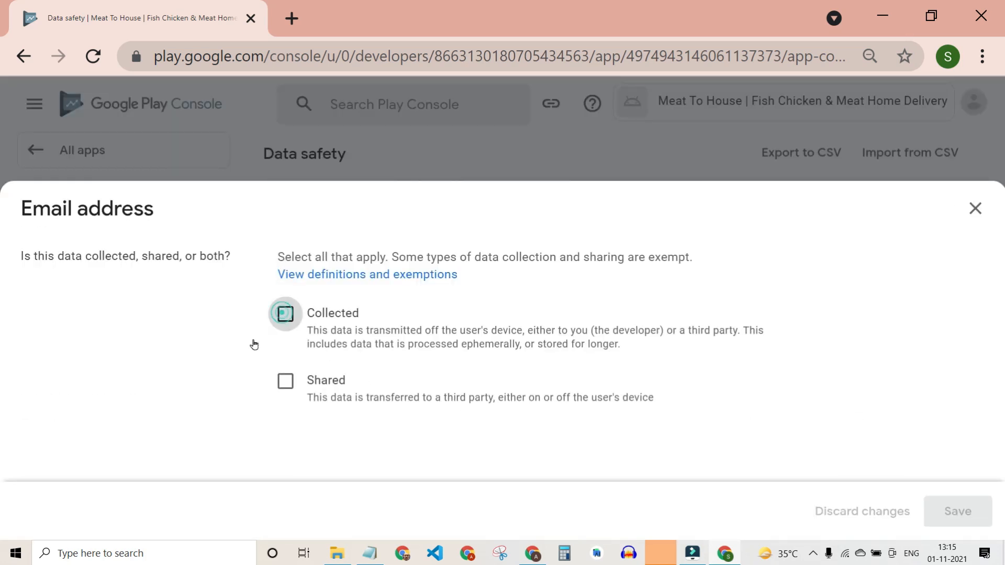
{"action": "scroll", "coordinate": [359, 420], "scroll_direction": "down", "scroll_amount": 5}
{"action": "left_click", "coordinate": [299, 314]}
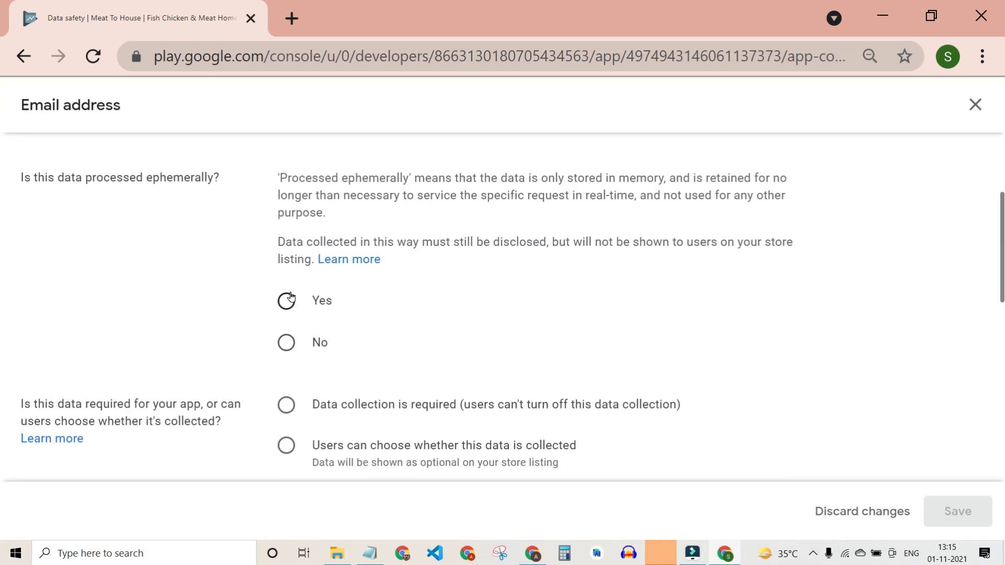
{"action": "scroll", "coordinate": [298, 324], "scroll_direction": "down", "scroll_amount": 2}
{"action": "left_click", "coordinate": [293, 315]}
{"action": "scroll", "coordinate": [367, 369], "scroll_direction": "down", "scroll_amount": 2}
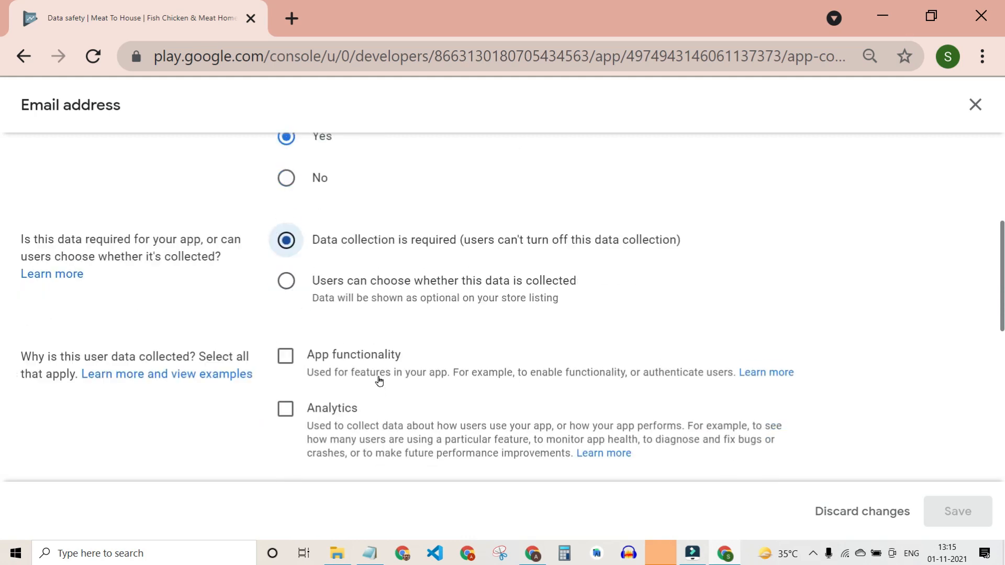
{"action": "scroll", "coordinate": [297, 346], "scroll_direction": "down", "scroll_amount": 1}
{"action": "left_click", "coordinate": [285, 279]}
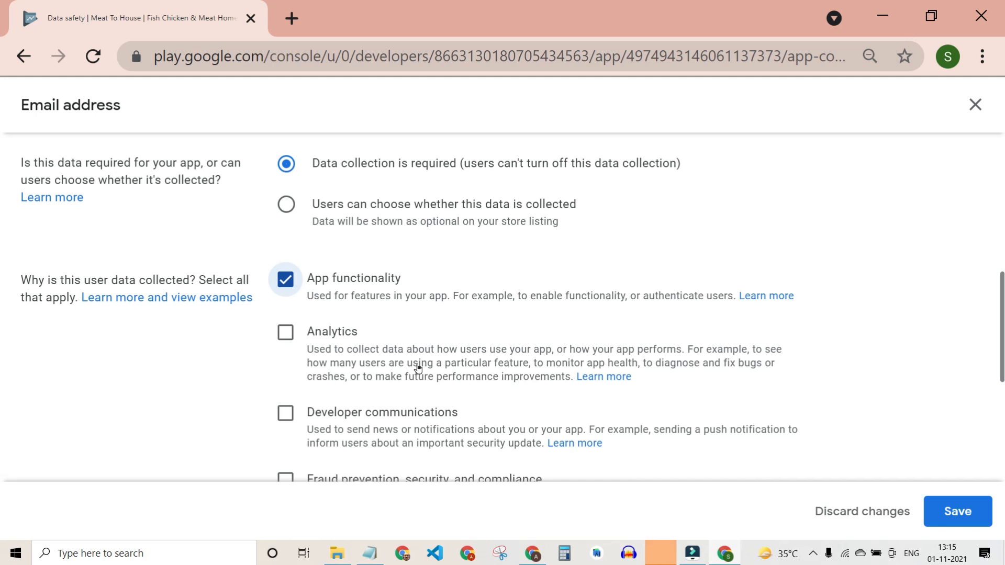
{"action": "scroll", "coordinate": [415, 366], "scroll_direction": "down", "scroll_amount": 5}
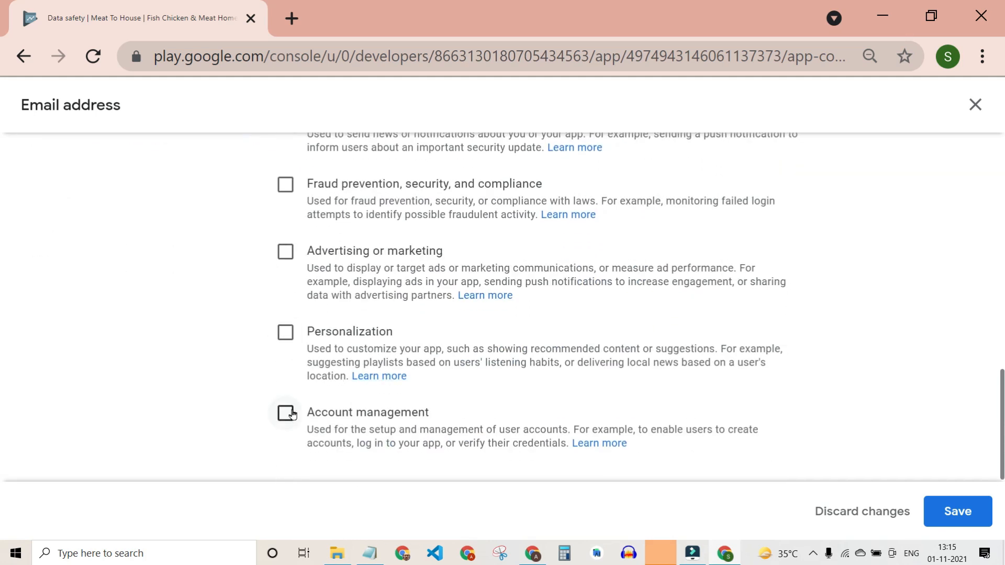
{"action": "left_click", "coordinate": [287, 427]}
{"action": "left_click", "coordinate": [951, 511]}
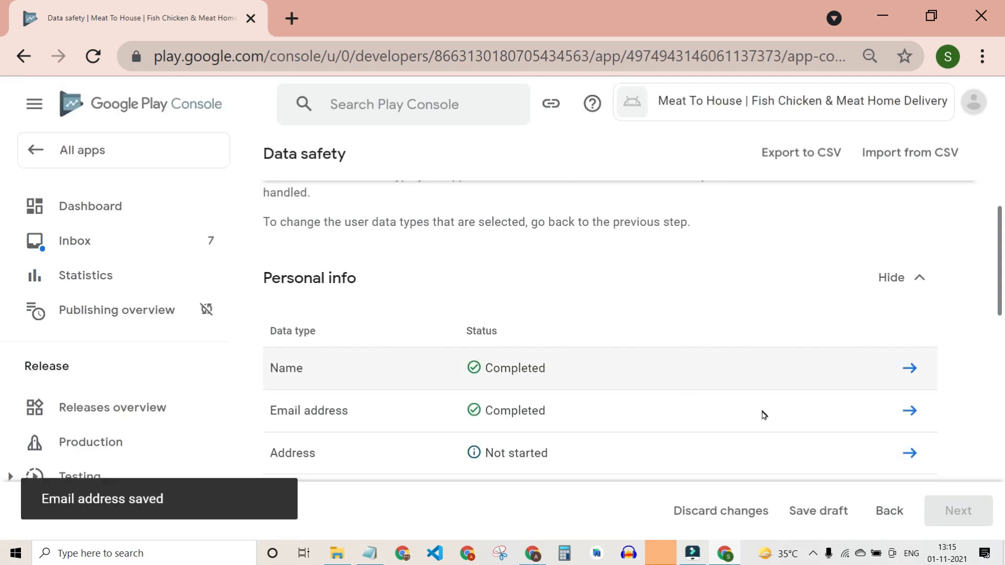
Open the Address questions and mark it collected, processed ephemerally and required.
{"action": "scroll", "coordinate": [763, 413], "scroll_direction": "down", "scroll_amount": 5}
{"action": "scroll", "coordinate": [767, 398], "scroll_direction": "up", "scroll_amount": 3}
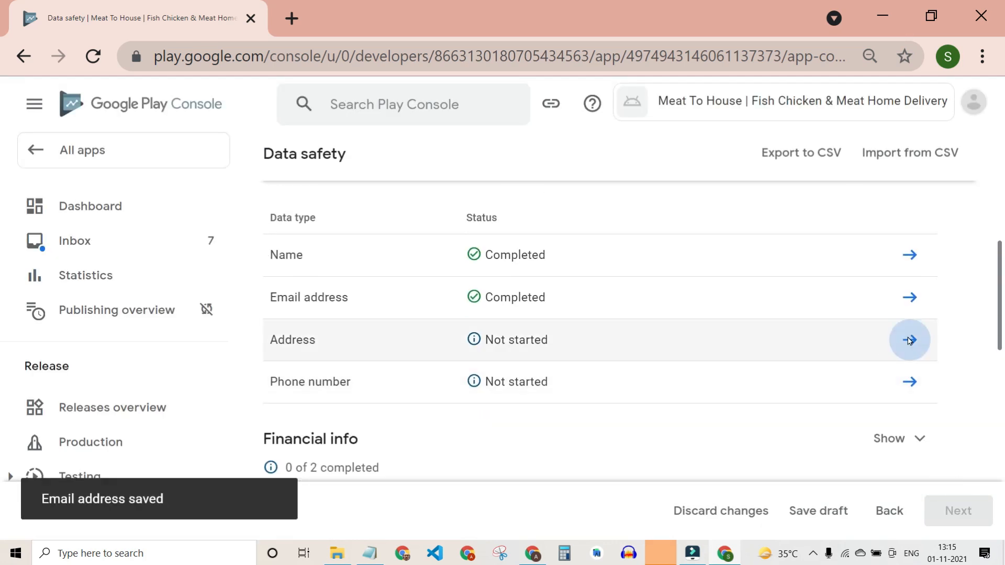
{"action": "left_click", "coordinate": [910, 339]}
{"action": "left_click", "coordinate": [303, 321]}
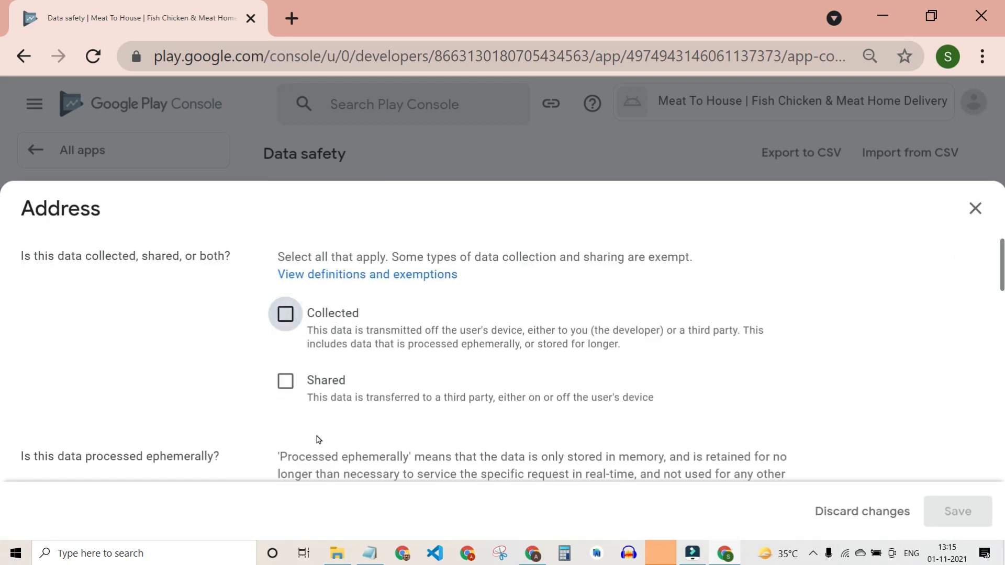
{"action": "scroll", "coordinate": [303, 318], "scroll_direction": "down", "scroll_amount": 6}
{"action": "left_click", "coordinate": [286, 242]}
{"action": "left_click", "coordinate": [285, 346]}
Set Account management as Address's only purpose and save it.
{"action": "scroll", "coordinate": [316, 424], "scroll_direction": "down", "scroll_amount": 2}
{"action": "scroll", "coordinate": [303, 387], "scroll_direction": "down", "scroll_amount": 2}
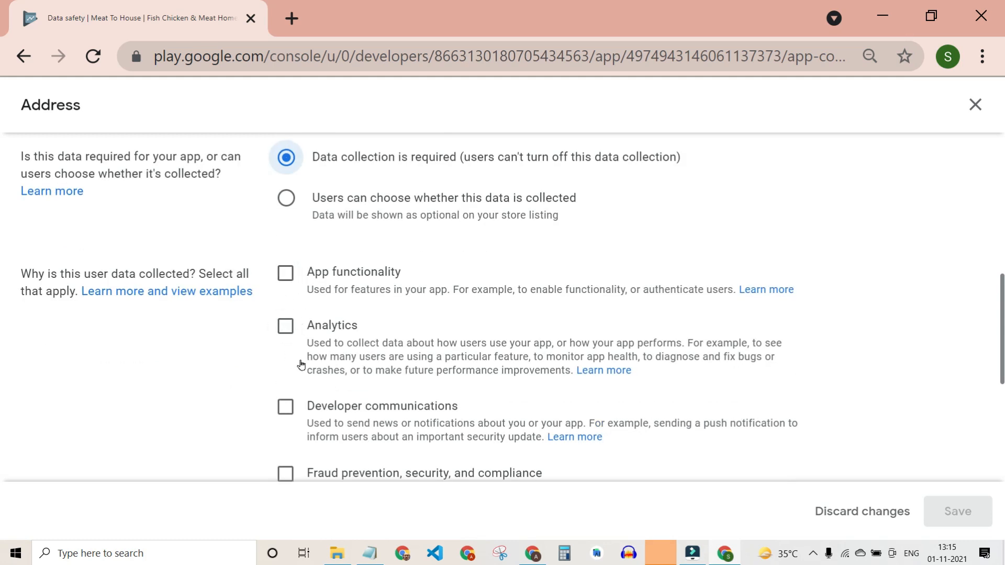
{"action": "scroll", "coordinate": [299, 363], "scroll_direction": "down", "scroll_amount": 5}
{"action": "left_click", "coordinate": [296, 414]}
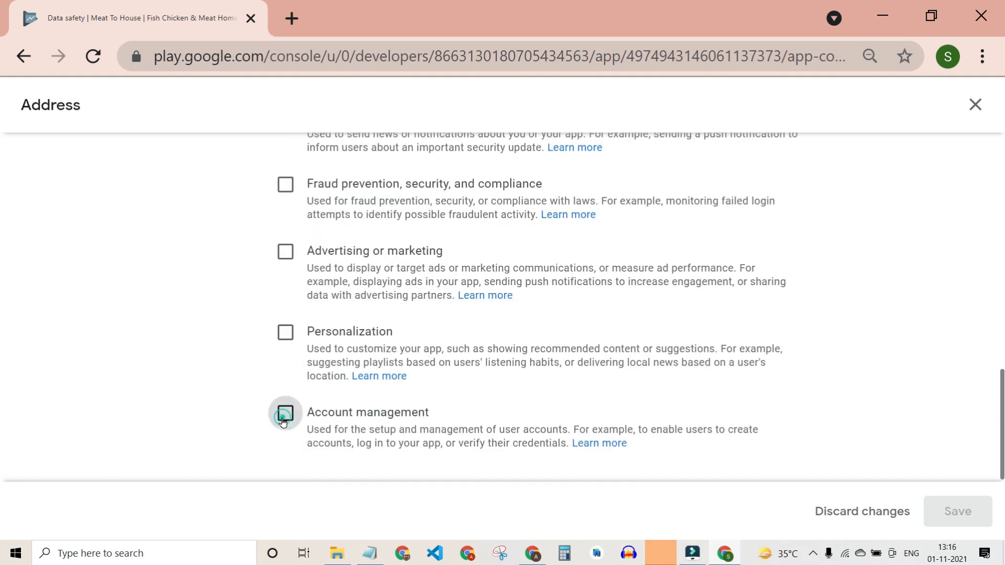
{"action": "scroll", "coordinate": [659, 421], "scroll_direction": "up", "scroll_amount": 2}
{"action": "scroll", "coordinate": [359, 417], "scroll_direction": "down", "scroll_amount": 2}
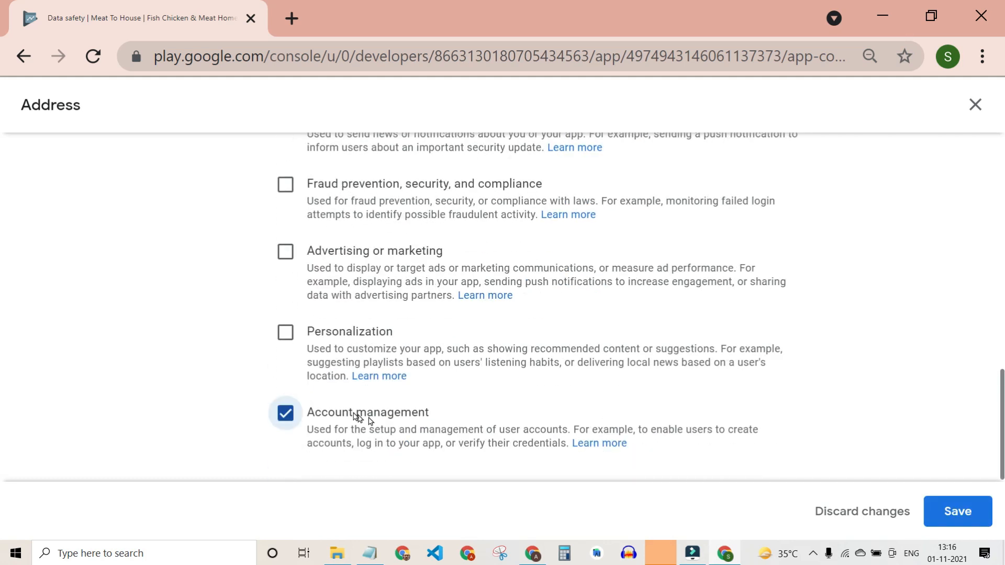
{"action": "scroll", "coordinate": [440, 298], "scroll_direction": "up", "scroll_amount": 2}
{"action": "scroll", "coordinate": [355, 354], "scroll_direction": "down", "scroll_amount": 2}
{"action": "left_click", "coordinate": [956, 512]}
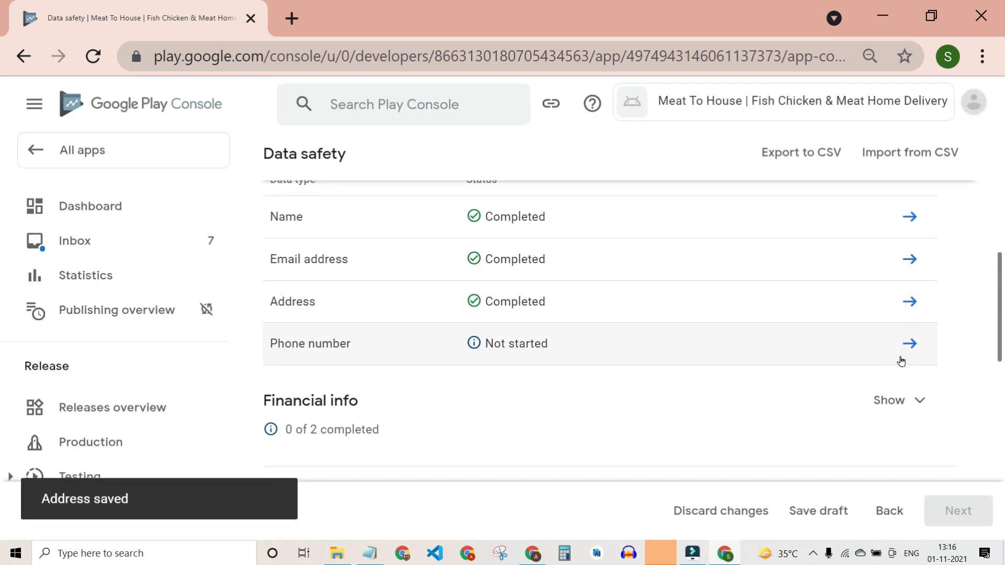
Open the Phone number questions and mark it collected, processed ephemerally and required.
{"action": "left_click", "coordinate": [901, 361]}
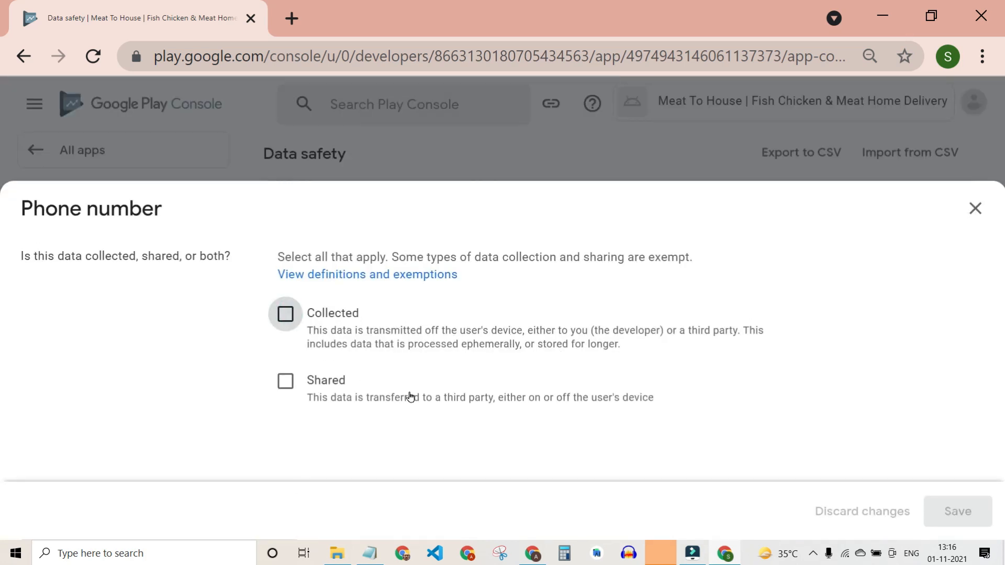
{"action": "left_click", "coordinate": [285, 314]}
{"action": "scroll", "coordinate": [410, 390], "scroll_direction": "down", "scroll_amount": 3}
{"action": "left_click", "coordinate": [291, 310]}
{"action": "scroll", "coordinate": [293, 387], "scroll_direction": "down", "scroll_amount": 2}
{"action": "left_click", "coordinate": [287, 320]}
Give Phone number the purposes App functionality and Account management, then save.
{"action": "scroll", "coordinate": [287, 432], "scroll_direction": "down", "scroll_amount": 2}
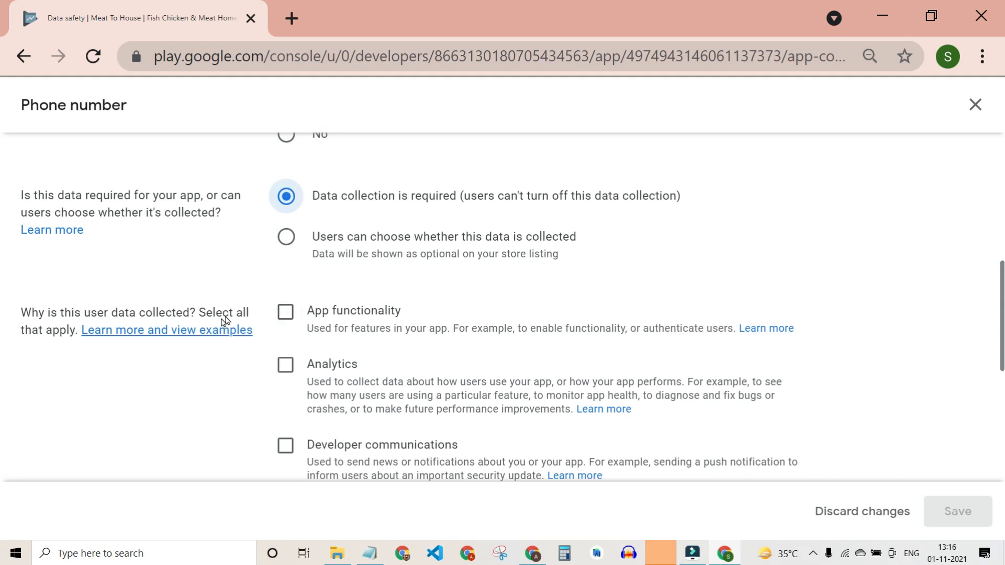
{"action": "left_click", "coordinate": [285, 312]}
{"action": "scroll", "coordinate": [439, 396], "scroll_direction": "down", "scroll_amount": 1}
{"action": "scroll", "coordinate": [441, 395], "scroll_direction": "down", "scroll_amount": 5}
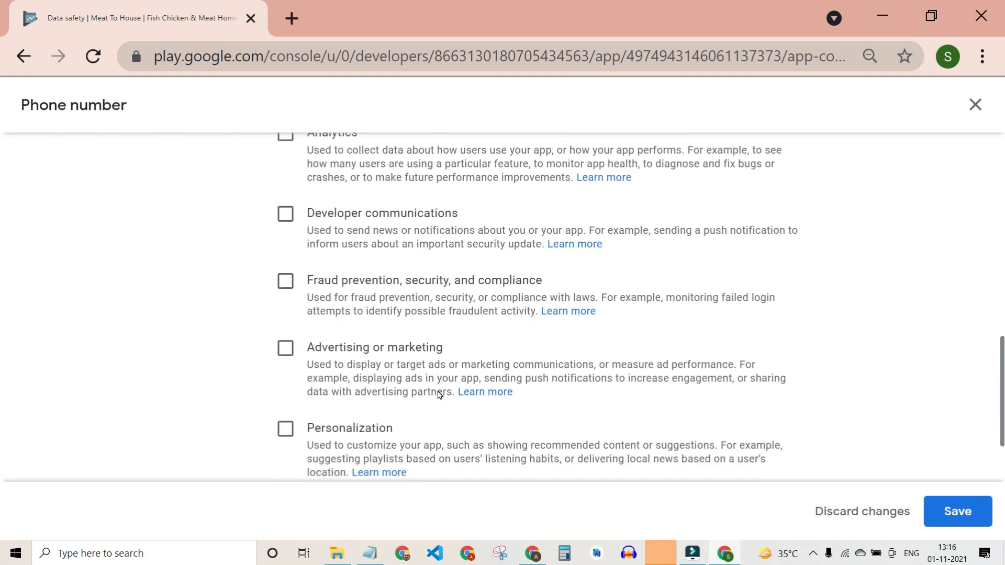
{"action": "left_click", "coordinate": [285, 414]}
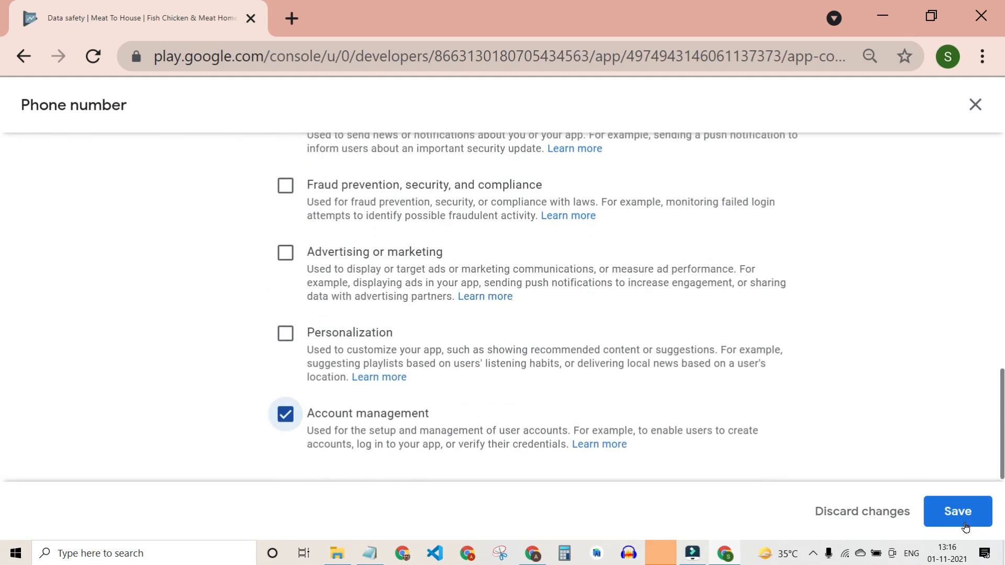
{"action": "left_click", "coordinate": [965, 524]}
{"action": "scroll", "coordinate": [898, 351], "scroll_direction": "up", "scroll_amount": 2}
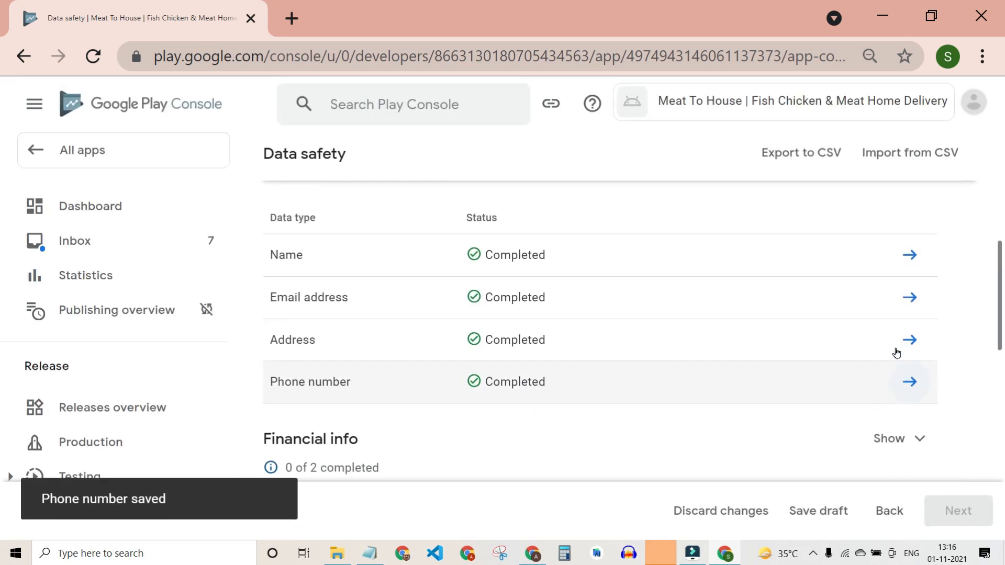
Expand the Location data types and open the Approximate location questions.
{"action": "scroll", "coordinate": [934, 287], "scroll_direction": "down", "scroll_amount": 4}
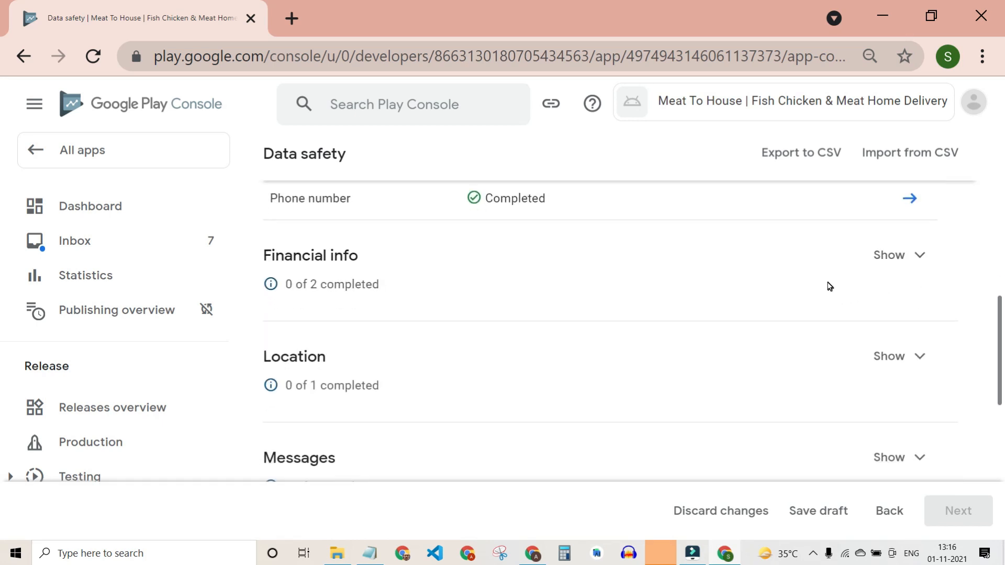
{"action": "scroll", "coordinate": [283, 258], "scroll_direction": "down", "scroll_amount": 1}
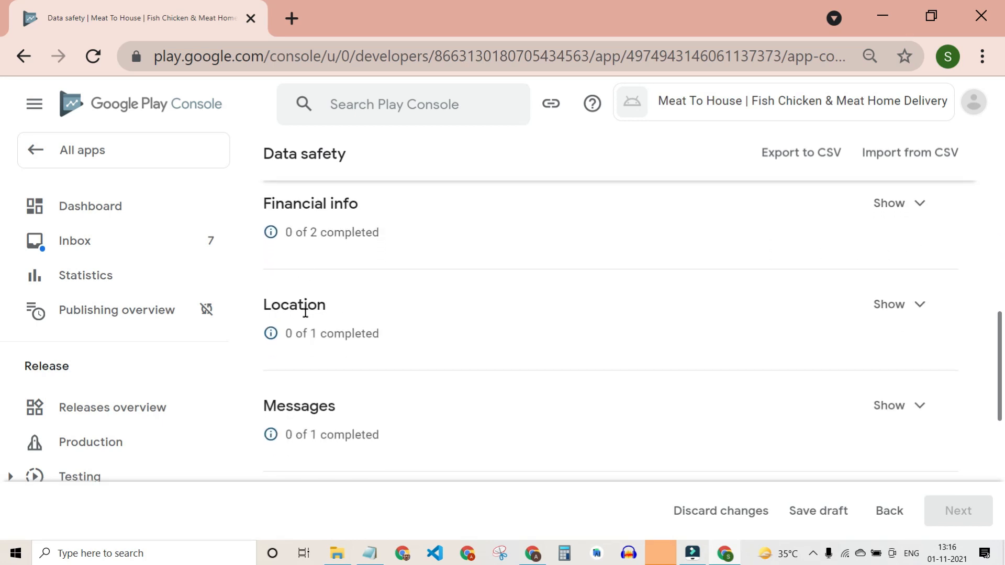
{"action": "left_click", "coordinate": [911, 313]}
{"action": "scroll", "coordinate": [544, 360], "scroll_direction": "down", "scroll_amount": 4}
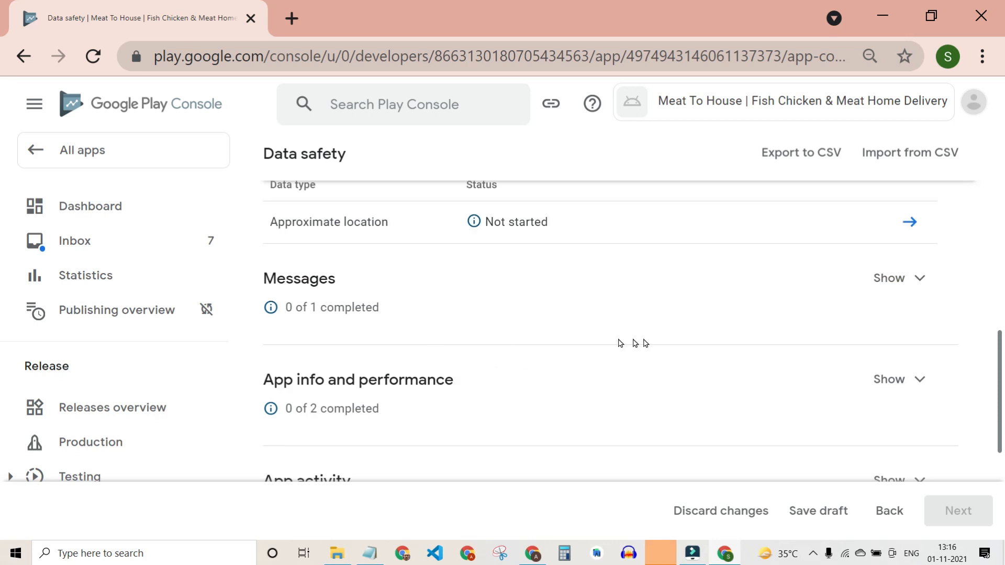
{"action": "scroll", "coordinate": [908, 287], "scroll_direction": "up", "scroll_amount": 2}
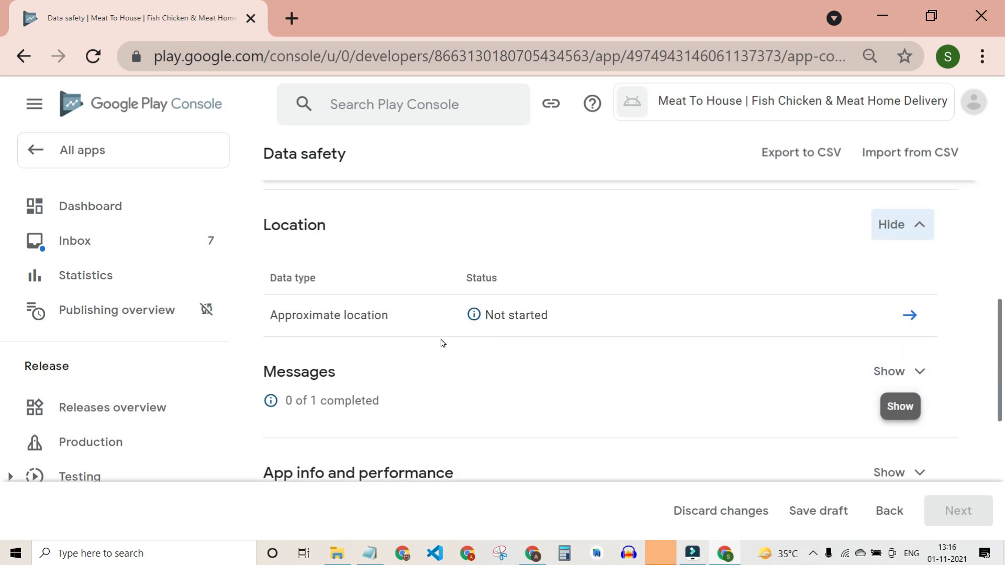
{"action": "left_click", "coordinate": [910, 318]}
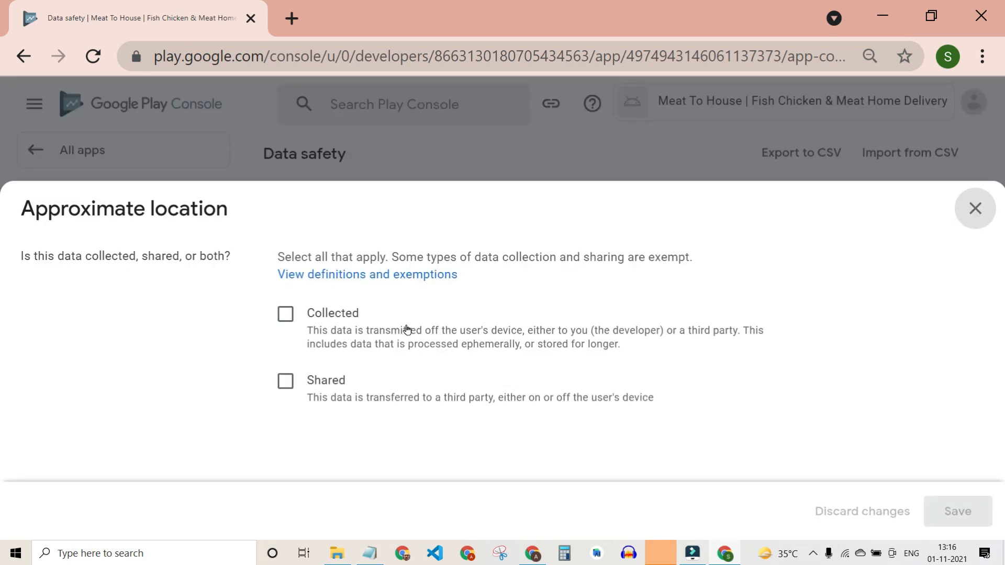
Mark Approximate location collected, ephemeral: Yes, and 'Users can choose whether this data is collected'.
{"action": "left_click", "coordinate": [286, 314]}
{"action": "scroll", "coordinate": [336, 412], "scroll_direction": "down", "scroll_amount": 4}
{"action": "left_click", "coordinate": [286, 338]}
{"action": "scroll", "coordinate": [312, 438], "scroll_direction": "down", "scroll_amount": 2}
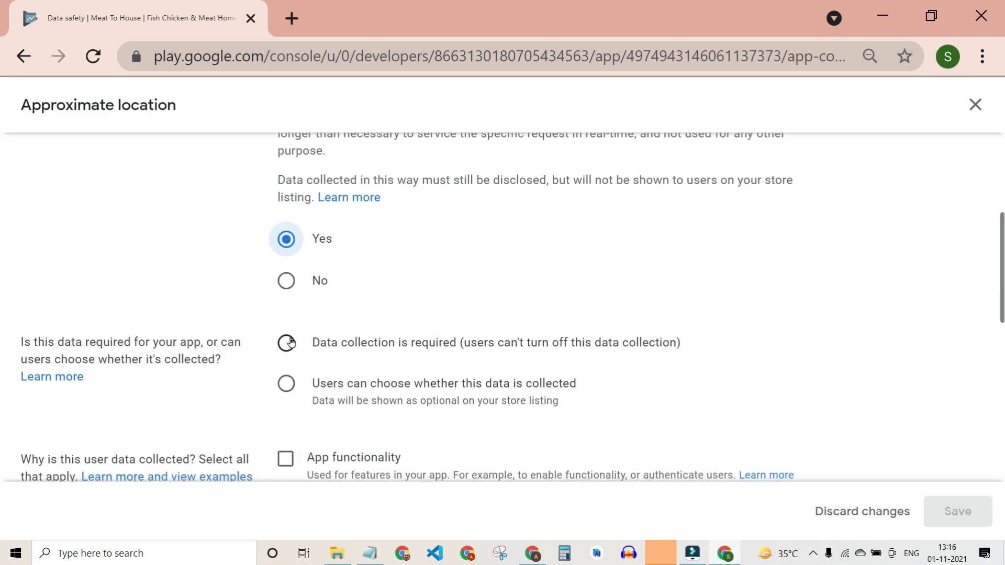
{"action": "left_click", "coordinate": [291, 342]}
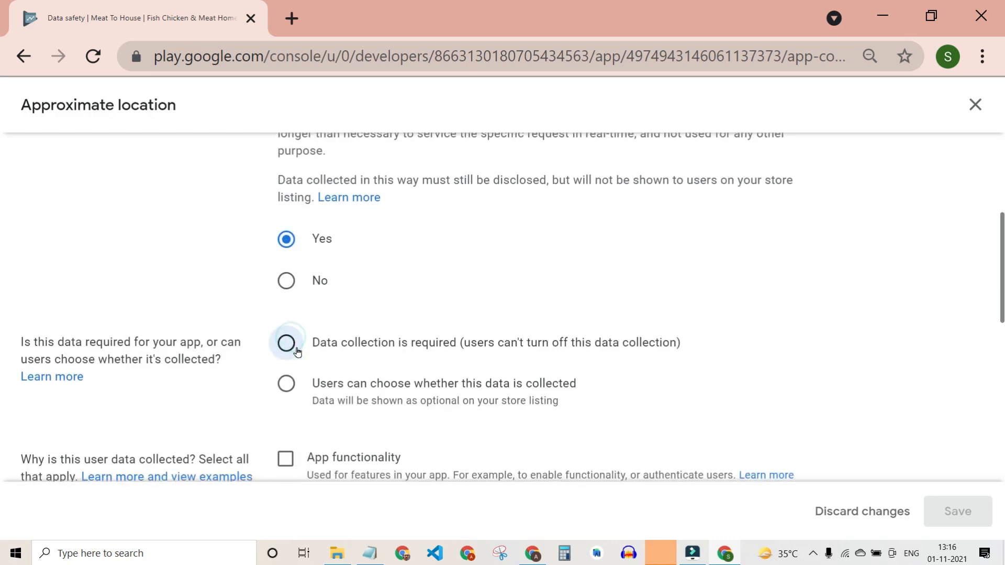
{"action": "left_click", "coordinate": [292, 393]}
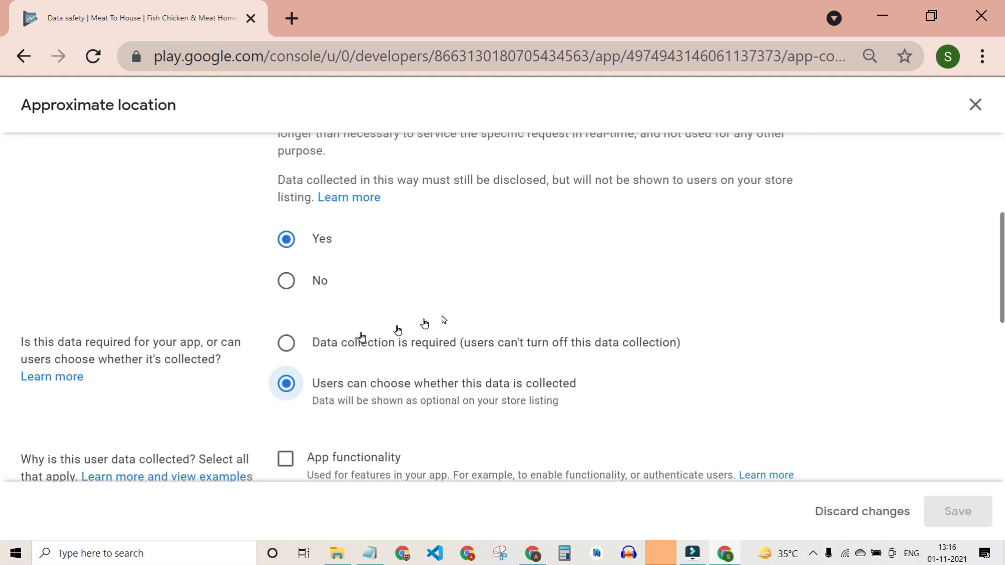
Leave App functionality unticked and tick Account management as an approximate location purpose.
{"action": "scroll", "coordinate": [375, 378], "scroll_direction": "down", "scroll_amount": 5}
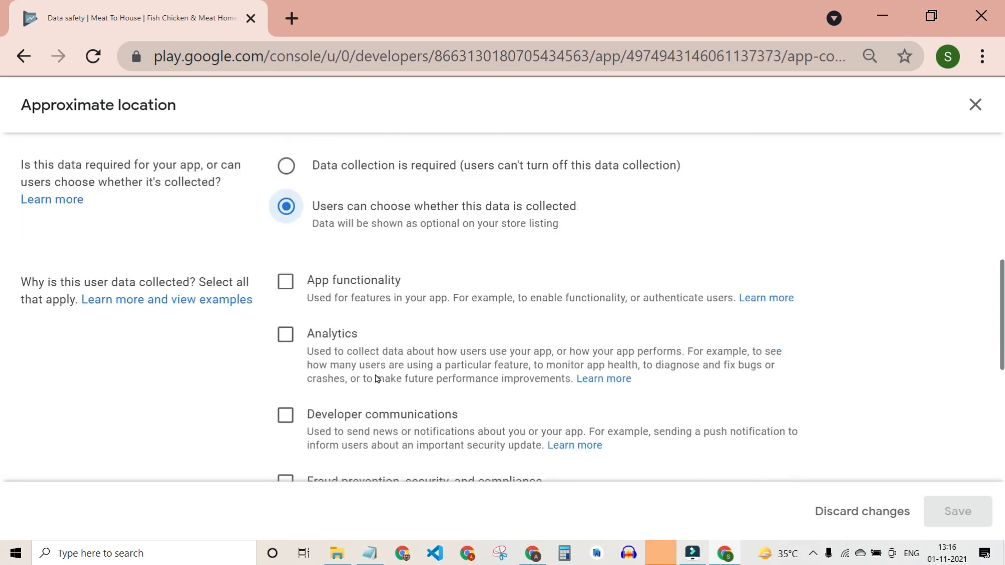
{"action": "scroll", "coordinate": [375, 378], "scroll_direction": "down", "scroll_amount": 4}
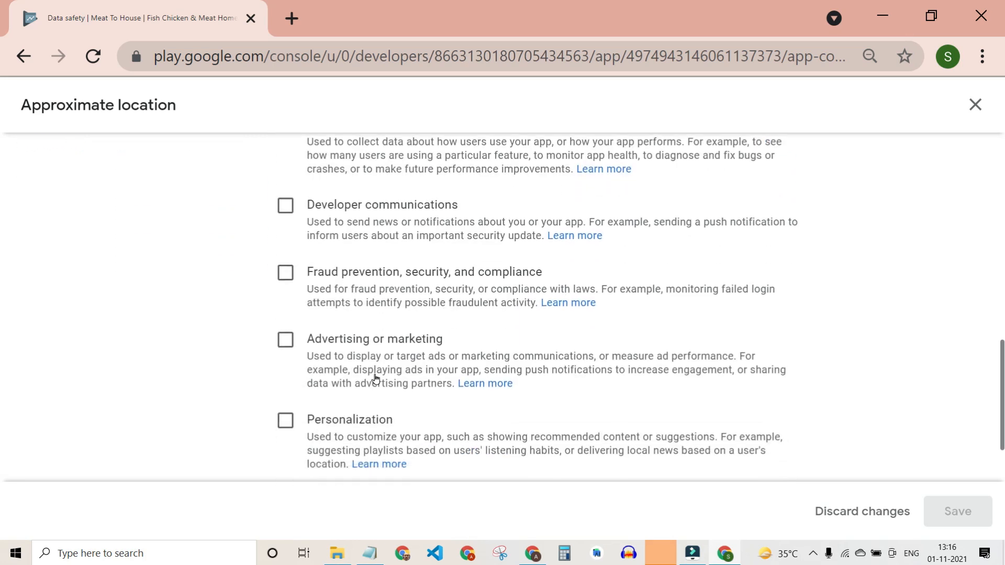
{"action": "scroll", "coordinate": [376, 380], "scroll_direction": "up", "scroll_amount": 1}
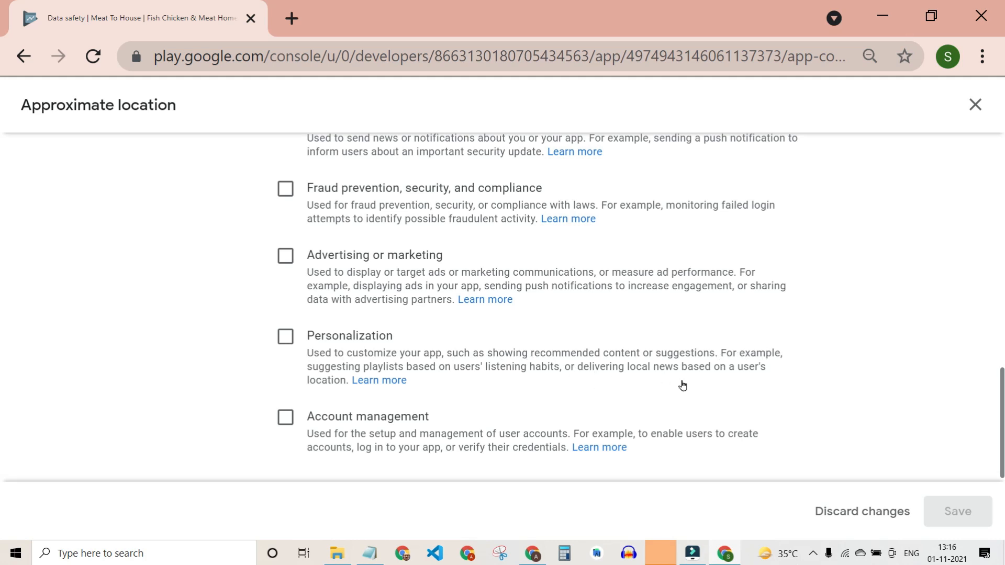
{"action": "scroll", "coordinate": [536, 387], "scroll_direction": "up", "scroll_amount": 6}
{"action": "left_click", "coordinate": [284, 314]}
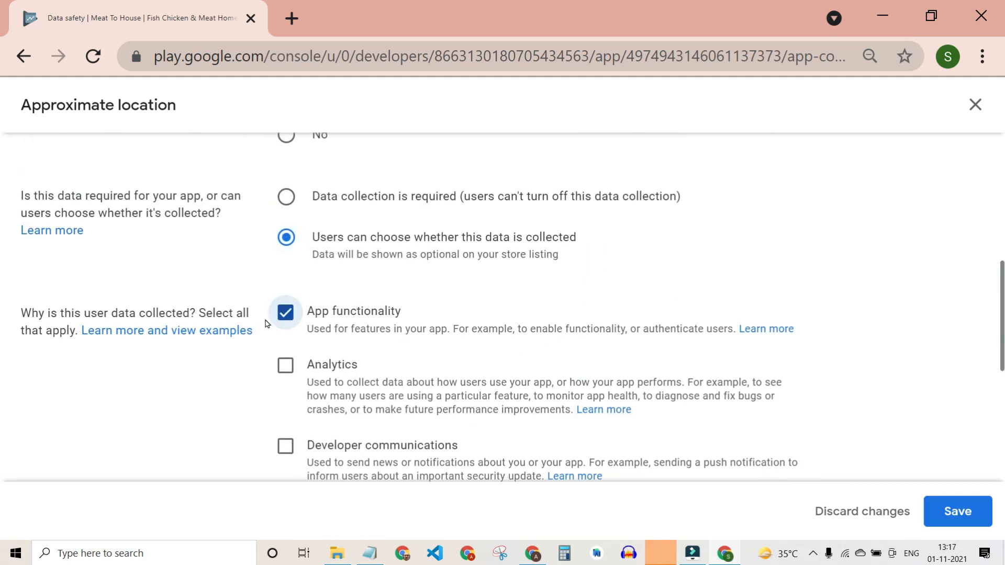
{"action": "key", "text": "space"}
{"action": "scroll", "coordinate": [411, 406], "scroll_direction": "down", "scroll_amount": 4}
{"action": "scroll", "coordinate": [411, 406], "scroll_direction": "down", "scroll_amount": 2}
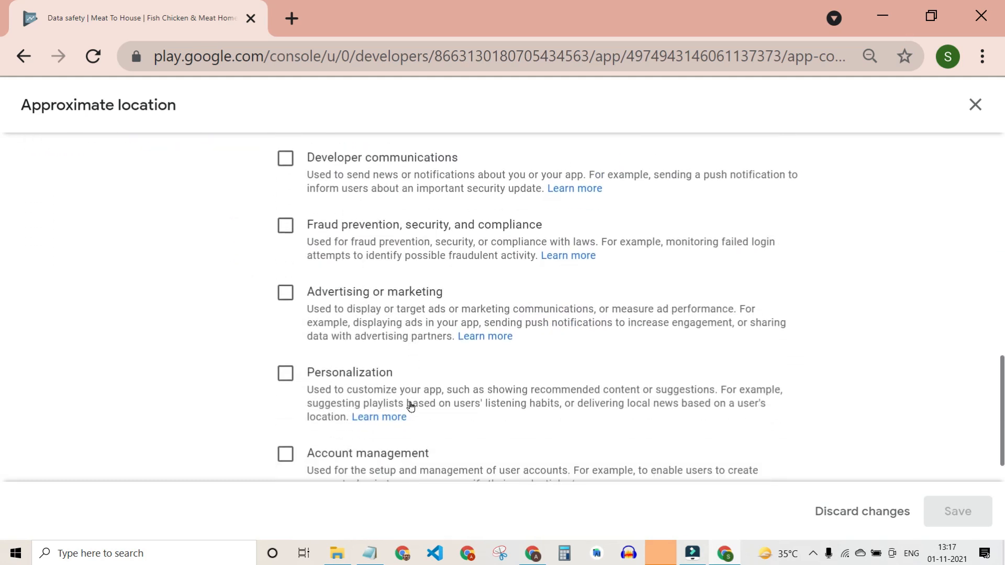
{"action": "scroll", "coordinate": [411, 406], "scroll_direction": "down", "scroll_amount": 1}
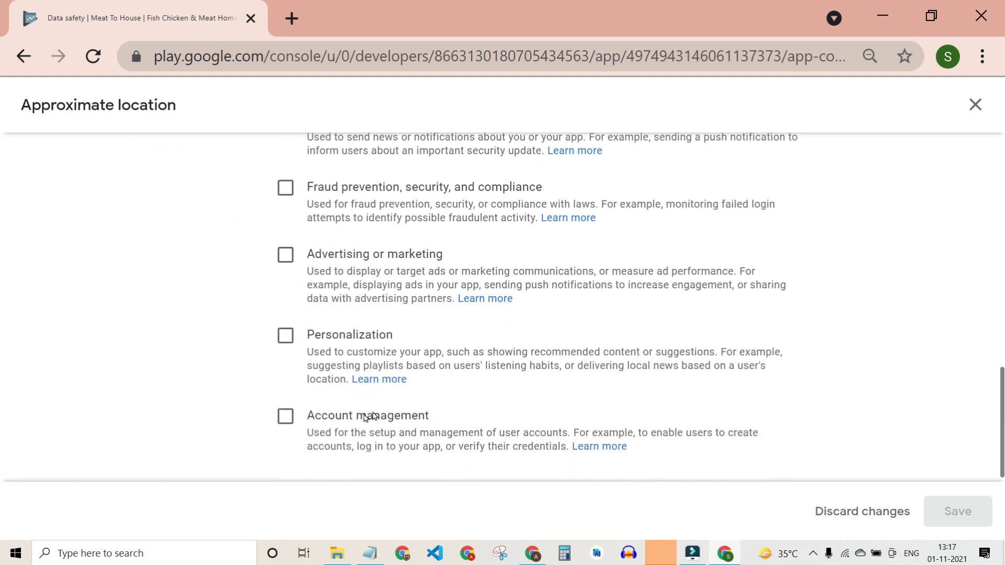
{"action": "left_click", "coordinate": [285, 415]}
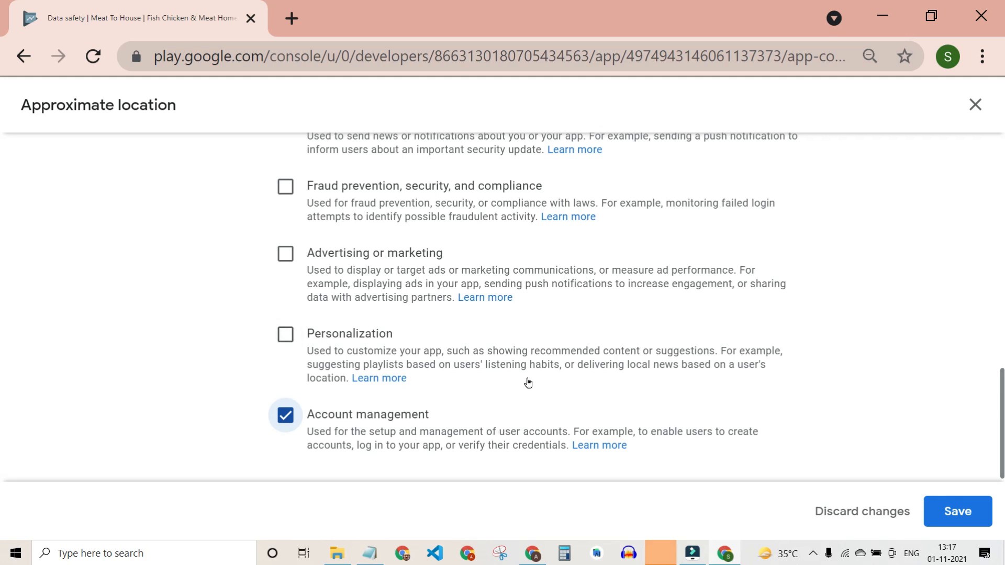
Add Personalization as a purpose and save the Approximate location answers.
{"action": "scroll", "coordinate": [527, 383], "scroll_direction": "up", "scroll_amount": 2}
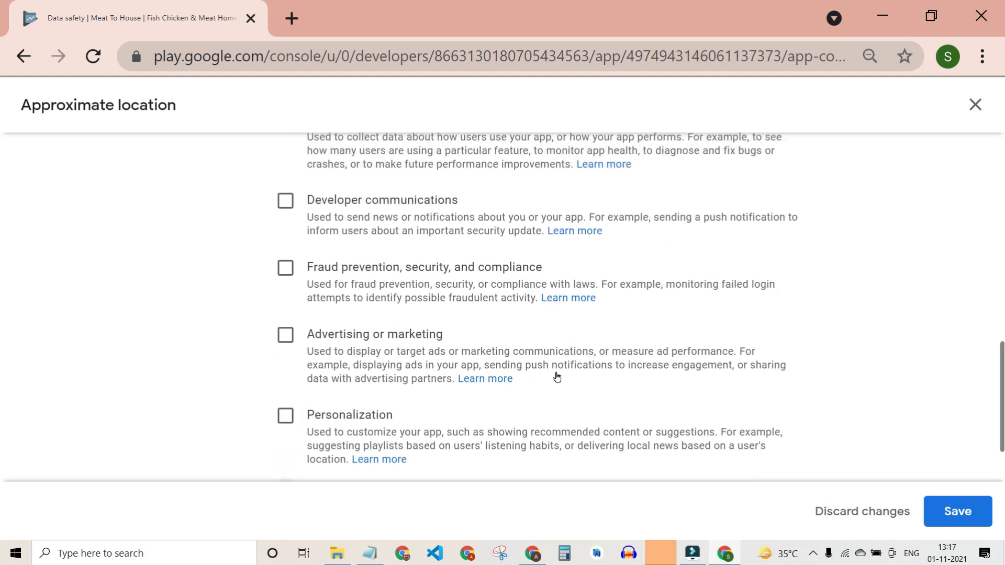
{"action": "scroll", "coordinate": [557, 377], "scroll_direction": "up", "scroll_amount": 2}
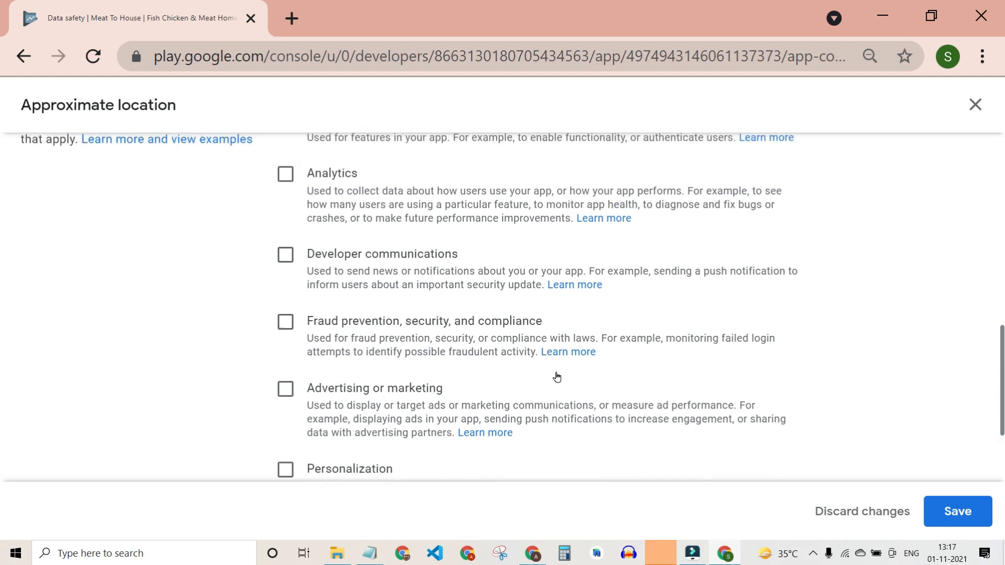
{"action": "scroll", "coordinate": [557, 376], "scroll_direction": "up", "scroll_amount": 2}
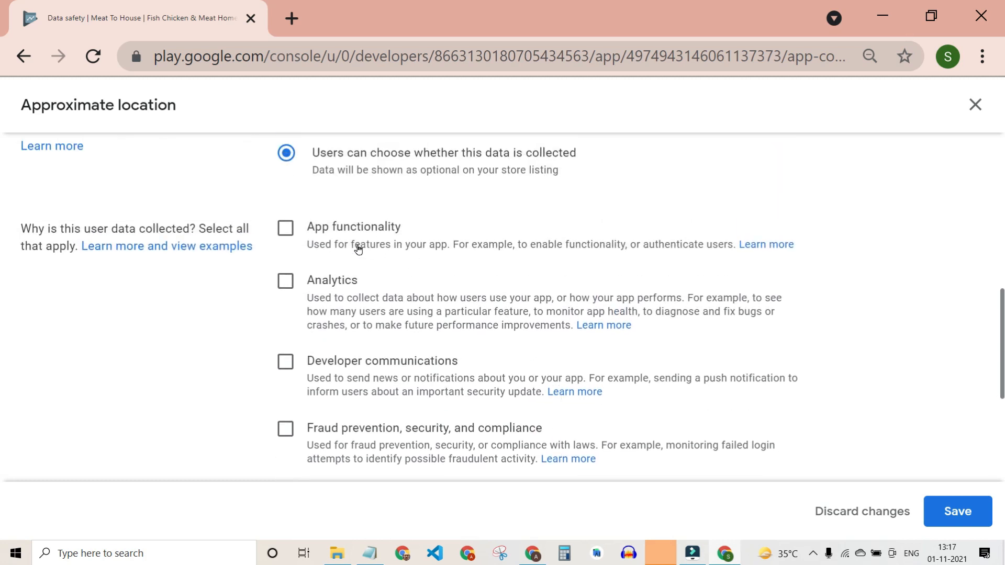
{"action": "scroll", "coordinate": [205, 358], "scroll_direction": "down", "scroll_amount": 5}
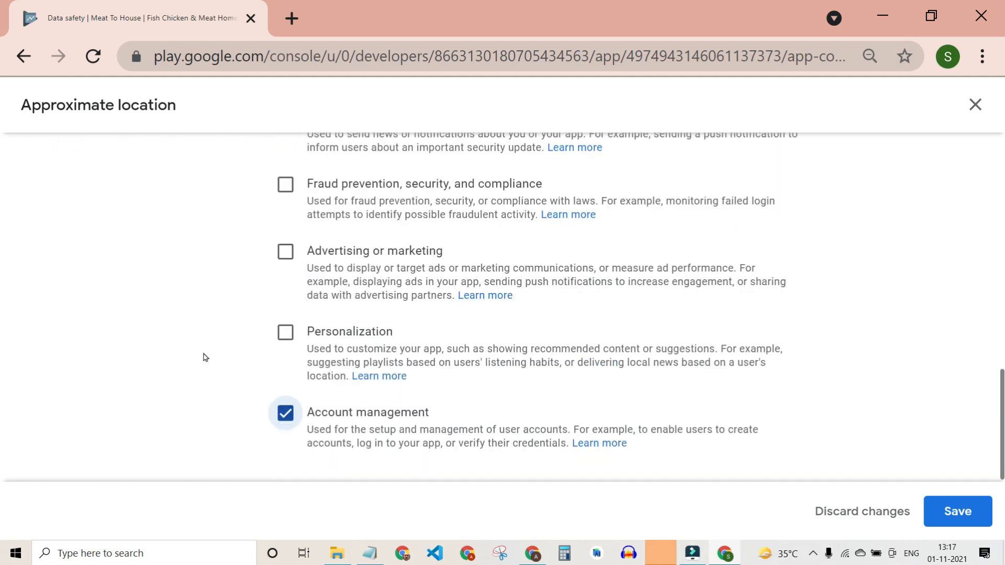
{"action": "left_click", "coordinate": [285, 333]}
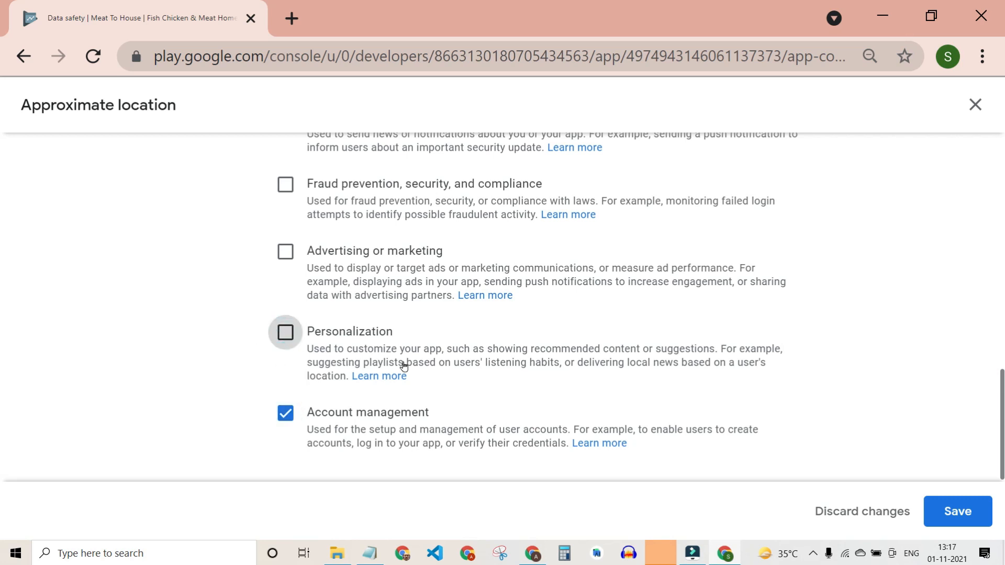
{"action": "scroll", "coordinate": [480, 360], "scroll_direction": "up", "scroll_amount": 4}
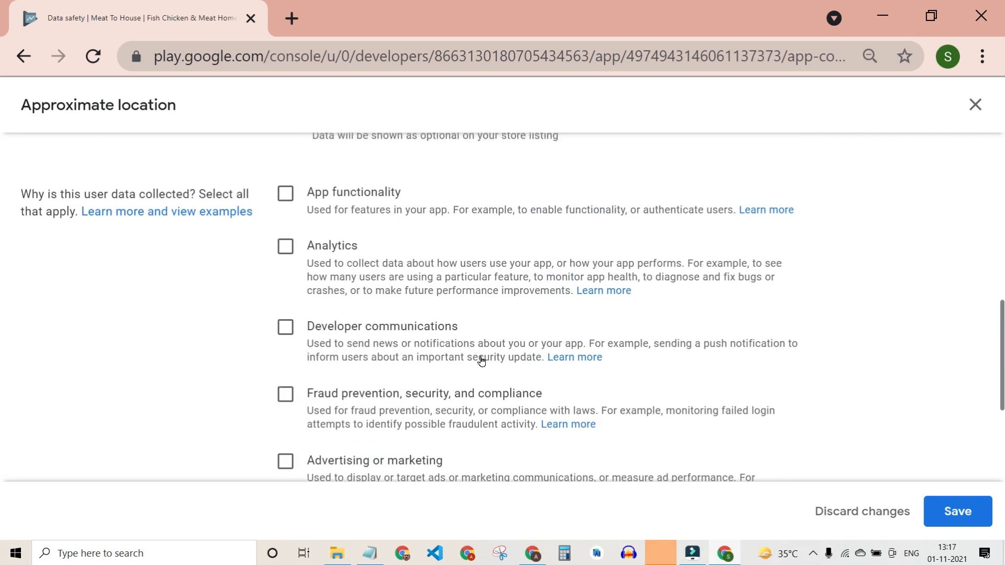
{"action": "scroll", "coordinate": [481, 361], "scroll_direction": "up", "scroll_amount": 3}
{"action": "scroll", "coordinate": [481, 361], "scroll_direction": "down", "scroll_amount": 7}
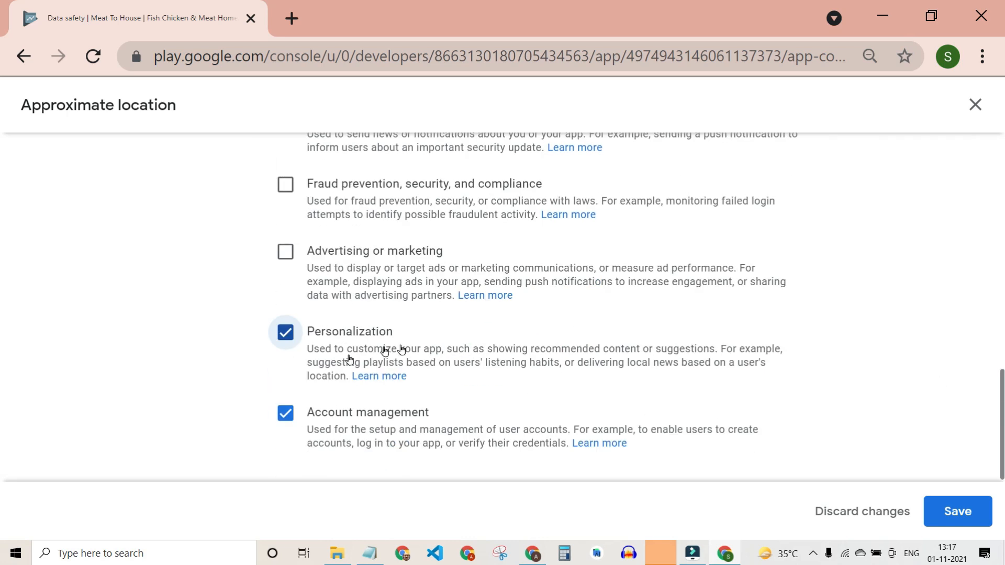
{"action": "left_click", "coordinate": [953, 510]}
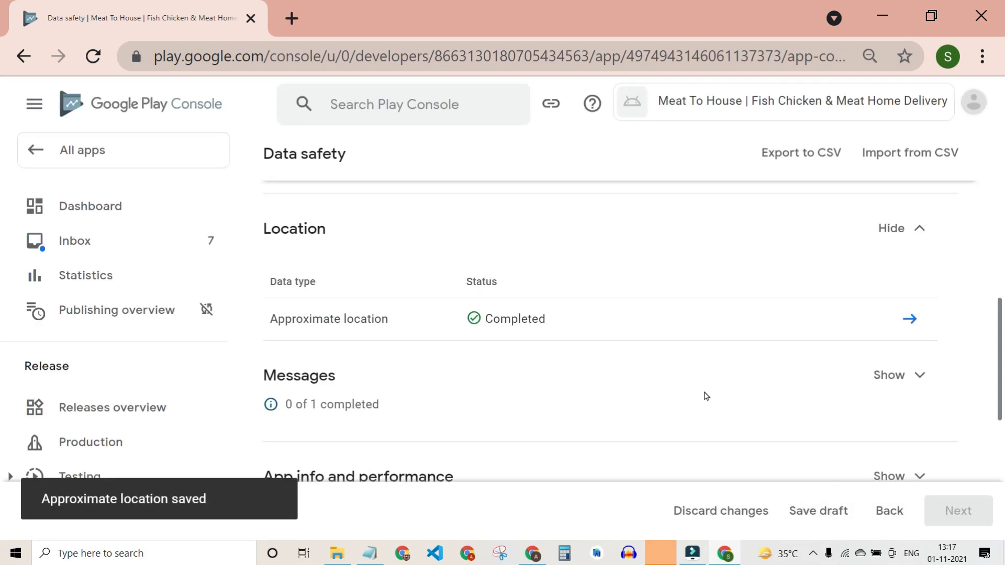
Collapse the Location section of the Data safety form.
{"action": "scroll", "coordinate": [691, 401], "scroll_direction": "down", "scroll_amount": 3}
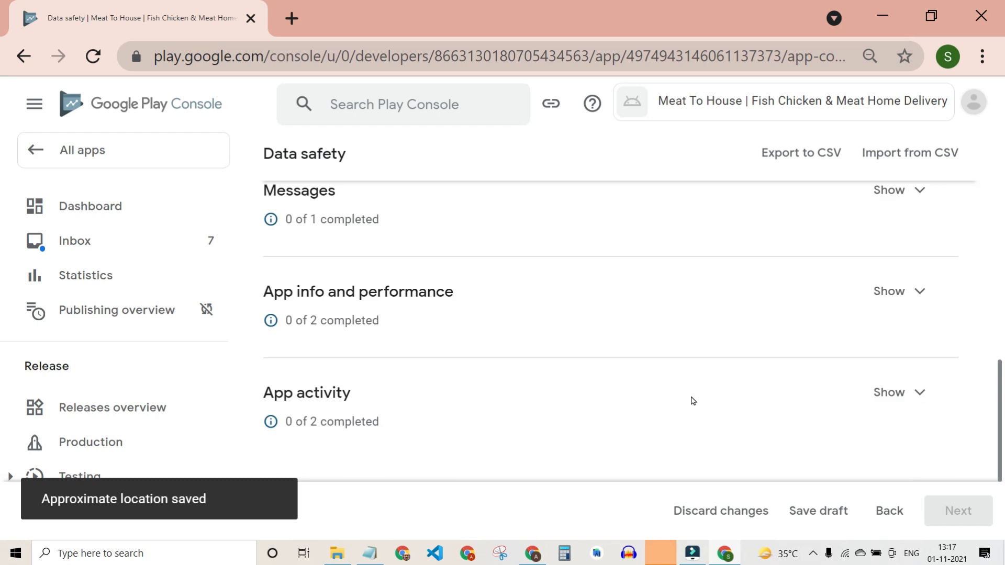
{"action": "left_click_drag", "start_coordinate": [290, 219], "coordinate": [334, 218]}
{"action": "left_click_drag", "start_coordinate": [289, 320], "coordinate": [339, 324]}
{"action": "scroll", "coordinate": [346, 335], "scroll_direction": "down", "scroll_amount": 2}
{"action": "scroll", "coordinate": [350, 337], "scroll_direction": "up", "scroll_amount": 6}
{"action": "scroll", "coordinate": [354, 336], "scroll_direction": "up", "scroll_amount": 4}
{"action": "scroll", "coordinate": [356, 335], "scroll_direction": "down", "scroll_amount": 6}
{"action": "scroll", "coordinate": [361, 333], "scroll_direction": "down", "scroll_amount": 5}
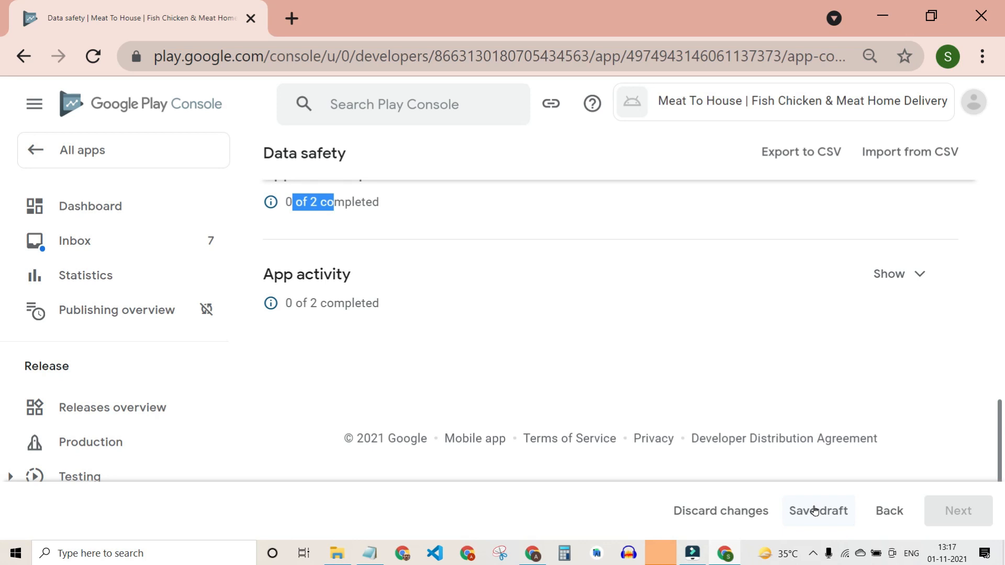
{"action": "scroll", "coordinate": [886, 489], "scroll_direction": "up", "scroll_amount": 5}
{"action": "scroll", "coordinate": [884, 483], "scroll_direction": "down", "scroll_amount": 1}
{"action": "scroll", "coordinate": [884, 456], "scroll_direction": "up", "scroll_amount": 2}
{"action": "left_click", "coordinate": [917, 329]}
Show the Messages data types and open the Other in-app messages declaration.
{"action": "scroll", "coordinate": [909, 350], "scroll_direction": "up", "scroll_amount": 2}
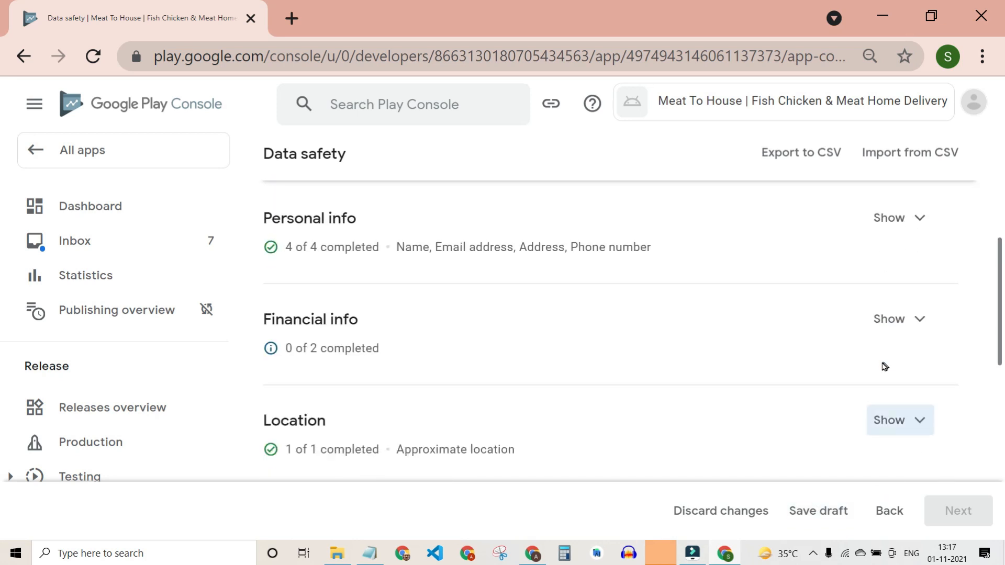
{"action": "scroll", "coordinate": [366, 322], "scroll_direction": "up", "scroll_amount": 1}
{"action": "scroll", "coordinate": [440, 333], "scroll_direction": "down", "scroll_amount": 6}
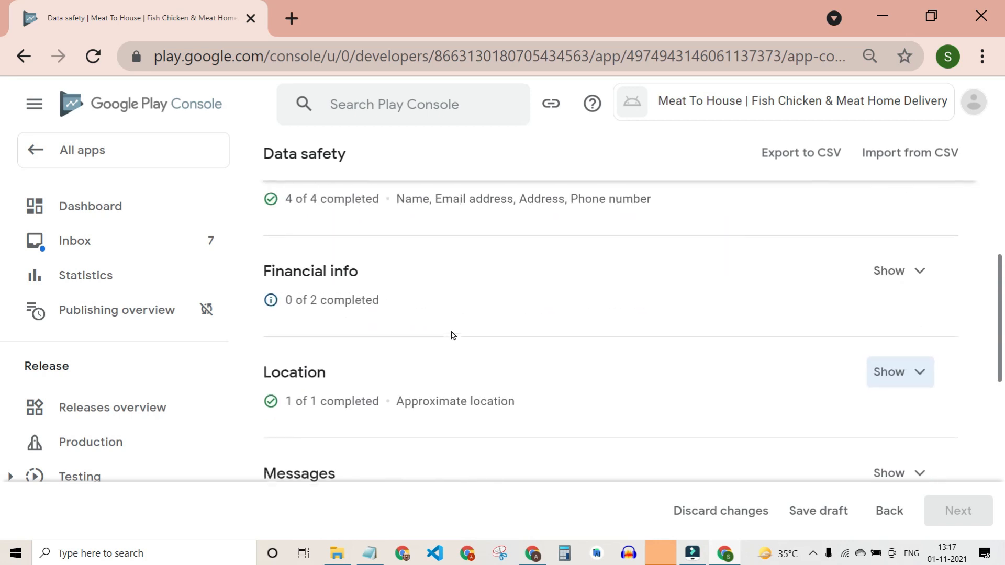
{"action": "left_click", "coordinate": [932, 263]}
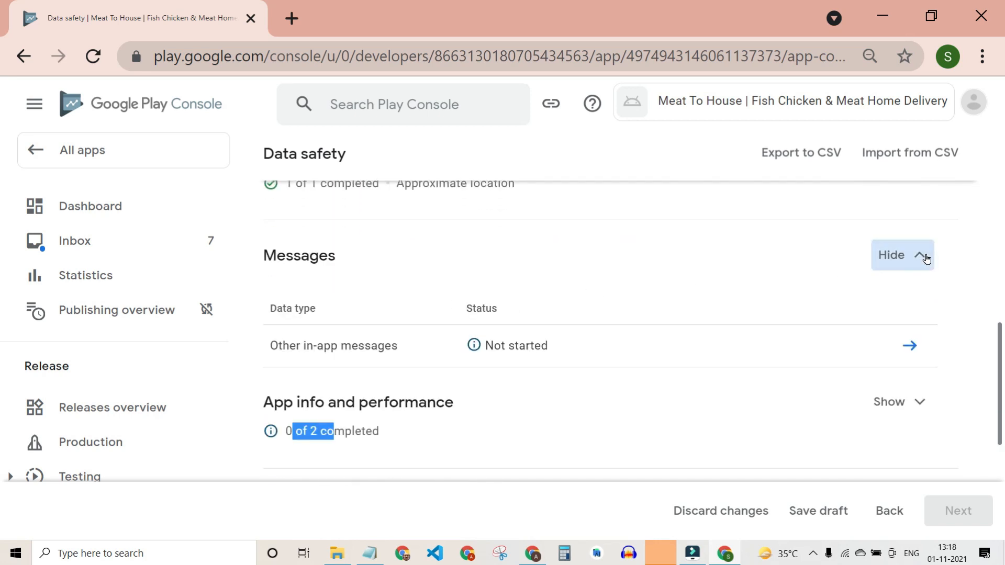
{"action": "left_click", "coordinate": [909, 347]}
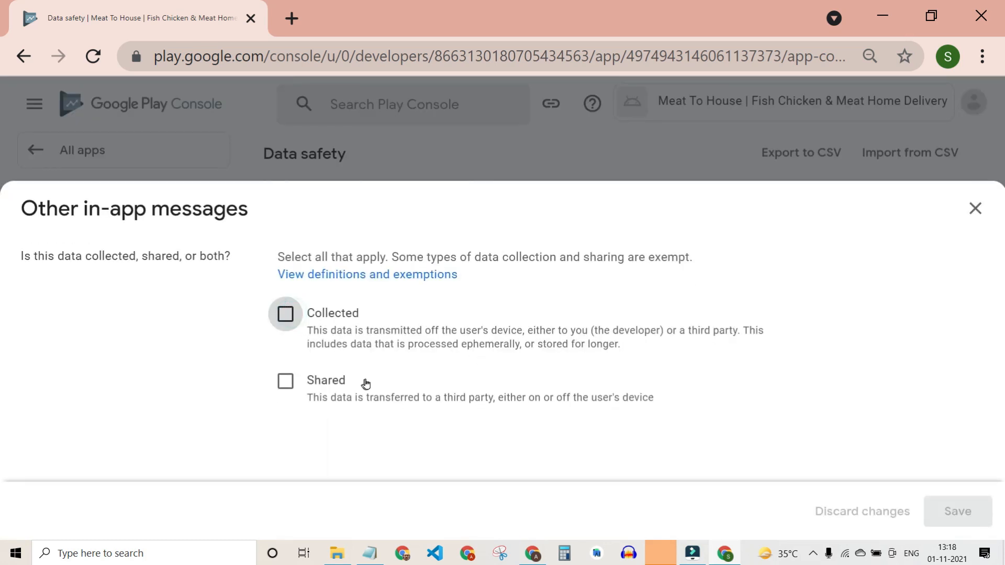
Answer Yes to ephemeral processing and let users choose whether messages are collected.
{"action": "scroll", "coordinate": [371, 378], "scroll_direction": "down", "scroll_amount": 4}
{"action": "left_click", "coordinate": [283, 203]}
{"action": "scroll", "coordinate": [301, 293], "scroll_direction": "down", "scroll_amount": 2}
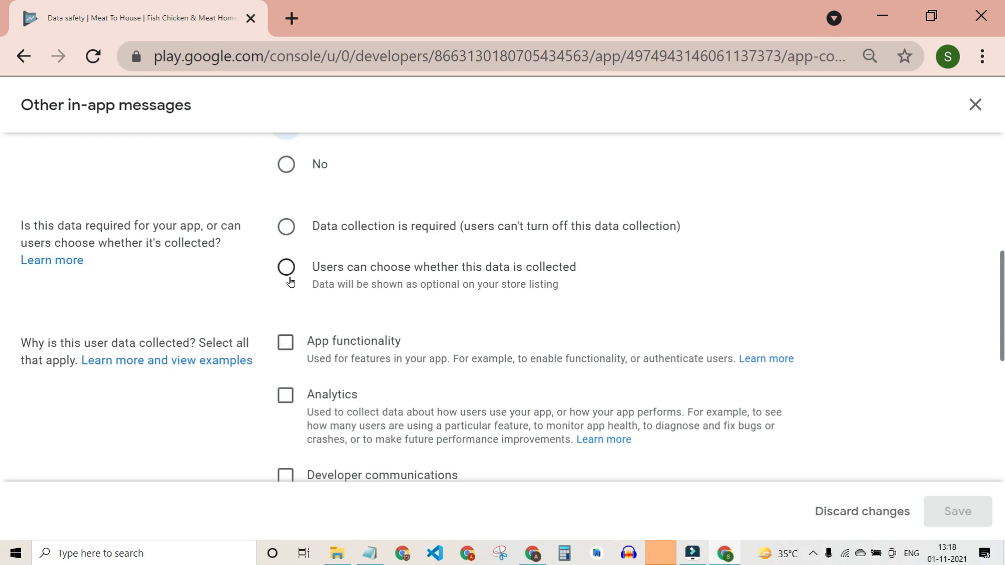
{"action": "scroll", "coordinate": [291, 341], "scroll_direction": "down", "scroll_amount": 1}
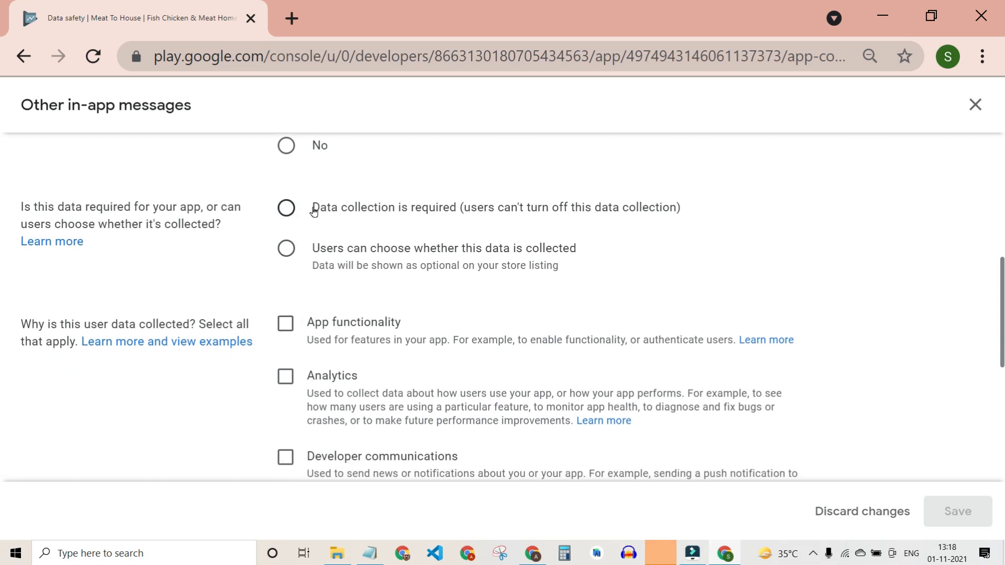
{"action": "left_click", "coordinate": [293, 252]}
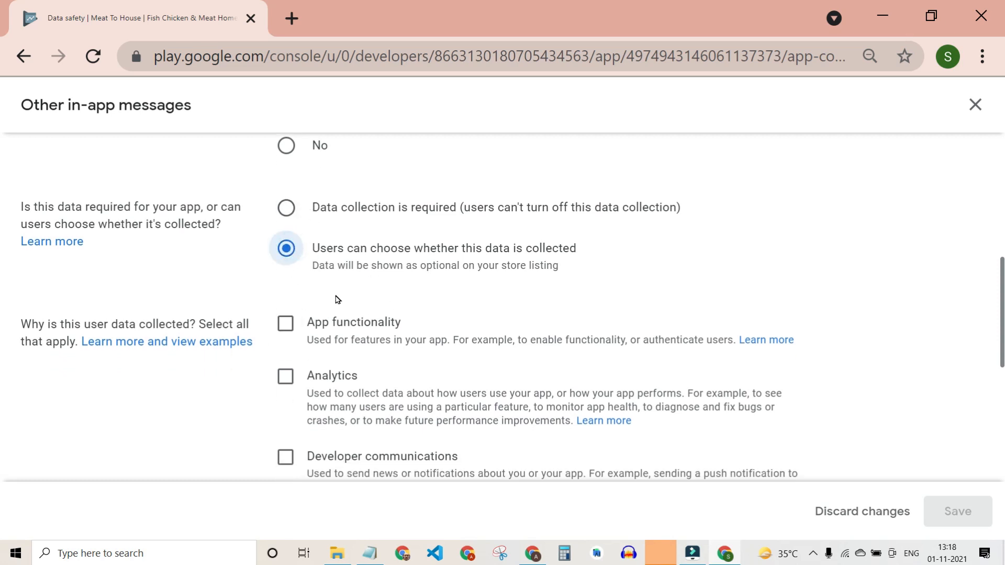
Set the purposes to Personalization and Account management, without Advertising or marketing, and save.
{"action": "scroll", "coordinate": [337, 298], "scroll_direction": "down", "scroll_amount": 2}
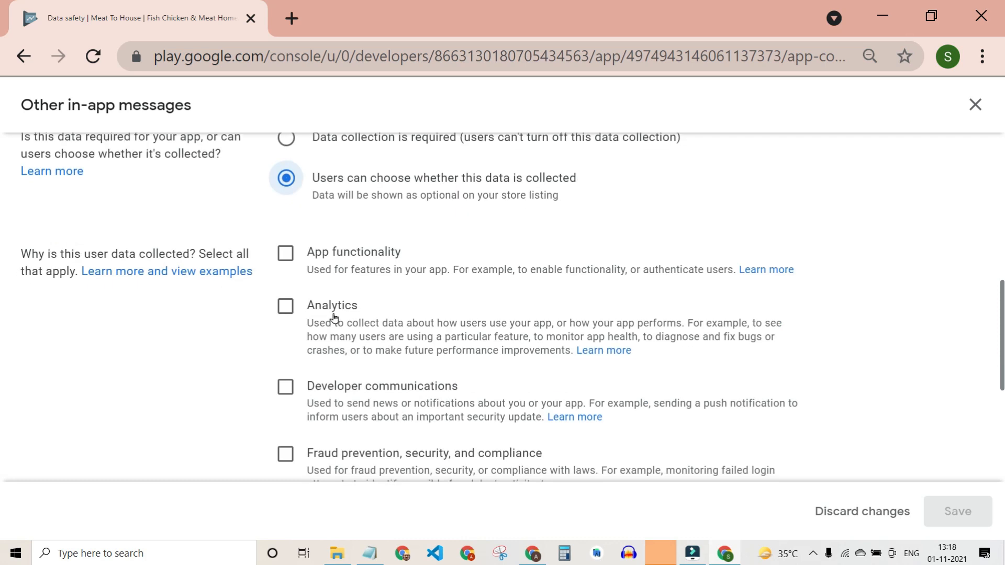
{"action": "scroll", "coordinate": [284, 287], "scroll_direction": "down", "scroll_amount": 5}
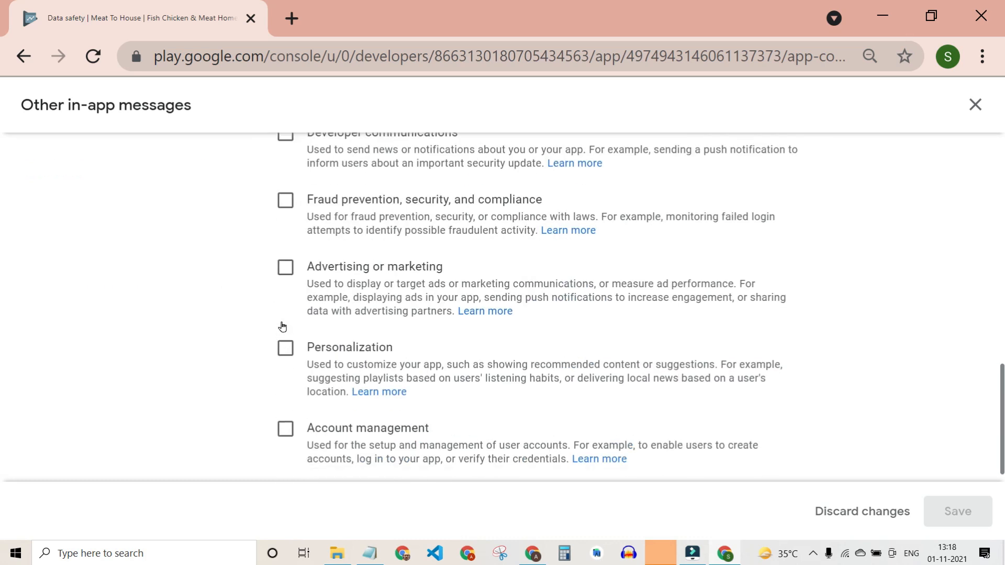
{"action": "left_click", "coordinate": [277, 270]}
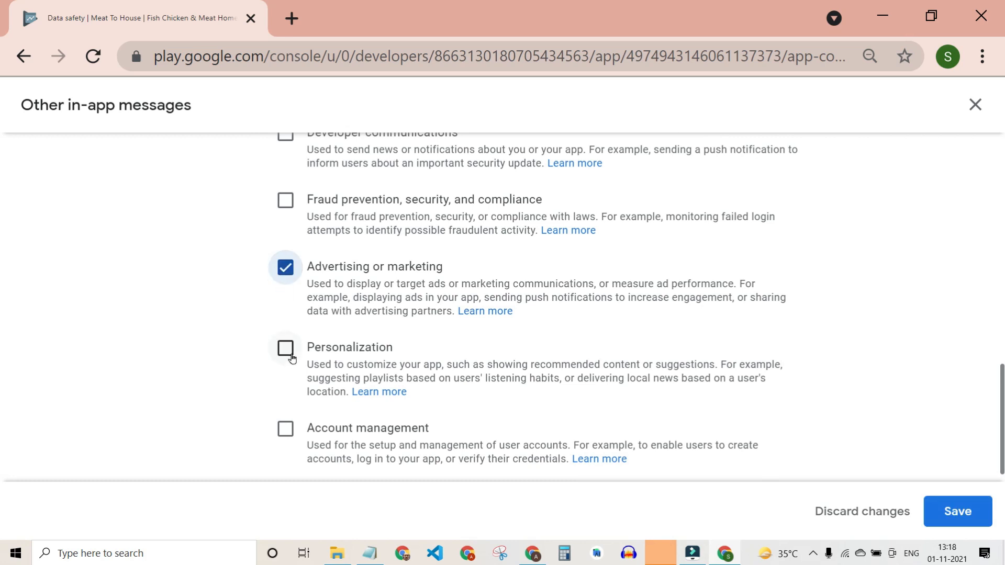
{"action": "scroll", "coordinate": [292, 366], "scroll_direction": "up", "scroll_amount": 2}
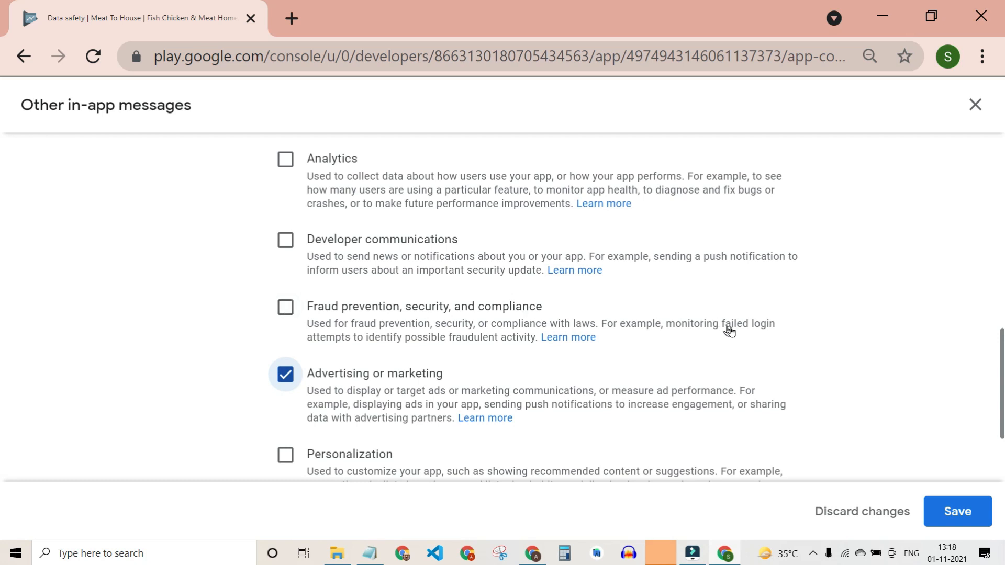
{"action": "scroll", "coordinate": [701, 334], "scroll_direction": "up", "scroll_amount": 1}
{"action": "scroll", "coordinate": [538, 348], "scroll_direction": "down", "scroll_amount": 3}
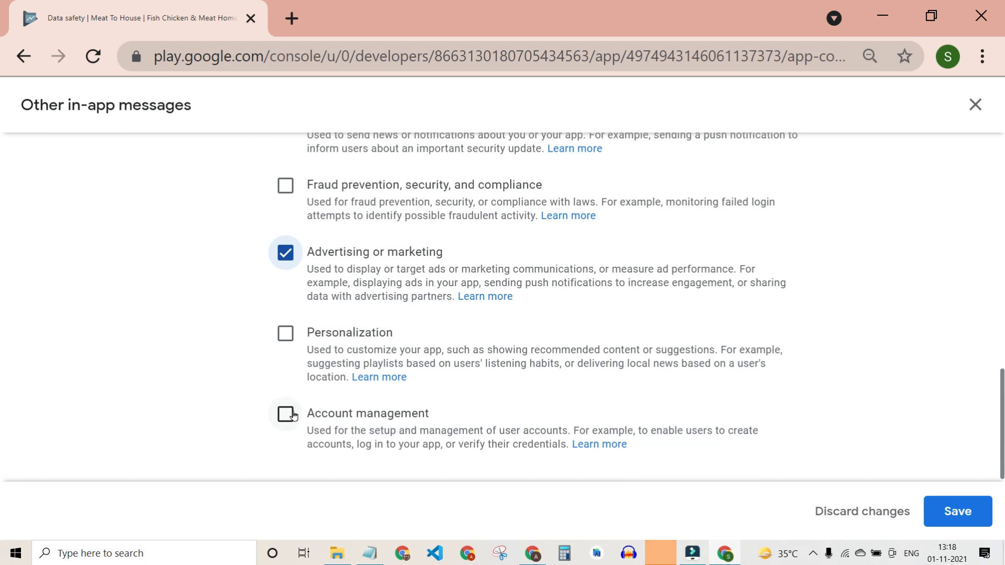
{"action": "left_click", "coordinate": [292, 415]}
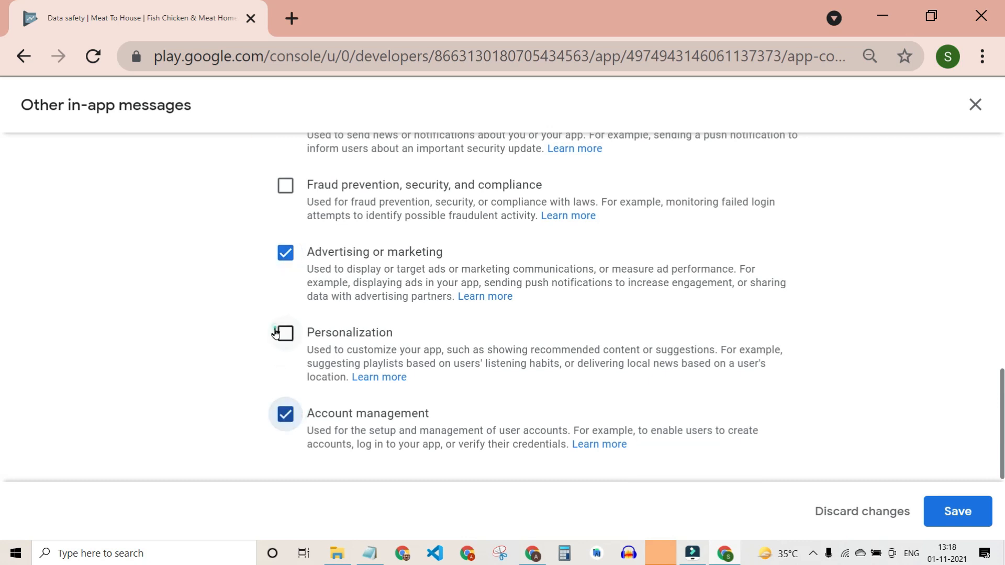
{"action": "left_click", "coordinate": [282, 332]}
{"action": "left_click", "coordinate": [278, 251]}
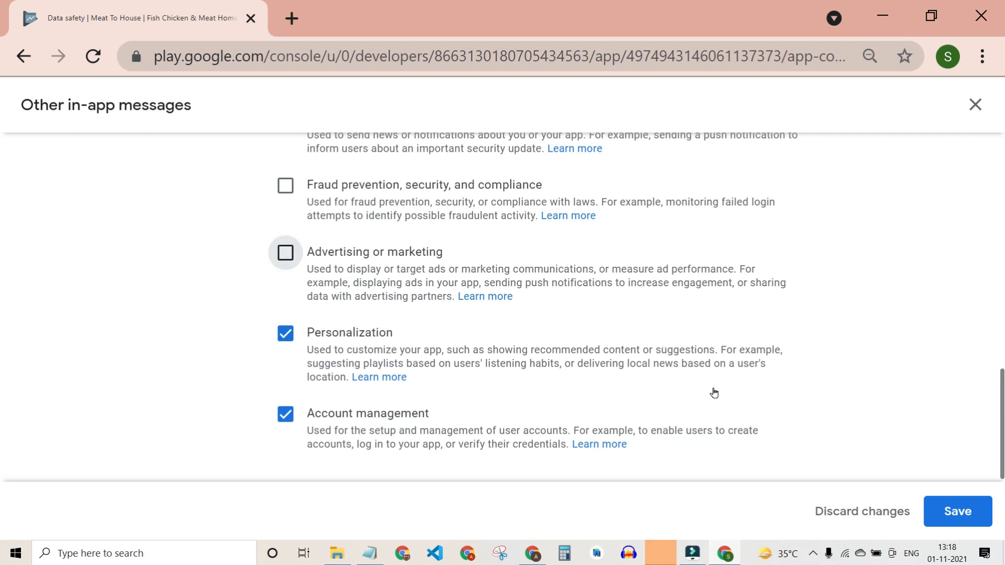
{"action": "scroll", "coordinate": [713, 391], "scroll_direction": "up", "scroll_amount": 3}
{"action": "scroll", "coordinate": [714, 393], "scroll_direction": "down", "scroll_amount": 3}
{"action": "left_click", "coordinate": [958, 509]}
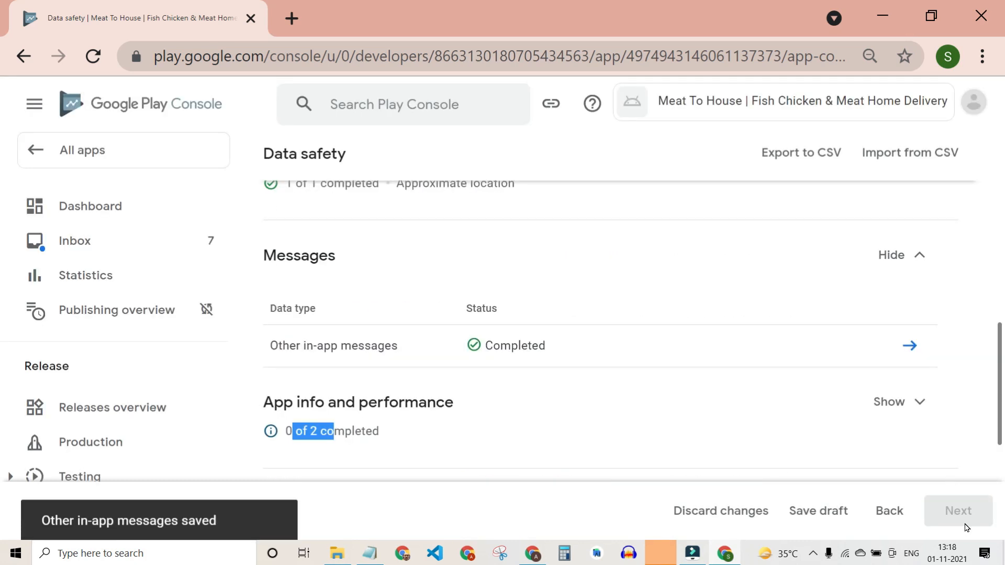
Open Crash logs under App info and performance and mark it collected, ephemeral, for Analytics.
{"action": "scroll", "coordinate": [834, 406], "scroll_direction": "down", "scroll_amount": 2}
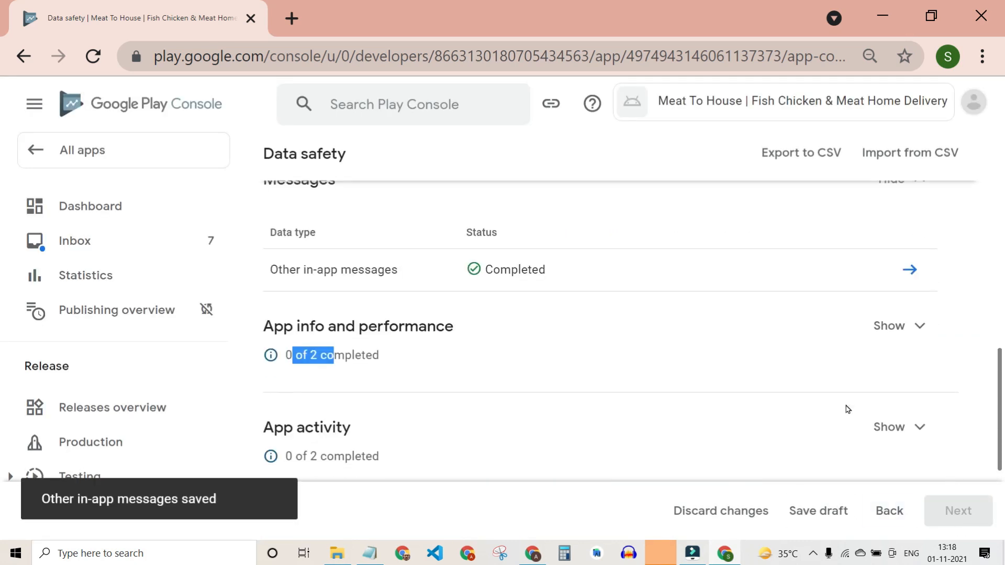
{"action": "left_click", "coordinate": [899, 314]}
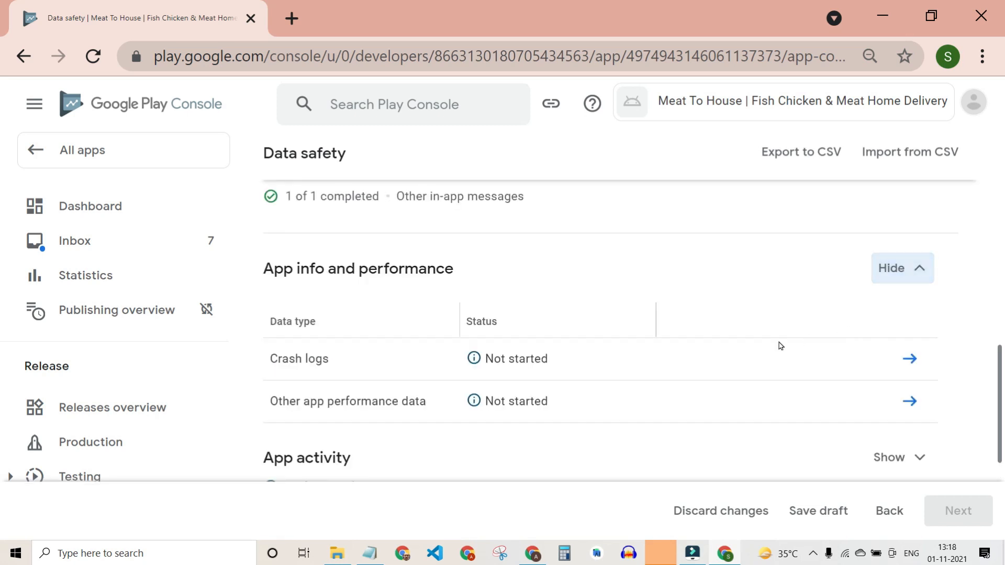
{"action": "left_click", "coordinate": [915, 364]}
{"action": "left_click", "coordinate": [285, 314]}
{"action": "scroll", "coordinate": [363, 387], "scroll_direction": "down", "scroll_amount": 4}
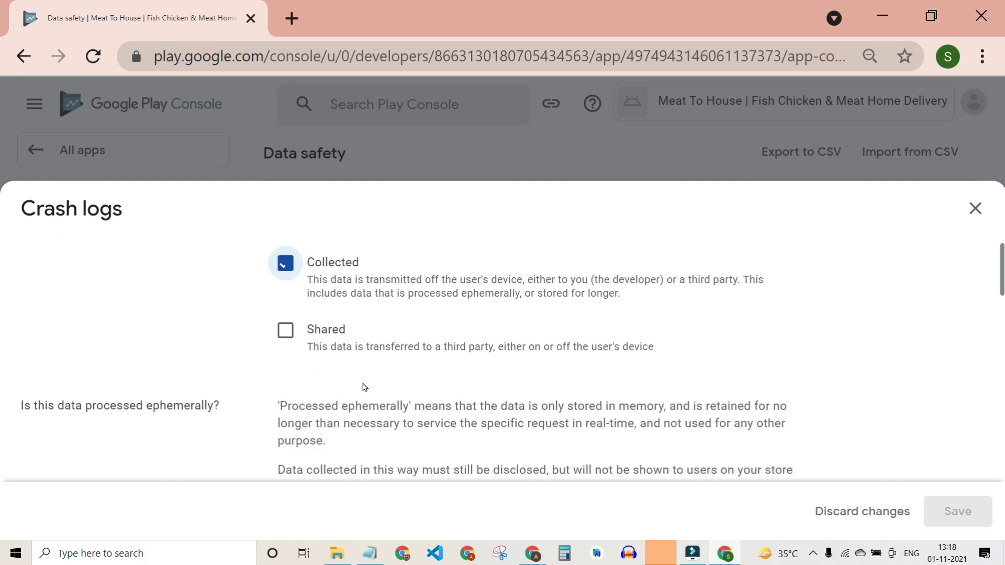
{"action": "left_click", "coordinate": [281, 309]}
{"action": "scroll", "coordinate": [314, 377], "scroll_direction": "down", "scroll_amount": 4}
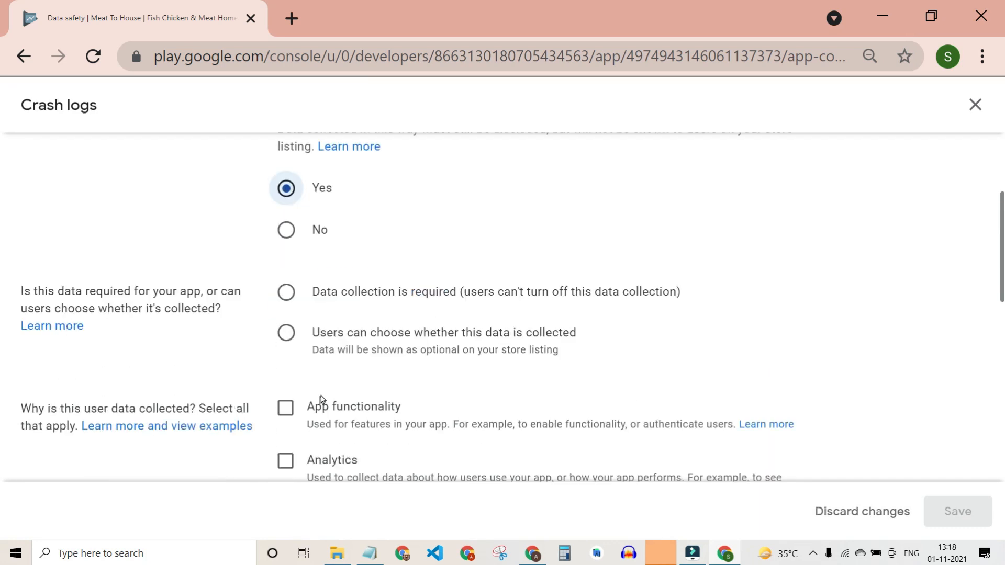
{"action": "left_click", "coordinate": [285, 393]}
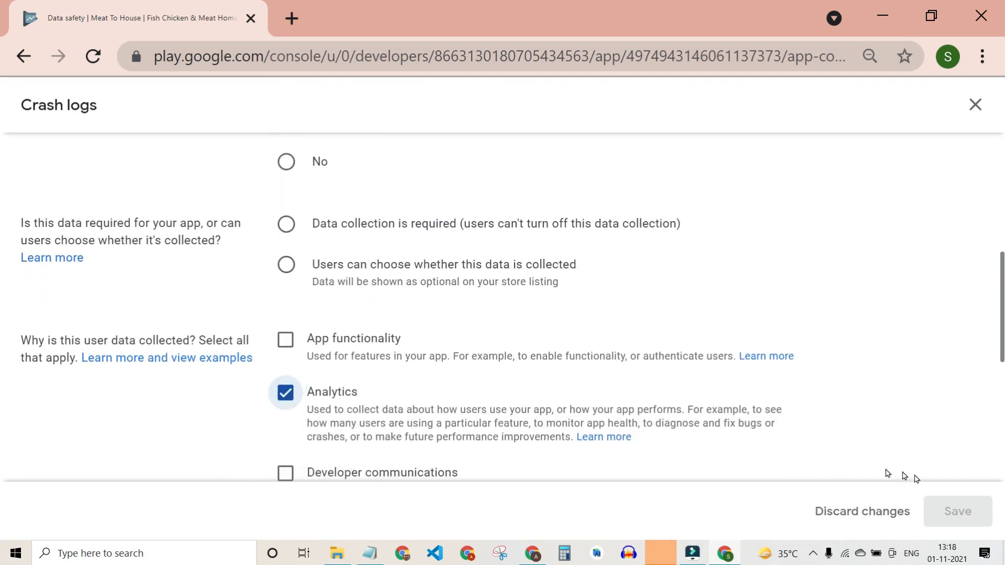
Make crash log collection required, keeping Analytics as the only purpose, and save.
{"action": "scroll", "coordinate": [733, 359], "scroll_direction": "down", "scroll_amount": 5}
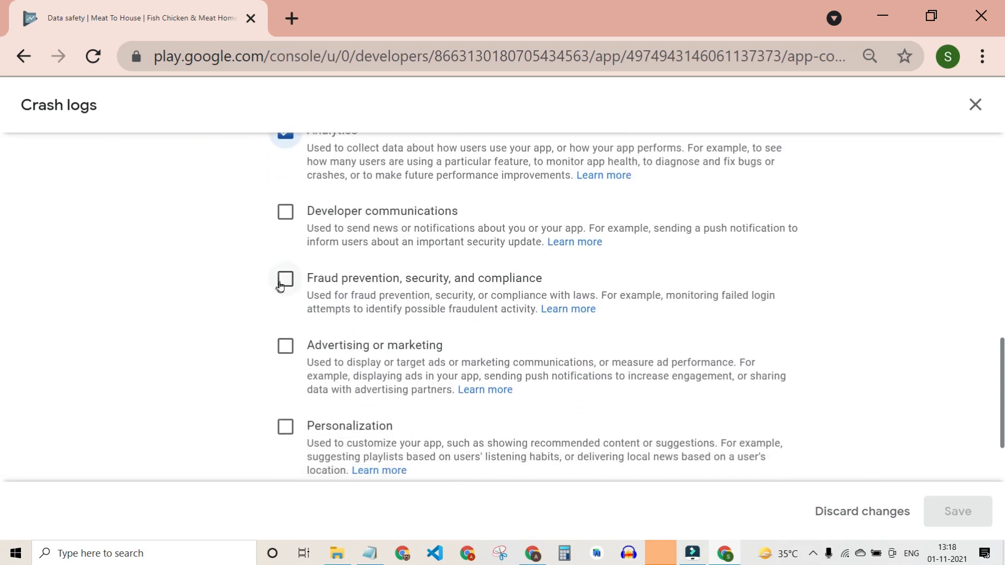
{"action": "scroll", "coordinate": [287, 275], "scroll_direction": "down", "scroll_amount": 2}
{"action": "scroll", "coordinate": [291, 314], "scroll_direction": "up", "scroll_amount": 2}
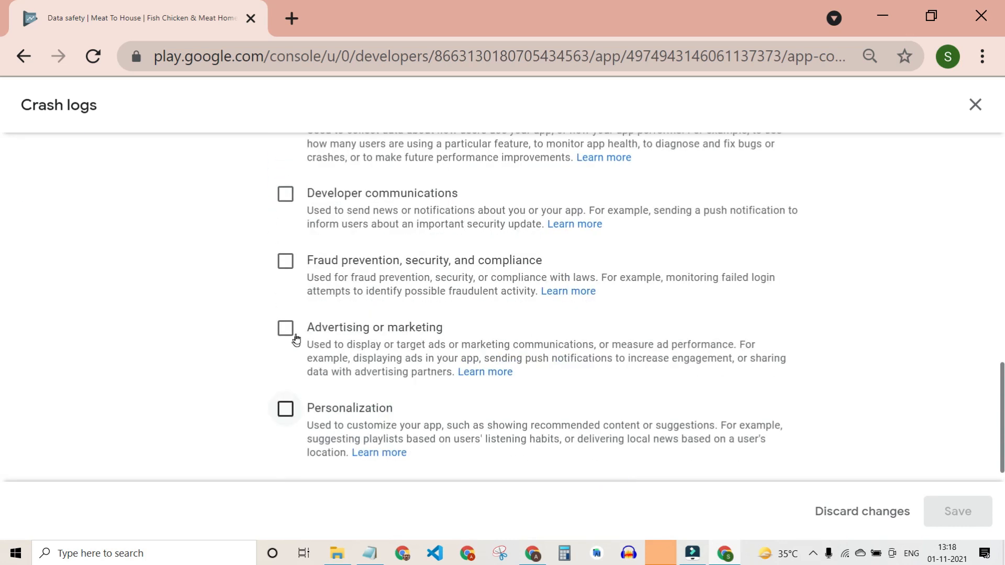
{"action": "left_click", "coordinate": [289, 222]}
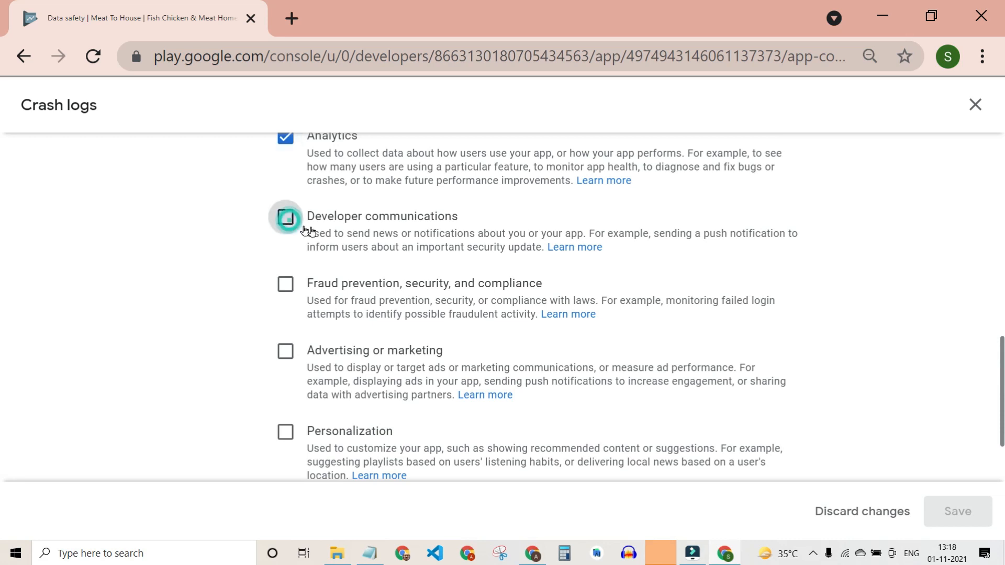
{"action": "scroll", "coordinate": [376, 262], "scroll_direction": "up", "scroll_amount": 1}
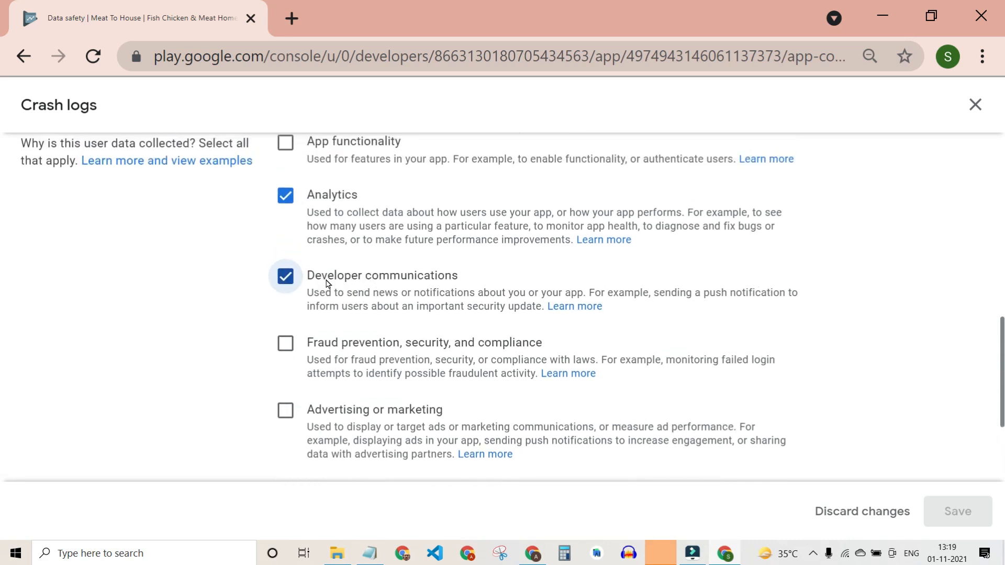
{"action": "scroll", "coordinate": [326, 282], "scroll_direction": "down", "scroll_amount": 1}
{"action": "left_click", "coordinate": [285, 259]}
{"action": "scroll", "coordinate": [787, 435], "scroll_direction": "down", "scroll_amount": 3}
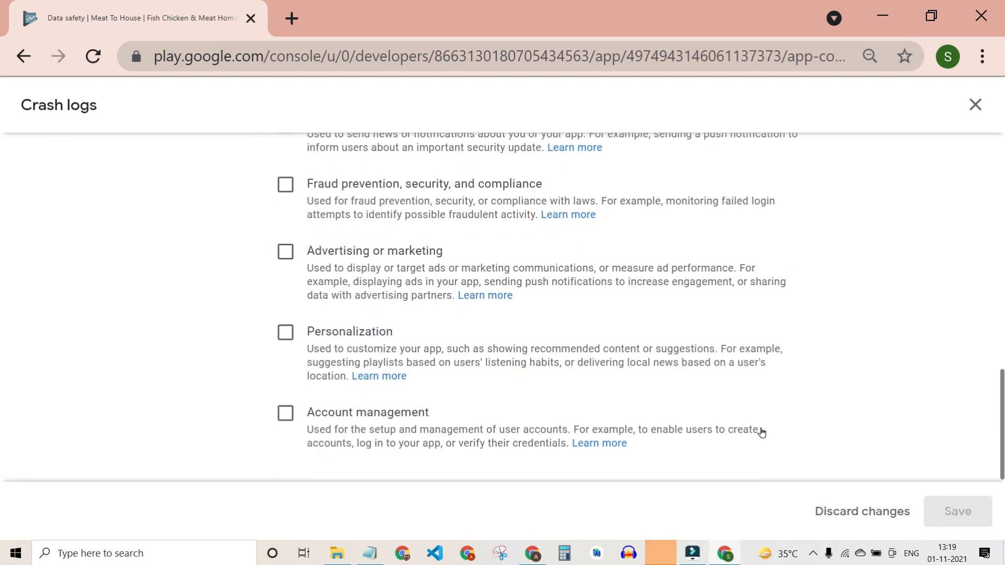
{"action": "scroll", "coordinate": [305, 359], "scroll_direction": "up", "scroll_amount": 3}
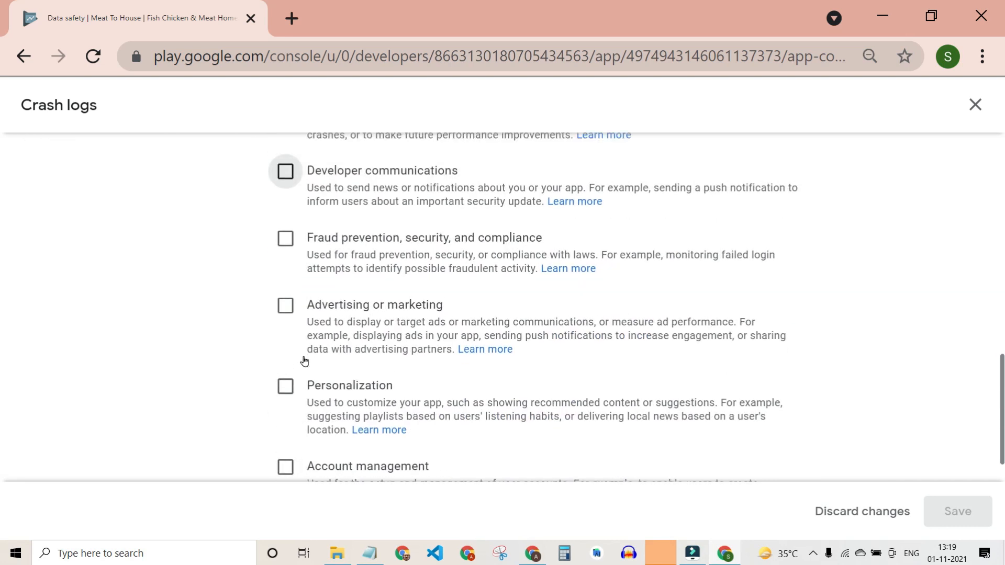
{"action": "scroll", "coordinate": [305, 360], "scroll_direction": "up", "scroll_amount": 1}
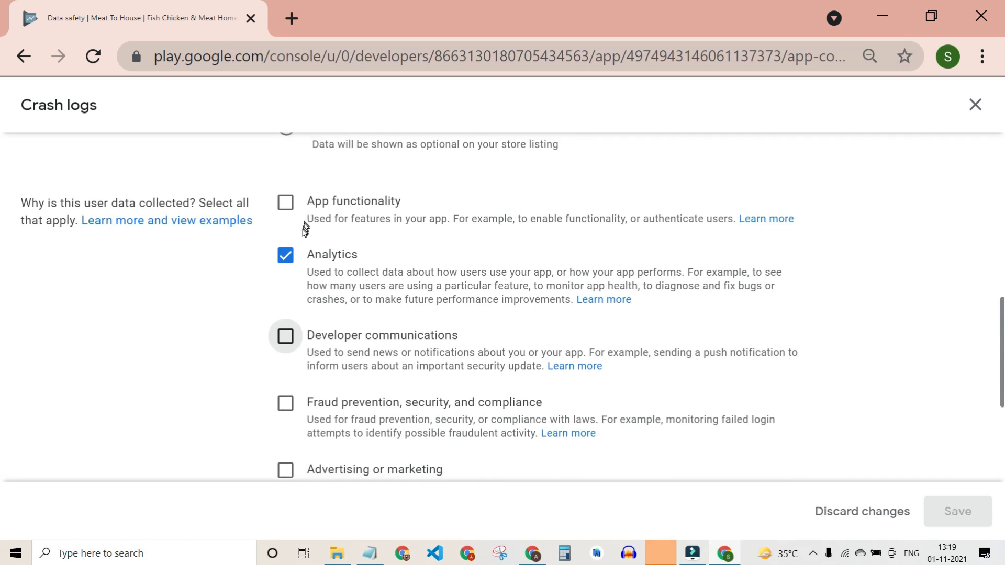
{"action": "scroll", "coordinate": [303, 225], "scroll_direction": "up", "scroll_amount": 3}
{"action": "scroll", "coordinate": [296, 263], "scroll_direction": "up", "scroll_amount": 1}
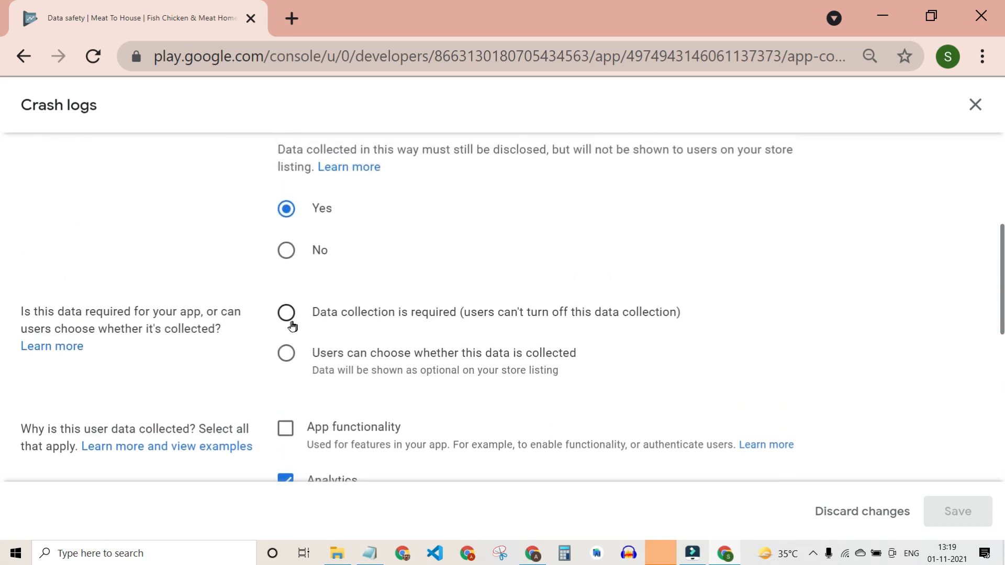
{"action": "left_click", "coordinate": [286, 313]}
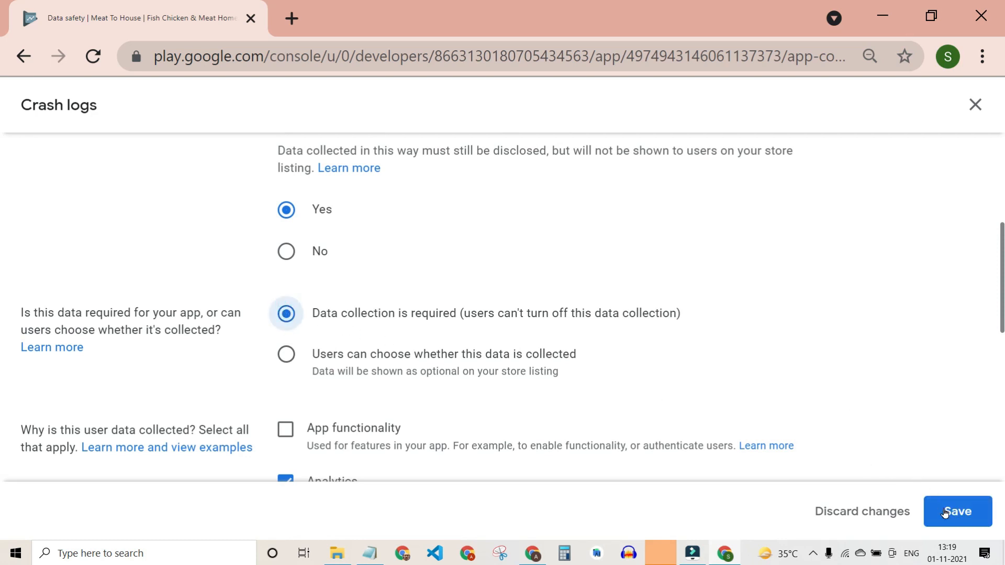
{"action": "left_click", "coordinate": [956, 512]}
{"action": "scroll", "coordinate": [545, 402], "scroll_direction": "up", "scroll_amount": 2}
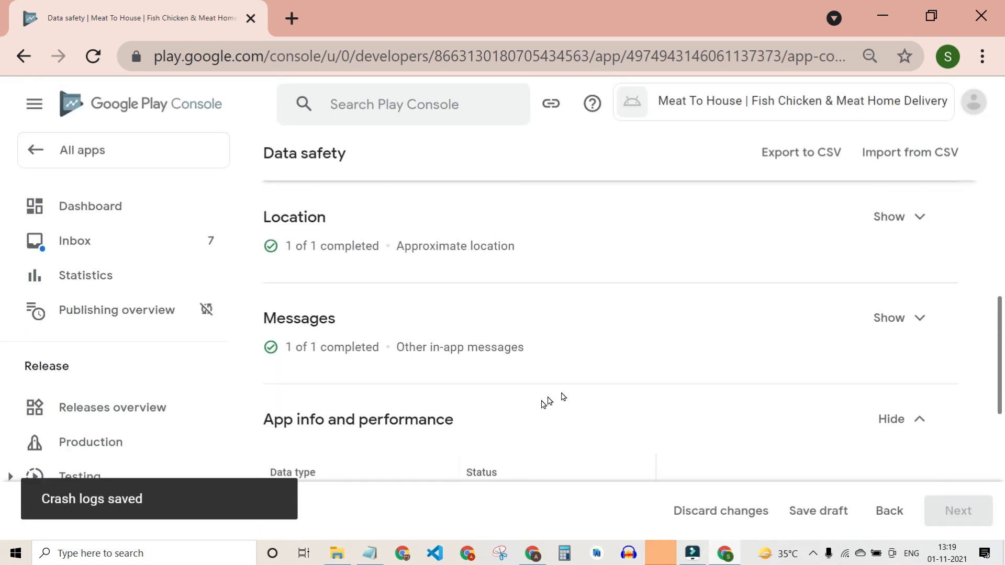
{"action": "left_click", "coordinate": [901, 340]}
Change Other in-app messages purposes to Developer communications and Personalization, dropping Account management, and save.
{"action": "scroll", "coordinate": [561, 378], "scroll_direction": "down", "scroll_amount": 2}
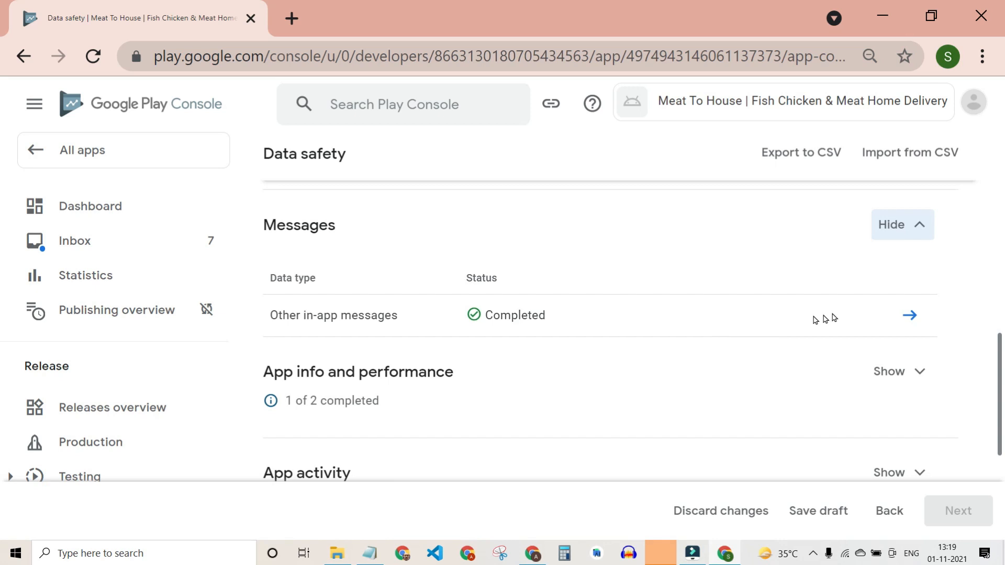
{"action": "left_click", "coordinate": [908, 314]}
{"action": "scroll", "coordinate": [491, 354], "scroll_direction": "down", "scroll_amount": 8}
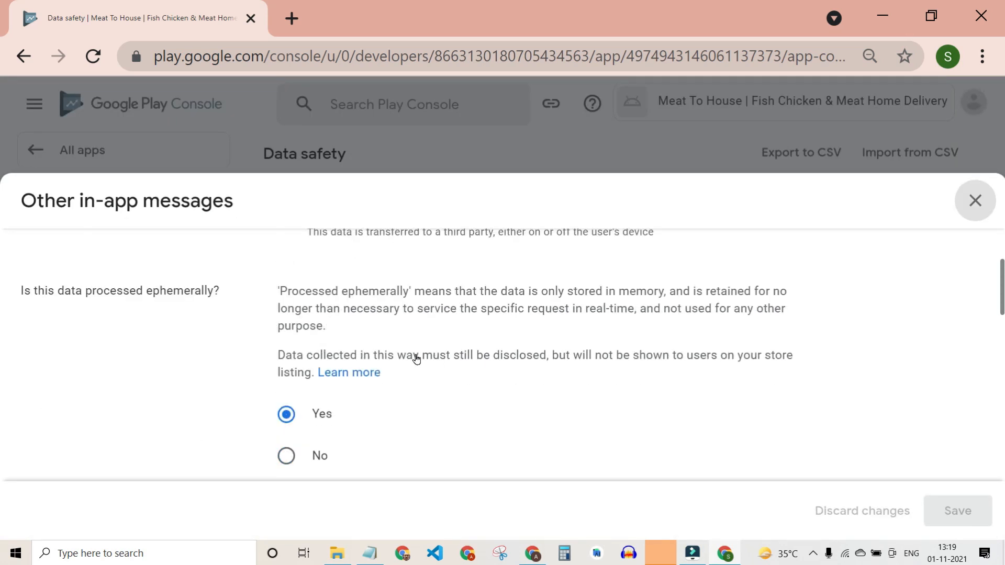
{"action": "scroll", "coordinate": [370, 345], "scroll_direction": "down", "scroll_amount": 2}
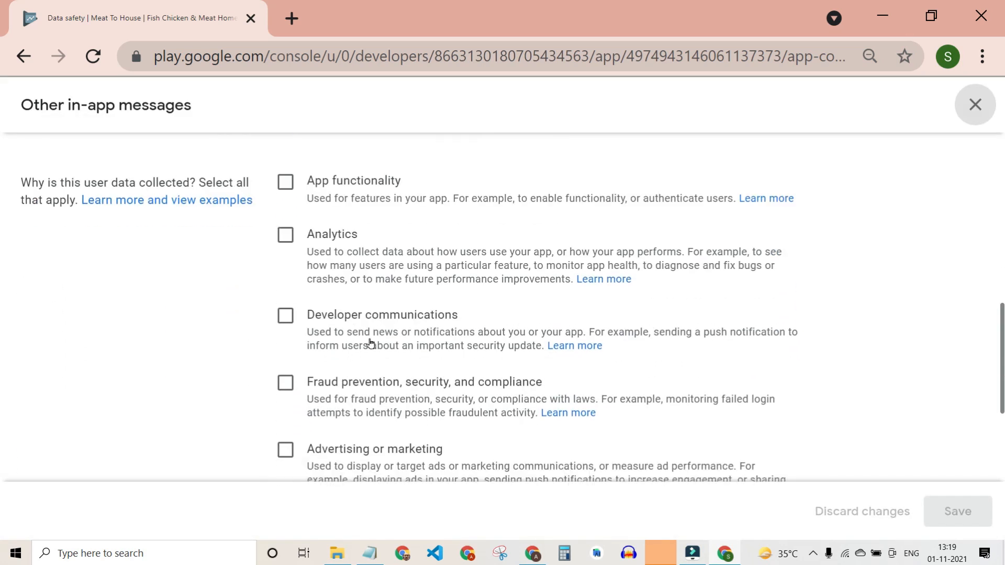
{"action": "left_click", "coordinate": [285, 313]}
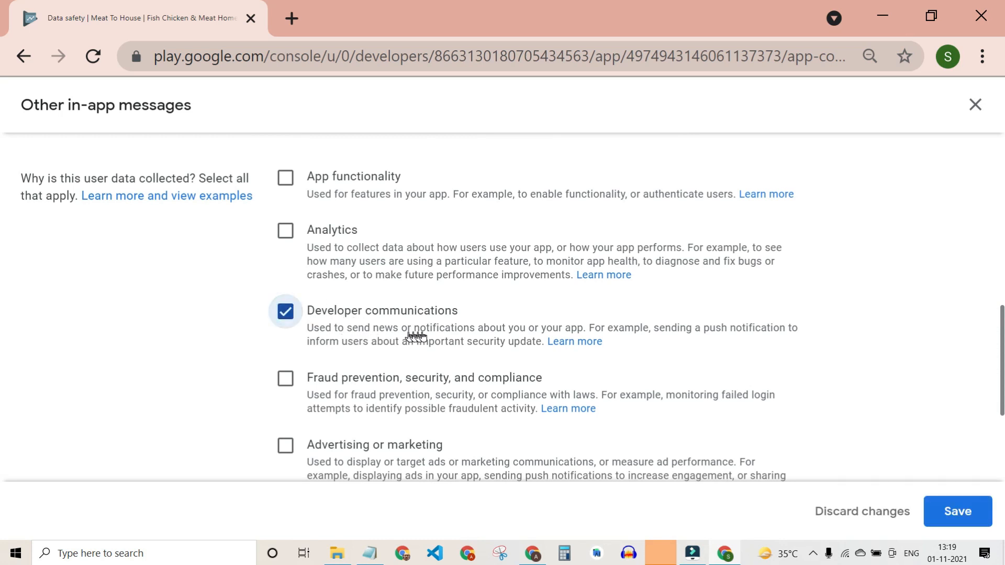
{"action": "scroll", "coordinate": [456, 357], "scroll_direction": "down", "scroll_amount": 4}
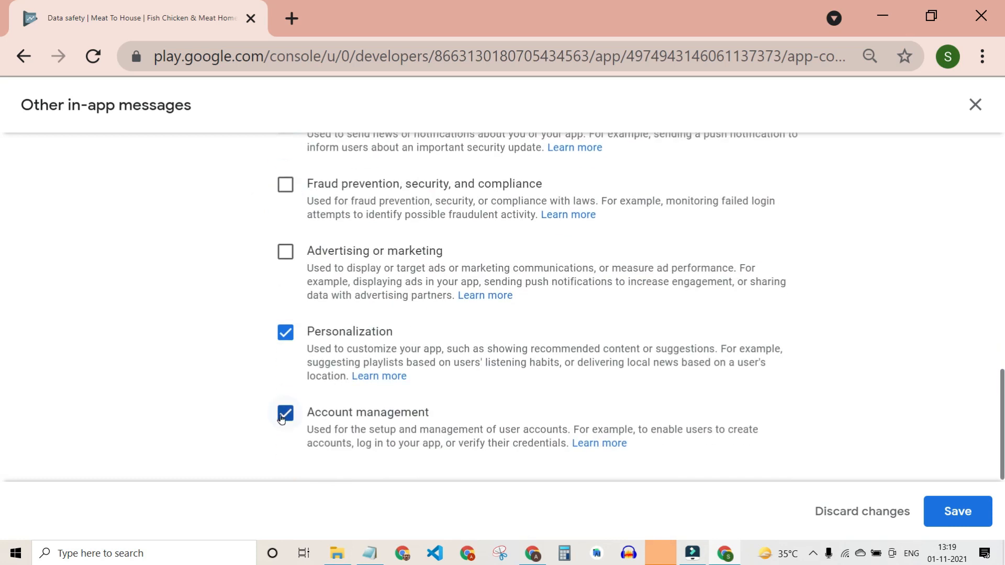
{"action": "left_click", "coordinate": [282, 418]}
{"action": "left_click", "coordinate": [955, 512]}
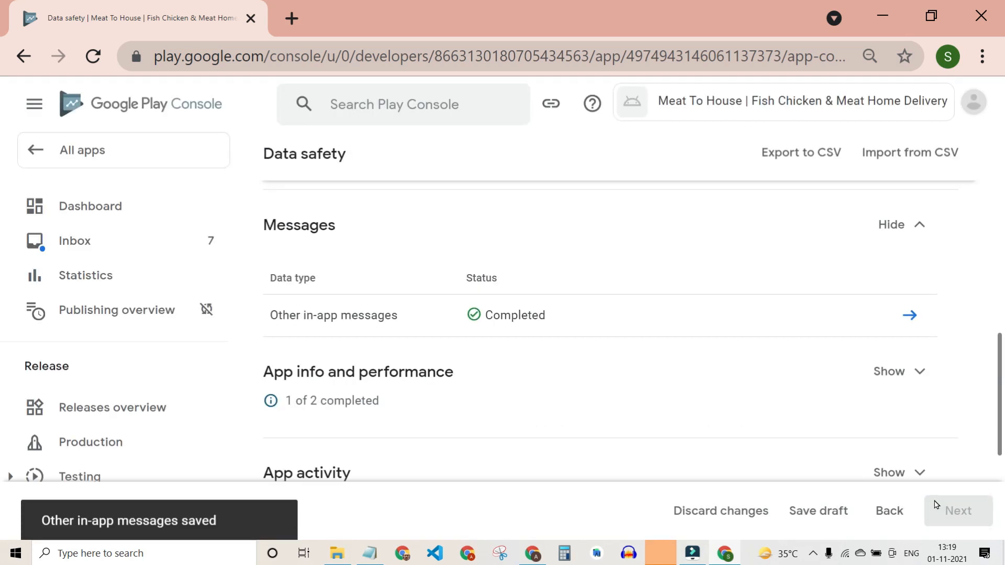
{"action": "scroll", "coordinate": [691, 430], "scroll_direction": "down", "scroll_amount": 4}
{"action": "scroll", "coordinate": [689, 413], "scroll_direction": "up", "scroll_amount": 3}
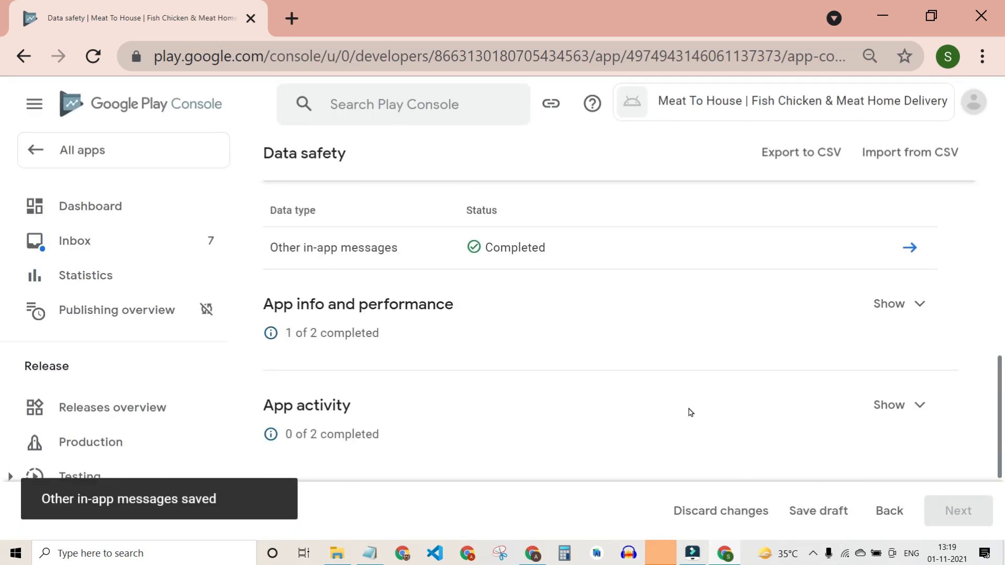
{"action": "scroll", "coordinate": [832, 338], "scroll_direction": "up", "scroll_amount": 4}
{"action": "scroll", "coordinate": [869, 338], "scroll_direction": "down", "scroll_amount": 1}
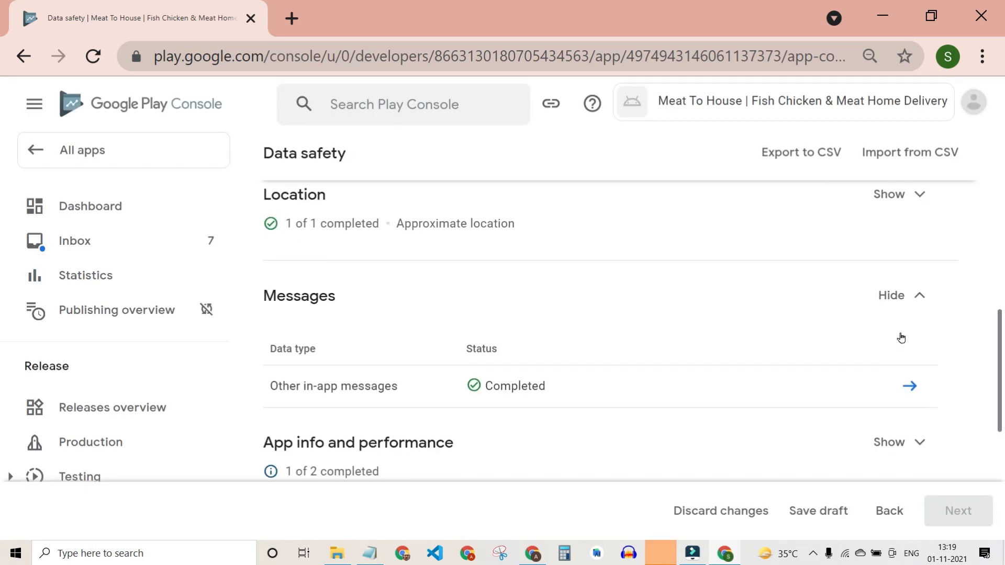
Collapse Messages, expand Financial info and open the Purchase history declaration.
{"action": "left_click", "coordinate": [921, 302]}
{"action": "scroll", "coordinate": [787, 350], "scroll_direction": "up", "scroll_amount": 4}
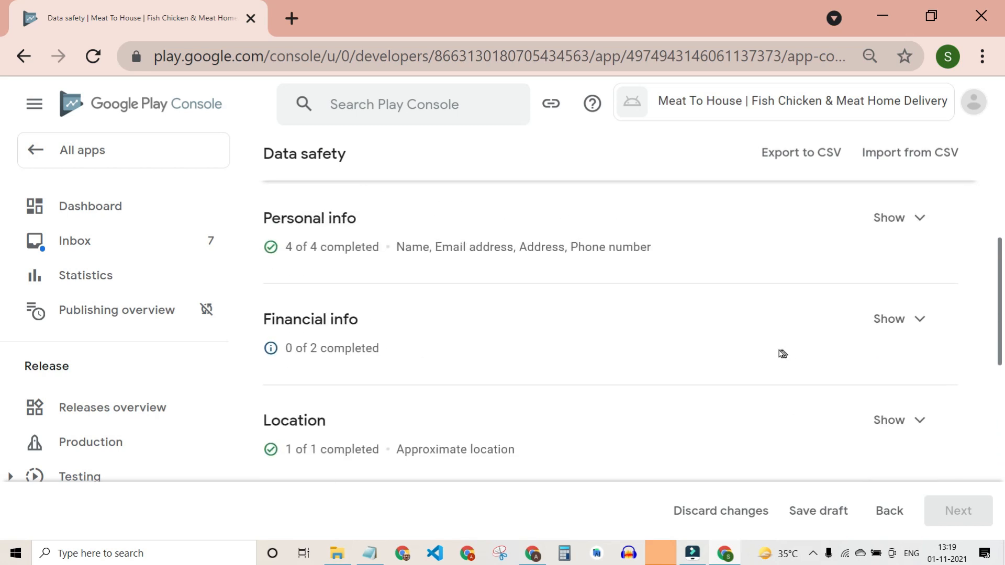
{"action": "left_click", "coordinate": [898, 320]}
{"action": "scroll", "coordinate": [643, 386], "scroll_direction": "down", "scroll_amount": 1}
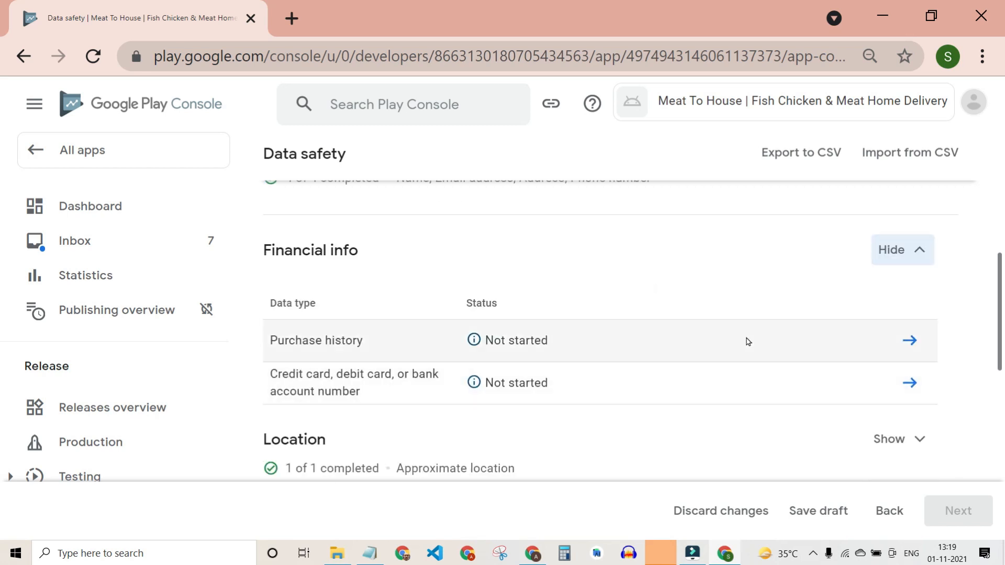
{"action": "left_click", "coordinate": [911, 342]}
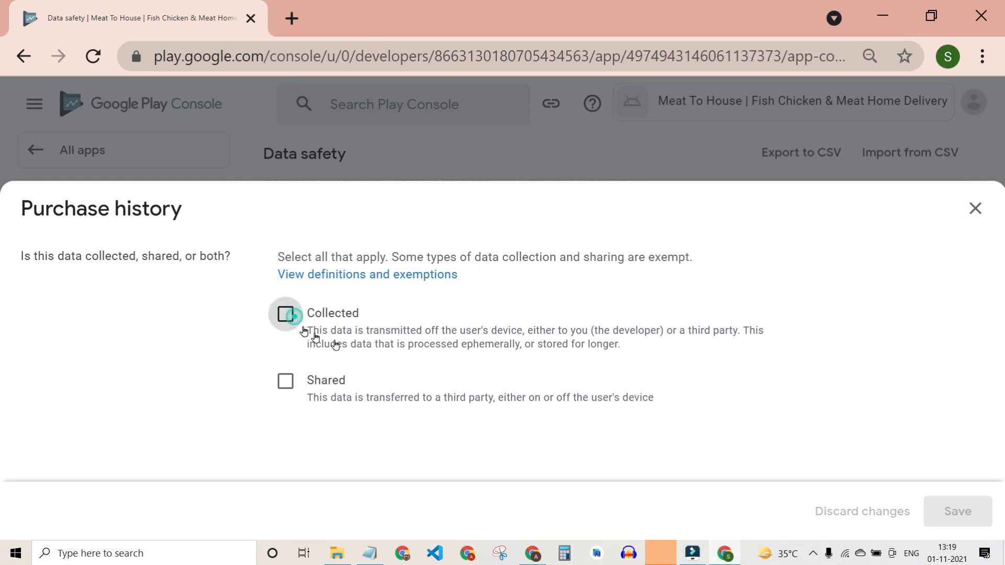
Make Purchase history optional for users, toggle Account management, and save the answers.
{"action": "scroll", "coordinate": [463, 406], "scroll_direction": "down", "scroll_amount": 3}
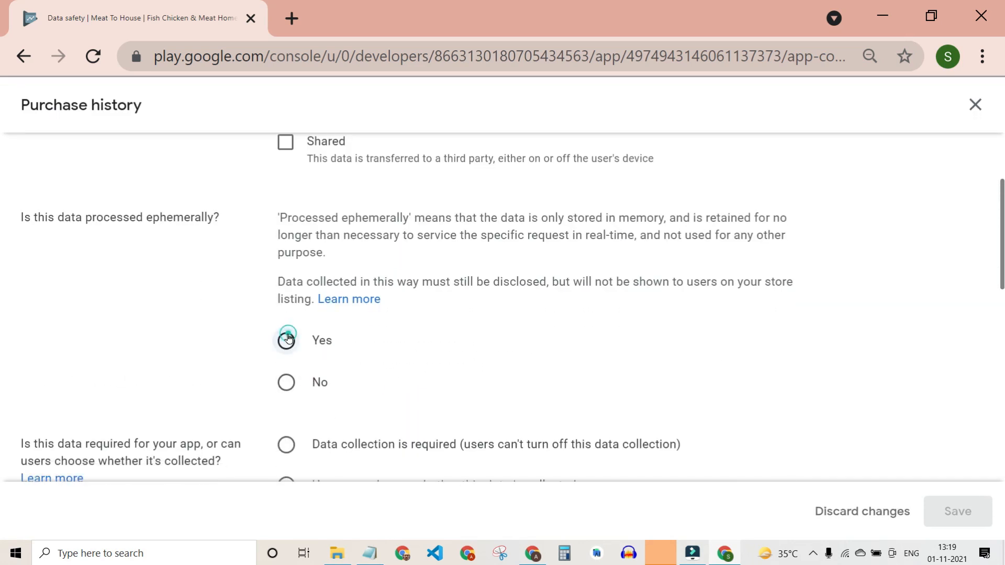
{"action": "scroll", "coordinate": [338, 355], "scroll_direction": "down", "scroll_amount": 3}
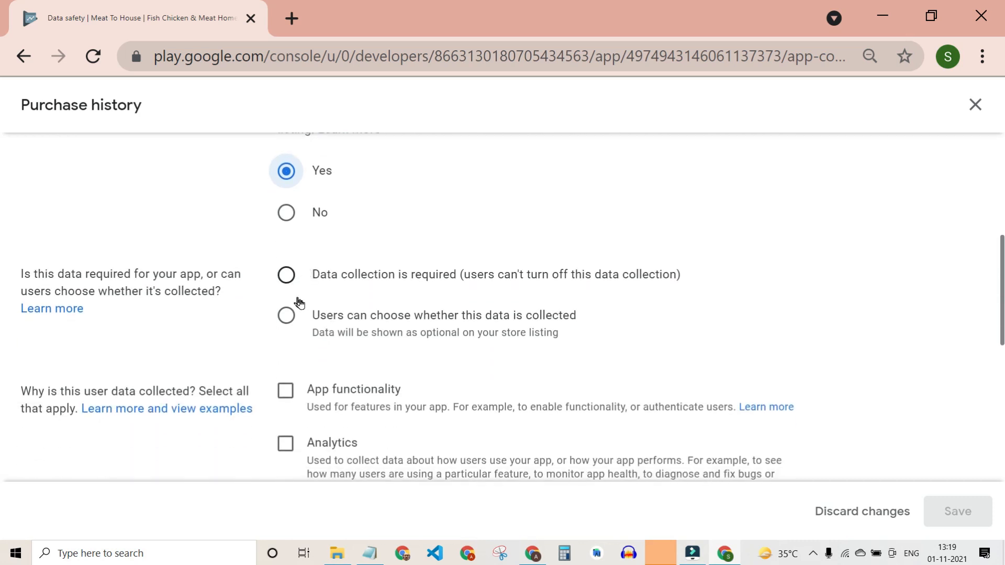
{"action": "left_click", "coordinate": [286, 316]}
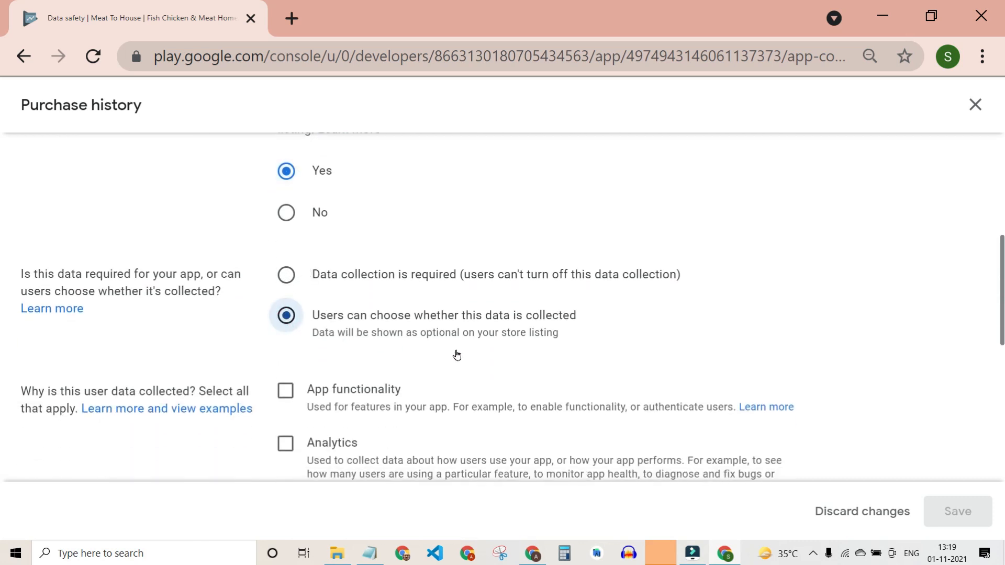
{"action": "scroll", "coordinate": [456, 356], "scroll_direction": "down", "scroll_amount": 3}
{"action": "scroll", "coordinate": [288, 337], "scroll_direction": "down", "scroll_amount": 5}
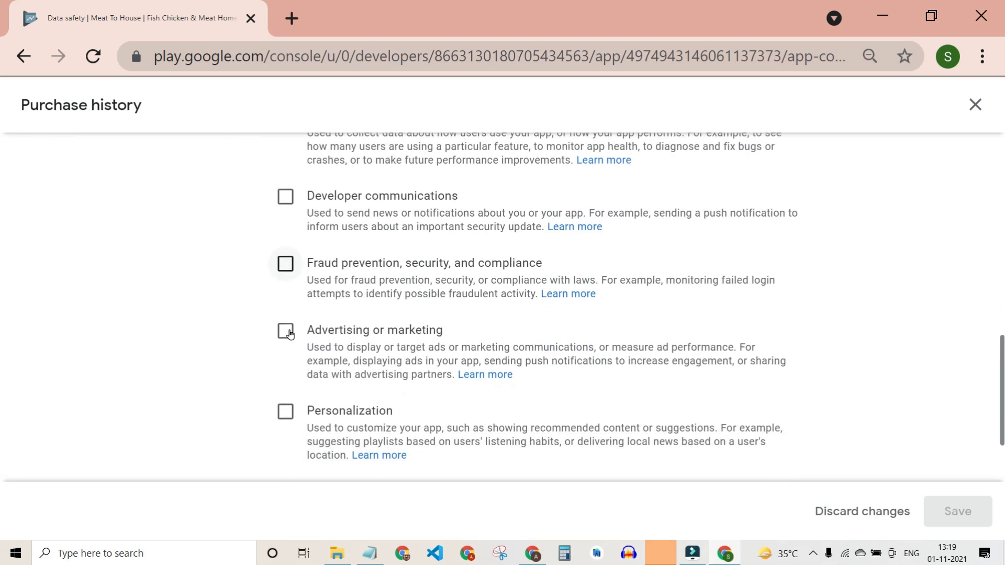
{"action": "left_click", "coordinate": [286, 409]}
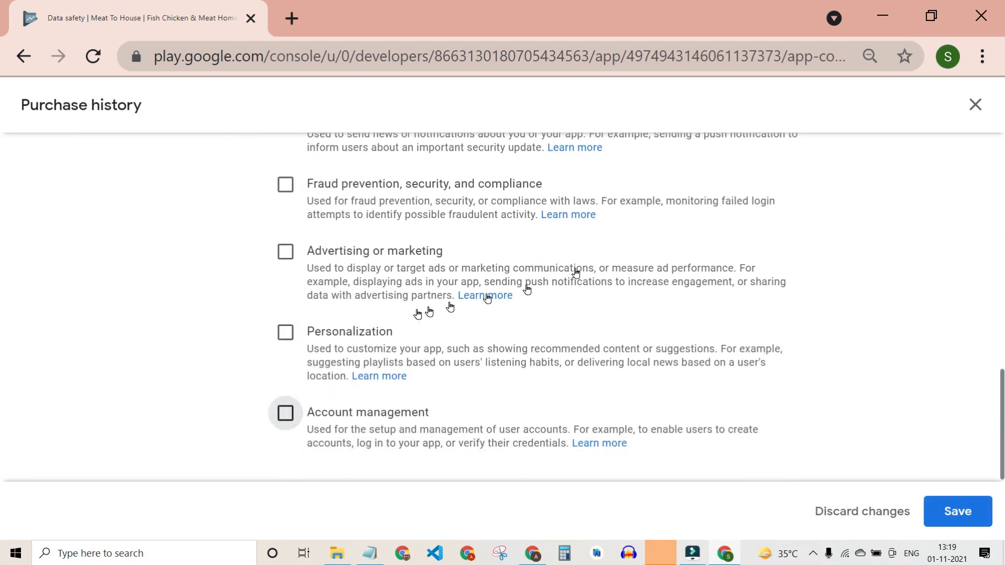
{"action": "scroll", "coordinate": [419, 314], "scroll_direction": "up", "scroll_amount": 3}
{"action": "scroll", "coordinate": [419, 312], "scroll_direction": "down", "scroll_amount": 3}
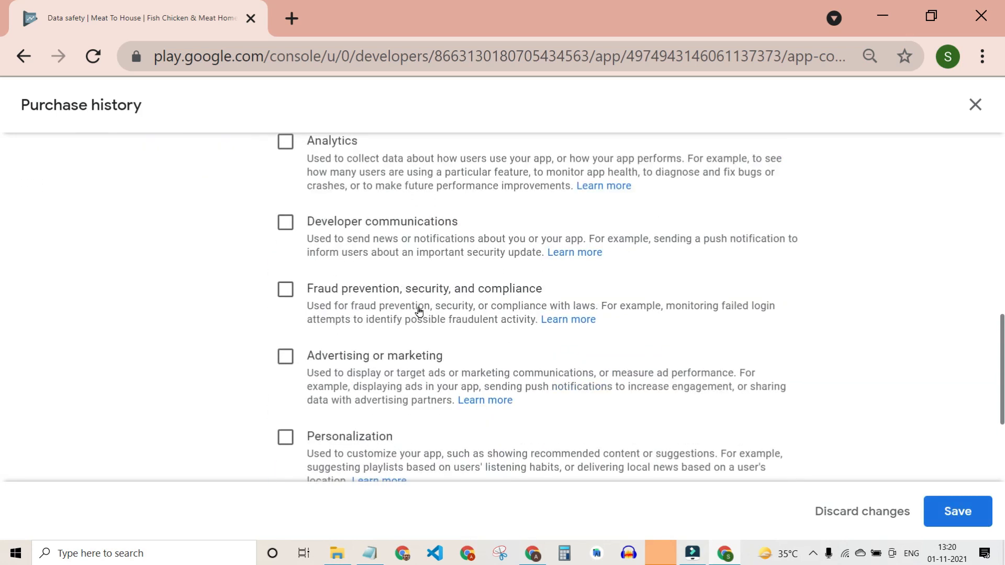
{"action": "left_click", "coordinate": [936, 501]}
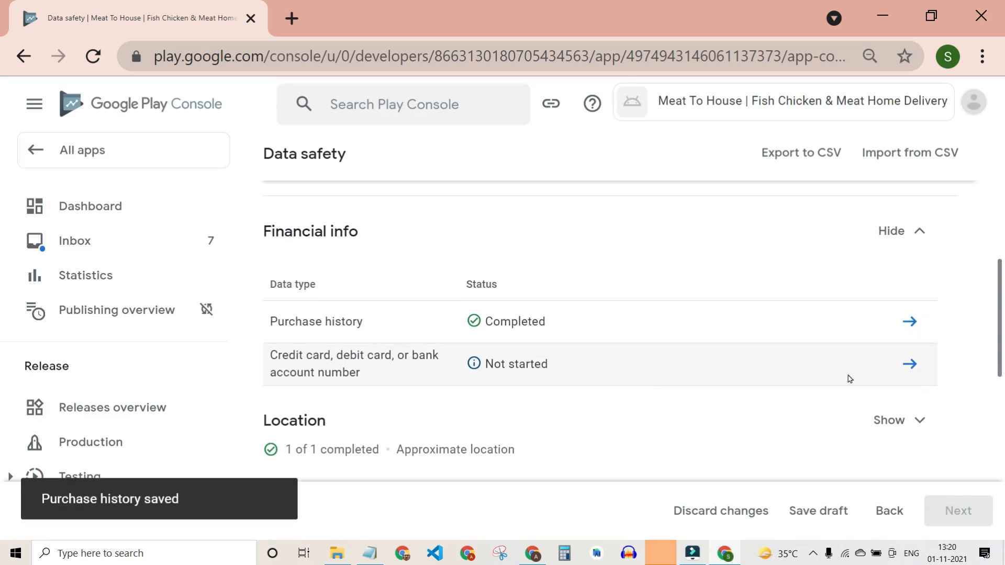
{"action": "left_click", "coordinate": [910, 363]}
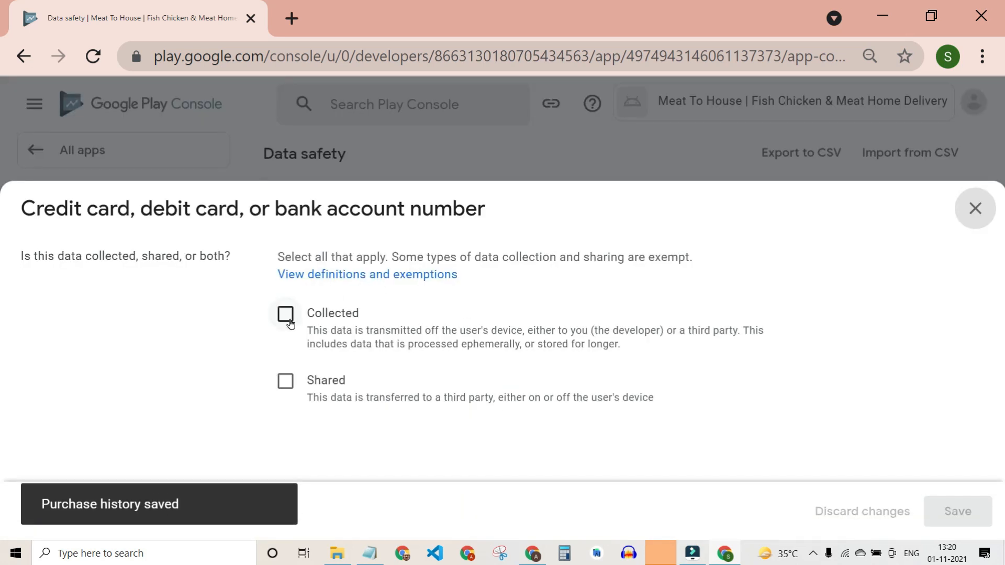
Mark card or bank account numbers as shared and not processed ephemerally.
{"action": "left_click", "coordinate": [284, 381]}
{"action": "scroll", "coordinate": [569, 399], "scroll_direction": "down", "scroll_amount": 5}
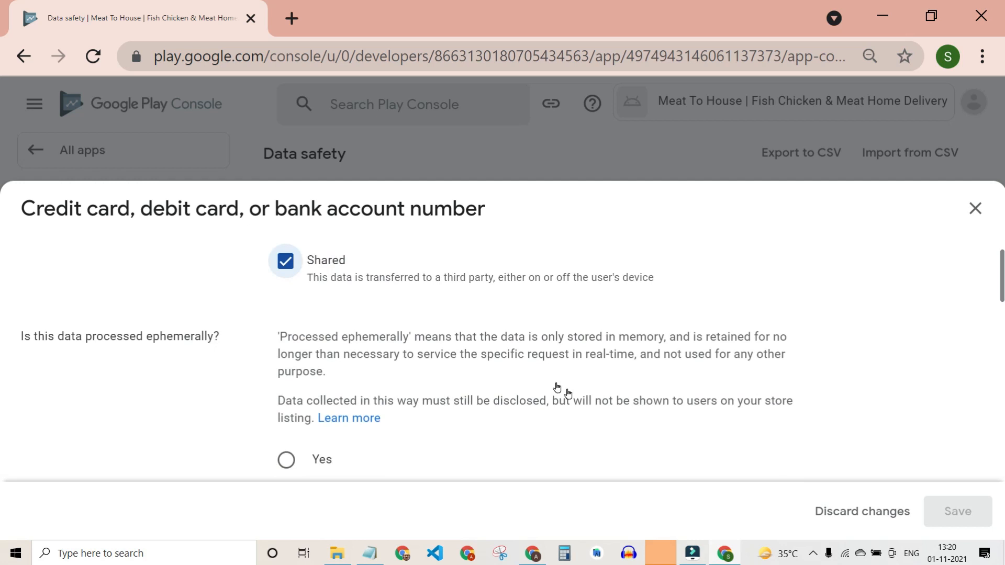
{"action": "scroll", "coordinate": [538, 375], "scroll_direction": "up", "scroll_amount": 5}
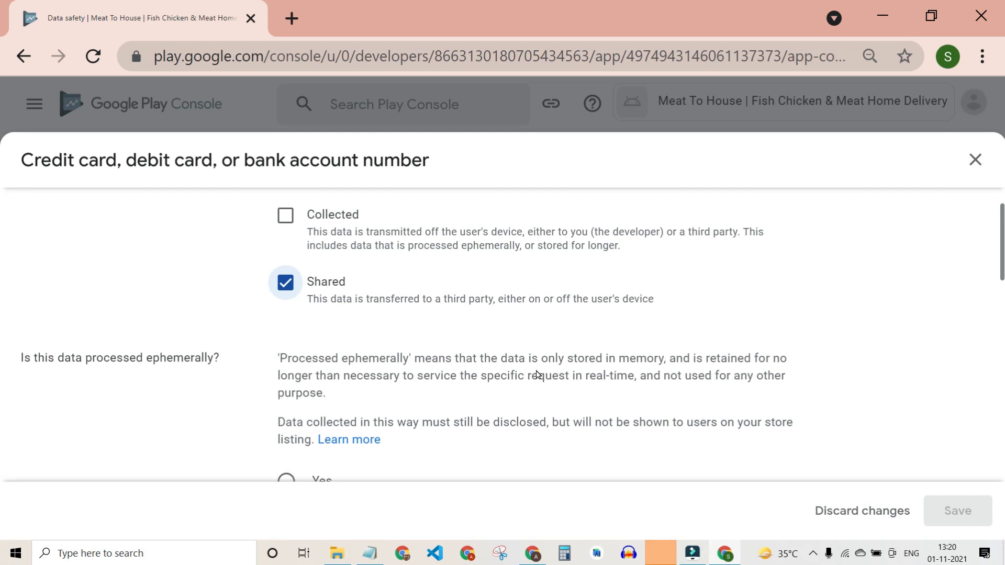
{"action": "scroll", "coordinate": [537, 375], "scroll_direction": "down", "scroll_amount": 4}
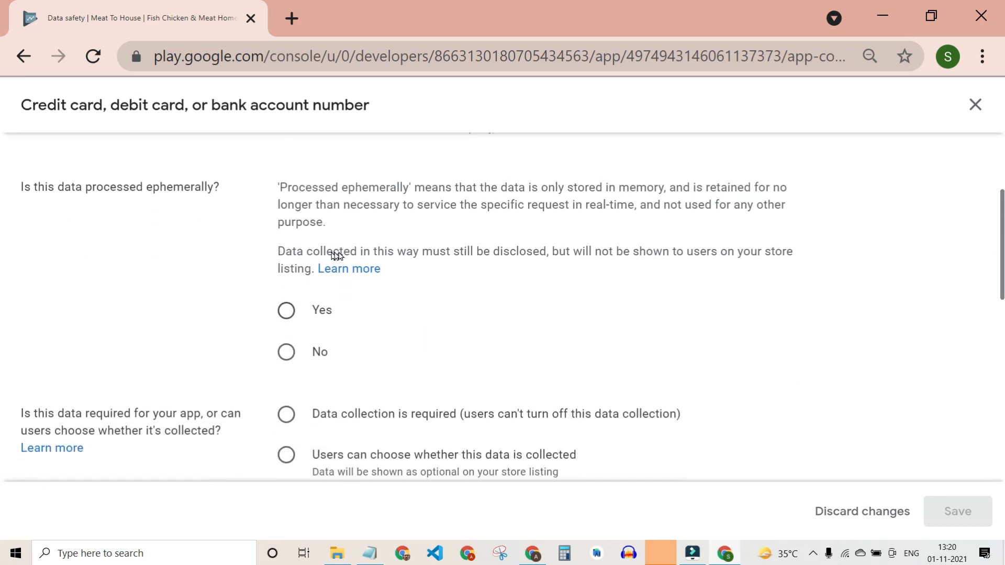
{"action": "left_click", "coordinate": [292, 316]}
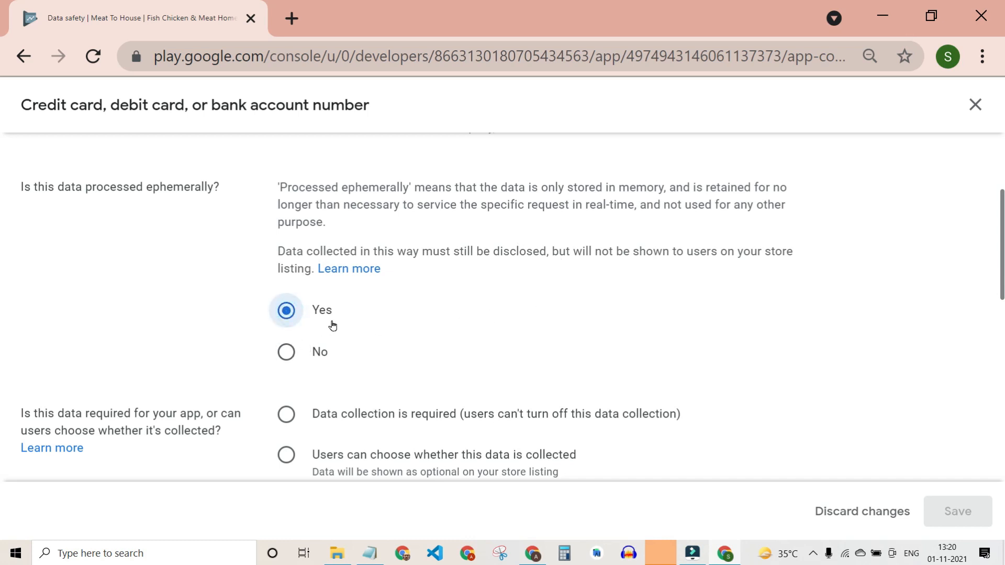
{"action": "left_click", "coordinate": [308, 350]}
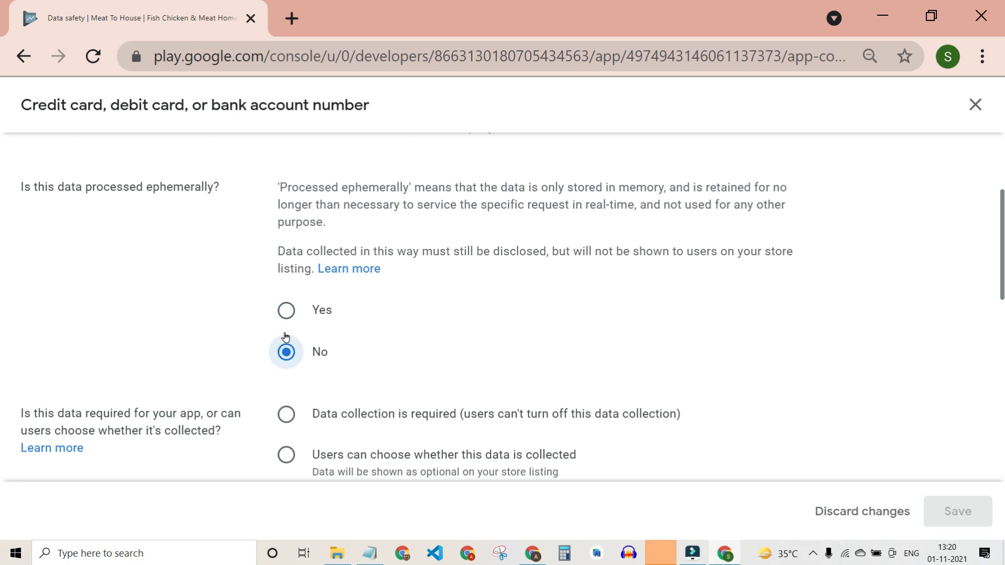
{"action": "scroll", "coordinate": [444, 313], "scroll_direction": "down", "scroll_amount": 2}
{"action": "scroll", "coordinate": [444, 313], "scroll_direction": "up", "scroll_amount": 1}
{"action": "scroll", "coordinate": [442, 314], "scroll_direction": "down", "scroll_amount": 1}
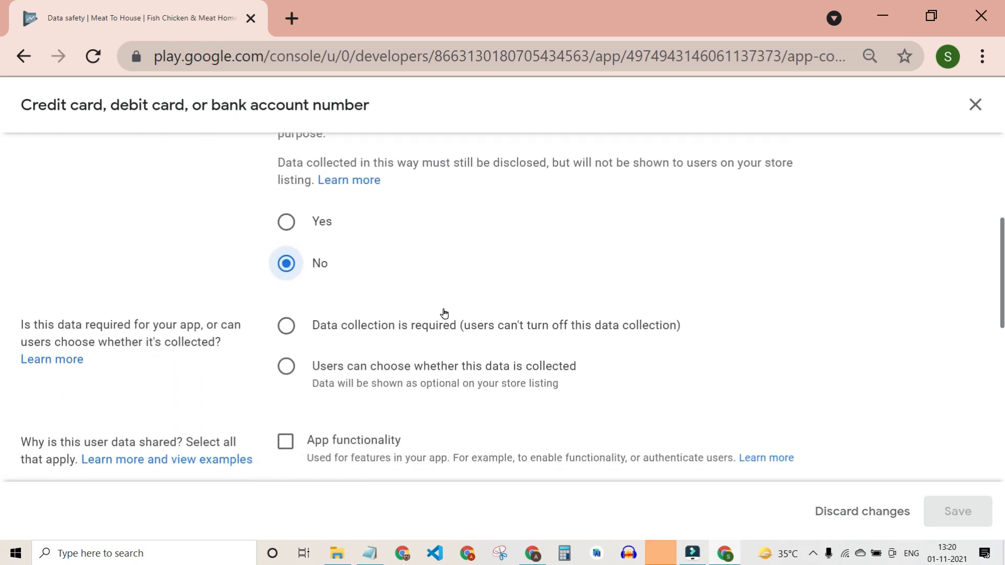
{"action": "scroll", "coordinate": [247, 302], "scroll_direction": "down", "scroll_amount": 2}
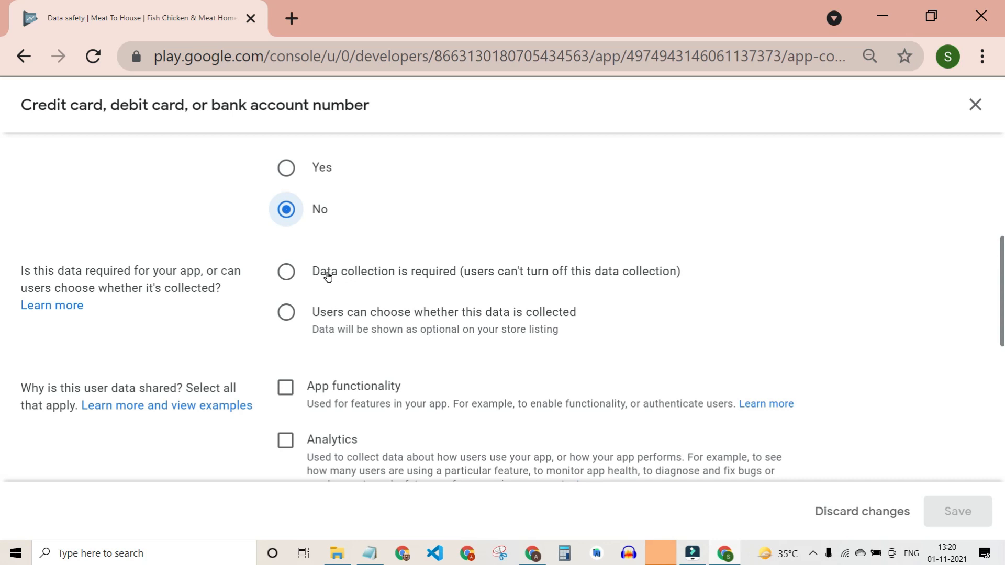
Make the data optional for users, with App functionality as the purpose, and save.
{"action": "left_click", "coordinate": [287, 314]}
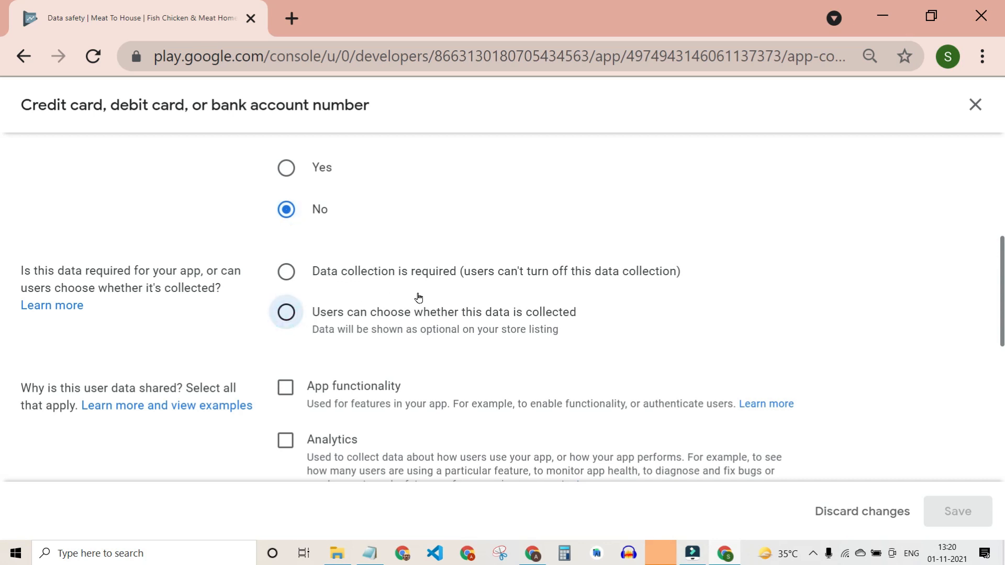
{"action": "scroll", "coordinate": [419, 297], "scroll_direction": "down", "scroll_amount": 3}
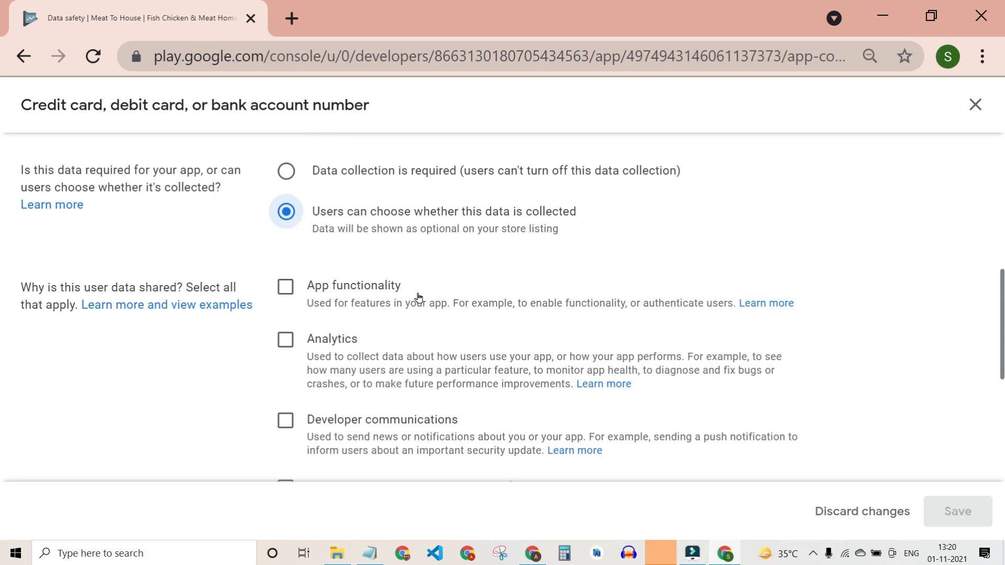
{"action": "scroll", "coordinate": [418, 298], "scroll_direction": "down", "scroll_amount": 1}
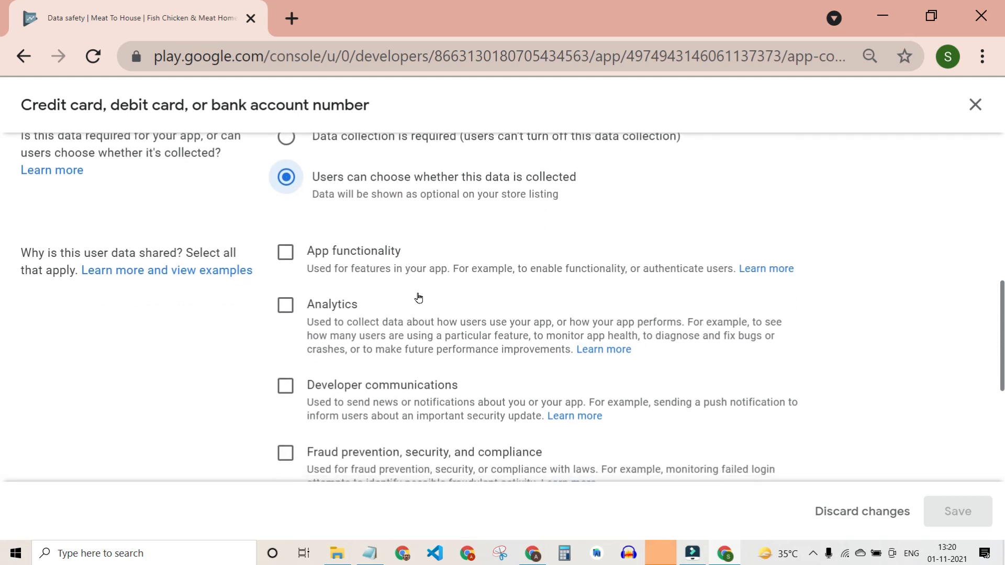
{"action": "scroll", "coordinate": [349, 365], "scroll_direction": "down", "scroll_amount": 5}
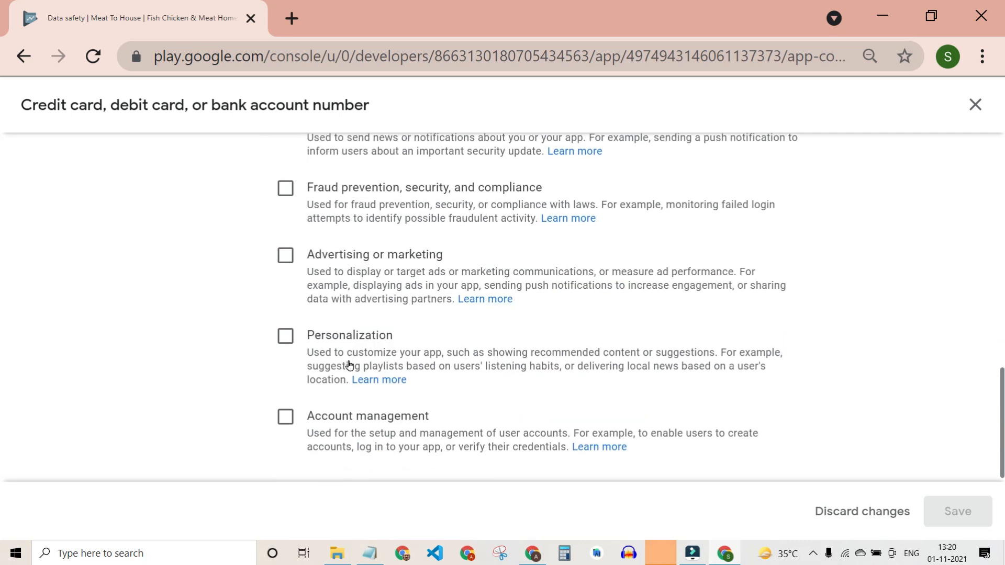
{"action": "scroll", "coordinate": [350, 365], "scroll_direction": "up", "scroll_amount": 2}
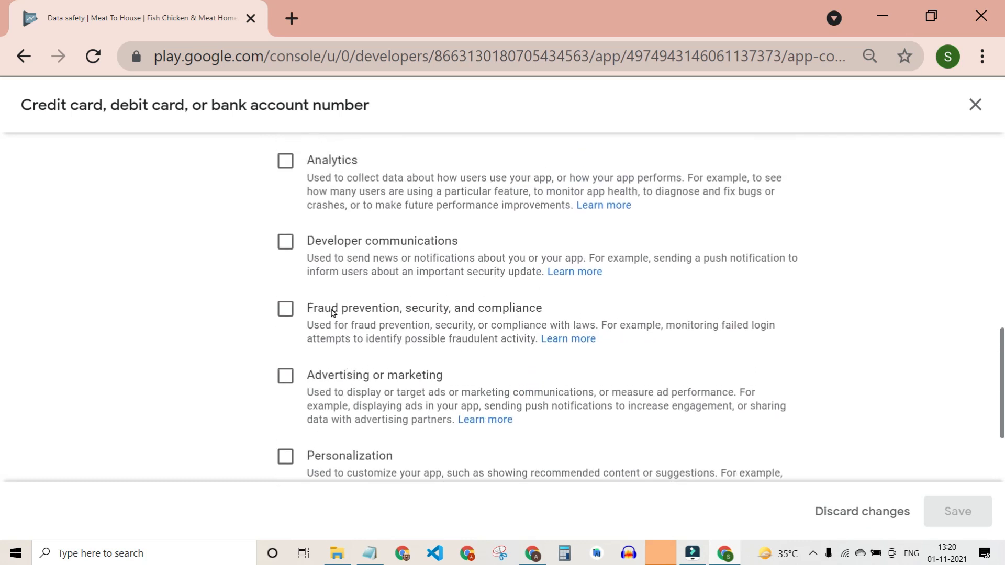
{"action": "scroll", "coordinate": [382, 293], "scroll_direction": "up", "scroll_amount": 1}
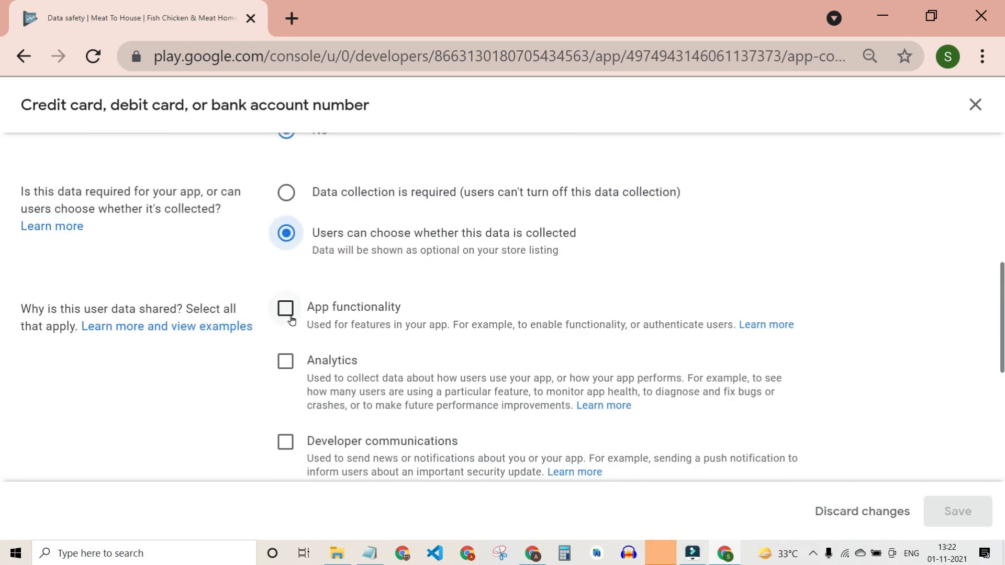
{"action": "left_click", "coordinate": [289, 316]}
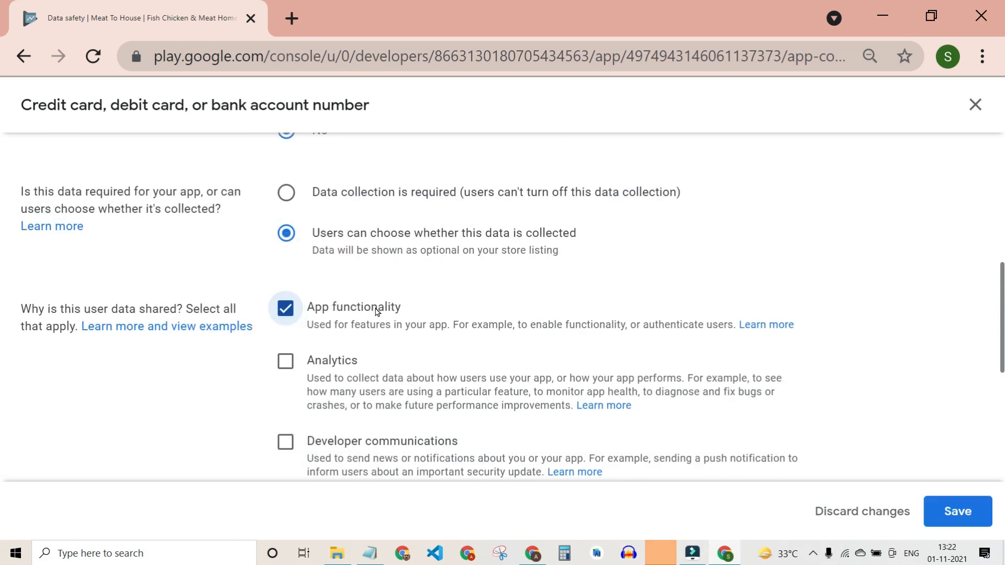
{"action": "scroll", "coordinate": [374, 310], "scroll_direction": "down", "scroll_amount": 2}
{"action": "scroll", "coordinate": [370, 306], "scroll_direction": "up", "scroll_amount": 2}
{"action": "scroll", "coordinate": [534, 350], "scroll_direction": "up", "scroll_amount": 7}
{"action": "scroll", "coordinate": [537, 350], "scroll_direction": "down", "scroll_amount": 6}
{"action": "left_click", "coordinate": [958, 511]}
Expand App info and performance and open the Other app performance data questions.
{"action": "scroll", "coordinate": [576, 375], "scroll_direction": "down", "scroll_amount": 3}
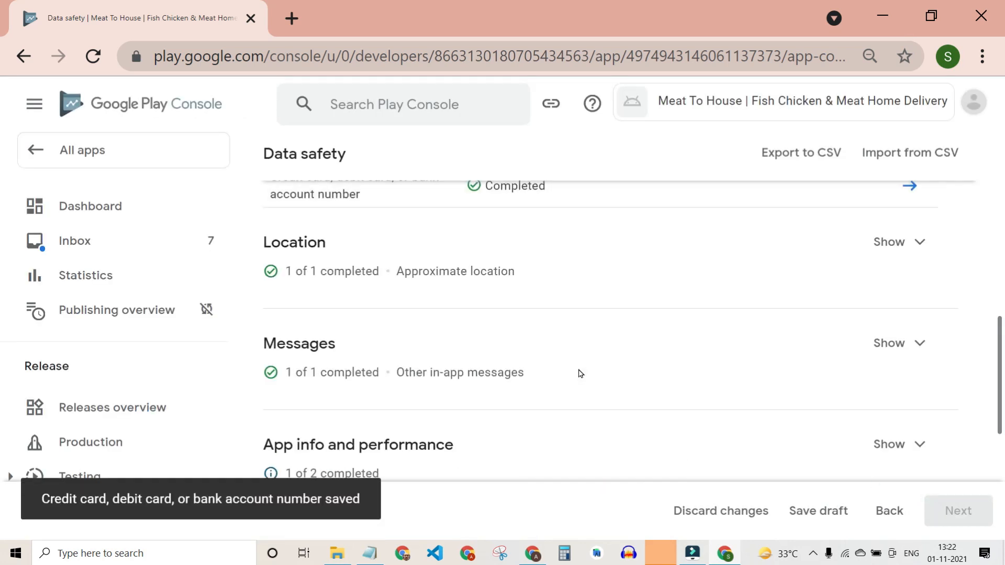
{"action": "scroll", "coordinate": [580, 374], "scroll_direction": "down", "scroll_amount": 3}
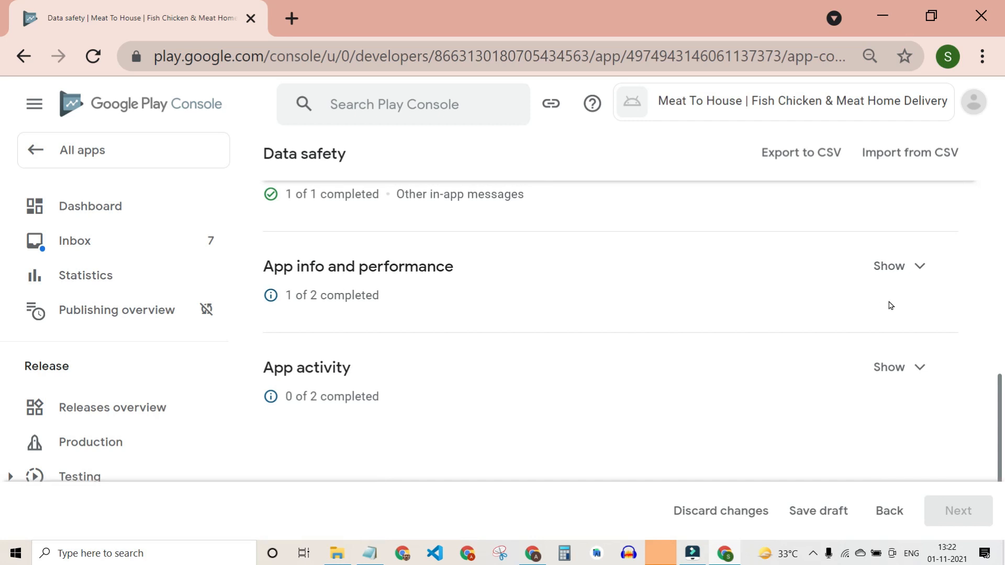
{"action": "left_click", "coordinate": [895, 266]}
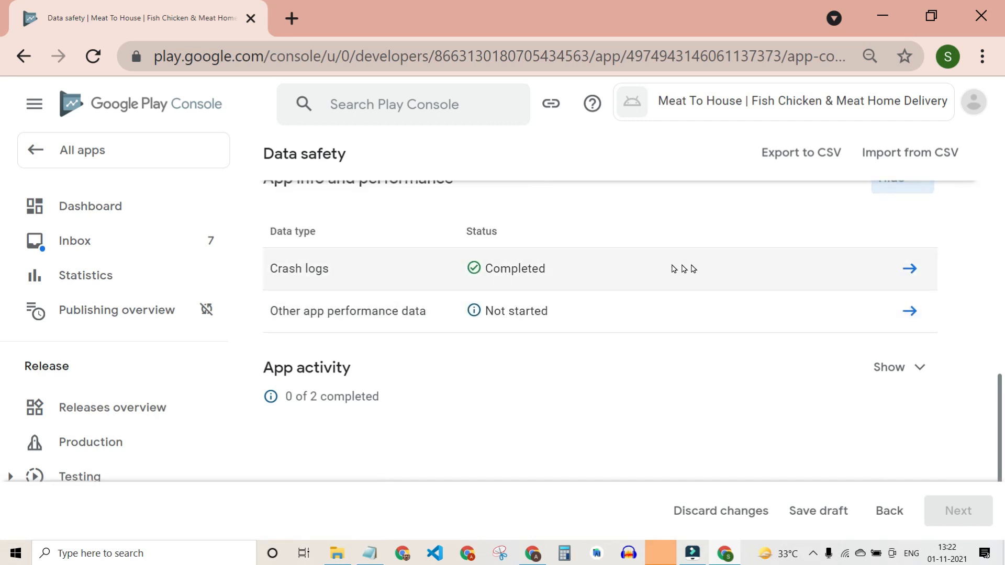
{"action": "left_click", "coordinate": [909, 311]}
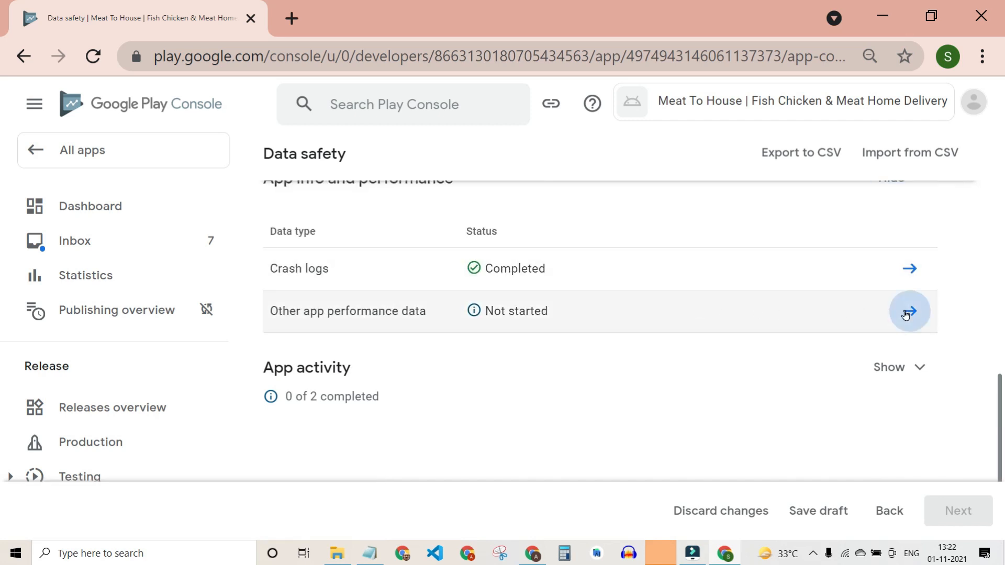
Declare it collected, ephemerally processed, required and used for Analytics, then save.
{"action": "left_click", "coordinate": [511, 338]}
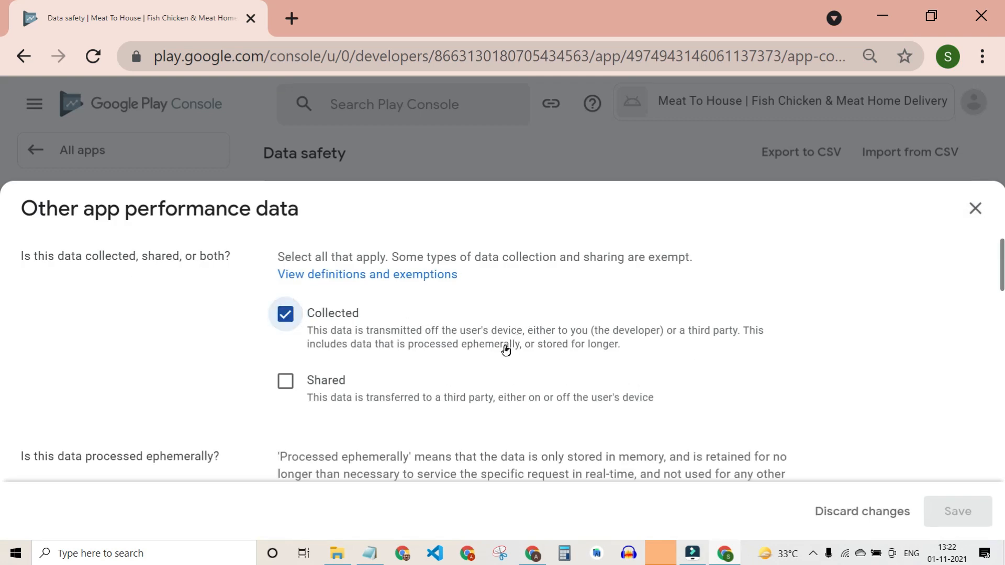
{"action": "scroll", "coordinate": [264, 359], "scroll_direction": "down", "scroll_amount": 5}
{"action": "left_click", "coordinate": [281, 262]}
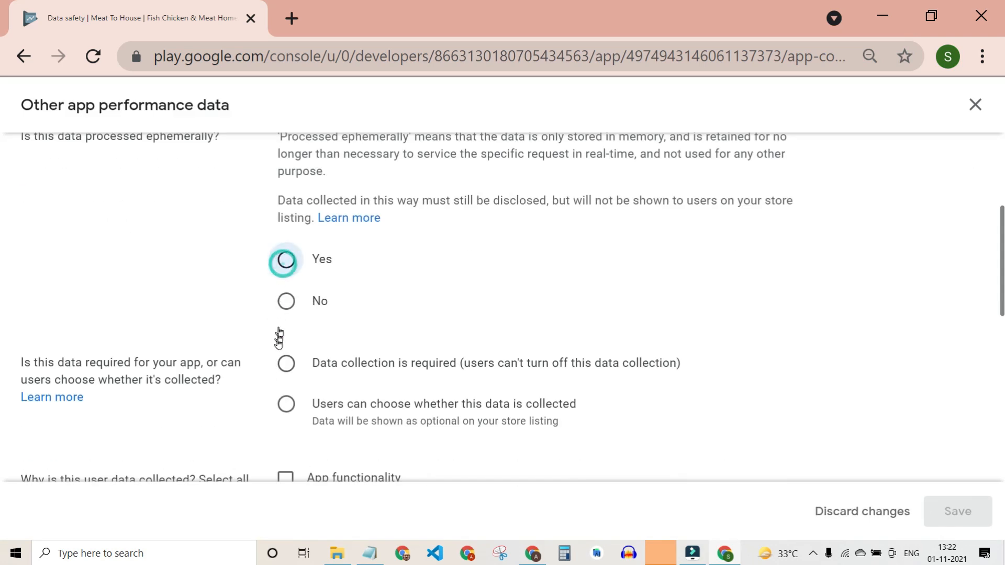
{"action": "left_click", "coordinate": [292, 366]}
{"action": "scroll", "coordinate": [385, 372], "scroll_direction": "up", "scroll_amount": 2}
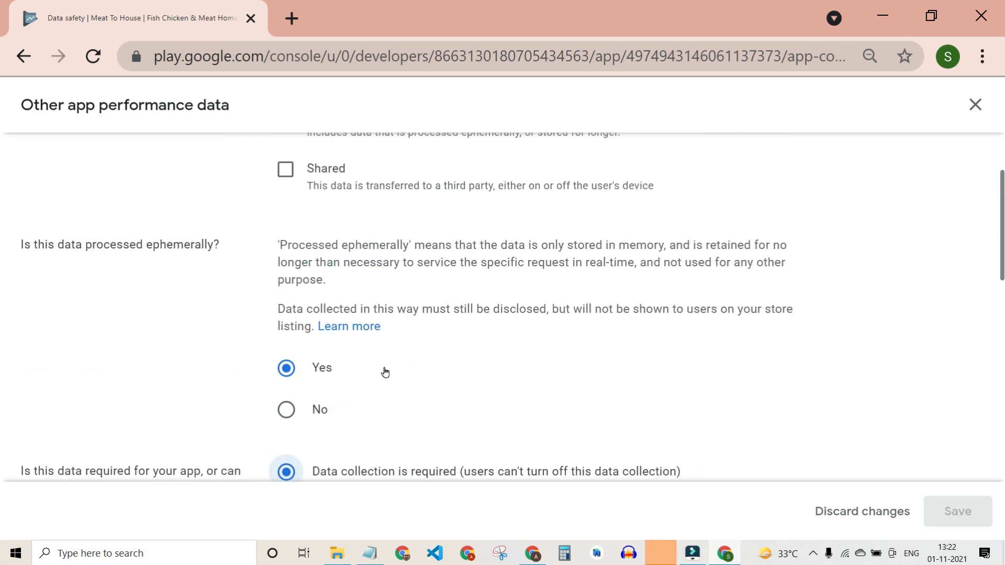
{"action": "scroll", "coordinate": [378, 369], "scroll_direction": "down", "scroll_amount": 6}
{"action": "left_click", "coordinate": [285, 316]}
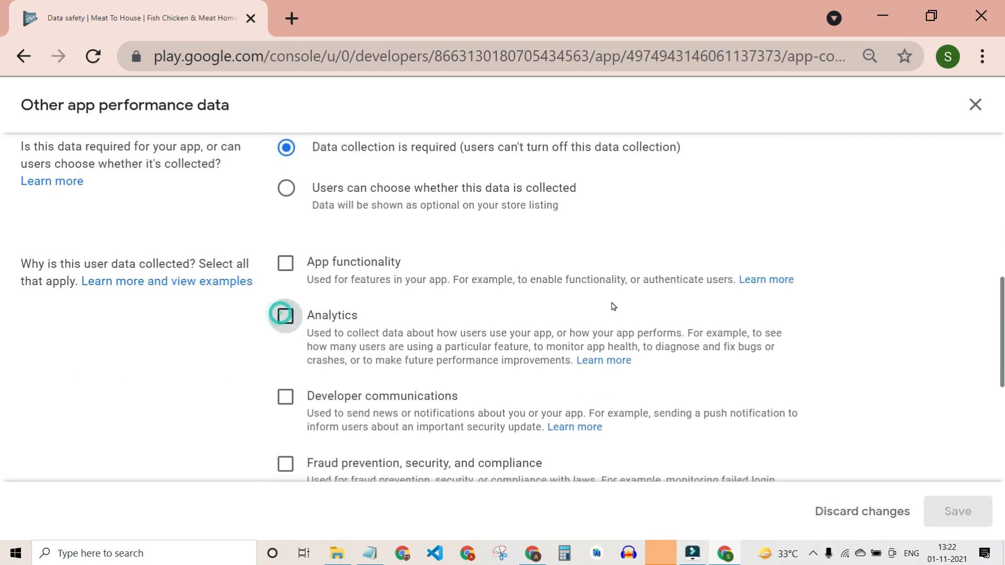
{"action": "left_click", "coordinate": [957, 511]}
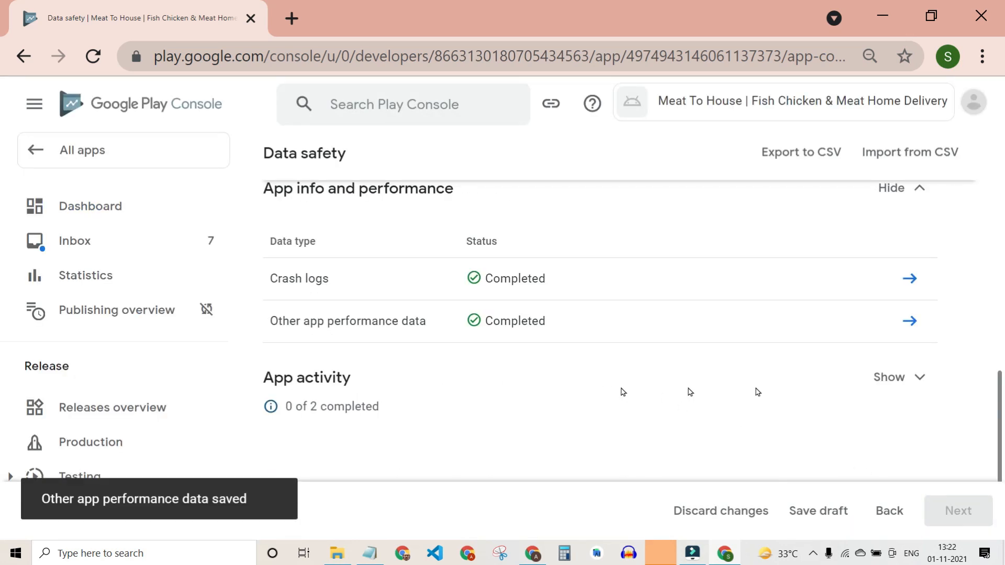
{"action": "left_click", "coordinate": [915, 390]}
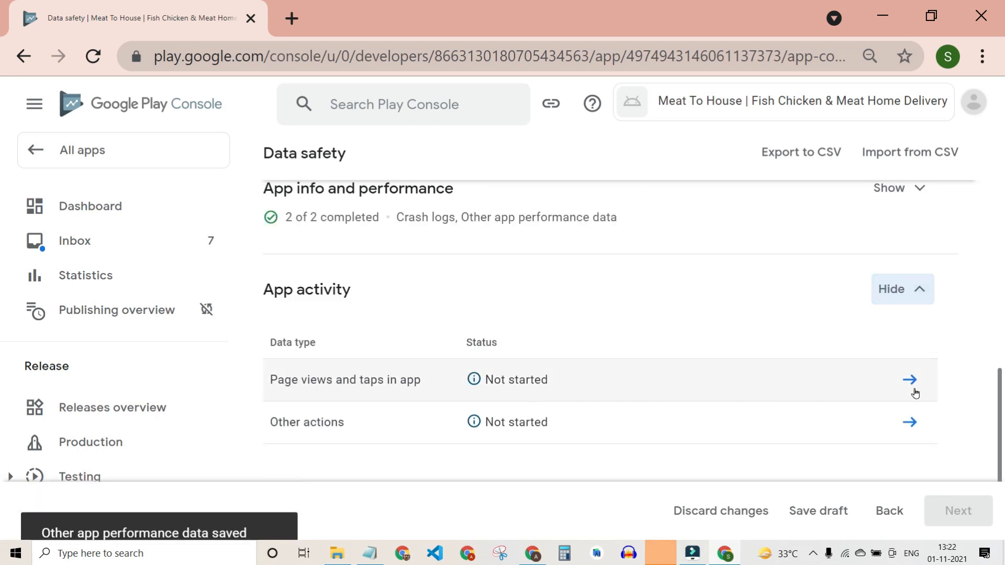
Save Page views and taps as collected, processed ephemerally, required, and used for Analytics.
{"action": "left_click", "coordinate": [909, 380]}
{"action": "left_click", "coordinate": [282, 320]}
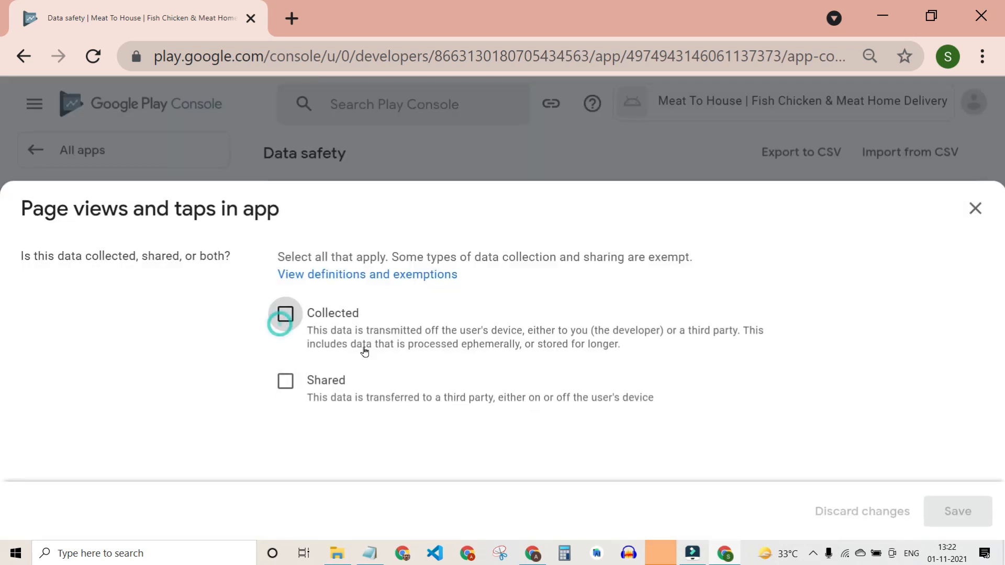
{"action": "scroll", "coordinate": [366, 372], "scroll_direction": "down", "scroll_amount": 5}
{"action": "left_click", "coordinate": [287, 271]}
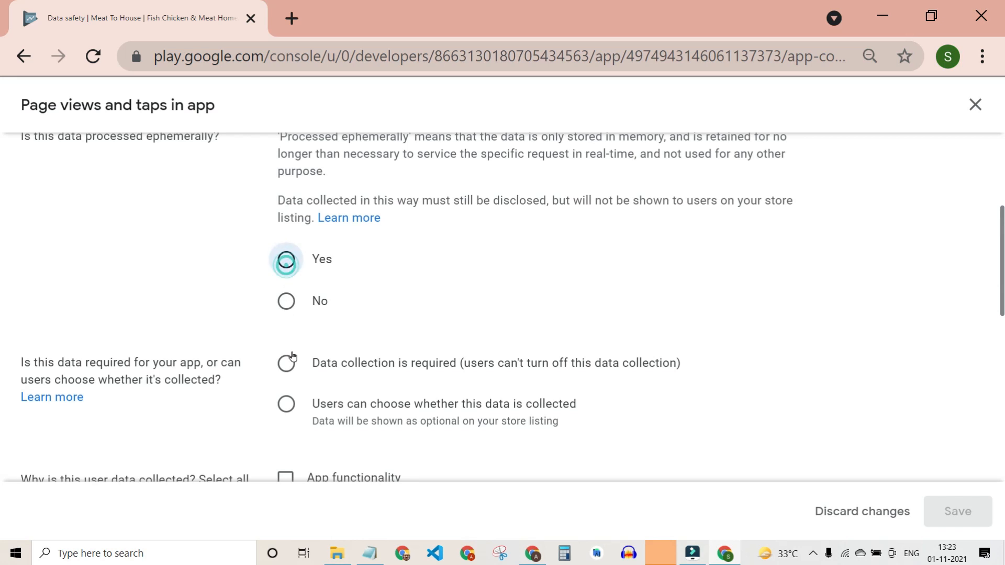
{"action": "left_click", "coordinate": [286, 364]}
{"action": "scroll", "coordinate": [420, 397], "scroll_direction": "down", "scroll_amount": 4}
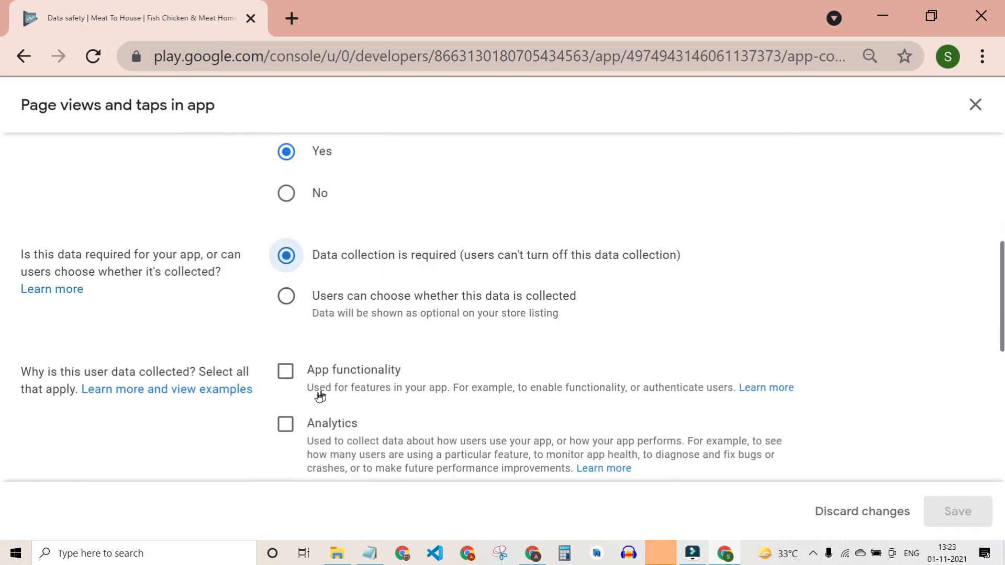
{"action": "left_click", "coordinate": [289, 318]}
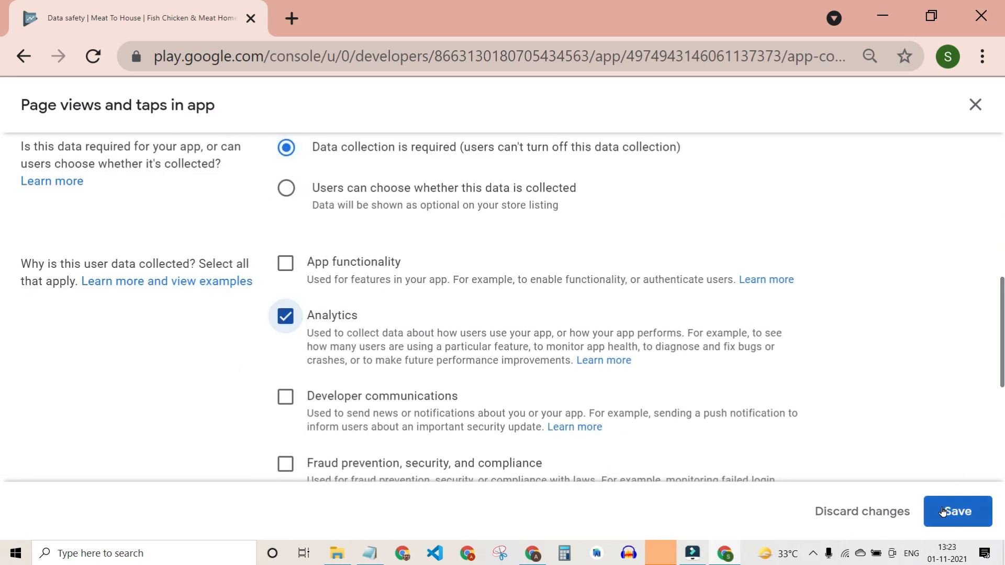
{"action": "left_click", "coordinate": [945, 511]}
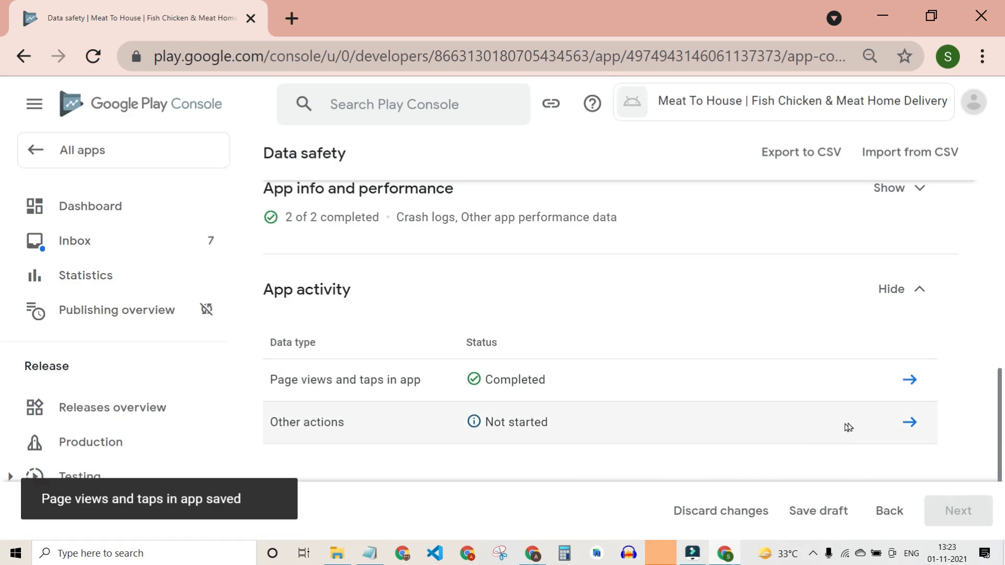
Save Other actions as processed ephemerally and collected for Analytics.
{"action": "left_click", "coordinate": [898, 427]}
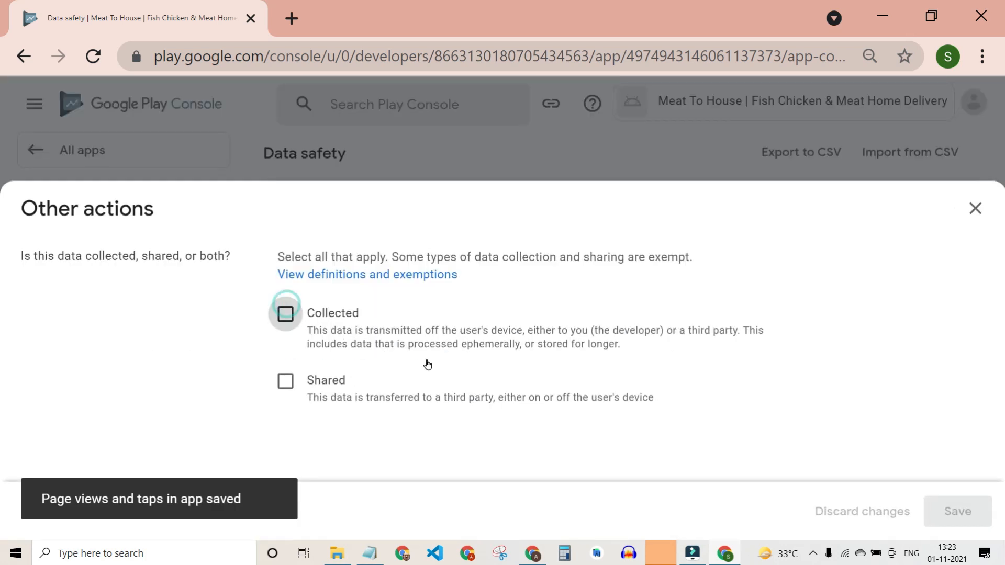
{"action": "scroll", "coordinate": [432, 361], "scroll_direction": "down", "scroll_amount": 2}
{"action": "left_click", "coordinate": [282, 381]}
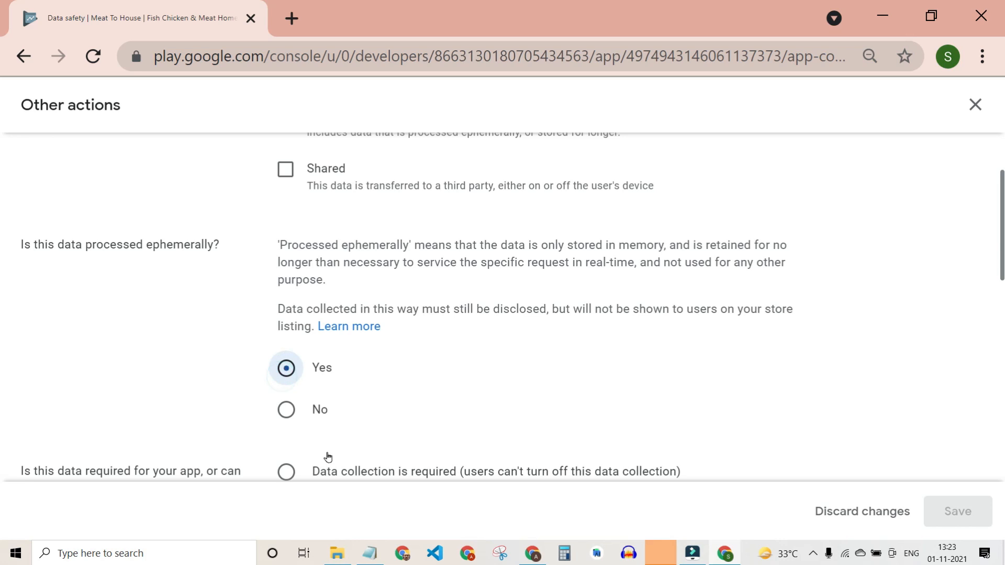
{"action": "scroll", "coordinate": [285, 333], "scroll_direction": "down", "scroll_amount": 4}
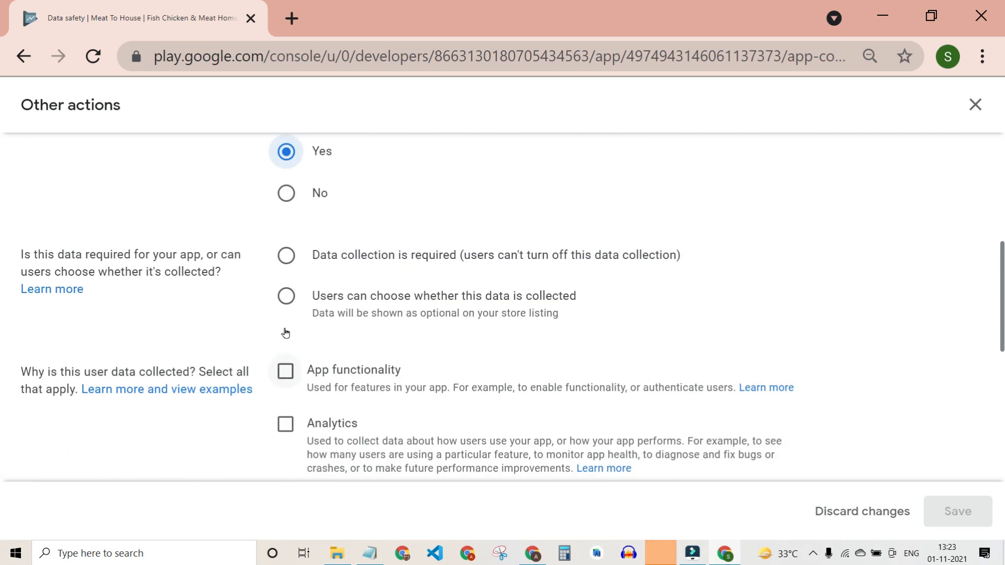
{"action": "left_click", "coordinate": [285, 423]}
{"action": "left_click", "coordinate": [958, 512]}
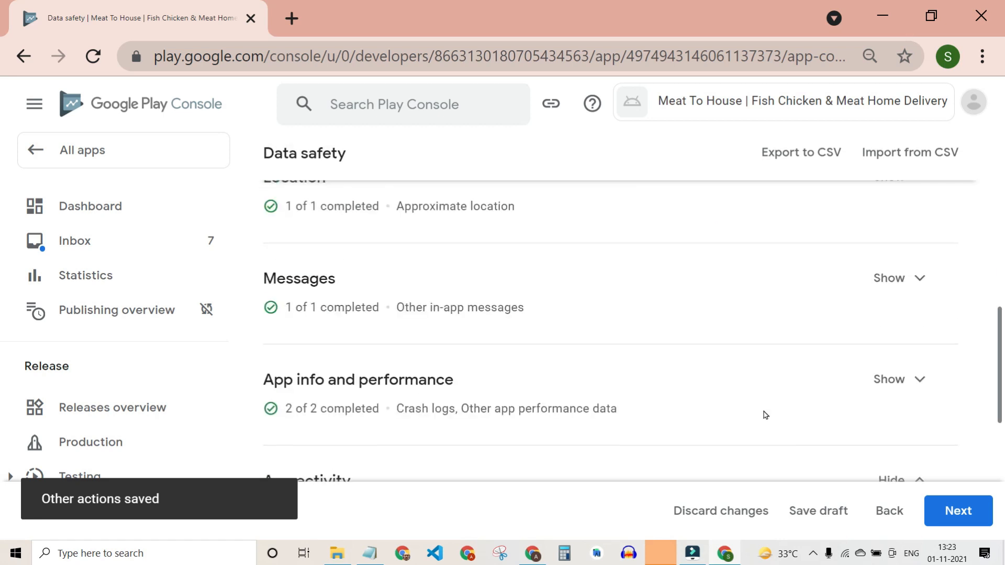
{"action": "scroll", "coordinate": [764, 412], "scroll_direction": "down", "scroll_amount": 5}
{"action": "scroll", "coordinate": [764, 412], "scroll_direction": "up", "scroll_amount": 13}
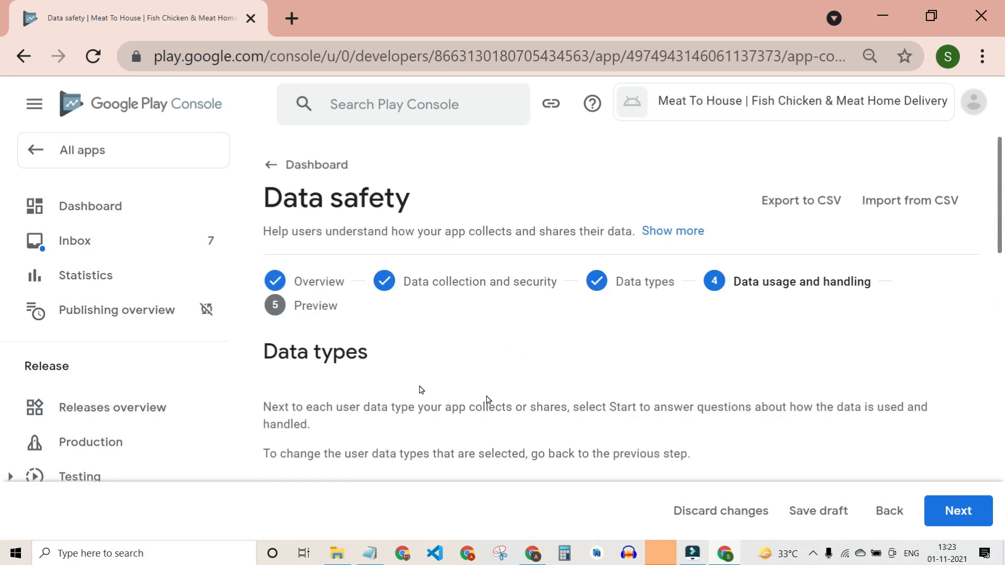
Advance the Data safety form to the Preview step and scroll through the summary.
{"action": "left_click", "coordinate": [950, 522]}
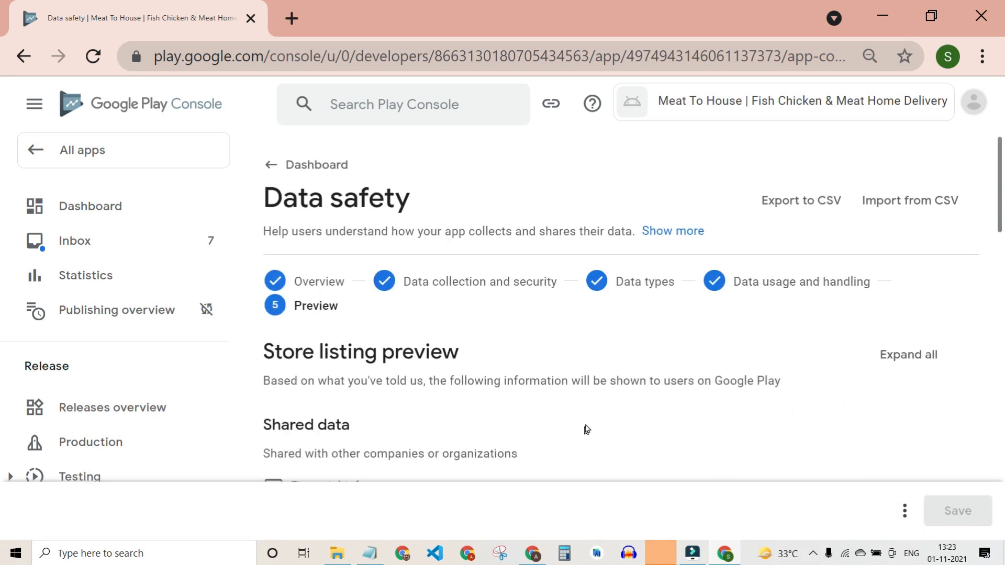
{"action": "scroll", "coordinate": [587, 429], "scroll_direction": "down", "scroll_amount": 3}
{"action": "scroll", "coordinate": [338, 266], "scroll_direction": "up", "scroll_amount": 2}
{"action": "scroll", "coordinate": [341, 304], "scroll_direction": "down", "scroll_amount": 2}
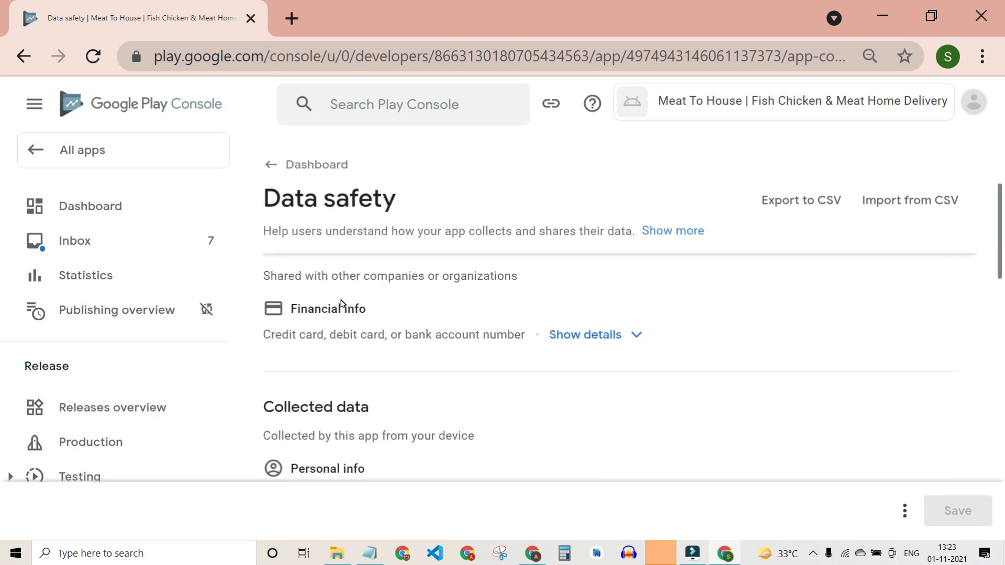
{"action": "scroll", "coordinate": [341, 304], "scroll_direction": "down", "scroll_amount": 3}
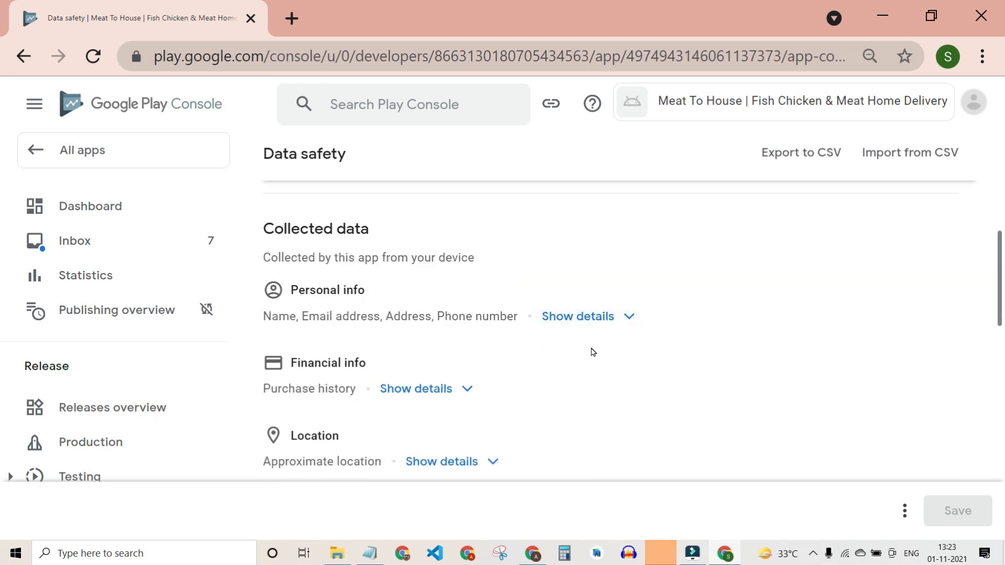
{"action": "scroll", "coordinate": [593, 352], "scroll_direction": "down", "scroll_amount": 6}
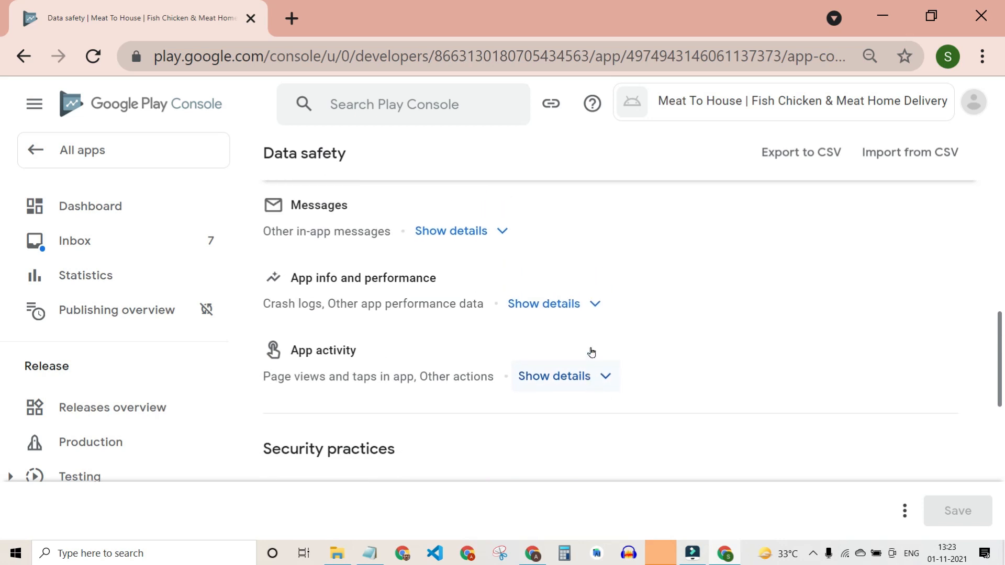
{"action": "scroll", "coordinate": [592, 351], "scroll_direction": "up", "scroll_amount": 1}
Expand and collapse the Messages collected-data details in the store listing preview.
{"action": "left_click", "coordinate": [502, 290]}
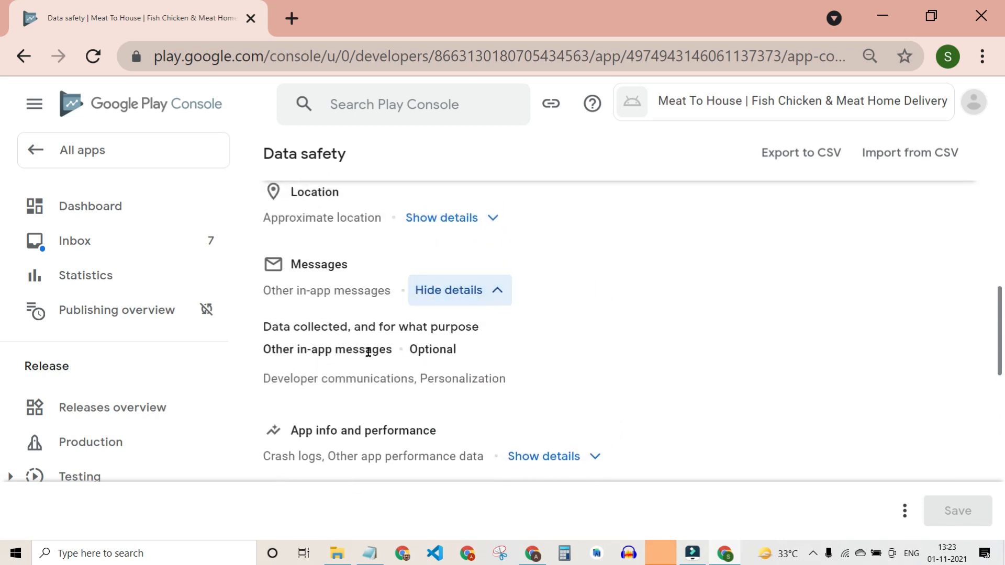
{"action": "left_click", "coordinate": [443, 291]}
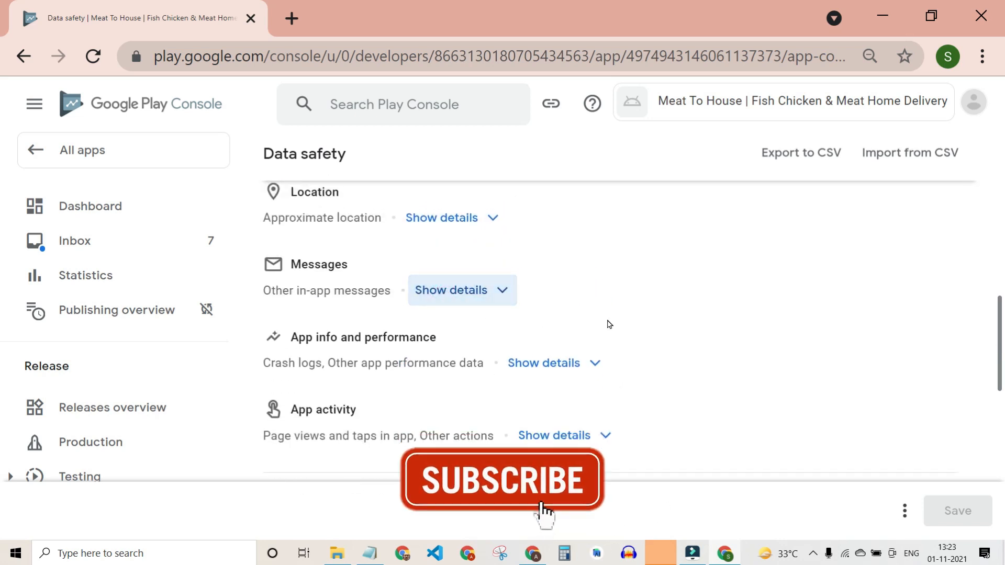
{"action": "scroll", "coordinate": [607, 324], "scroll_direction": "up", "scroll_amount": 10}
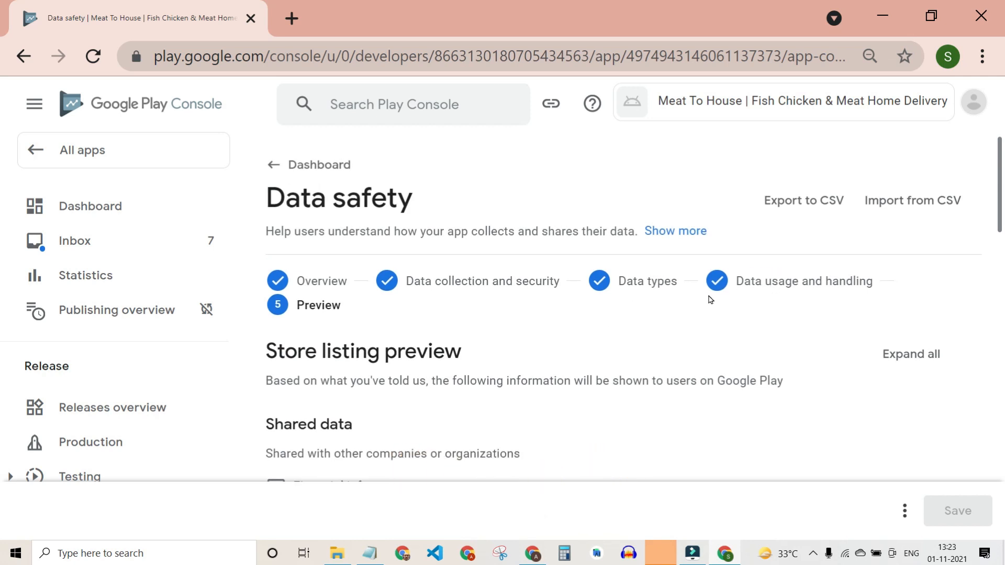
{"action": "scroll", "coordinate": [699, 415], "scroll_direction": "down", "scroll_amount": 10}
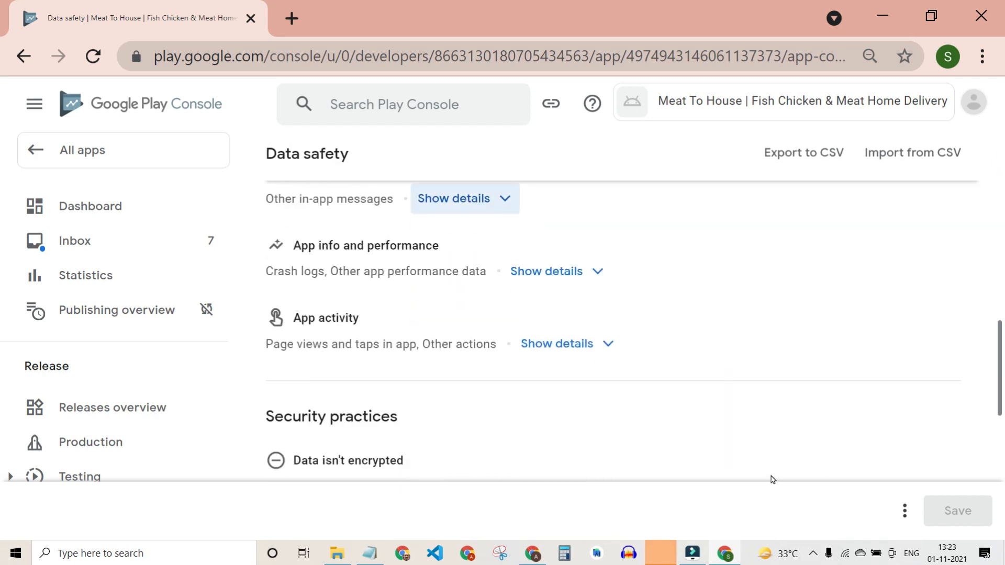
{"action": "scroll", "coordinate": [504, 283], "scroll_direction": "up", "scroll_amount": 3}
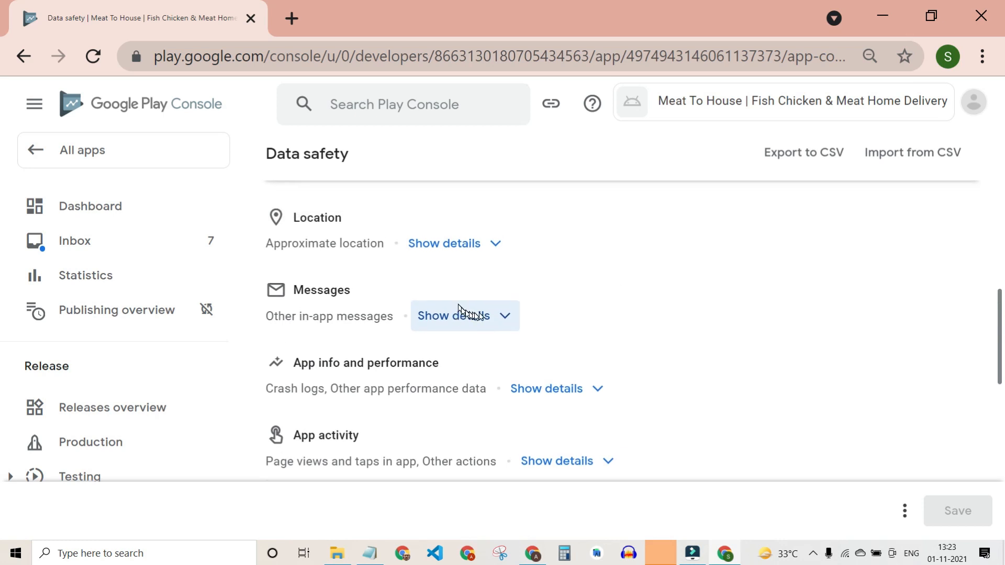
{"action": "left_click", "coordinate": [484, 349]}
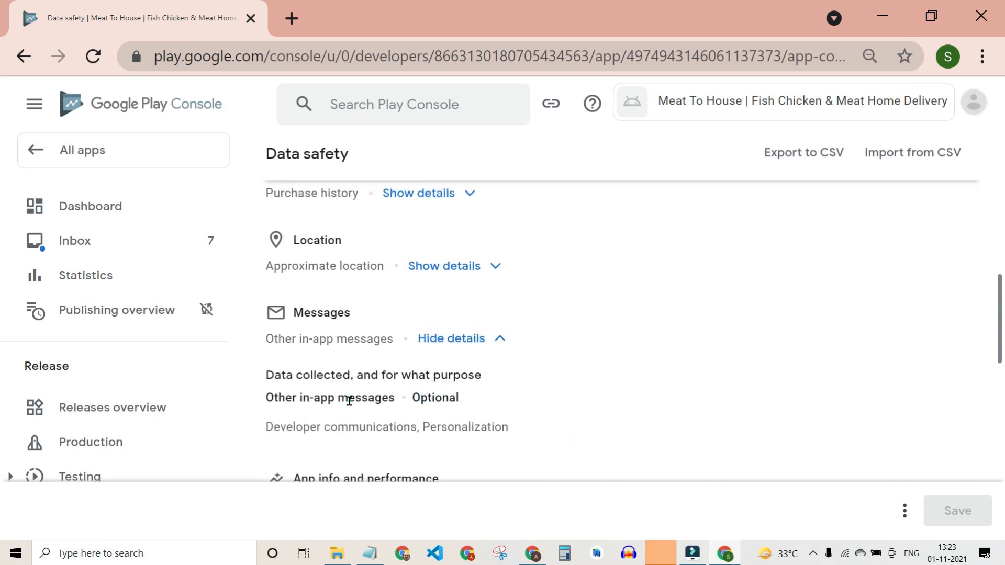
{"action": "scroll", "coordinate": [735, 340], "scroll_direction": "up", "scroll_amount": 8}
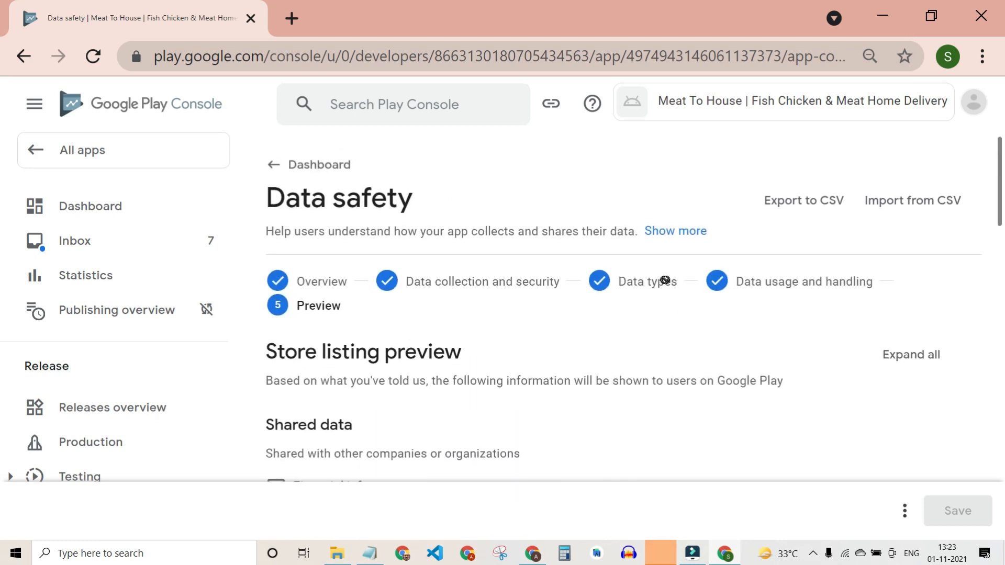
Go back from Preview to the data usage and handling step.
{"action": "left_click", "coordinate": [899, 511]}
{"action": "left_click", "coordinate": [856, 419]}
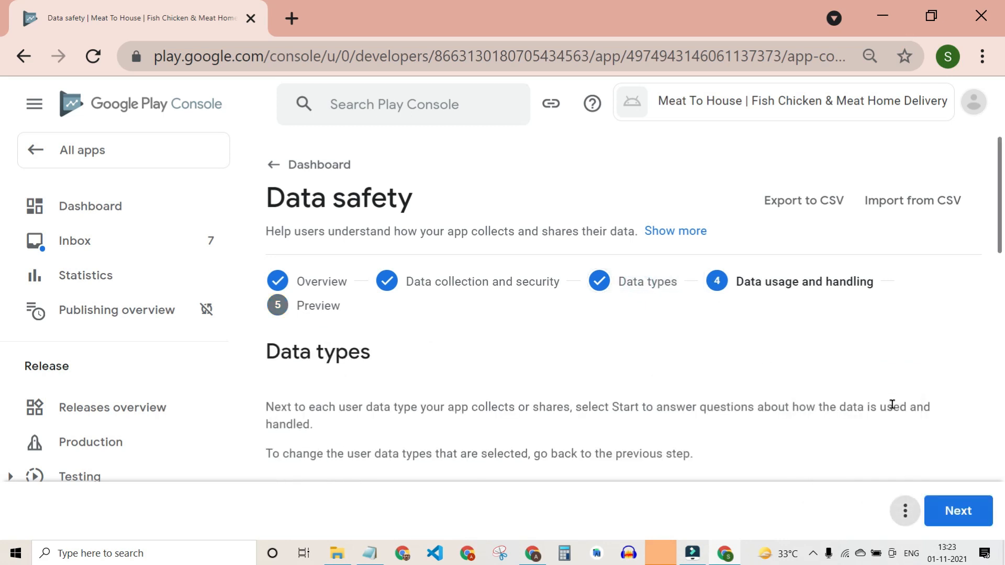
{"action": "scroll", "coordinate": [819, 313], "scroll_direction": "down", "scroll_amount": 10}
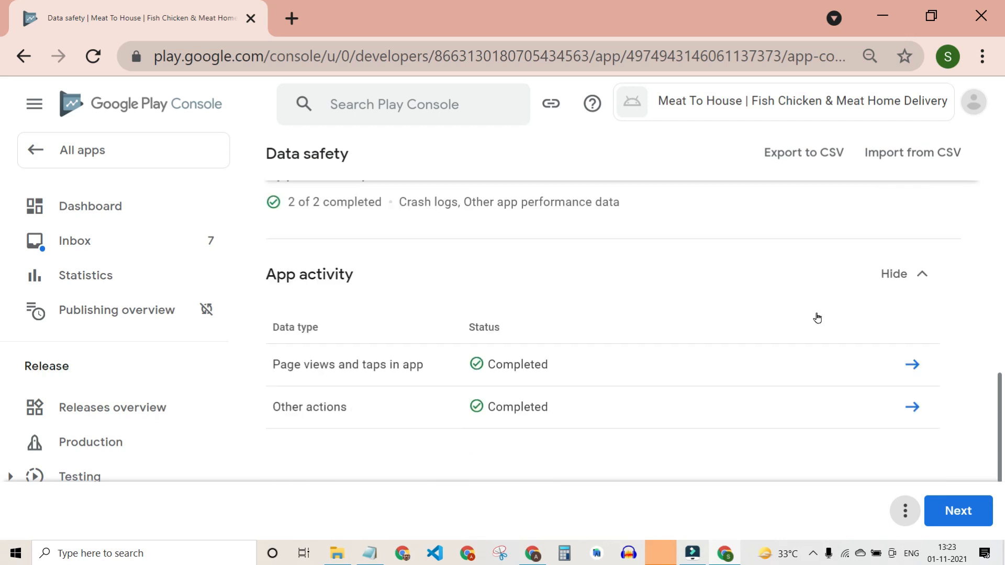
{"action": "scroll", "coordinate": [817, 316], "scroll_direction": "up", "scroll_amount": 5}
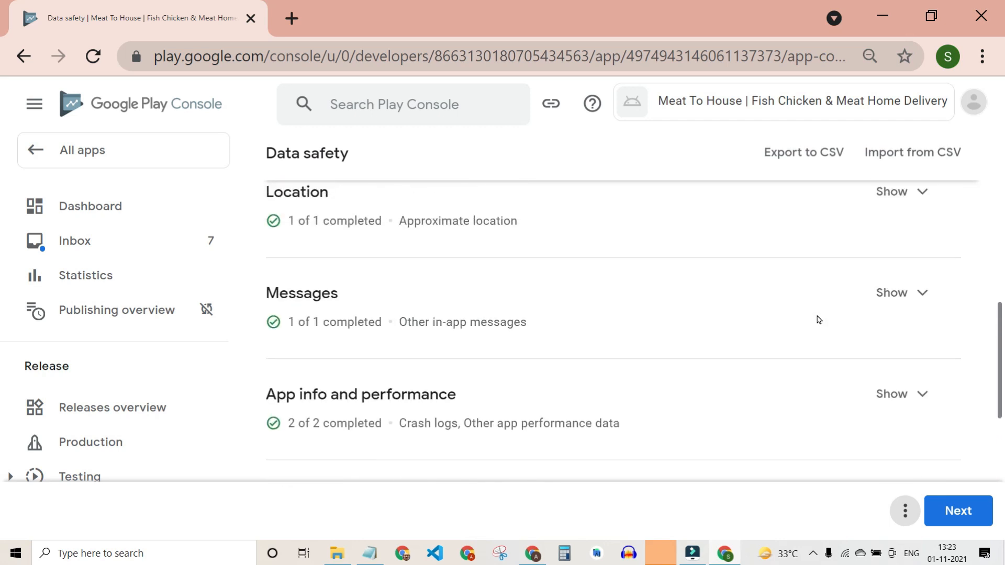
Give Other in-app messages Advertising or marketing instead of Personalization as a purpose, and save.
{"action": "left_click", "coordinate": [899, 309]}
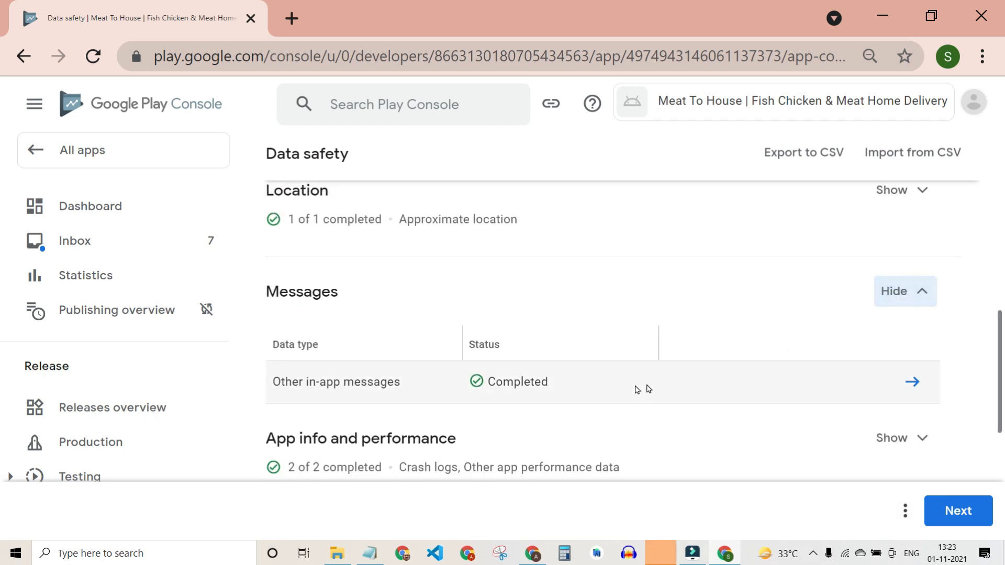
{"action": "left_click", "coordinate": [927, 384]}
{"action": "scroll", "coordinate": [640, 384], "scroll_direction": "down", "scroll_amount": 10}
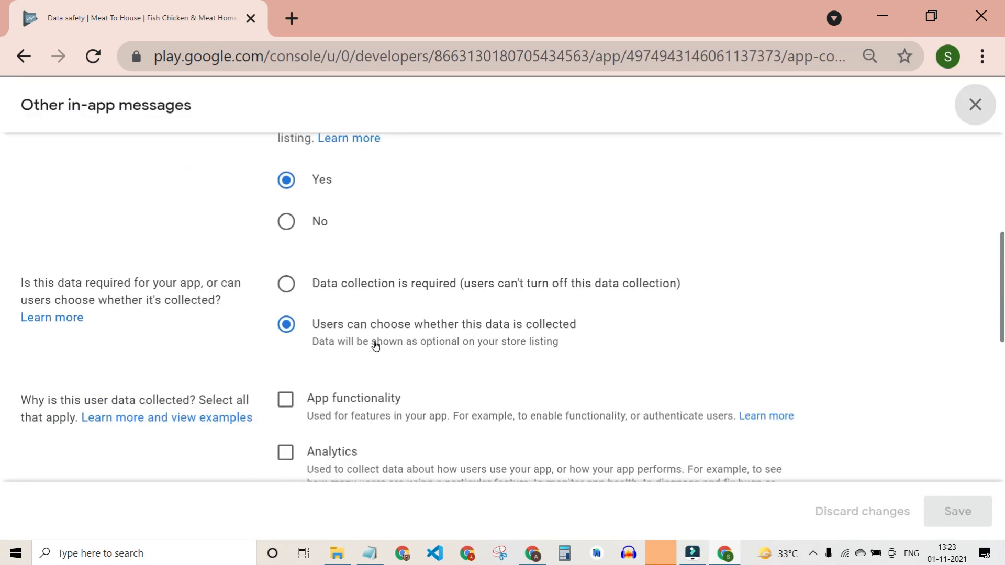
{"action": "scroll", "coordinate": [373, 344], "scroll_direction": "down", "scroll_amount": 2}
{"action": "scroll", "coordinate": [288, 444], "scroll_direction": "down", "scroll_amount": 2}
{"action": "scroll", "coordinate": [293, 333], "scroll_direction": "up", "scroll_amount": 1}
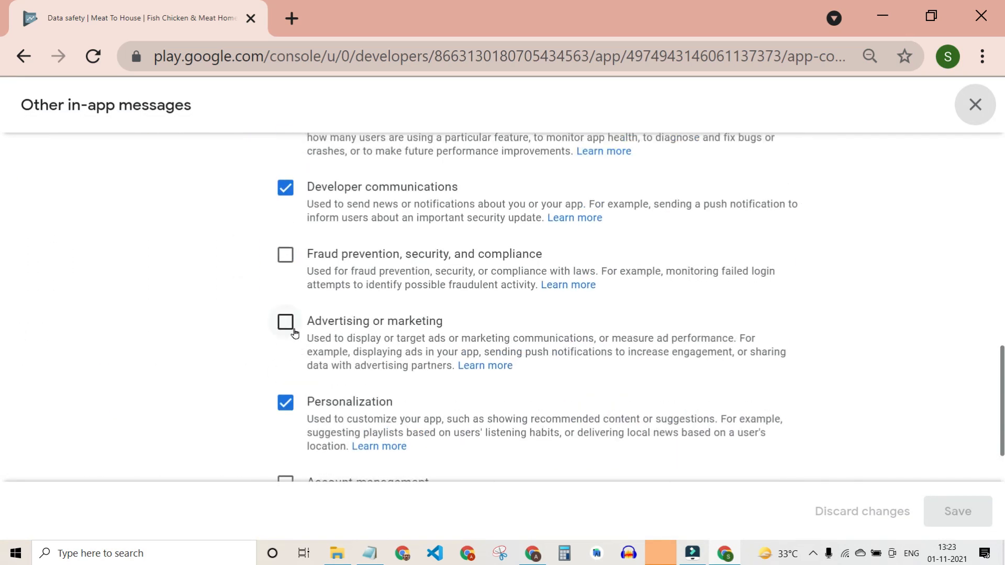
{"action": "left_click", "coordinate": [335, 322]}
{"action": "scroll", "coordinate": [465, 390], "scroll_direction": "down", "scroll_amount": 1}
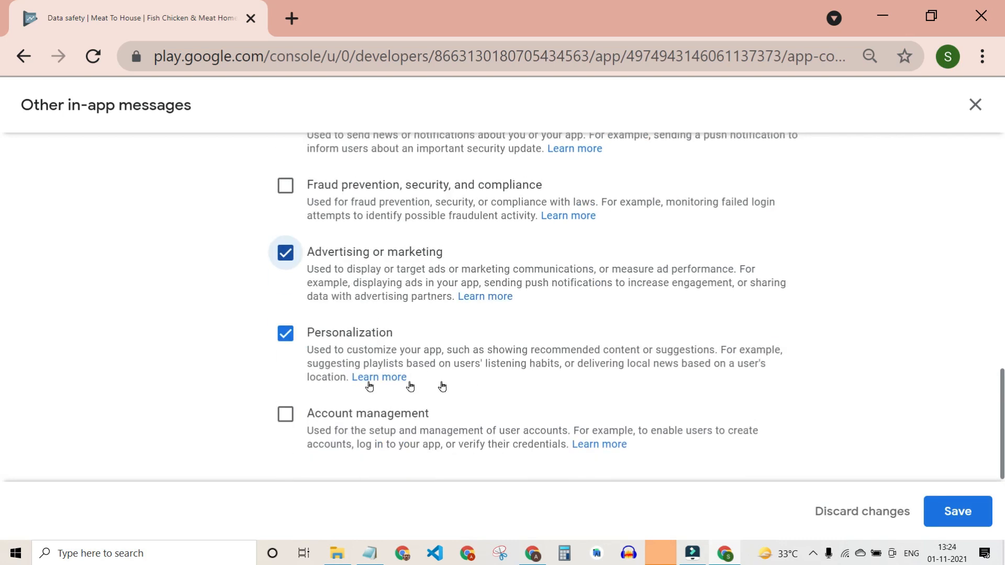
{"action": "left_click", "coordinate": [335, 333]}
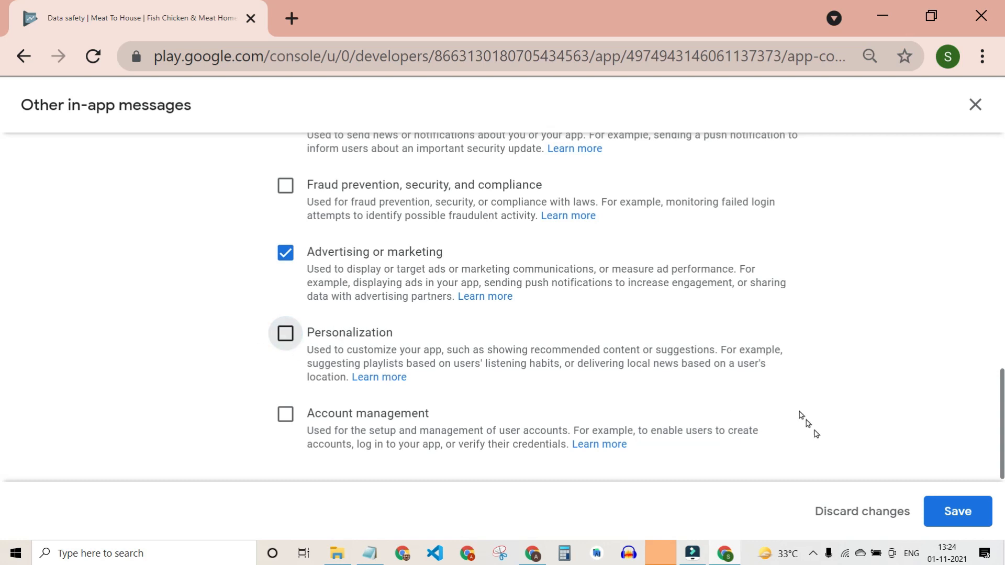
{"action": "left_click", "coordinate": [958, 512]}
{"action": "scroll", "coordinate": [645, 348], "scroll_direction": "down", "scroll_amount": 5}
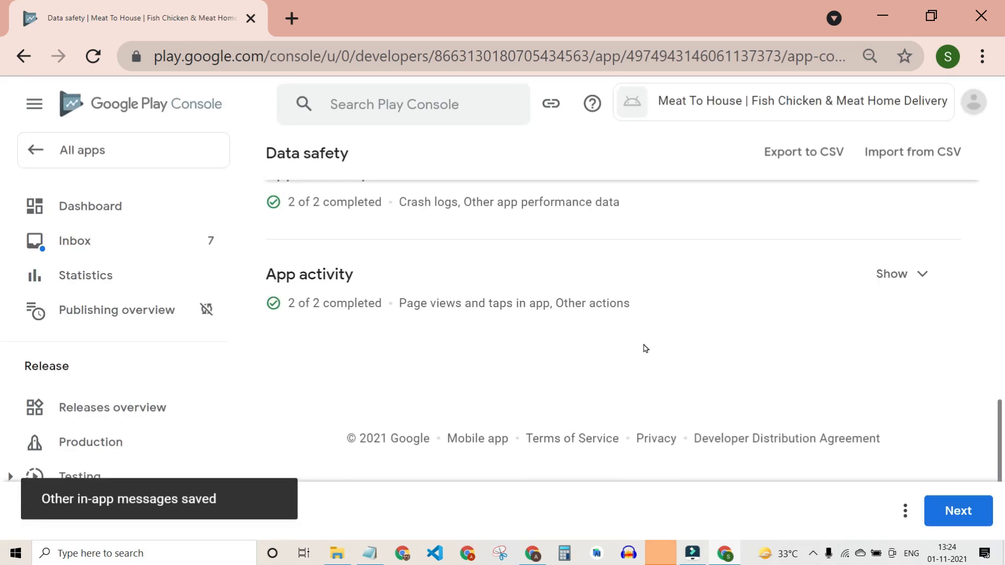
Advance to the Preview step and highlight the privacy policy requirement notice.
{"action": "left_click", "coordinate": [958, 511]}
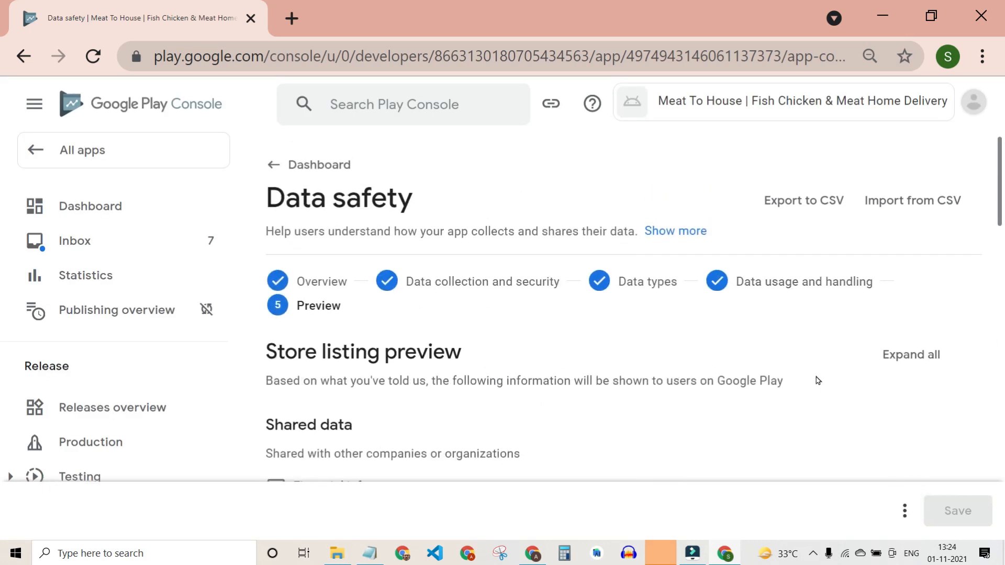
{"action": "scroll", "coordinate": [819, 380], "scroll_direction": "down", "scroll_amount": 15}
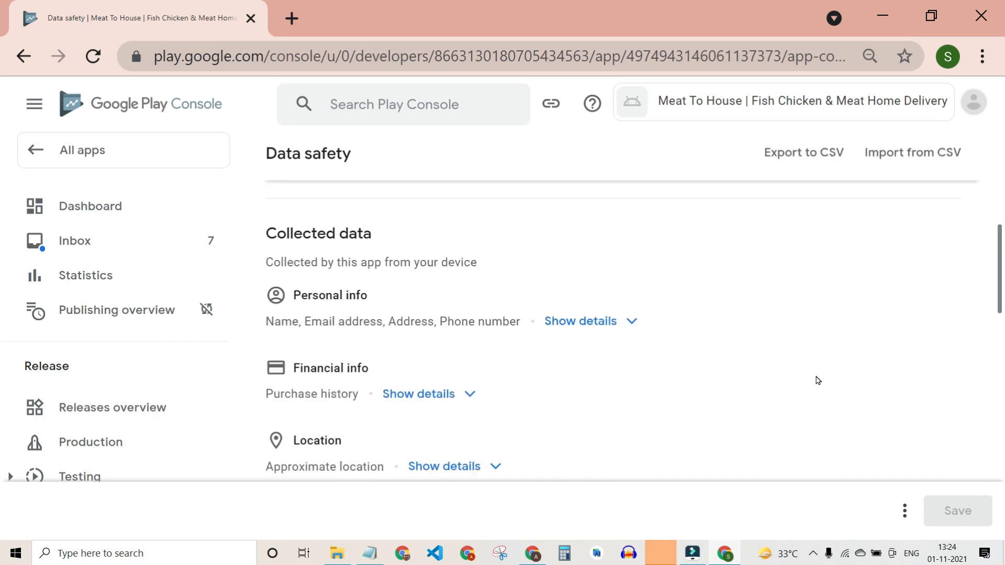
{"action": "scroll", "coordinate": [818, 380], "scroll_direction": "down", "scroll_amount": 3}
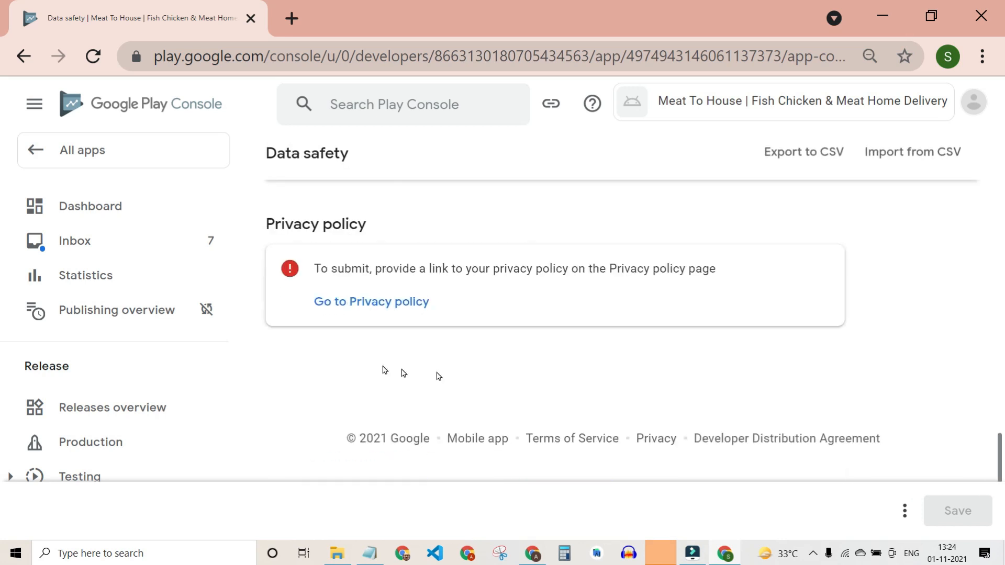
{"action": "left_click_drag", "start_coordinate": [319, 272], "coordinate": [696, 269]}
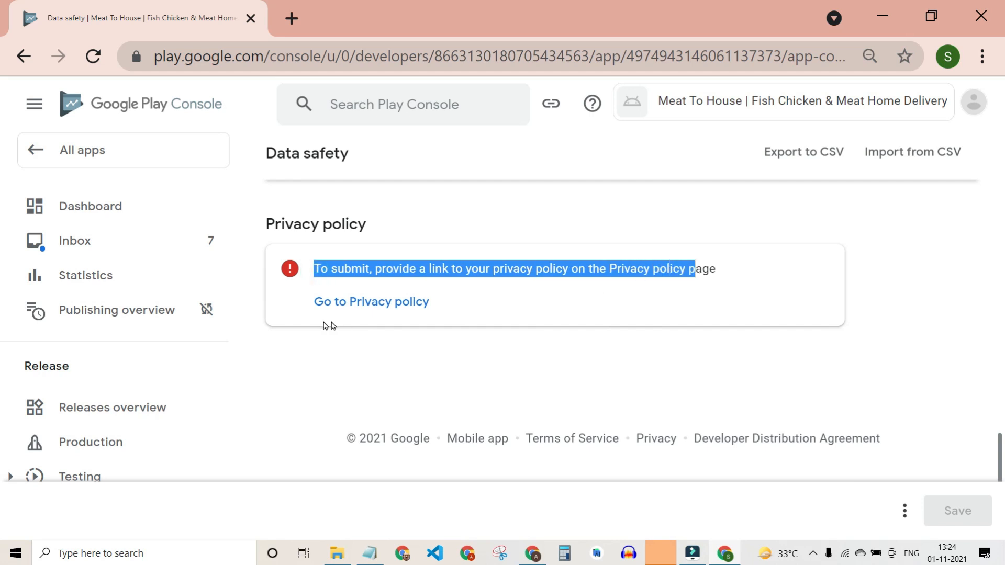
Save the Data safety form as a draft, then go to the Privacy Policy page.
{"action": "left_click", "coordinate": [351, 308]}
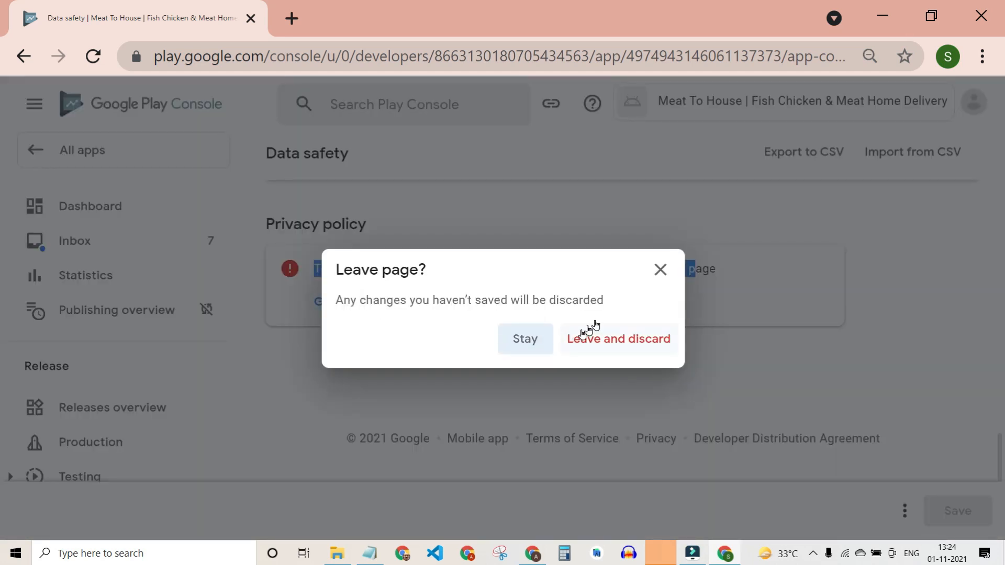
{"action": "left_click", "coordinate": [654, 268]}
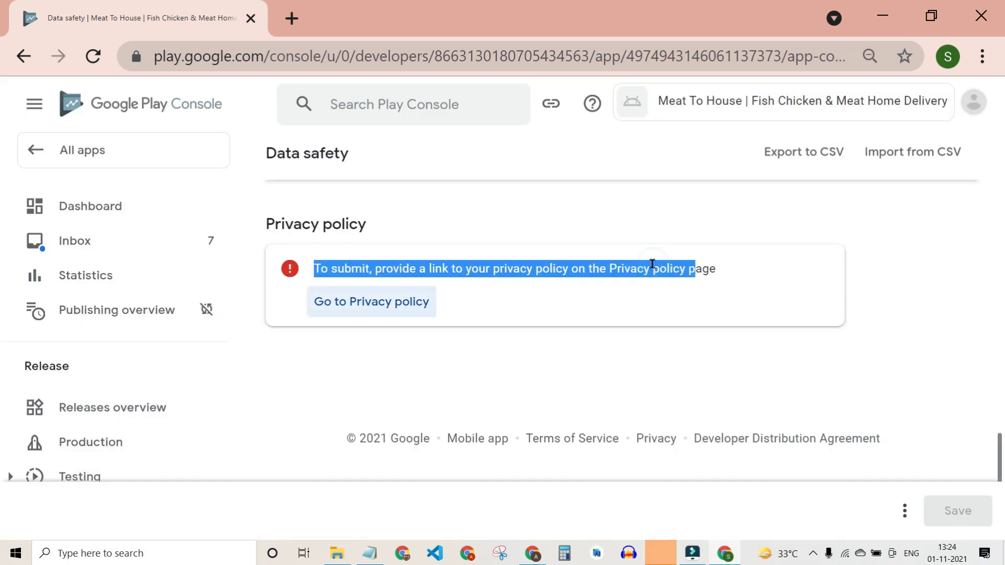
{"action": "left_click", "coordinate": [904, 511]}
{"action": "left_click", "coordinate": [853, 448]}
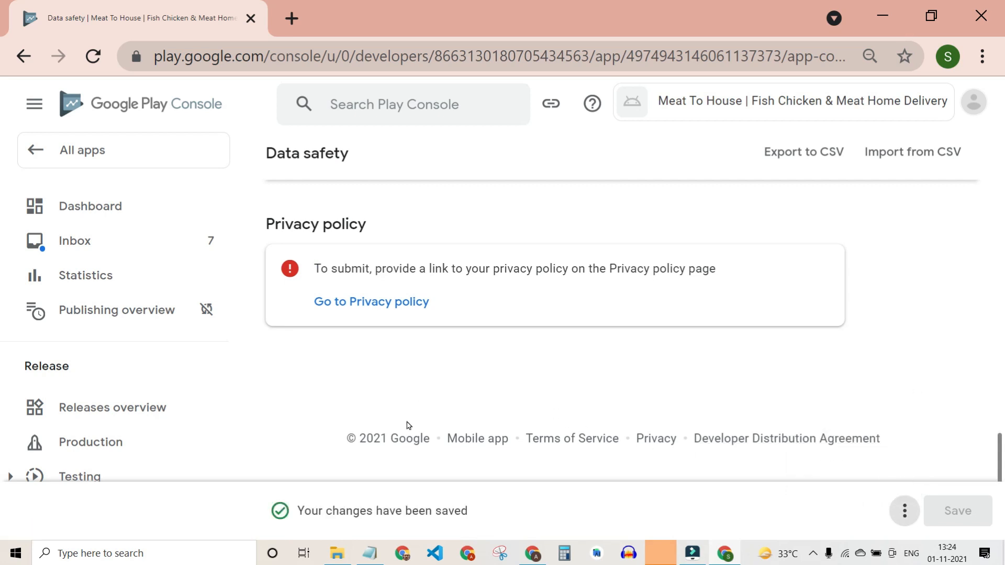
{"action": "left_click", "coordinate": [386, 301]}
{"action": "left_click", "coordinate": [403, 382]}
{"action": "left_click", "coordinate": [369, 553]}
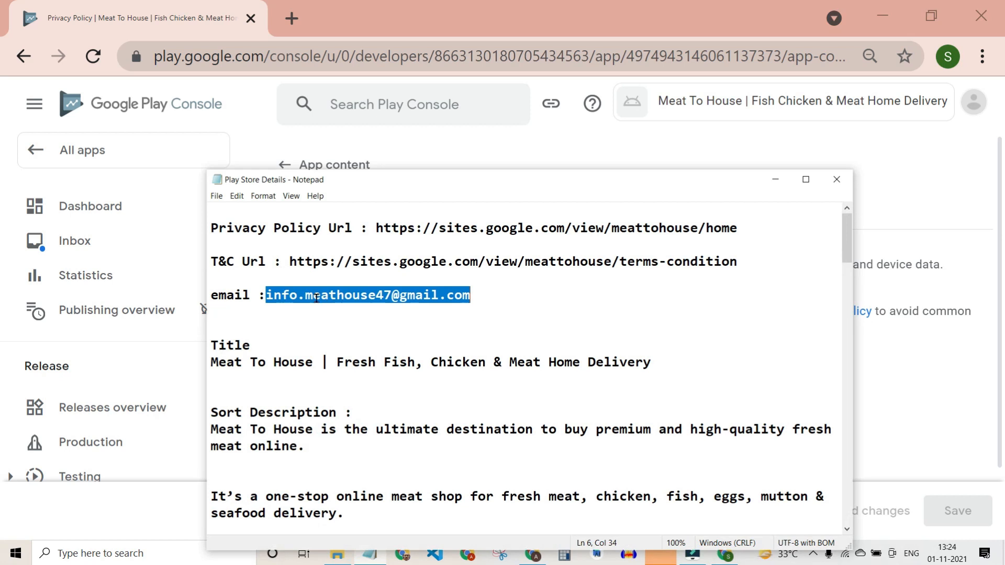
{"action": "left_click_drag", "start_coordinate": [378, 229], "coordinate": [731, 226]}
{"action": "left_click", "coordinate": [746, 233]}
{"action": "left_click_drag", "start_coordinate": [475, 240], "coordinate": [371, 226]}
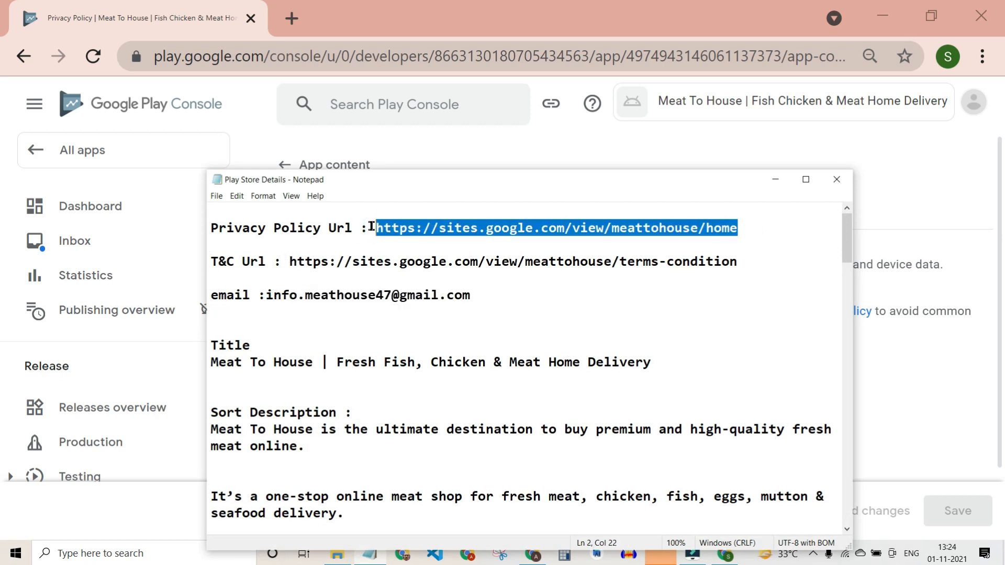
{"action": "key", "text": "ctrl+c"}
{"action": "left_click", "coordinate": [858, 327]}
{"action": "left_click", "coordinate": [448, 376]}
{"action": "key", "text": "ctrl+v"}
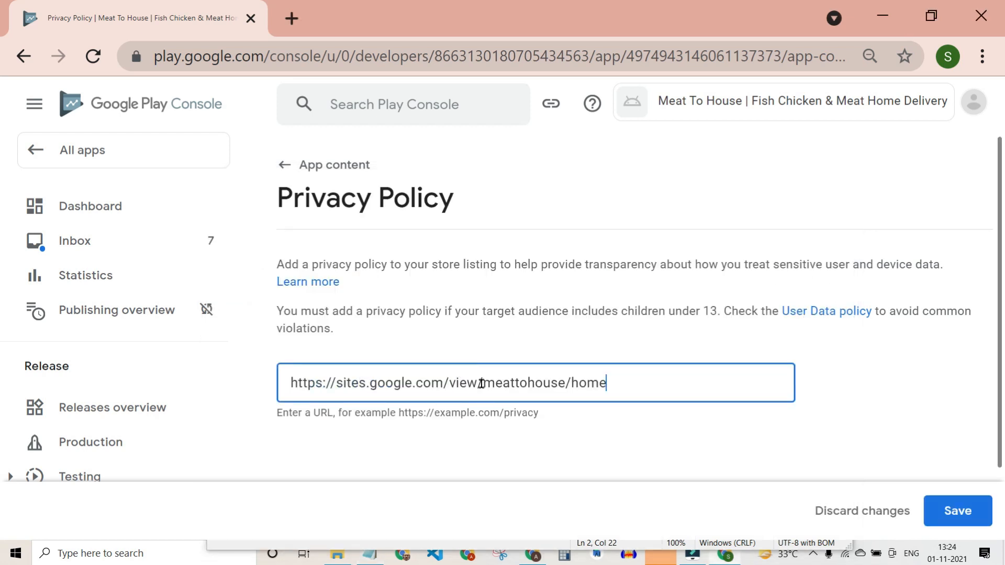
{"action": "left_click", "coordinate": [948, 507]}
{"action": "scroll", "coordinate": [767, 383], "scroll_direction": "down", "scroll_amount": 2}
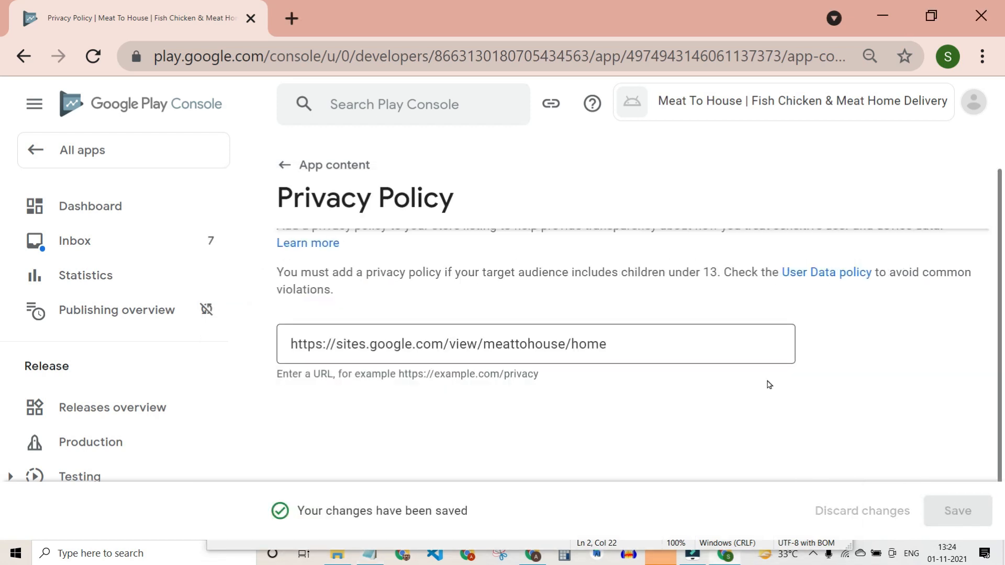
{"action": "scroll", "coordinate": [768, 384], "scroll_direction": "up", "scroll_amount": 2}
{"action": "left_click", "coordinate": [279, 170]}
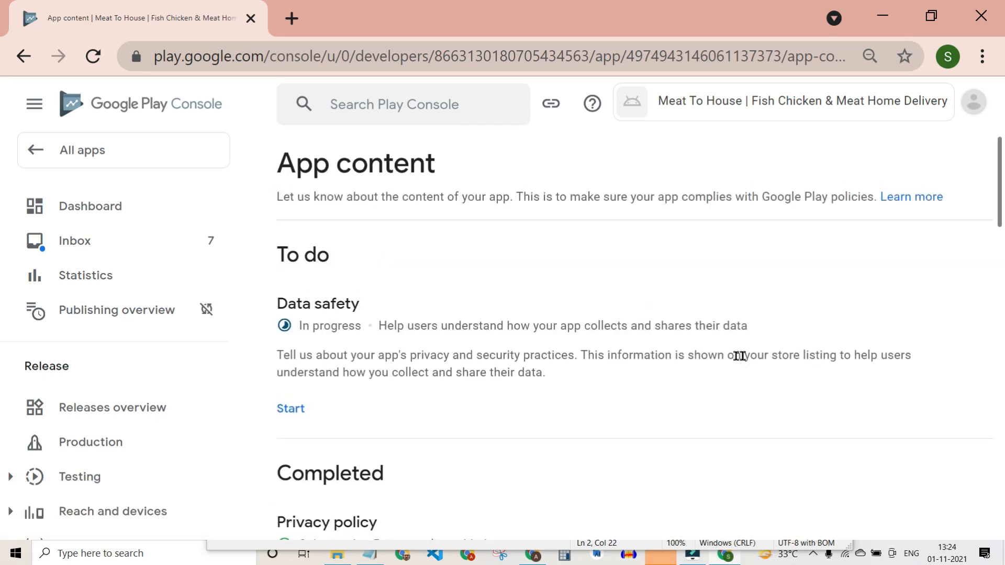
{"action": "scroll", "coordinate": [679, 374], "scroll_direction": "down", "scroll_amount": 15}
{"action": "scroll", "coordinate": [678, 374], "scroll_direction": "down", "scroll_amount": 5}
{"action": "scroll", "coordinate": [664, 369], "scroll_direction": "up", "scroll_amount": 10}
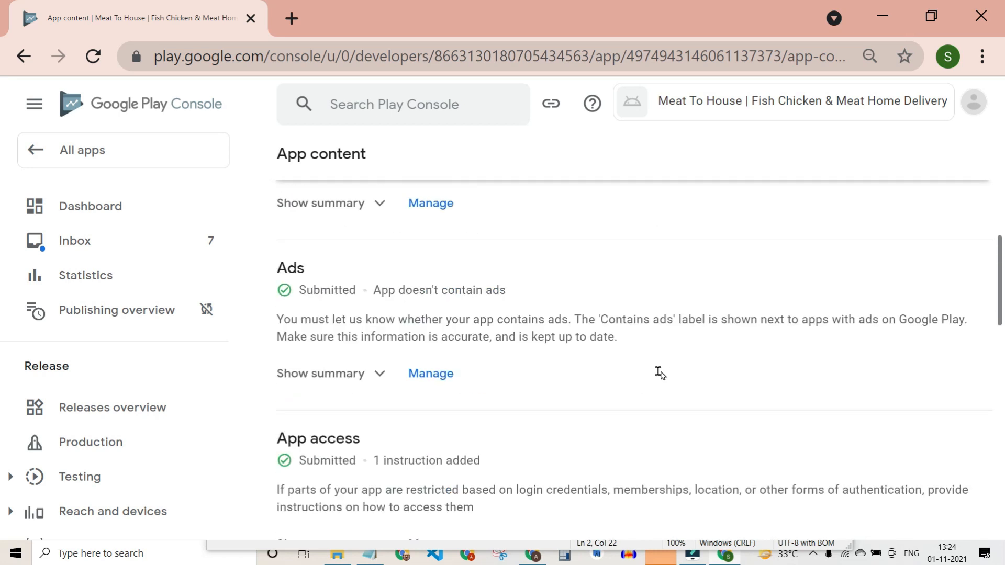
{"action": "scroll", "coordinate": [660, 373], "scroll_direction": "up", "scroll_amount": 10}
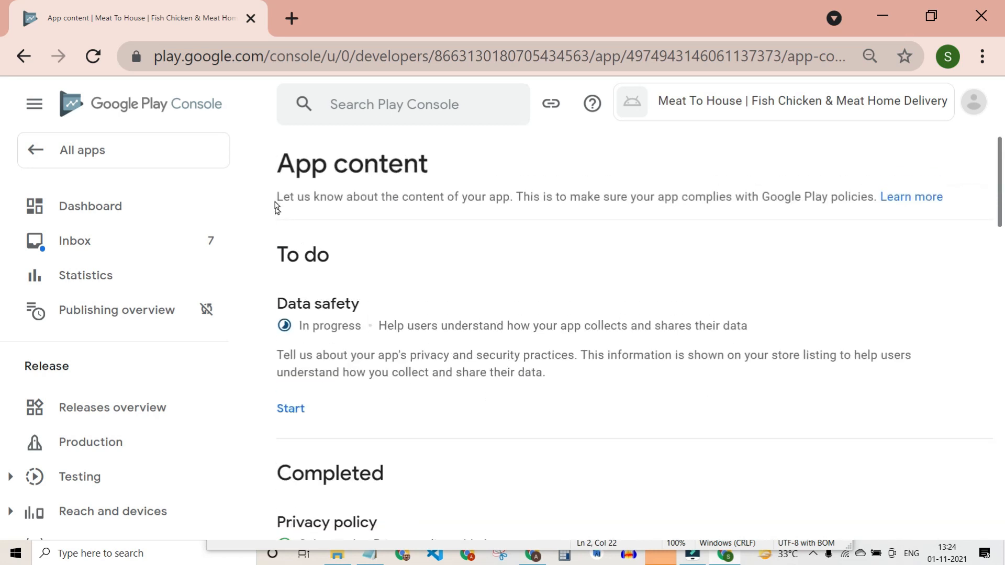
Reopen Data safety and step through the overview and data types steps to data usage.
{"action": "left_click", "coordinate": [295, 407]}
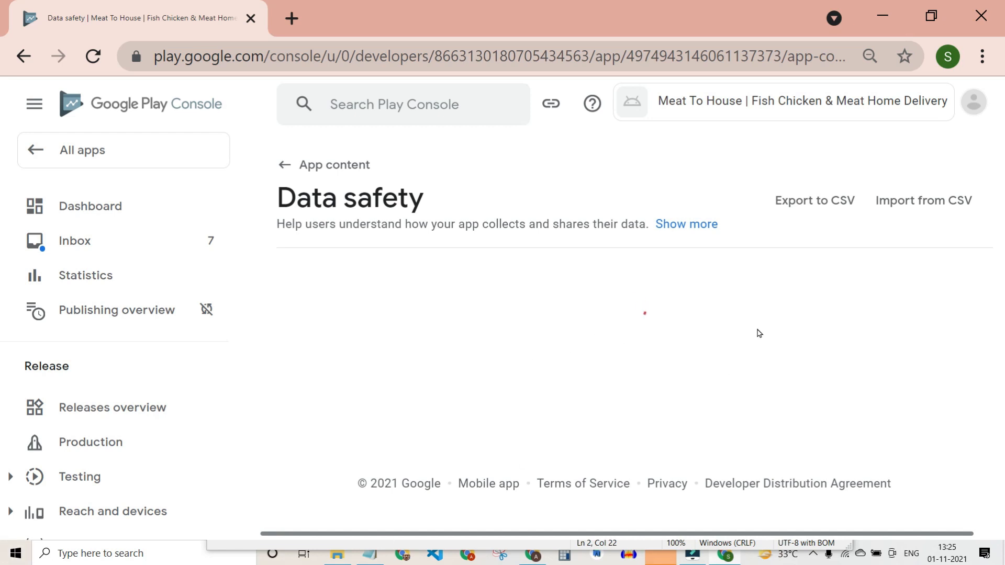
{"action": "scroll", "coordinate": [719, 412], "scroll_direction": "down", "scroll_amount": 10}
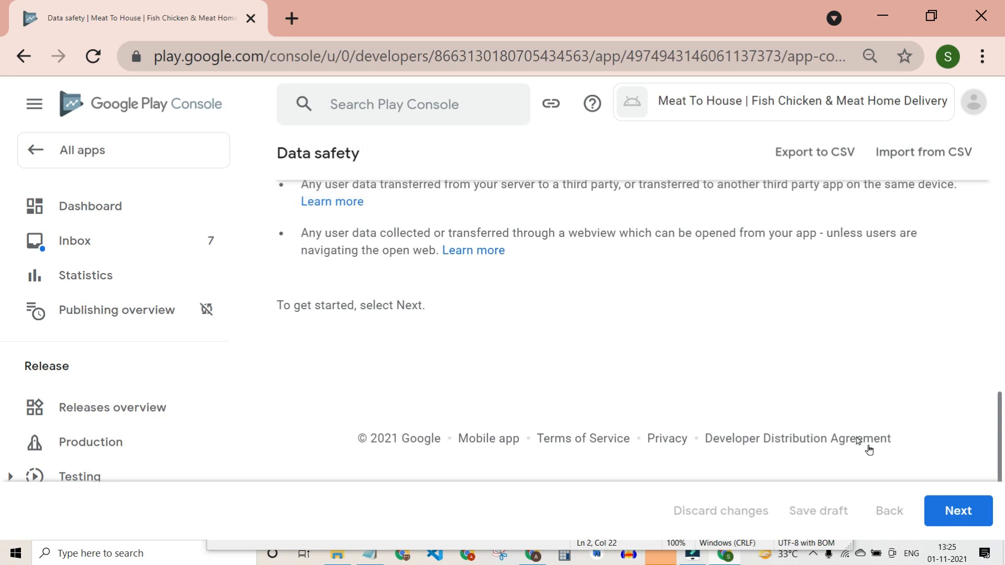
{"action": "left_click", "coordinate": [950, 512]}
{"action": "scroll", "coordinate": [709, 388], "scroll_direction": "down", "scroll_amount": 10}
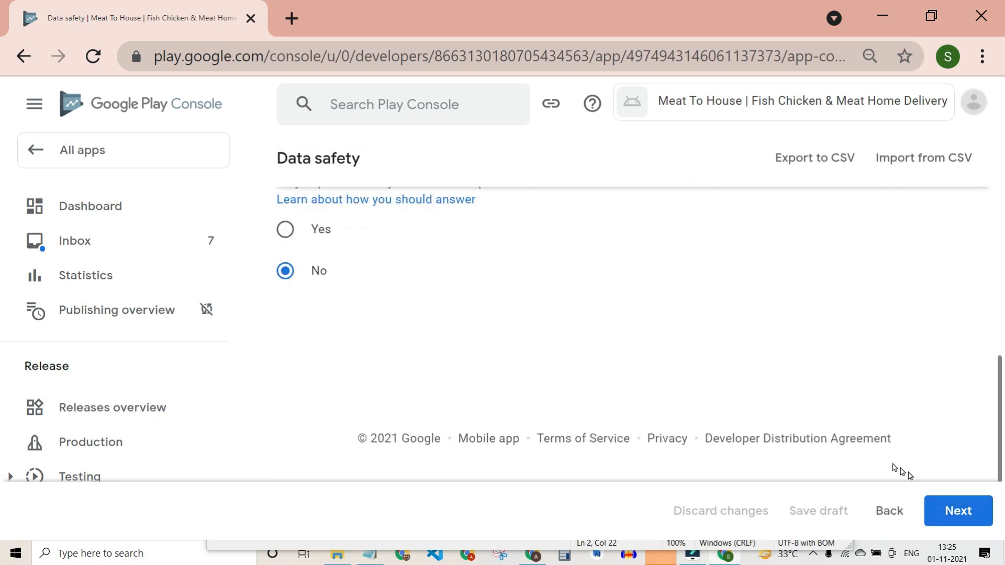
{"action": "left_click", "coordinate": [953, 509]}
{"action": "scroll", "coordinate": [684, 398], "scroll_direction": "down", "scroll_amount": 10}
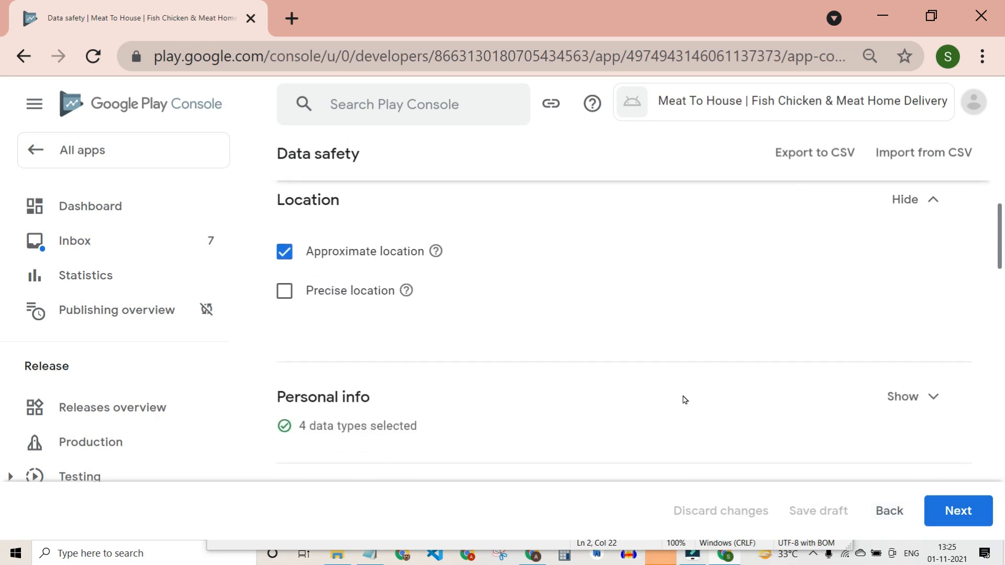
{"action": "left_click", "coordinate": [954, 510]}
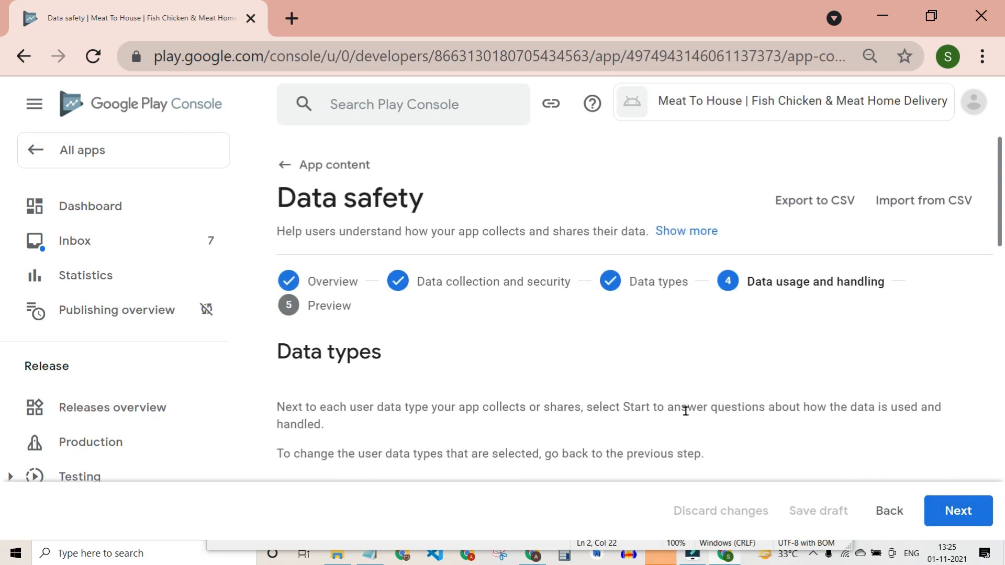
Save the Data safety answers from the Preview step and return to App content.
{"action": "scroll", "coordinate": [687, 414], "scroll_direction": "down", "scroll_amount": 15}
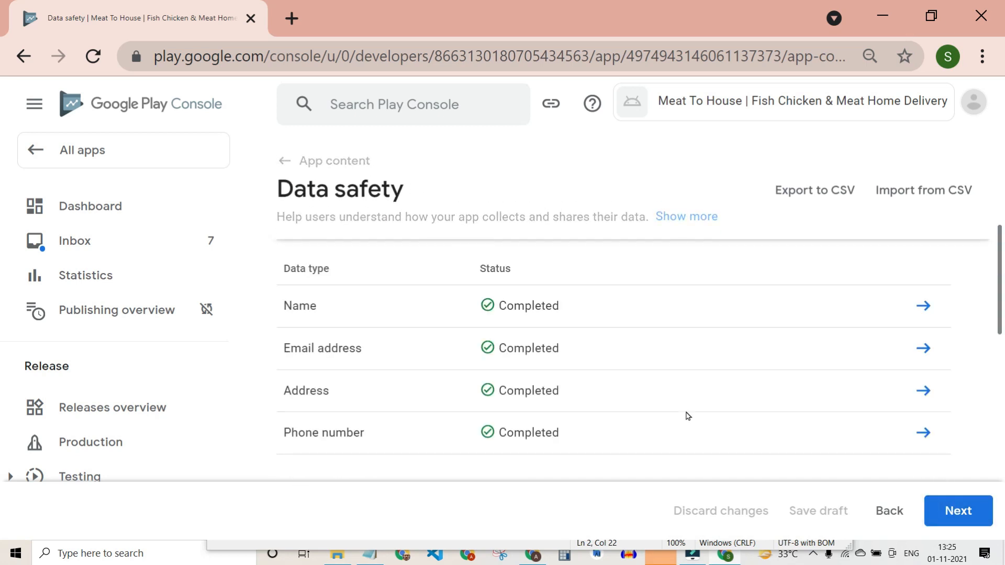
{"action": "left_click", "coordinate": [961, 511]}
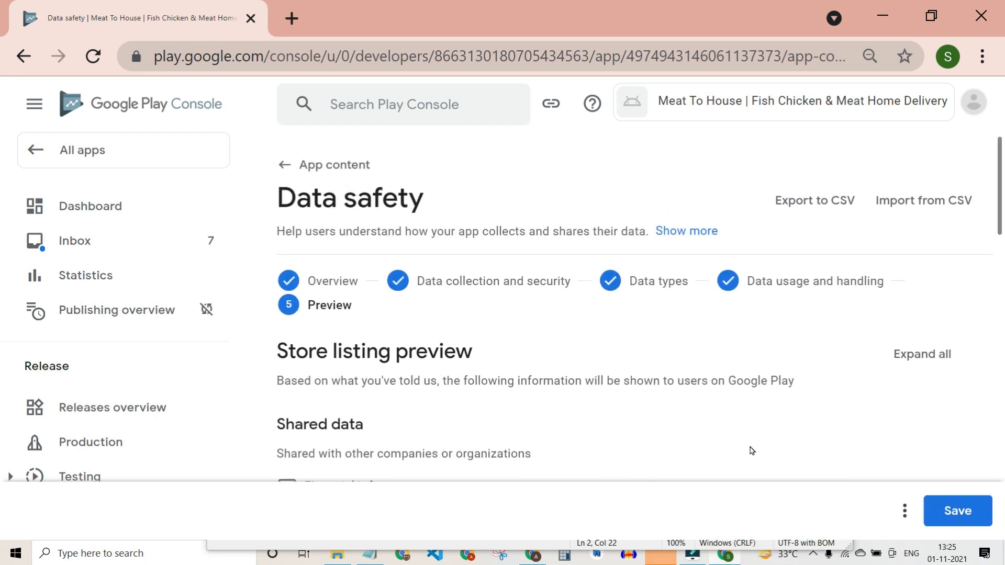
{"action": "scroll", "coordinate": [752, 451], "scroll_direction": "down", "scroll_amount": 20}
{"action": "left_click", "coordinate": [977, 506]}
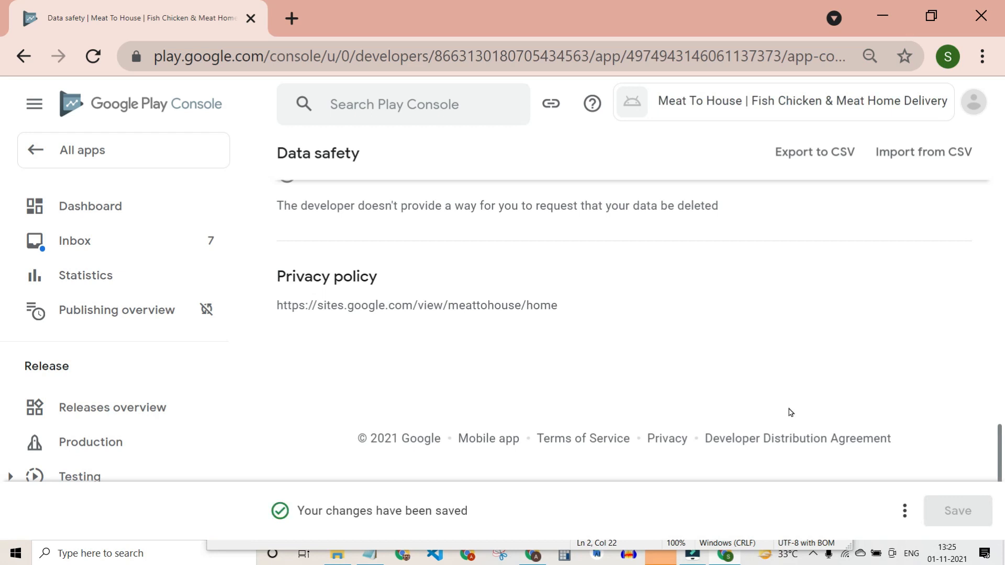
{"action": "scroll", "coordinate": [790, 413], "scroll_direction": "up", "scroll_amount": 20}
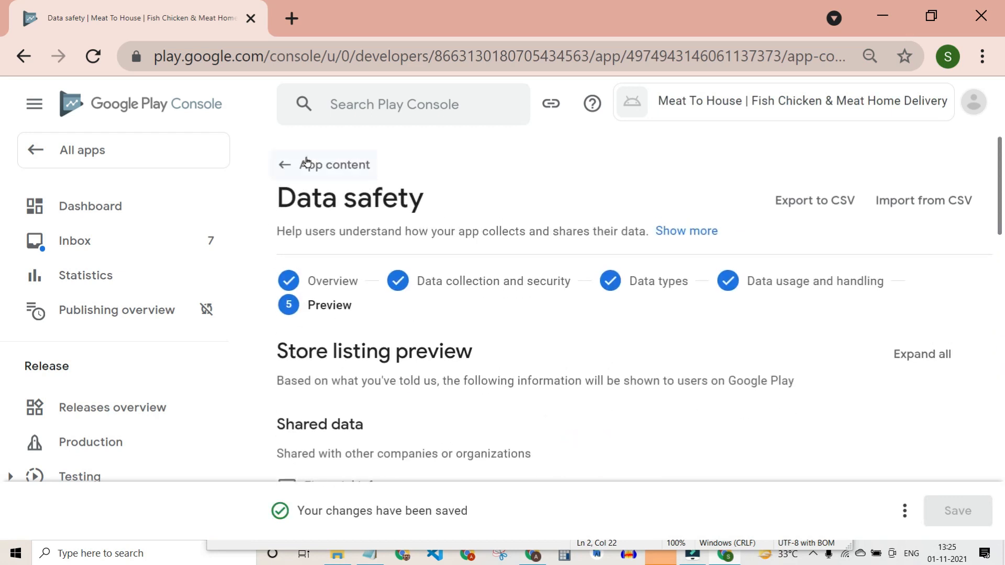
{"action": "left_click", "coordinate": [307, 162]}
From the Dashboard, open the 'Select an app category and provide contact details' task.
{"action": "scroll", "coordinate": [623, 316], "scroll_direction": "down", "scroll_amount": 15}
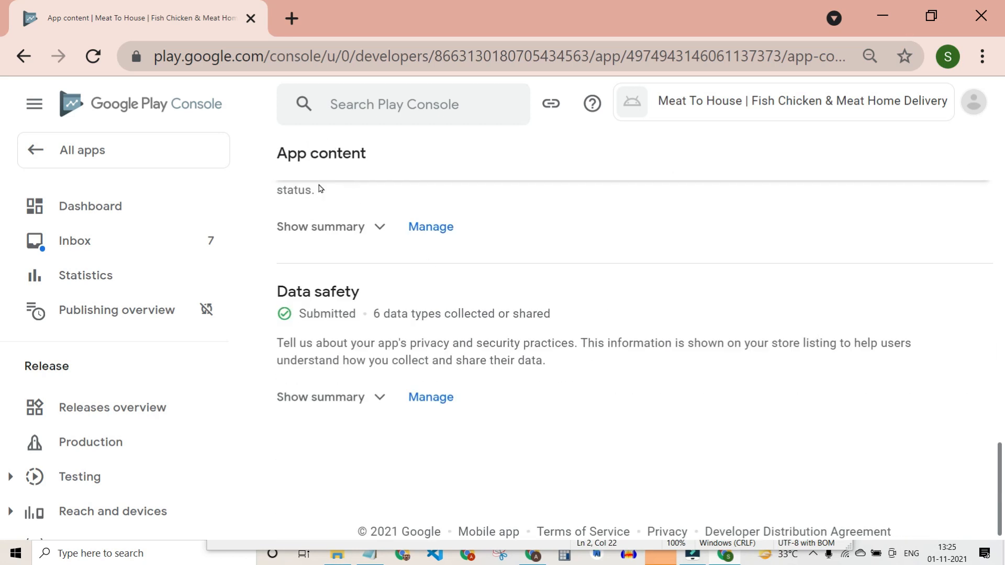
{"action": "scroll", "coordinate": [321, 189], "scroll_direction": "up", "scroll_amount": 15}
{"action": "left_click", "coordinate": [33, 216]}
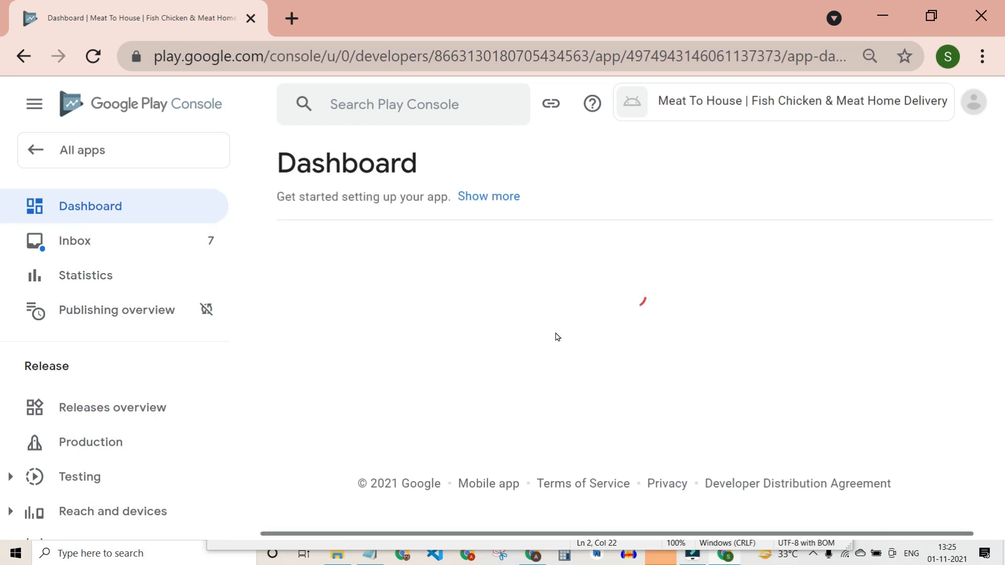
{"action": "scroll", "coordinate": [664, 386], "scroll_direction": "down", "scroll_amount": 6}
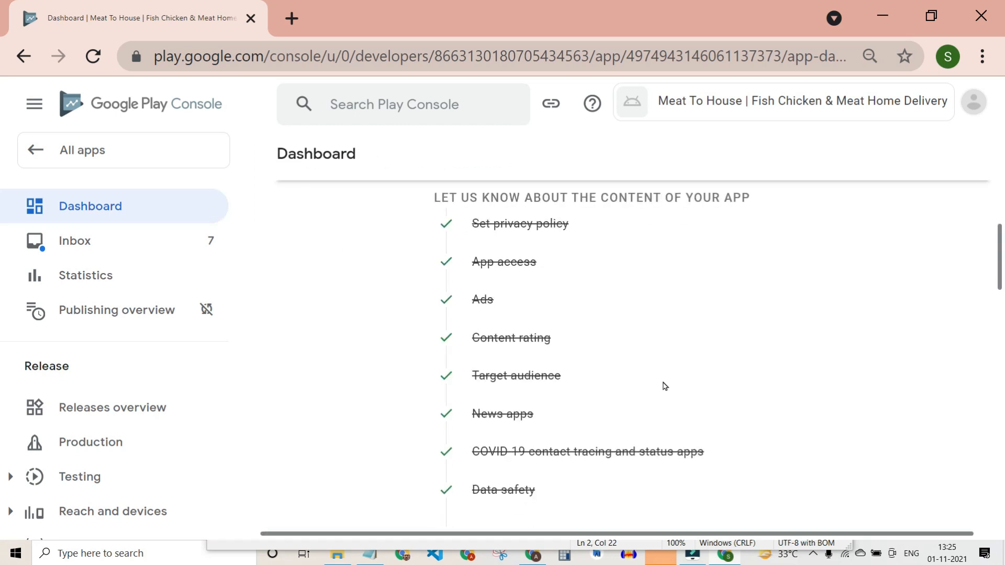
{"action": "scroll", "coordinate": [607, 365], "scroll_direction": "up", "scroll_amount": 2}
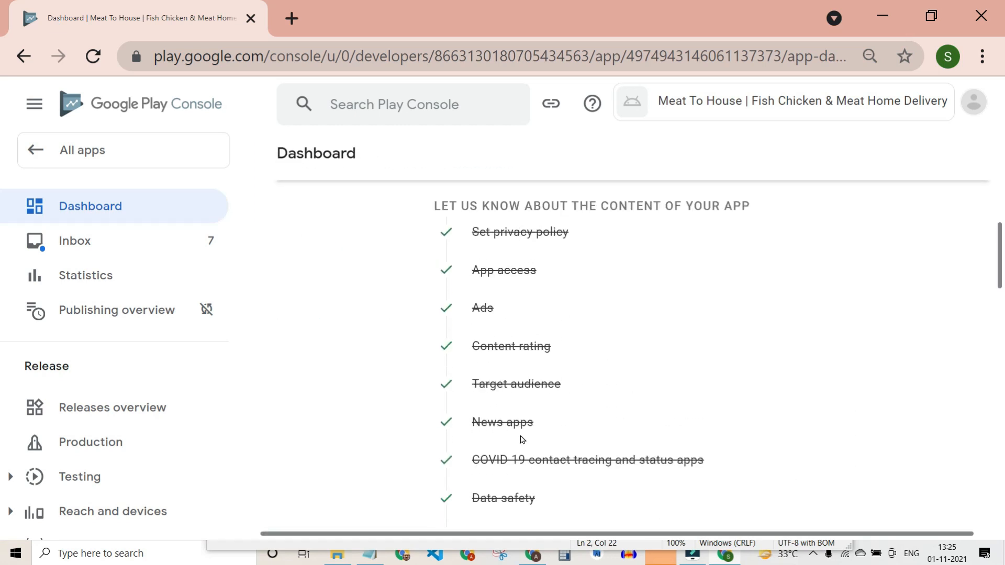
{"action": "scroll", "coordinate": [521, 440], "scroll_direction": "down", "scroll_amount": 3}
{"action": "scroll", "coordinate": [548, 375], "scroll_direction": "down", "scroll_amount": 2}
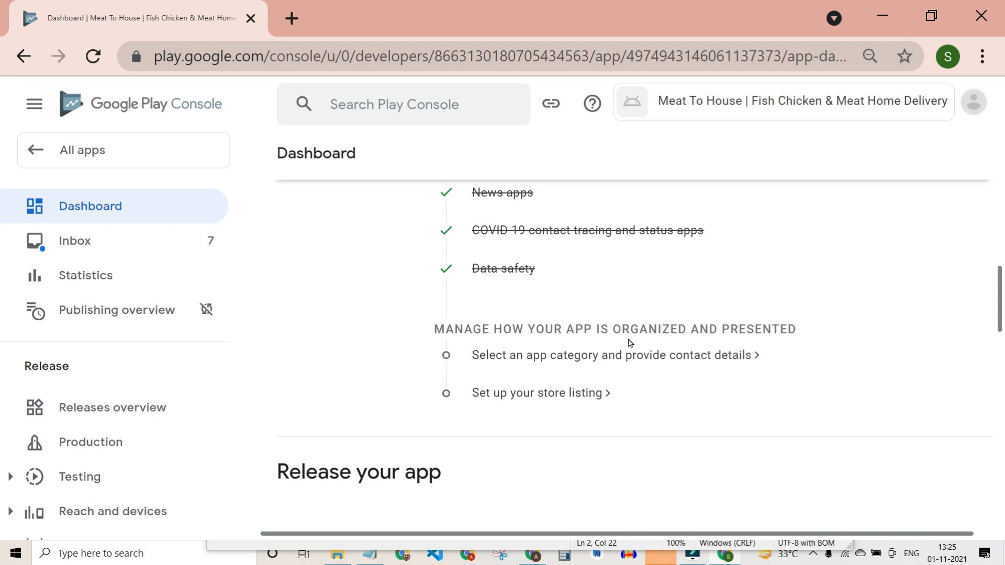
{"action": "left_click", "coordinate": [578, 356]}
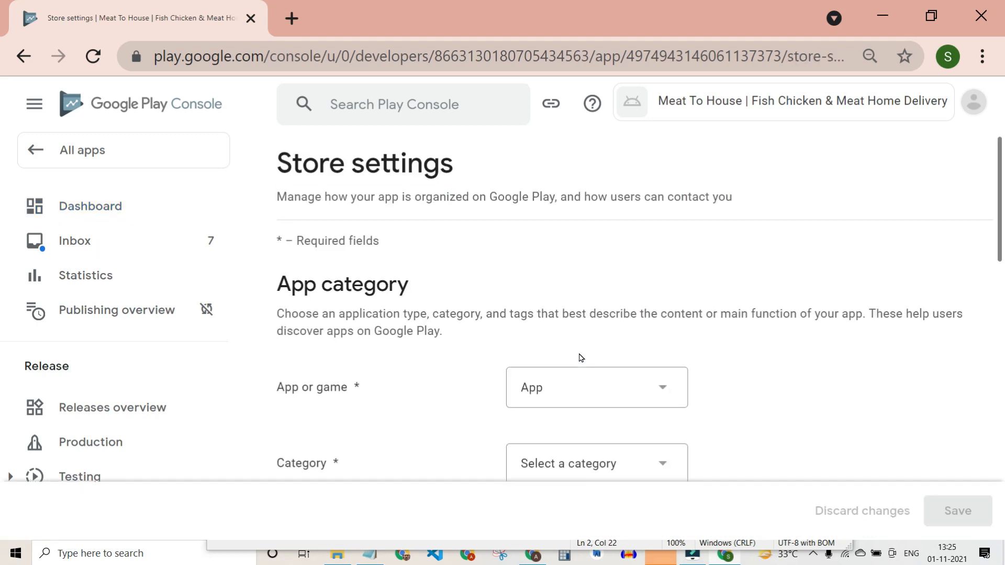
Set the app category to Shopping and add the Shopping tag.
{"action": "scroll", "coordinate": [579, 356], "scroll_direction": "down", "scroll_amount": 2}
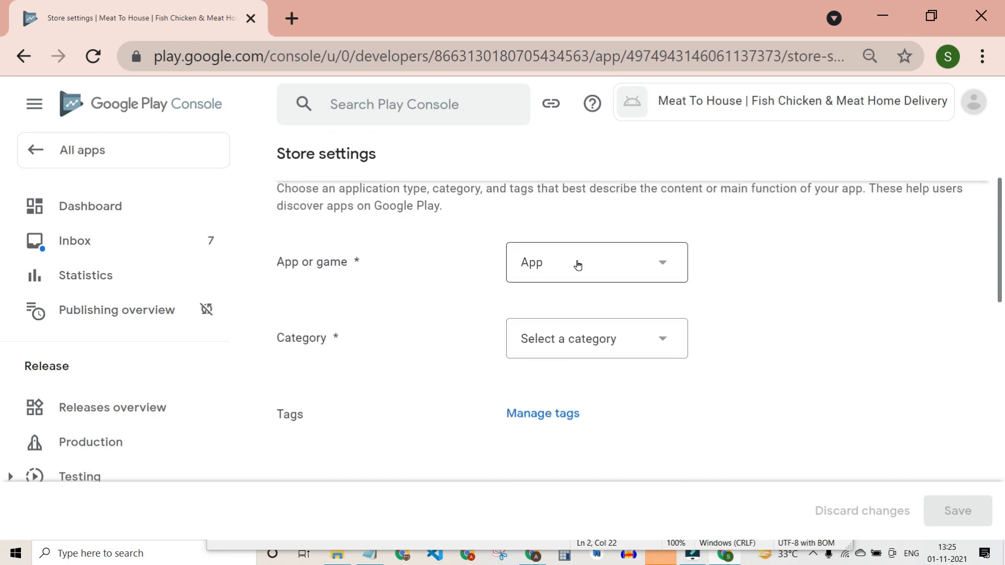
{"action": "left_click", "coordinate": [642, 340]}
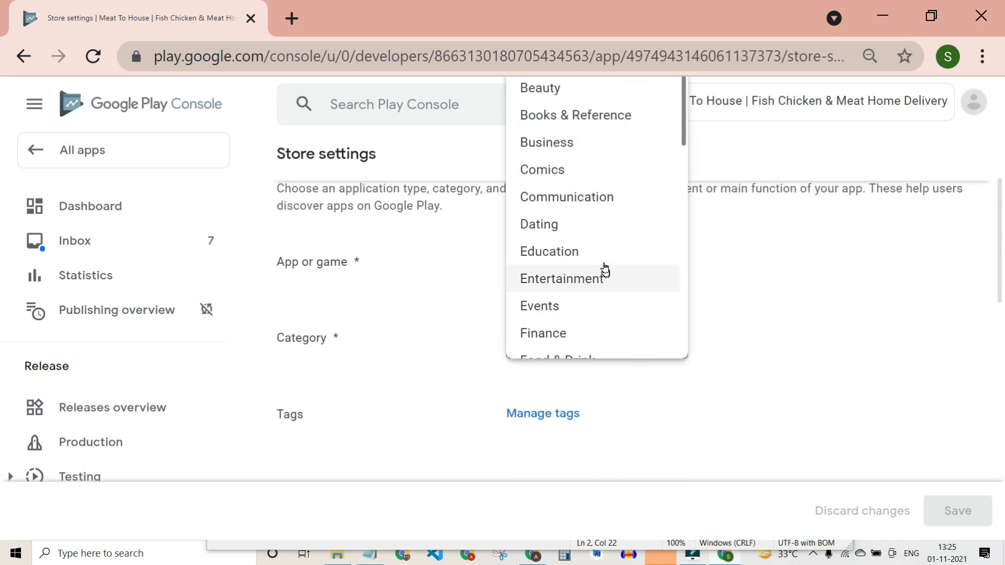
{"action": "scroll", "coordinate": [600, 221], "scroll_direction": "down", "scroll_amount": 6}
{"action": "scroll", "coordinate": [599, 220], "scroll_direction": "down", "scroll_amount": 3}
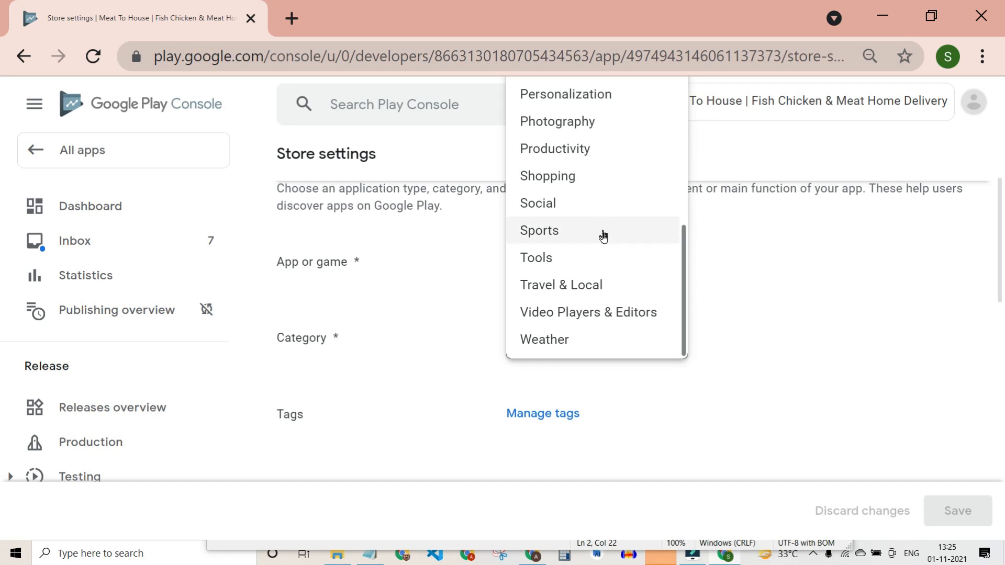
{"action": "left_click", "coordinate": [587, 182]}
{"action": "scroll", "coordinate": [733, 374], "scroll_direction": "down", "scroll_amount": 4}
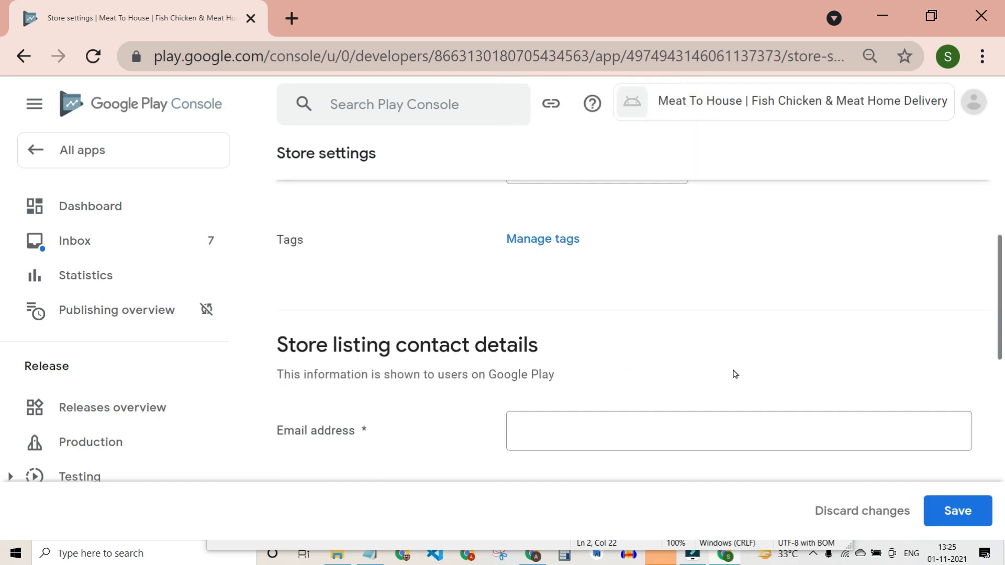
{"action": "scroll", "coordinate": [571, 254], "scroll_direction": "up", "scroll_amount": 1}
{"action": "left_click", "coordinate": [569, 253]}
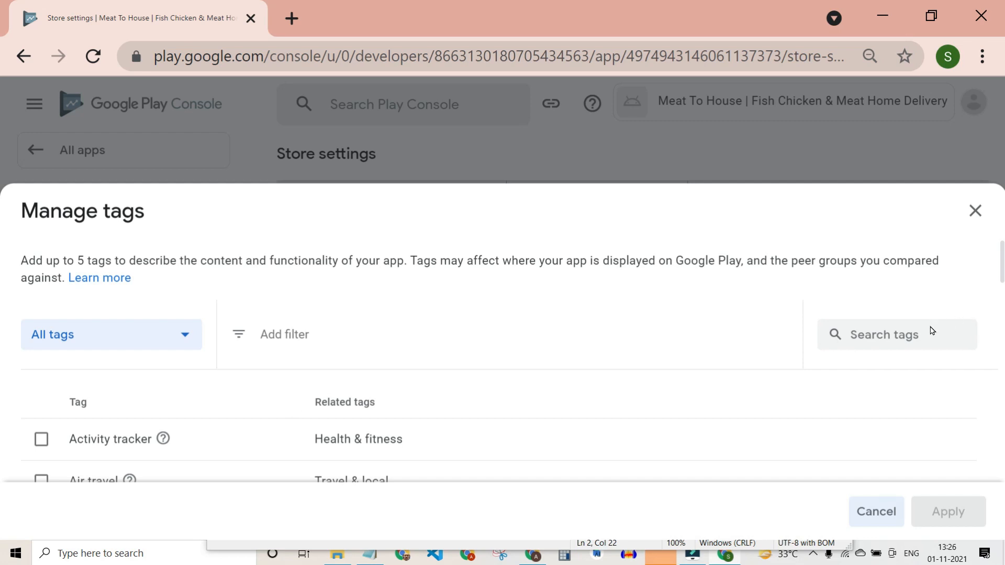
{"action": "left_click", "coordinate": [875, 344]}
{"action": "type", "text": "shopping"}
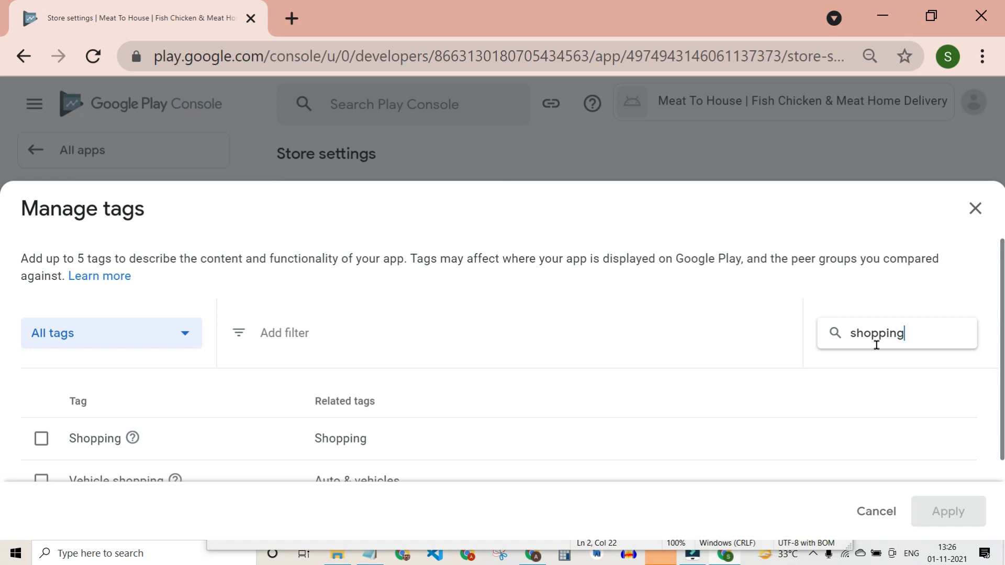
{"action": "left_click", "coordinate": [41, 438]}
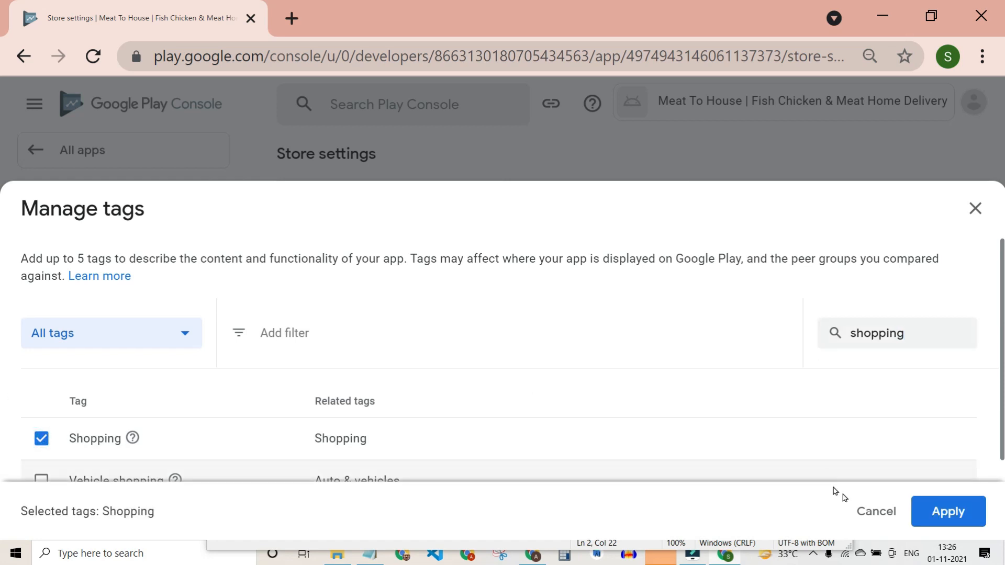
{"action": "left_click", "coordinate": [927, 506]}
Paste the contact email from the Notepad notes into the Email address field and save the store settings.
{"action": "scroll", "coordinate": [627, 385], "scroll_direction": "down", "scroll_amount": 3}
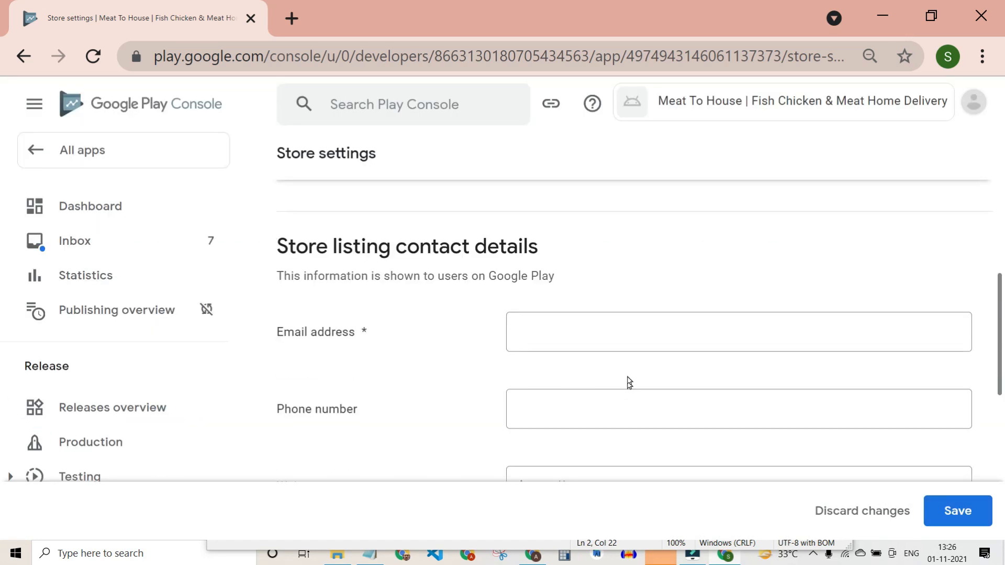
{"action": "left_click", "coordinate": [628, 327]}
{"action": "left_click", "coordinate": [375, 559]}
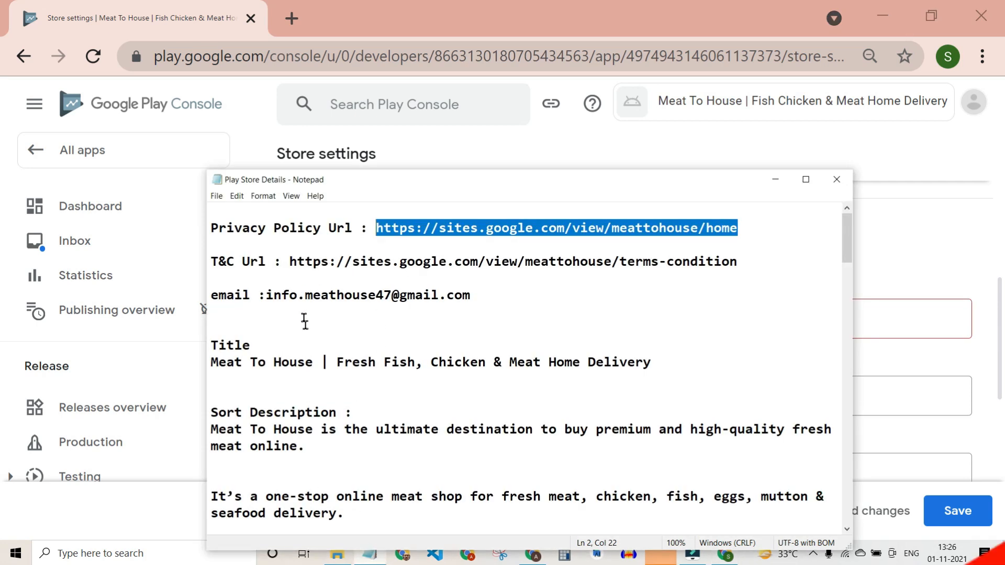
{"action": "left_click_drag", "start_coordinate": [265, 294], "coordinate": [491, 293]}
{"action": "key", "text": "ctrl+c"}
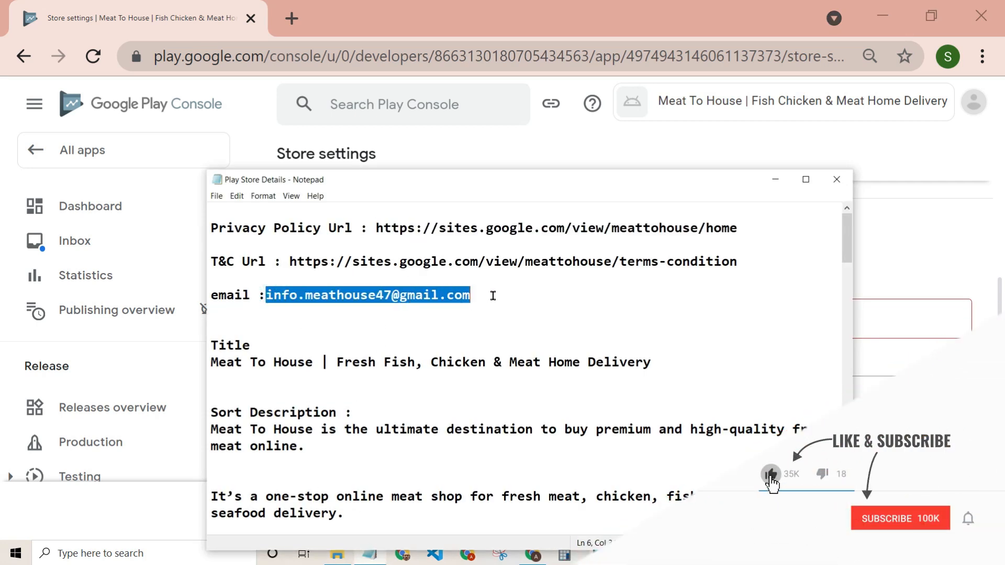
{"action": "key", "text": "alt+Tab"}
{"action": "left_click", "coordinate": [795, 335]}
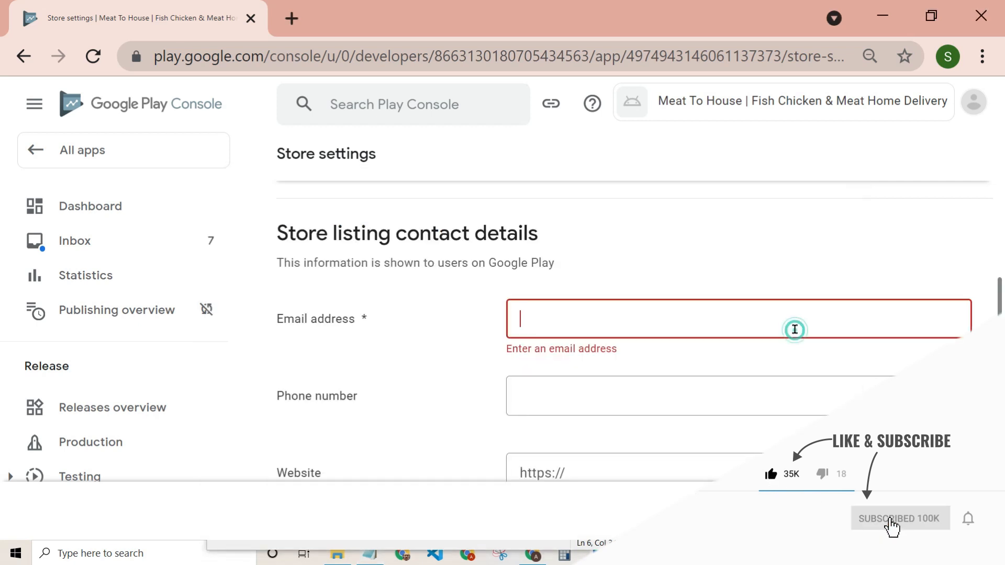
{"action": "key", "text": "ctrl+v"}
{"action": "left_click", "coordinate": [637, 389]}
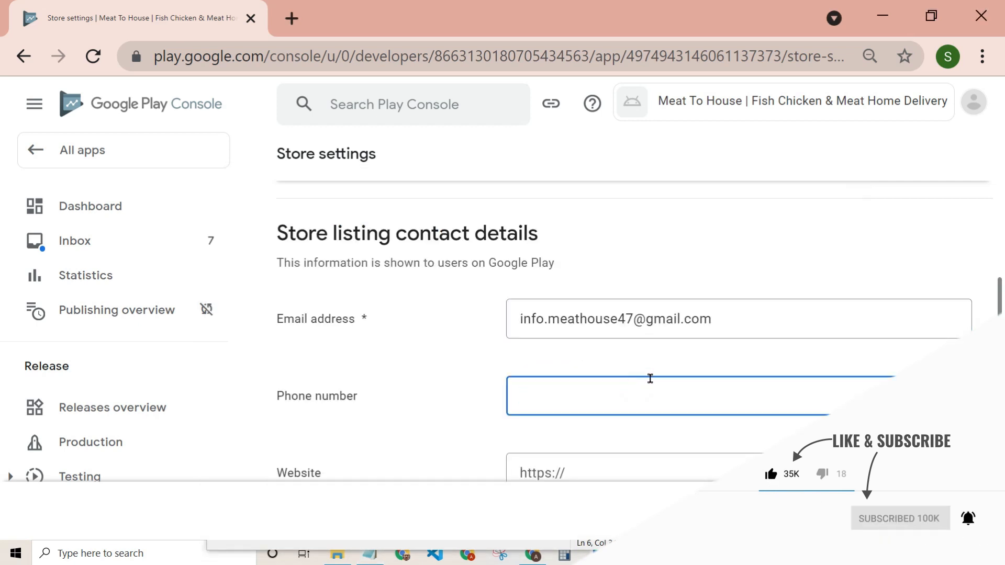
{"action": "scroll", "coordinate": [650, 378], "scroll_direction": "down", "scroll_amount": 5}
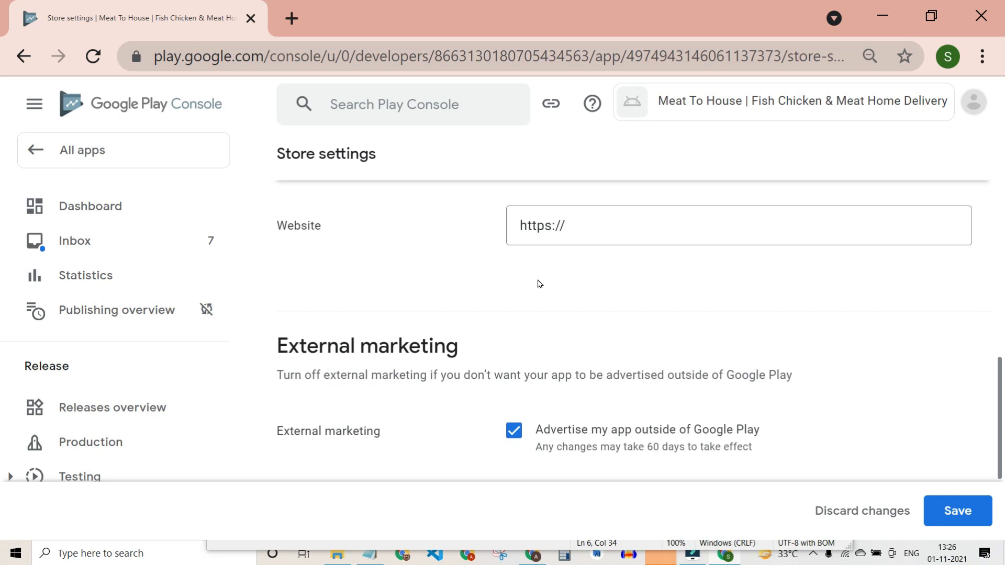
{"action": "scroll", "coordinate": [539, 283], "scroll_direction": "down", "scroll_amount": 3}
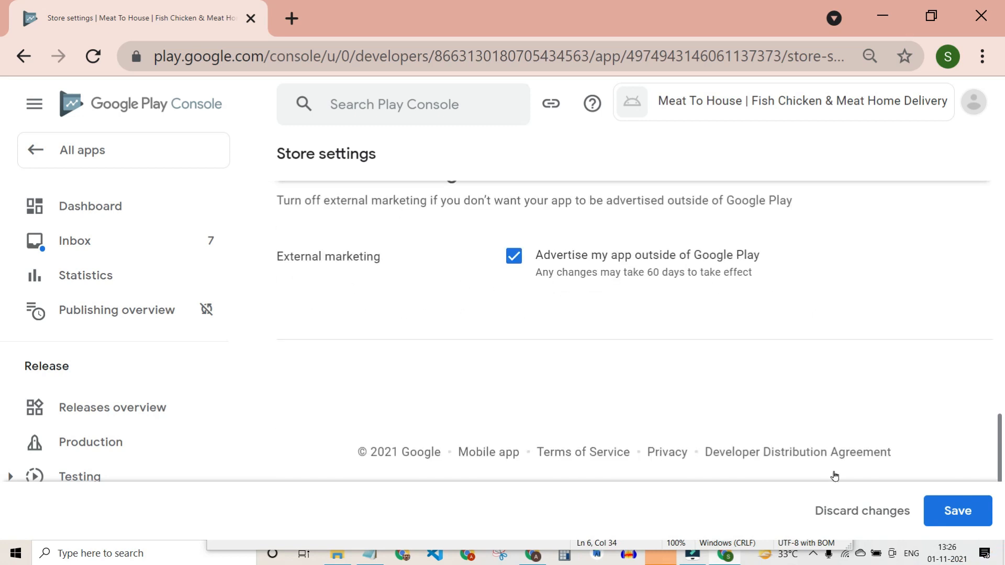
{"action": "left_click", "coordinate": [958, 511]}
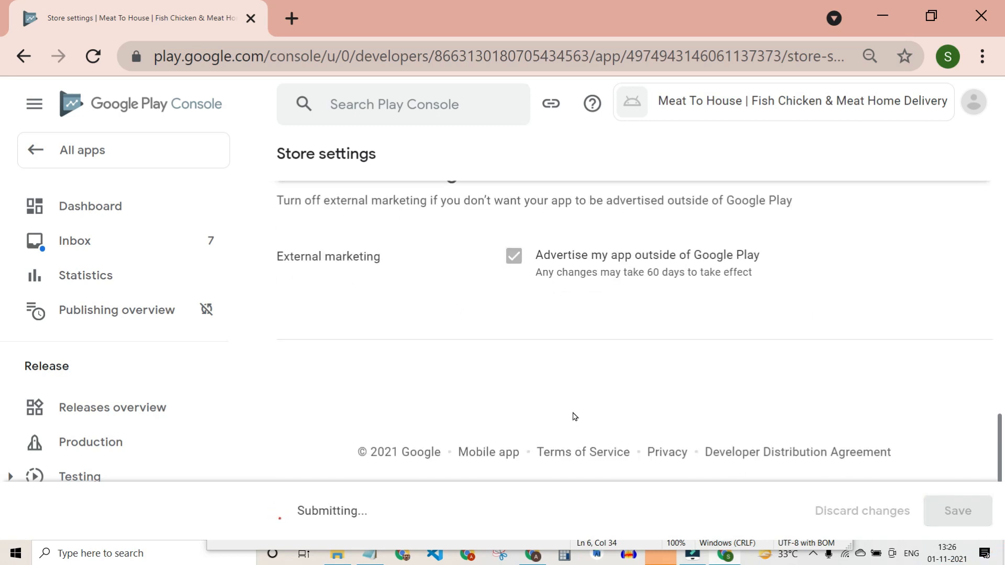
{"action": "scroll", "coordinate": [539, 407], "scroll_direction": "up", "scroll_amount": 15}
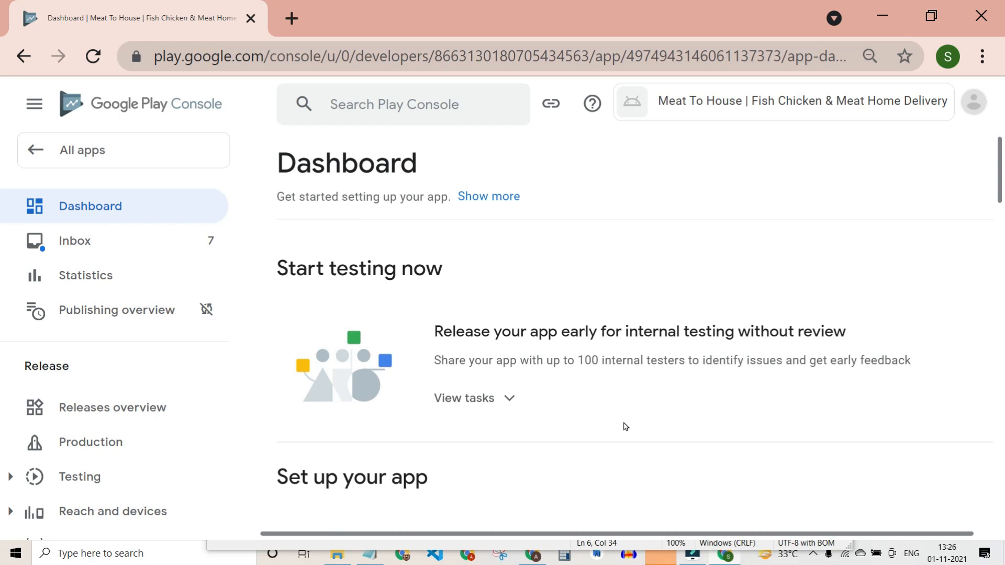
Scroll to and highlight the warning that the app name exceeds 30 characters.
{"action": "scroll", "coordinate": [626, 423], "scroll_direction": "down", "scroll_amount": 10}
{"action": "scroll", "coordinate": [623, 414], "scroll_direction": "down", "scroll_amount": 2}
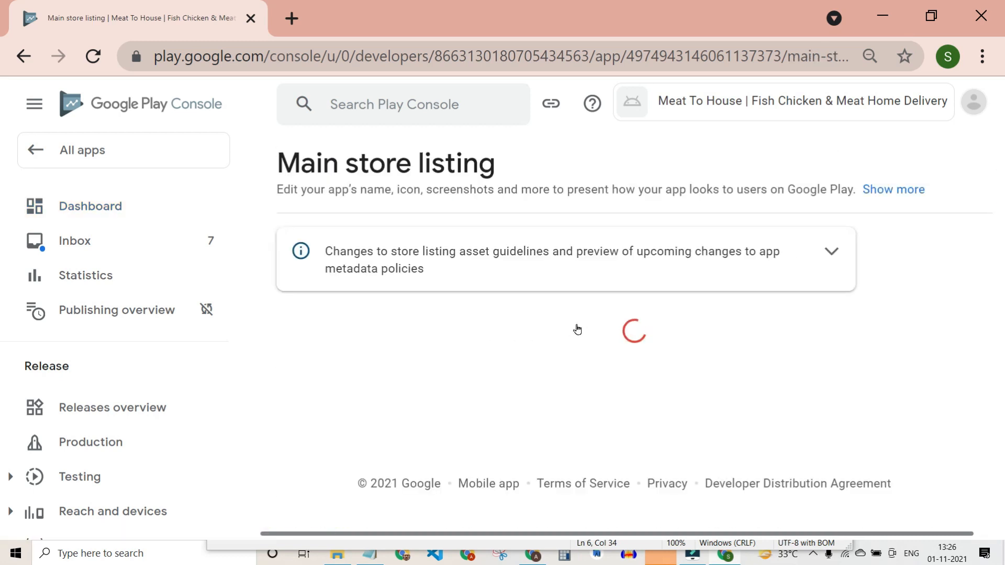
{"action": "scroll", "coordinate": [661, 361], "scroll_direction": "down", "scroll_amount": 4}
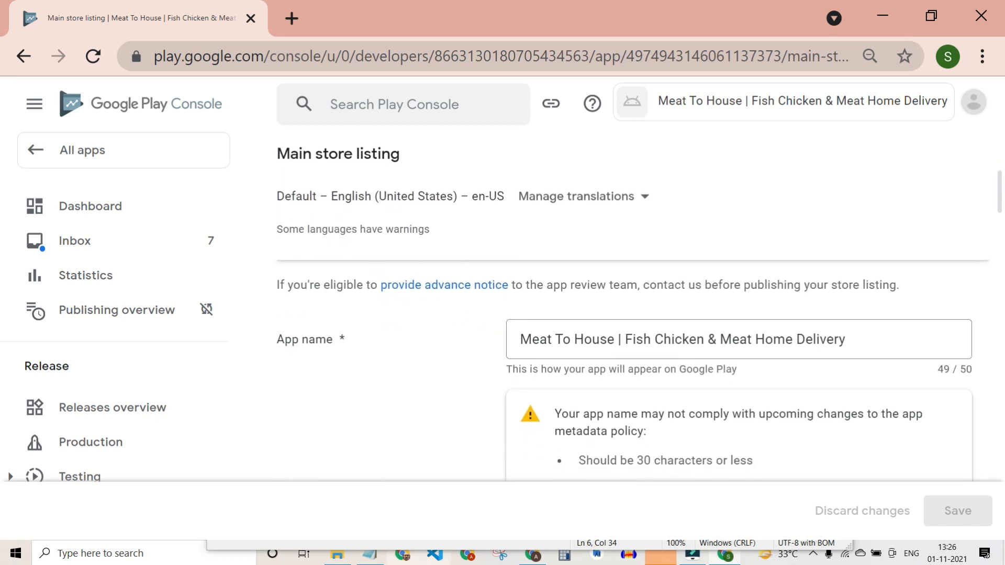
{"action": "scroll", "coordinate": [886, 329], "scroll_direction": "down", "scroll_amount": 1}
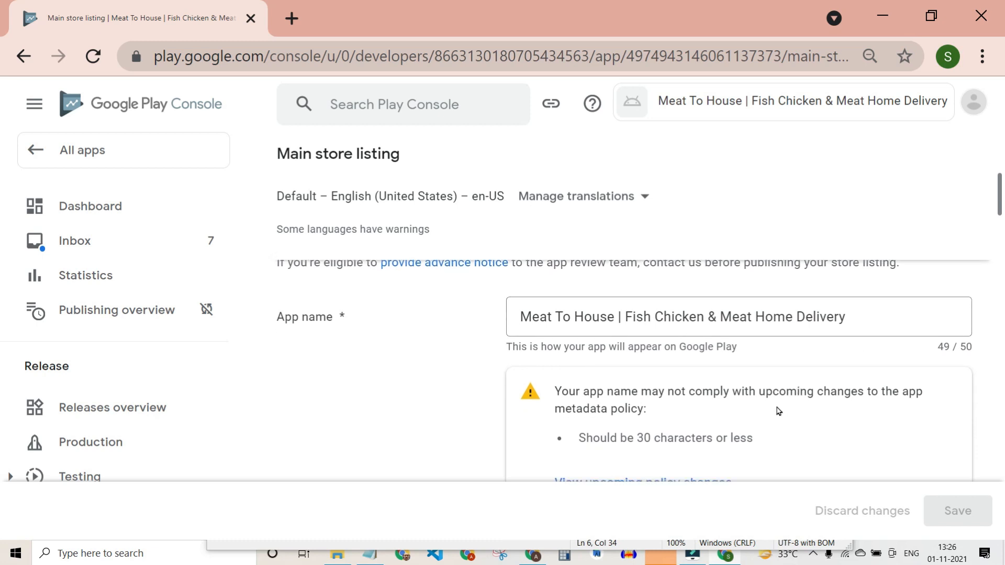
{"action": "left_click_drag", "start_coordinate": [562, 392], "coordinate": [931, 401]}
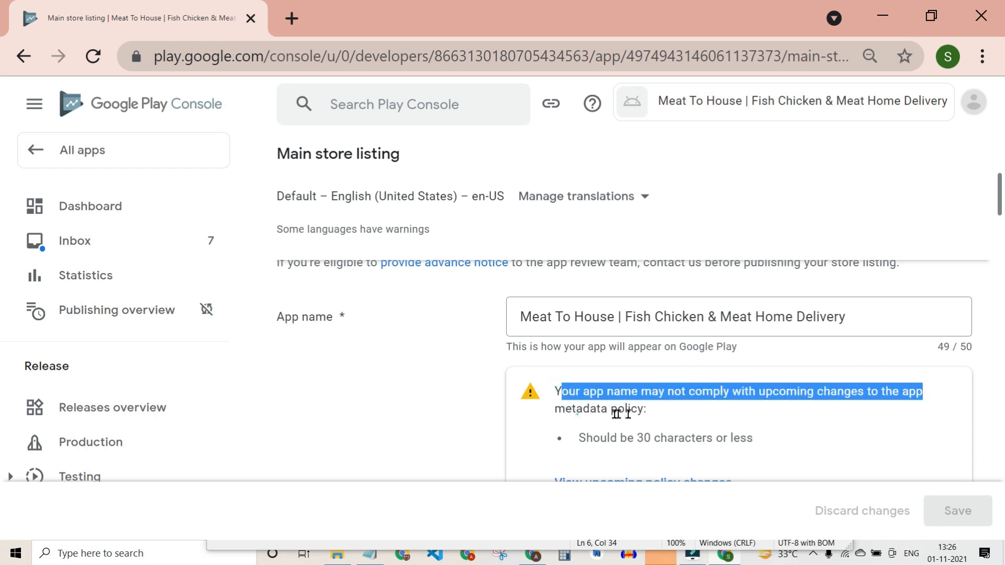
{"action": "left_click_drag", "start_coordinate": [577, 414], "coordinate": [653, 415]}
{"action": "left_click_drag", "start_coordinate": [583, 439], "coordinate": [803, 443]}
Select the 49-character app name, then move to the Short description field.
{"action": "scroll", "coordinate": [812, 442], "scroll_direction": "down", "scroll_amount": 1}
{"action": "scroll", "coordinate": [812, 444], "scroll_direction": "down", "scroll_amount": 1}
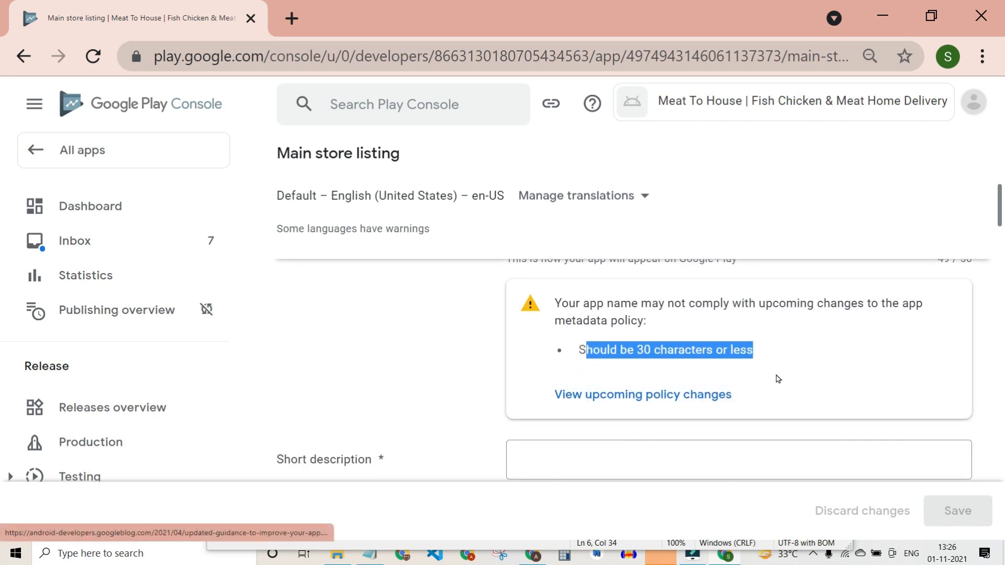
{"action": "scroll", "coordinate": [778, 379], "scroll_direction": "up", "scroll_amount": 2}
{"action": "scroll", "coordinate": [778, 379], "scroll_direction": "down", "scroll_amount": 2}
{"action": "scroll", "coordinate": [779, 380], "scroll_direction": "up", "scroll_amount": 2}
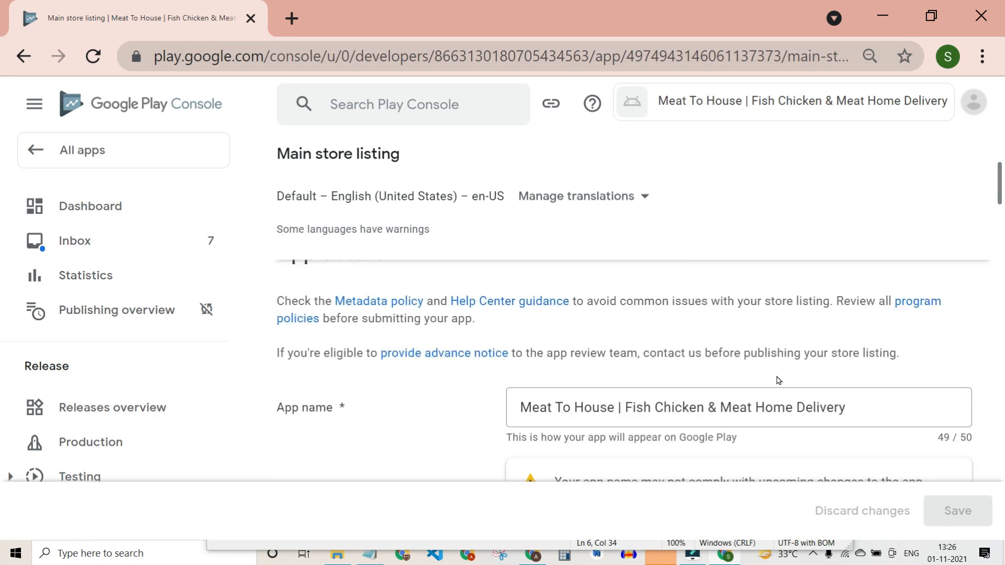
{"action": "left_click_drag", "start_coordinate": [907, 399], "coordinate": [571, 418]}
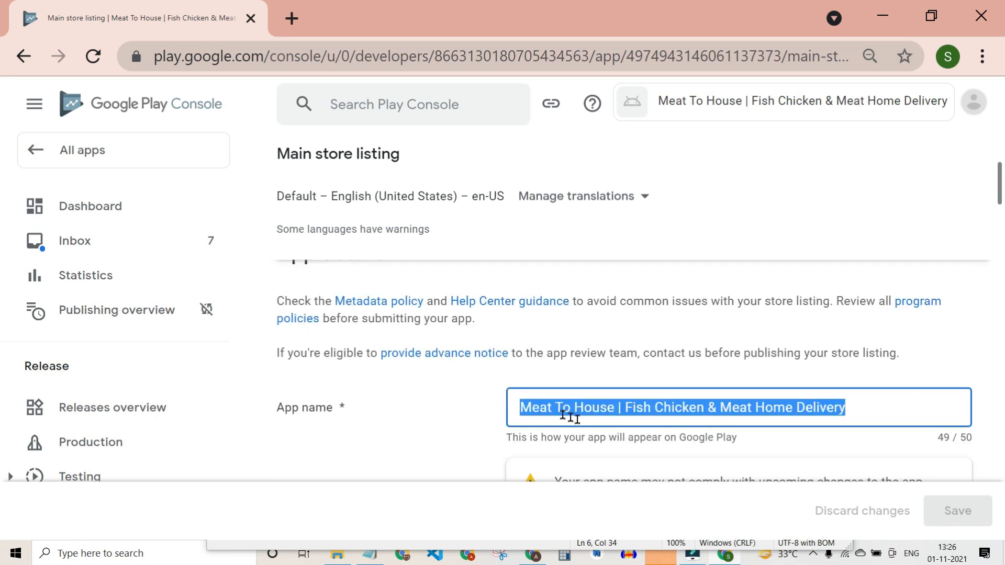
{"action": "scroll", "coordinate": [722, 437], "scroll_direction": "down", "scroll_amount": 3}
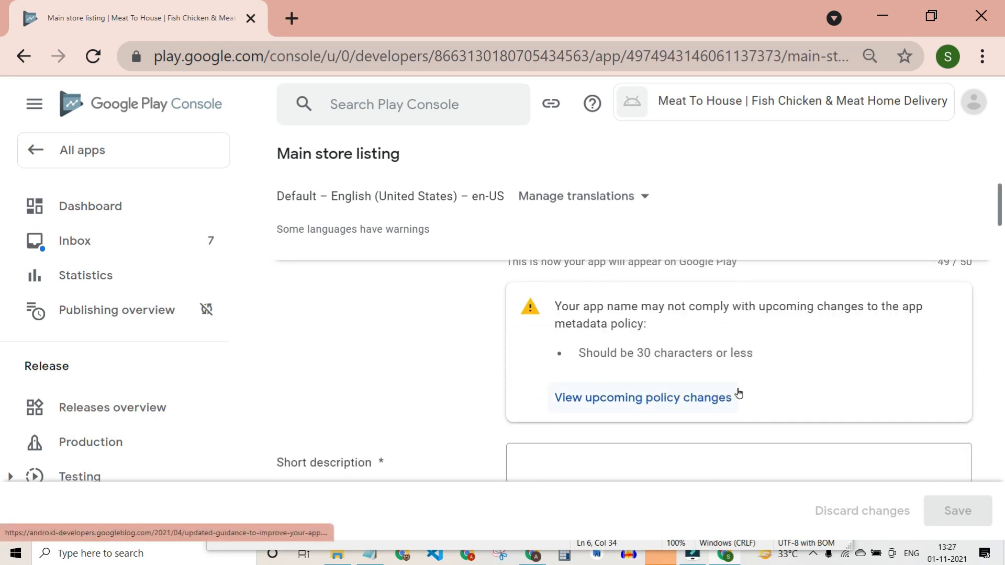
{"action": "scroll", "coordinate": [736, 393], "scroll_direction": "down", "scroll_amount": 1}
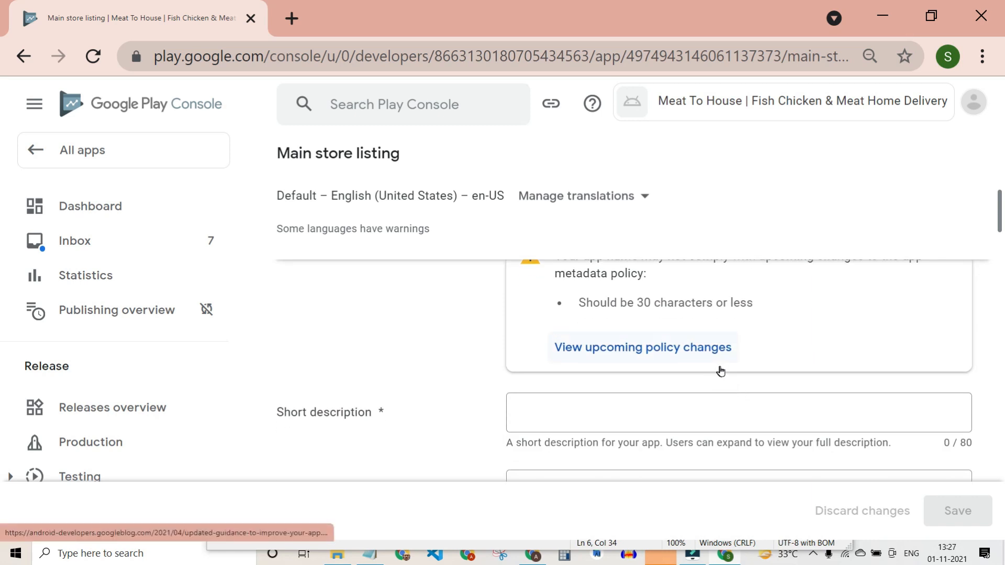
{"action": "scroll", "coordinate": [721, 371], "scroll_direction": "down", "scroll_amount": 1}
{"action": "left_click", "coordinate": [720, 378]}
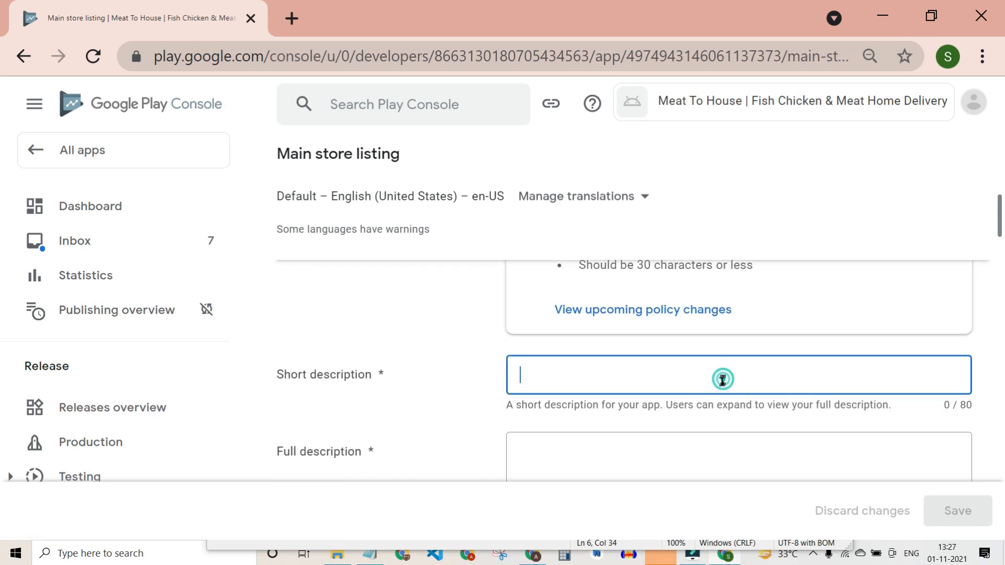
Paste the short description from the notes and trim it under 80 characters, ending with 'app'.
{"action": "left_click", "coordinate": [370, 556]}
{"action": "left_click_drag", "start_coordinate": [211, 436], "coordinate": [307, 448]}
{"action": "key", "text": "ctrl+c"}
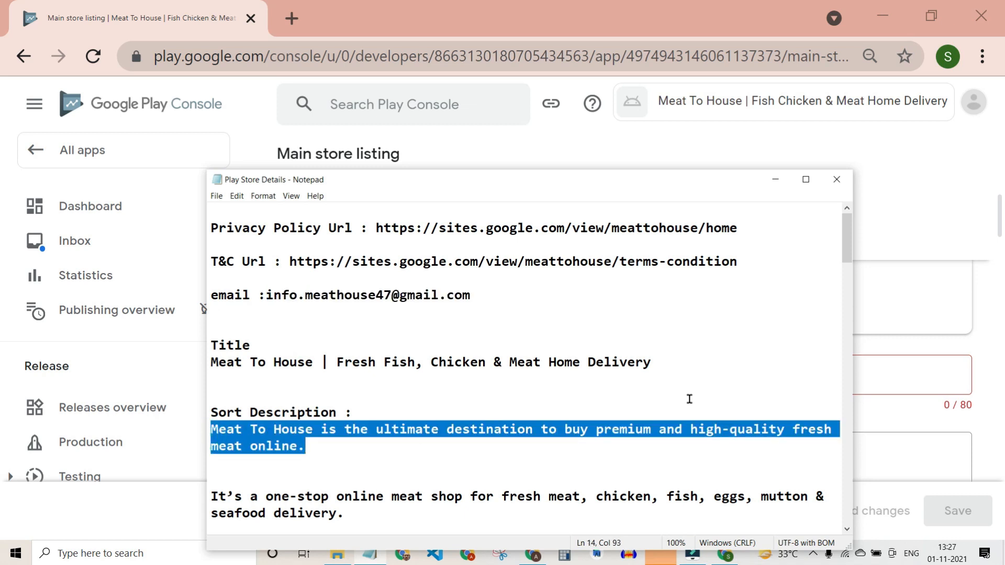
{"action": "left_click", "coordinate": [912, 385]}
{"action": "type", "text": "Meat To House is your ultimate destination to buy premium and high-quality fresh meat online."}
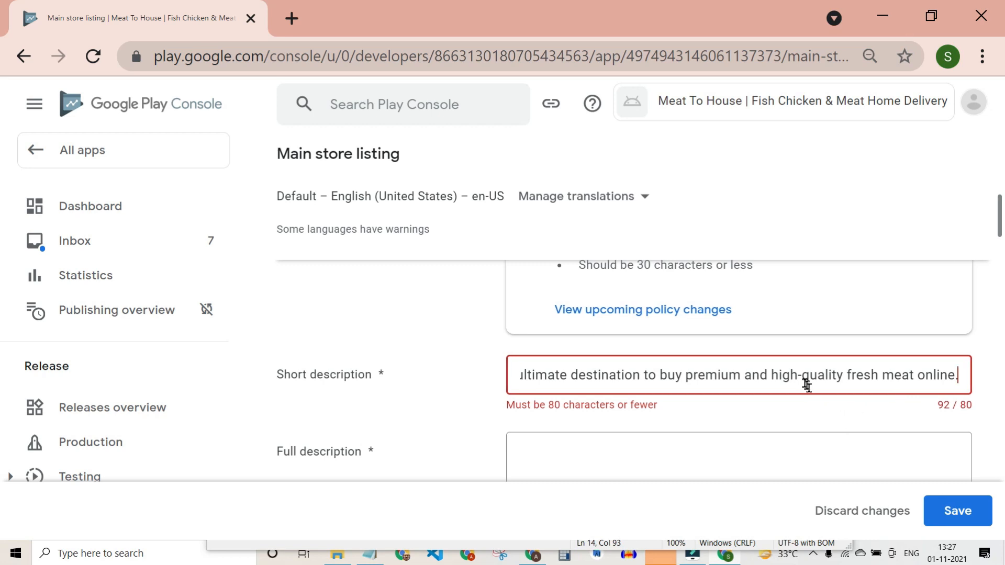
{"action": "scroll", "coordinate": [799, 378], "scroll_direction": "left", "scroll_amount": 3}
{"action": "left_click_drag", "start_coordinate": [613, 378], "coordinate": [471, 382]}
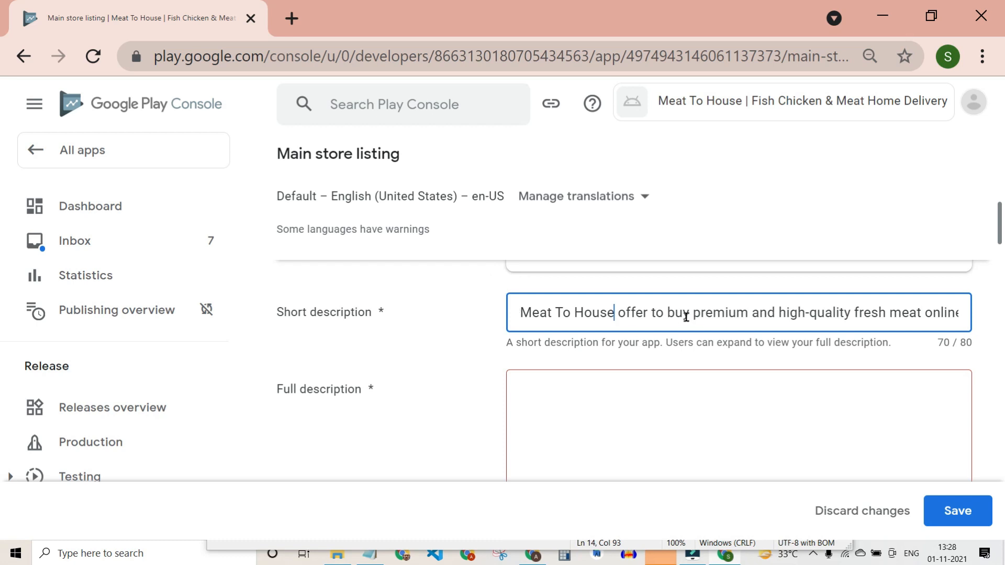
{"action": "type", "text": "app"}
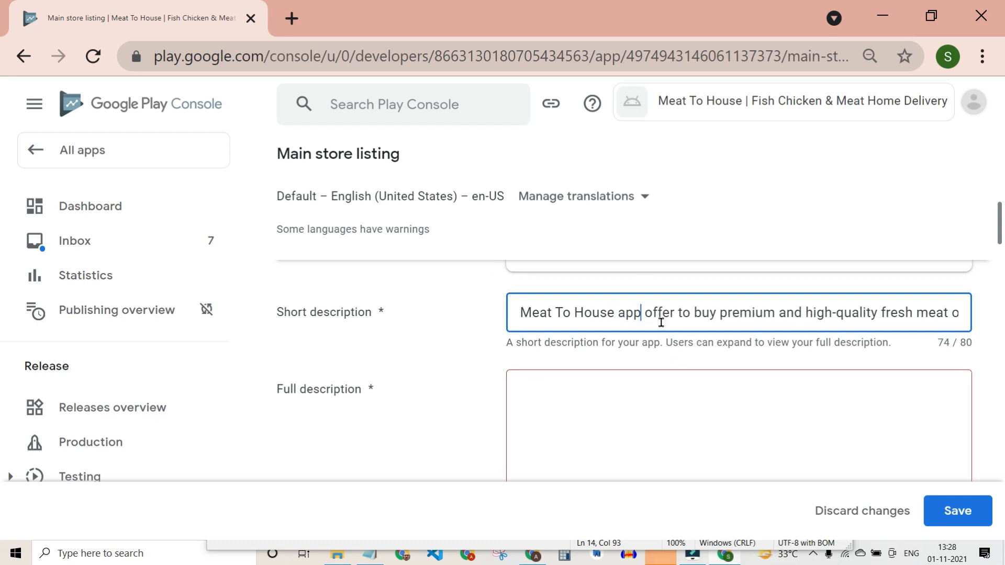
Paste the first sentence of the store text into the Full description field.
{"action": "left_click", "coordinate": [646, 383]}
{"action": "scroll", "coordinate": [555, 422], "scroll_direction": "down", "scroll_amount": 2}
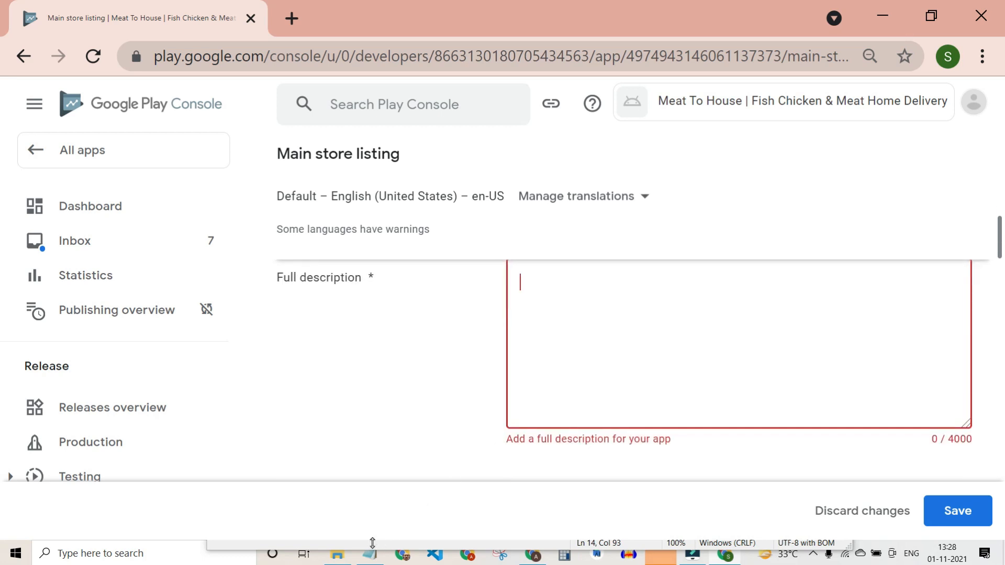
{"action": "left_click", "coordinate": [369, 542]}
{"action": "scroll", "coordinate": [314, 412], "scroll_direction": "down", "scroll_amount": 2}
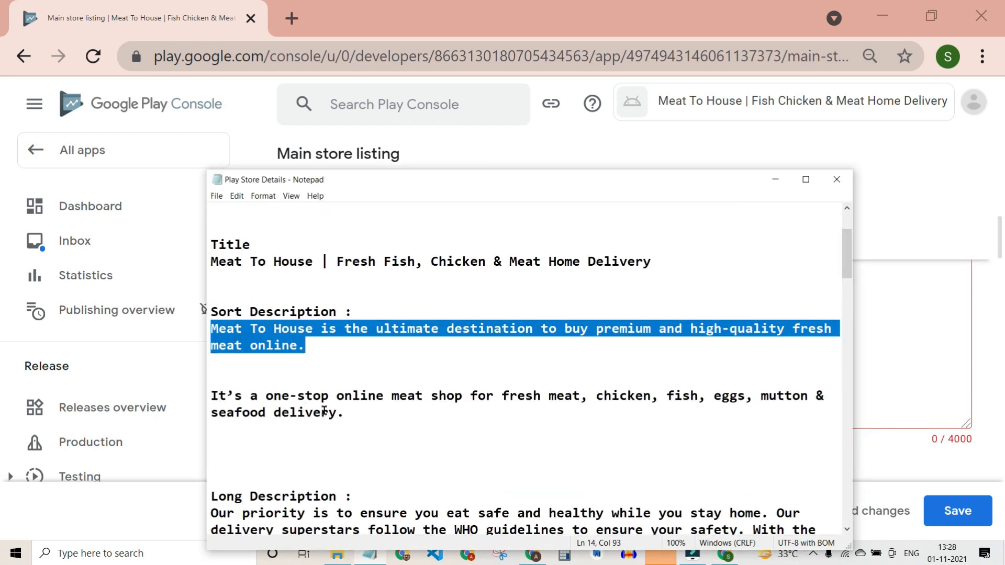
{"action": "scroll", "coordinate": [334, 481], "scroll_direction": "down", "scroll_amount": 2}
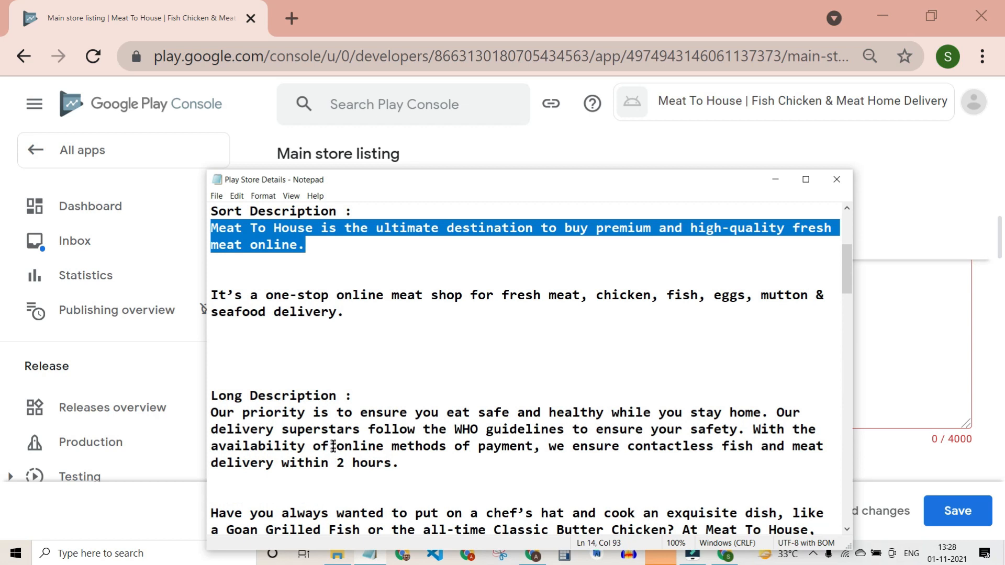
{"action": "scroll", "coordinate": [333, 446], "scroll_direction": "up", "scroll_amount": 1}
{"action": "scroll", "coordinate": [332, 424], "scroll_direction": "up", "scroll_amount": 1}
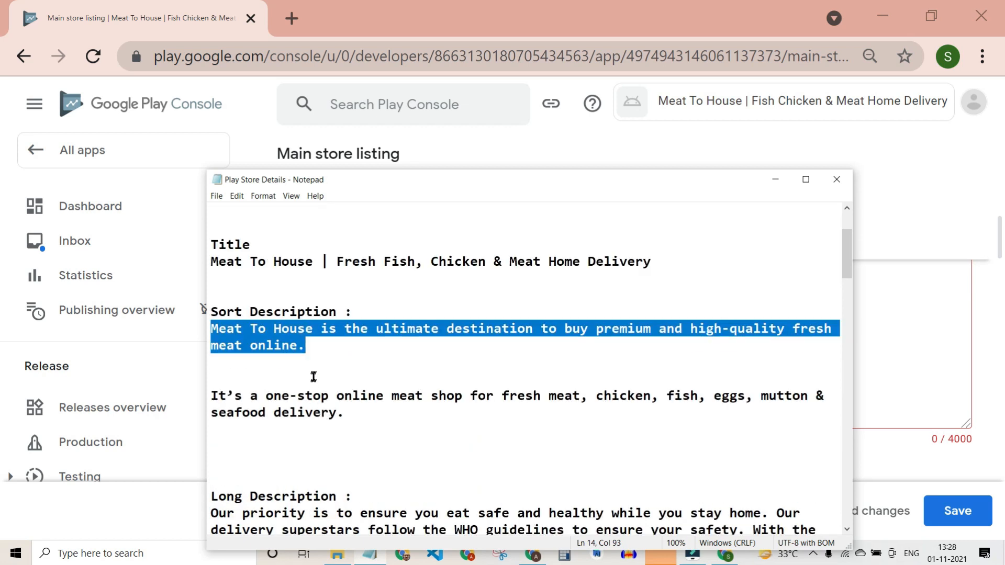
{"action": "left_click", "coordinate": [902, 372]}
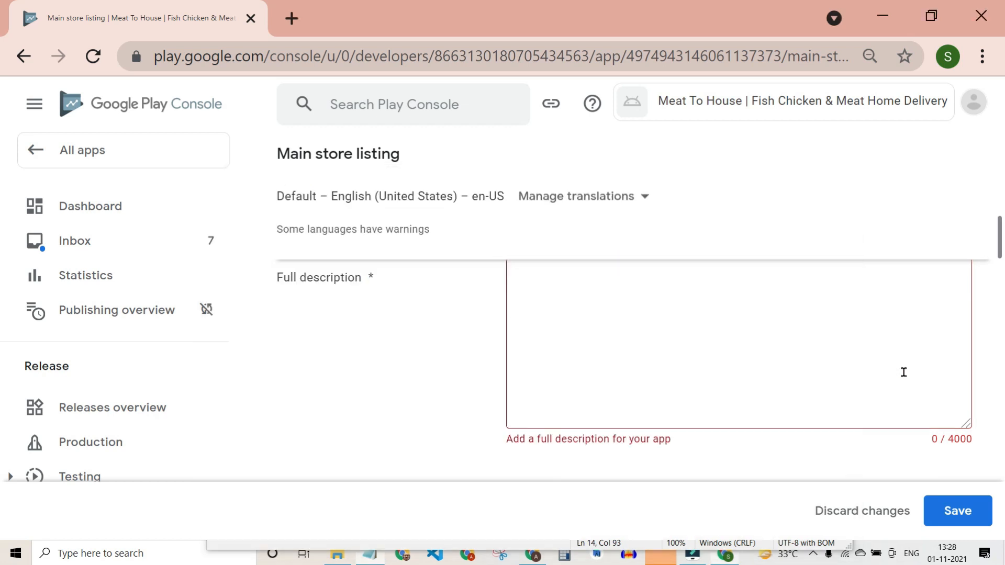
{"action": "scroll", "coordinate": [635, 335], "scroll_direction": "up", "scroll_amount": 3}
{"action": "key", "text": "ctrl+v"}
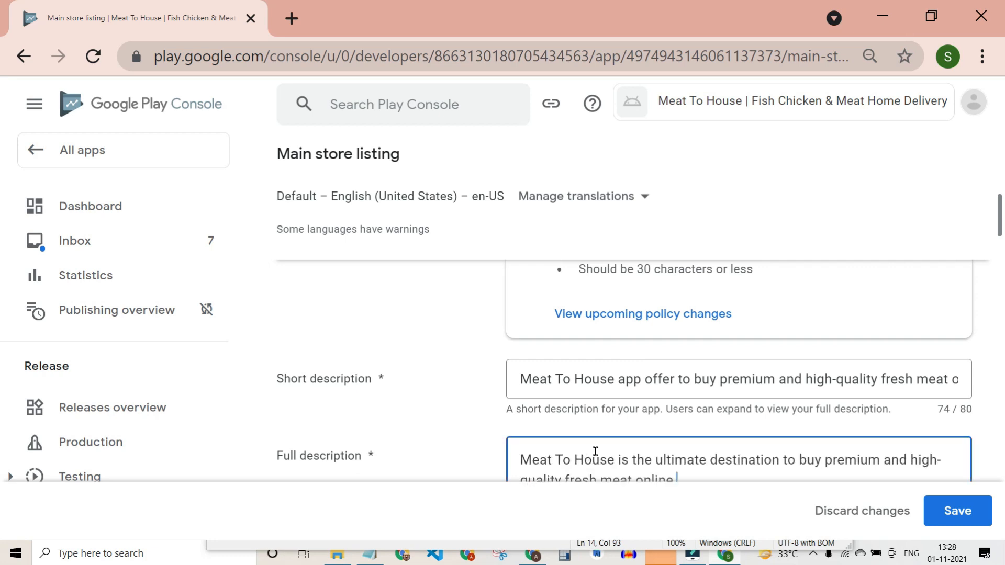
{"action": "scroll", "coordinate": [603, 449], "scroll_direction": "down", "scroll_amount": 3}
Append the one-stop online meat shop paragraph and the rest of the long description.
{"action": "left_click", "coordinate": [370, 556]}
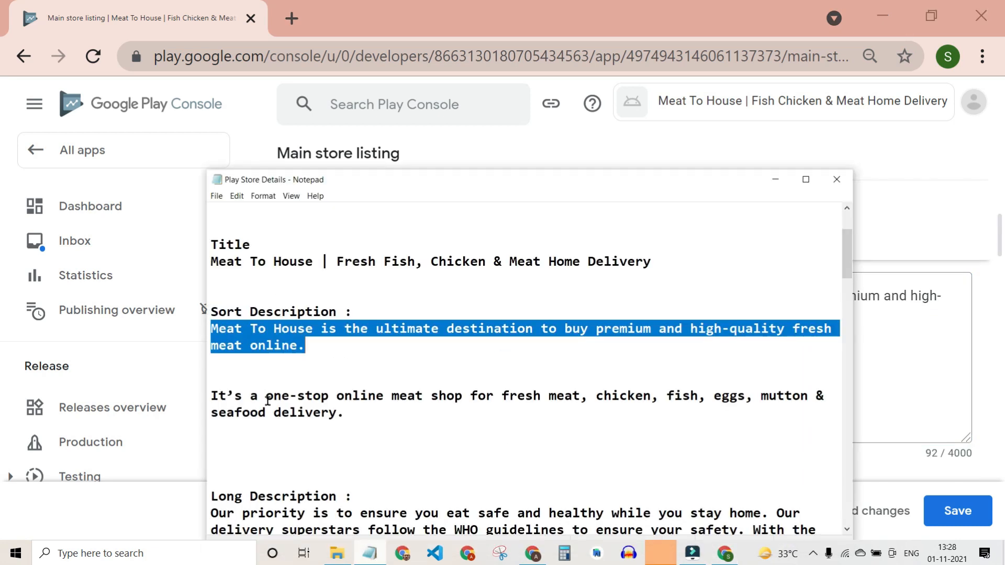
{"action": "left_click_drag", "start_coordinate": [211, 395], "coordinate": [371, 425]}
{"action": "key", "text": "ctrl+c"}
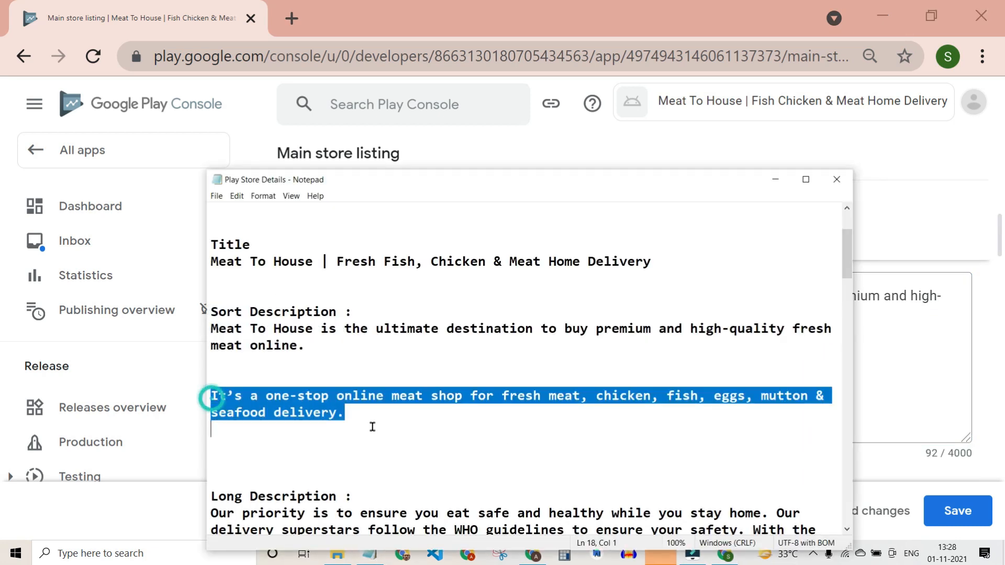
{"action": "left_click", "coordinate": [864, 399]}
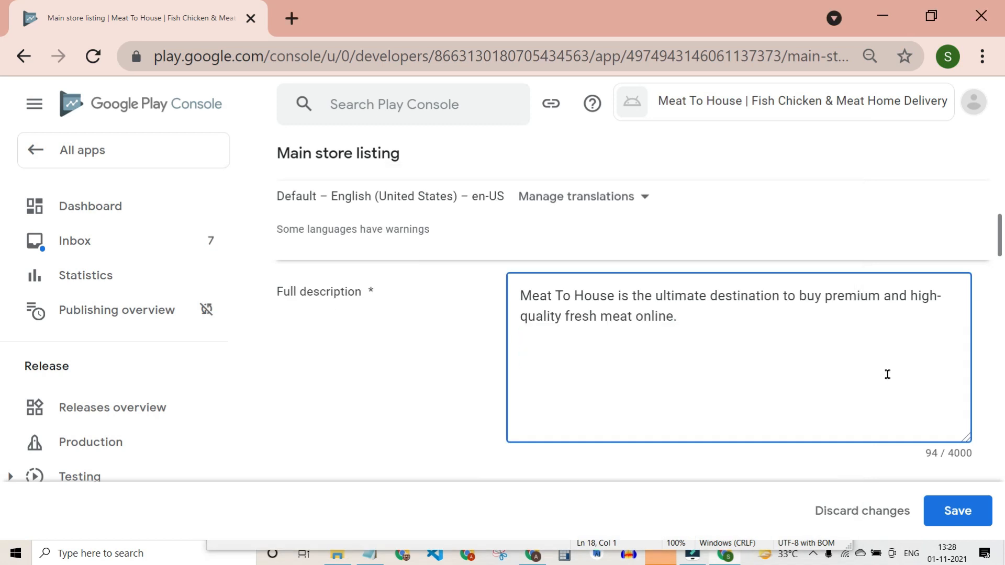
{"action": "key", "text": "ctrl+v"}
{"action": "left_click", "coordinate": [370, 556]}
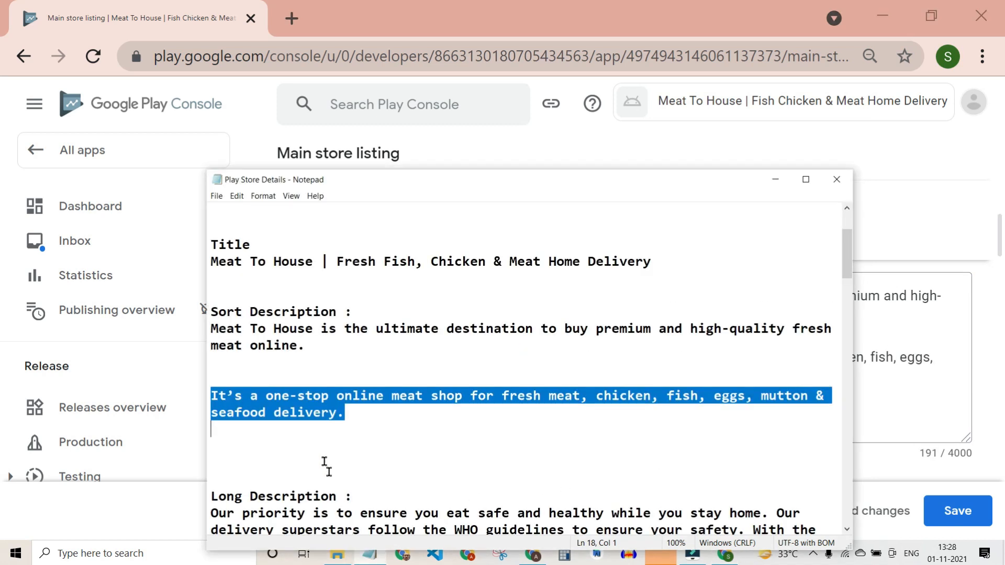
{"action": "left_click_drag", "start_coordinate": [208, 363], "coordinate": [318, 520]}
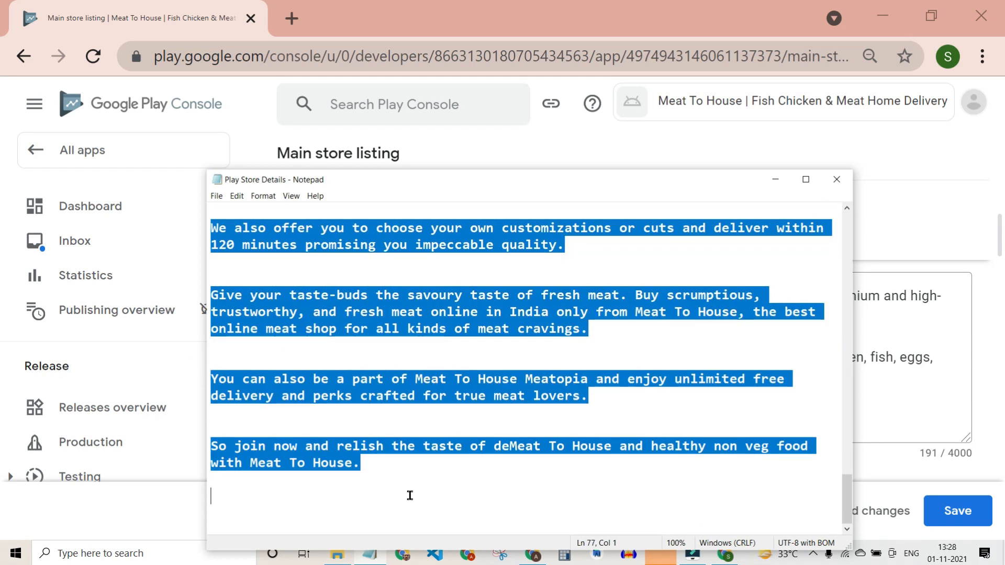
{"action": "left_click", "coordinate": [898, 417]}
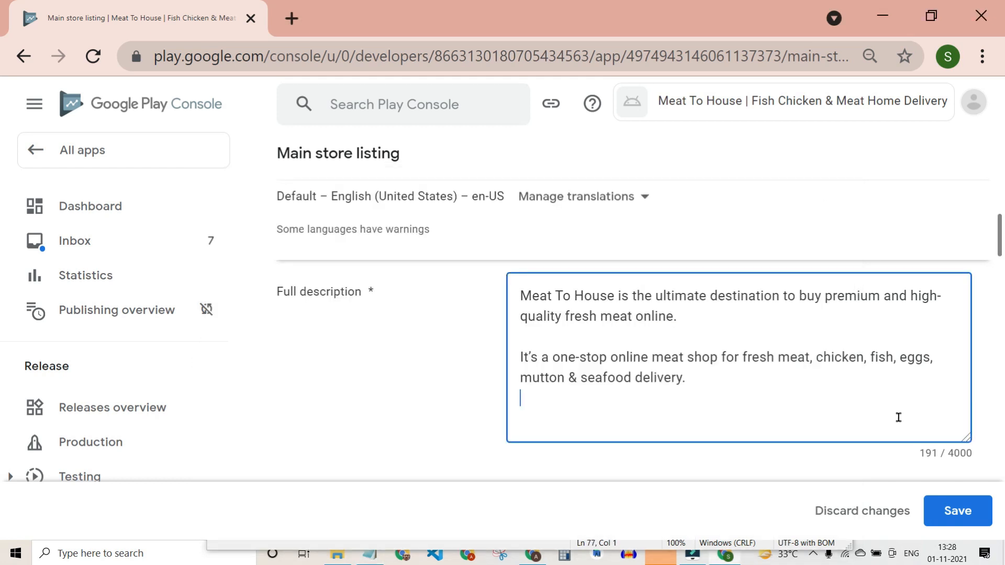
{"action": "key", "text": "ctrl+v"}
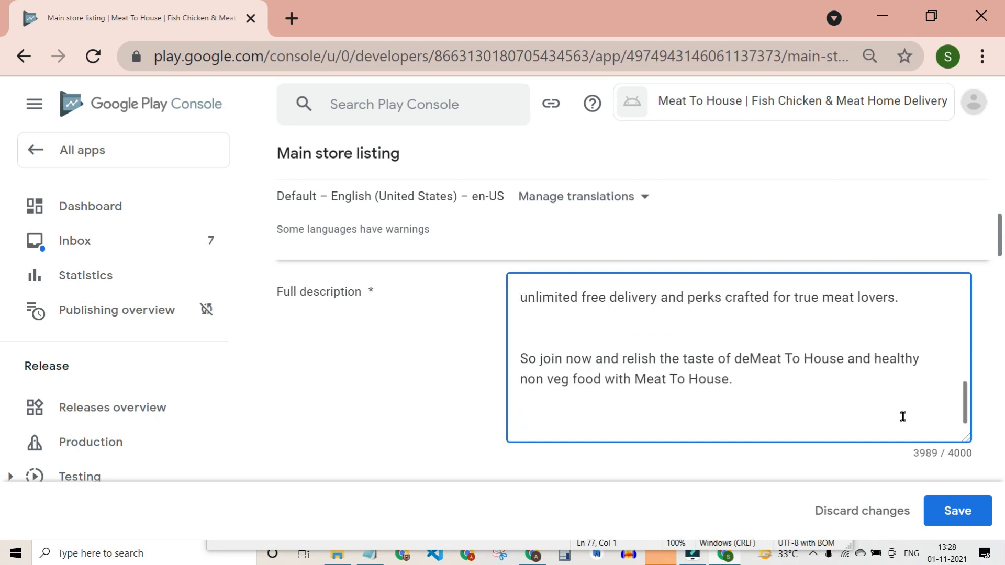
{"action": "scroll", "coordinate": [906, 417], "scroll_direction": "down", "scroll_amount": 5}
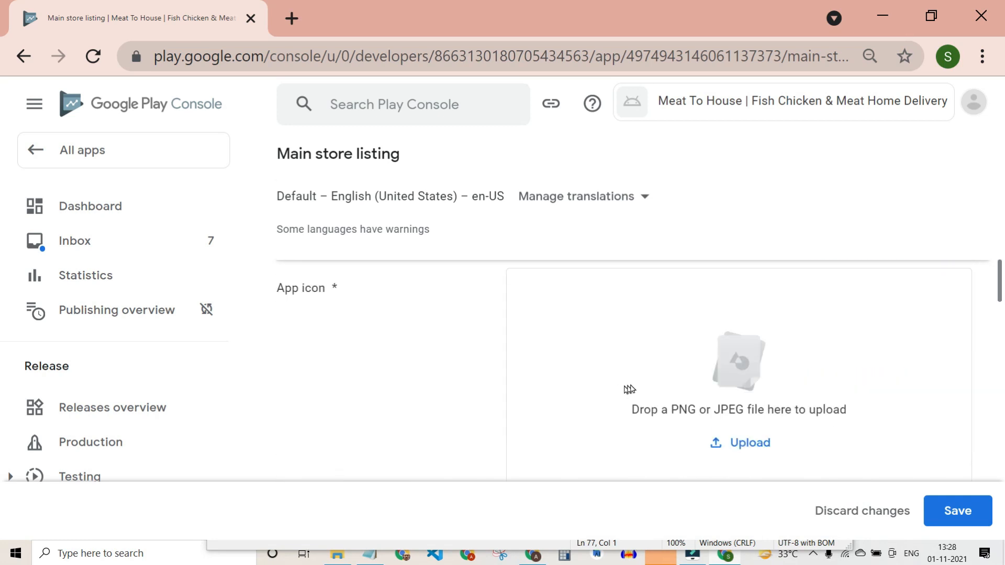
Upload logo 512 from the store publication folder as the app icon.
{"action": "left_click", "coordinate": [338, 556]}
{"action": "left_click", "coordinate": [381, 151]}
{"action": "left_click_drag", "start_coordinate": [381, 151], "coordinate": [755, 396]}
{"action": "scroll", "coordinate": [607, 413], "scroll_direction": "down", "scroll_amount": 5}
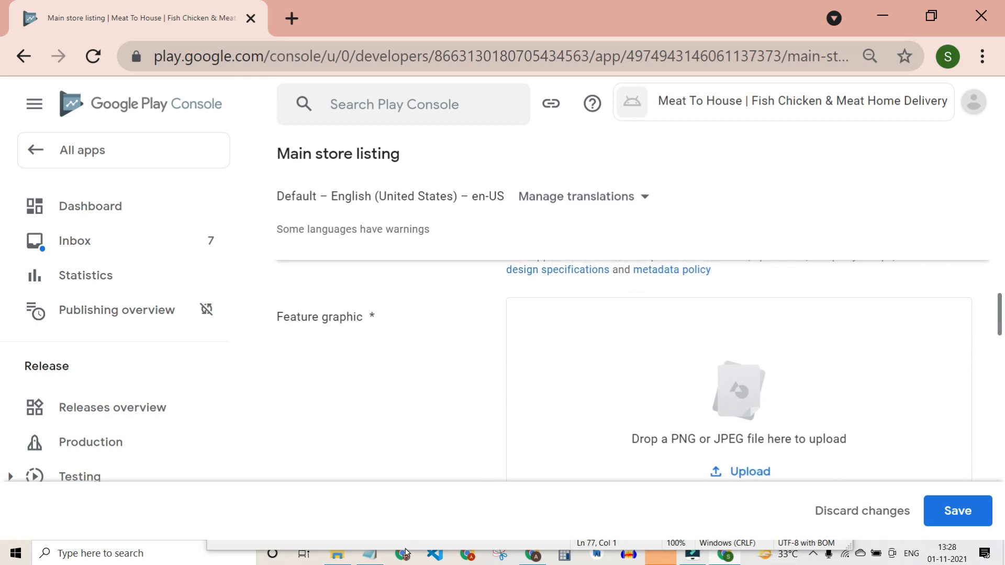
{"action": "left_click", "coordinate": [370, 556]}
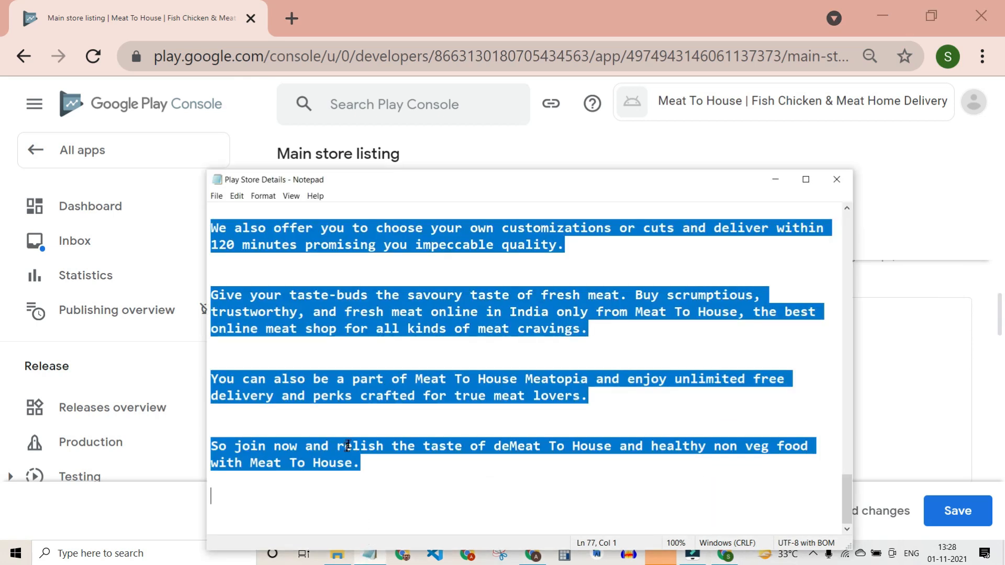
Close the store details notes and upload BANNER as the feature graphic.
{"action": "left_click", "coordinate": [837, 179]}
{"action": "left_click", "coordinate": [337, 554]}
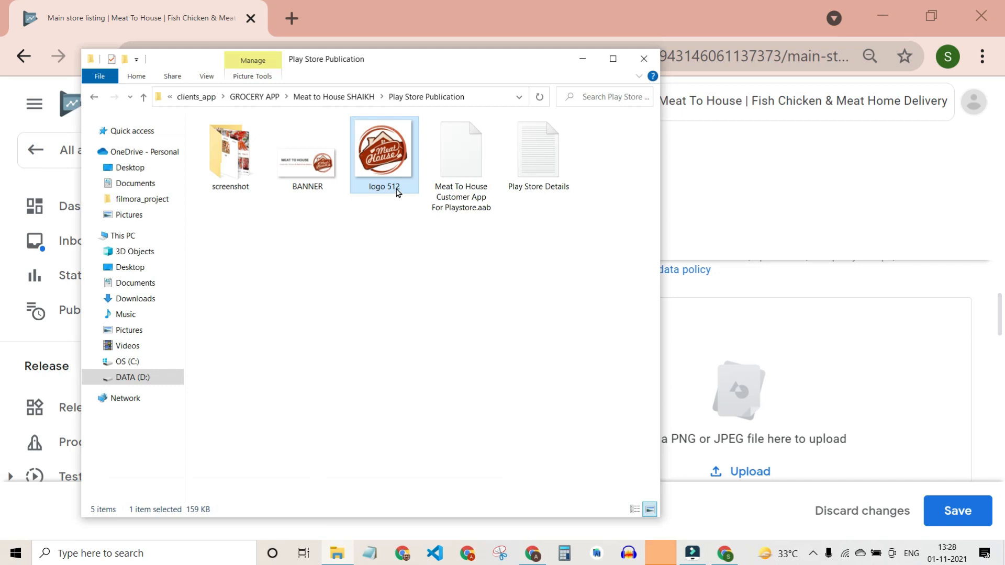
{"action": "left_click", "coordinate": [308, 172]}
{"action": "left_click_drag", "start_coordinate": [308, 190], "coordinate": [741, 388]}
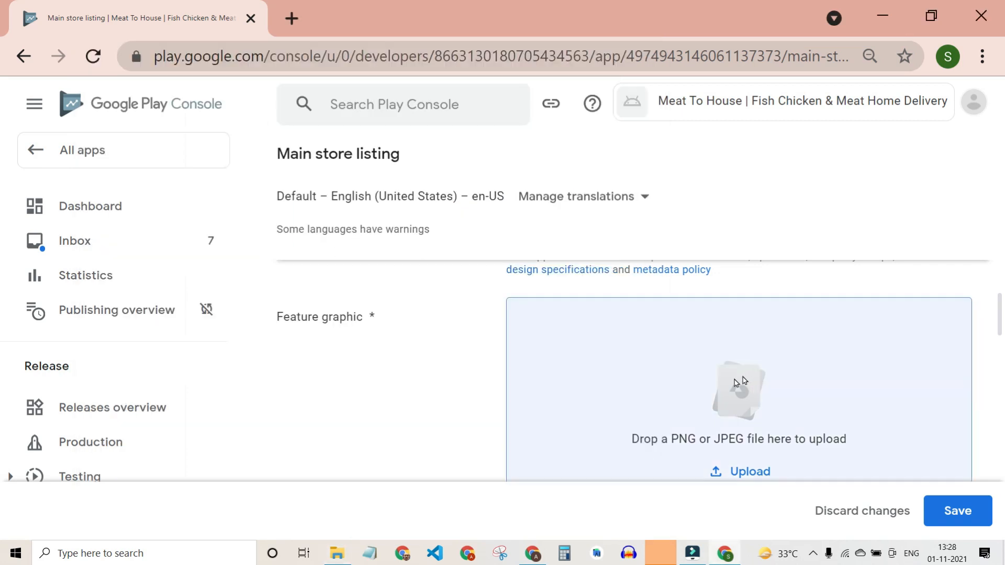
{"action": "scroll", "coordinate": [607, 401], "scroll_direction": "down", "scroll_amount": 3}
{"action": "scroll", "coordinate": [608, 402], "scroll_direction": "down", "scroll_amount": 3}
{"action": "scroll", "coordinate": [607, 400], "scroll_direction": "up", "scroll_amount": 2}
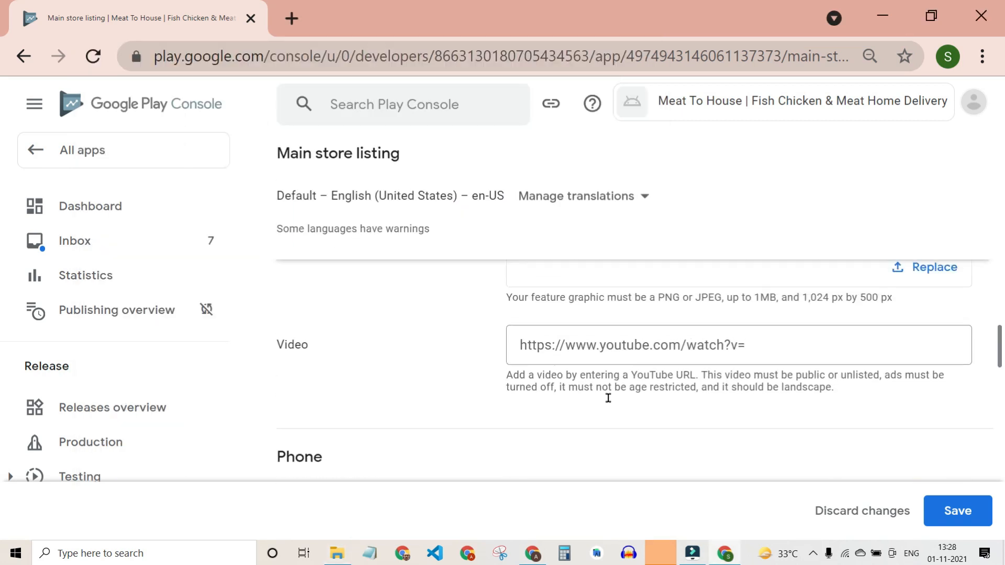
{"action": "scroll", "coordinate": [607, 404], "scroll_direction": "down", "scroll_amount": 1}
{"action": "left_click", "coordinate": [506, 361]}
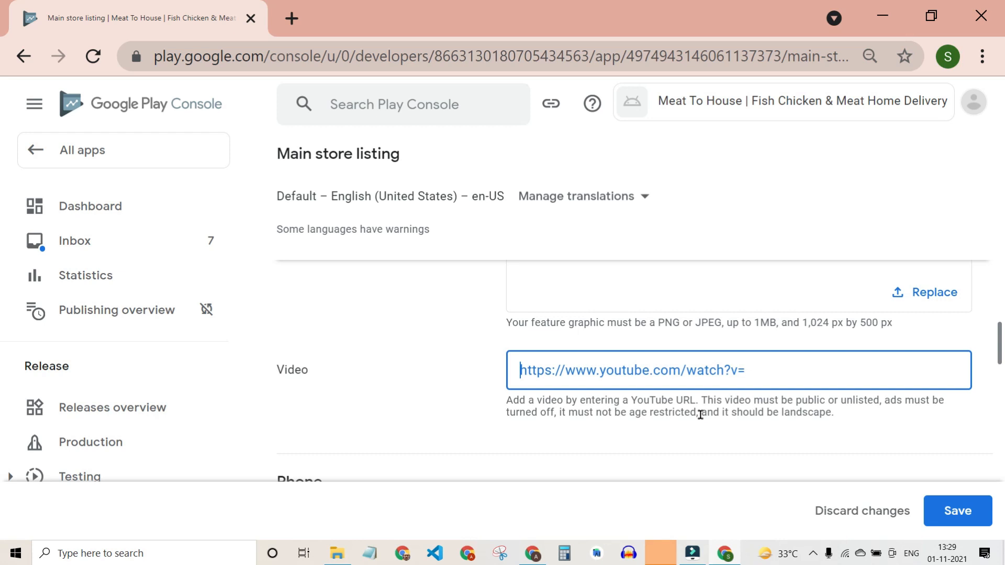
{"action": "scroll", "coordinate": [700, 415], "scroll_direction": "down", "scroll_amount": 4}
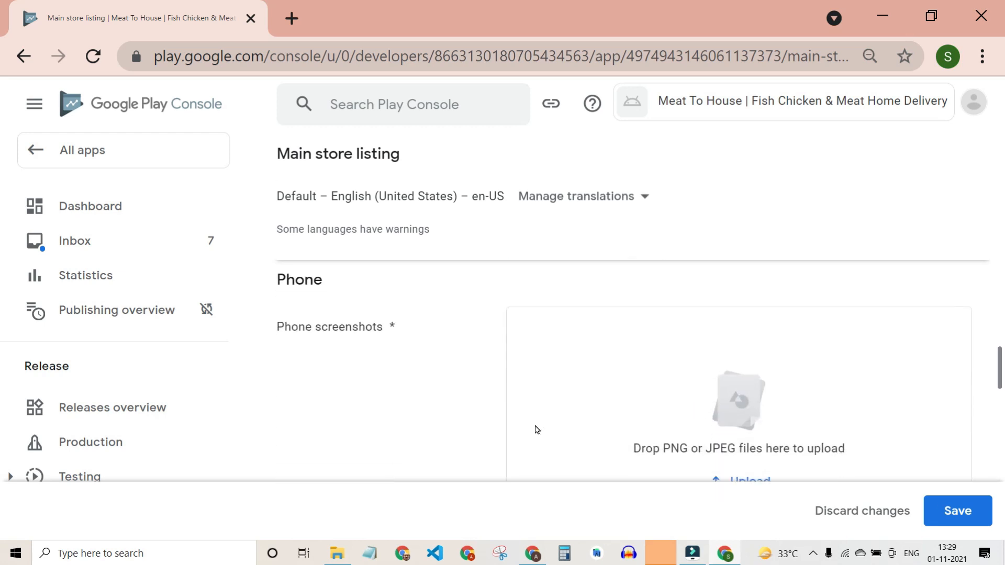
Upload screenshots 6, 7, 8, 9, 11, then 0, 4 and 5 as phone screenshots.
{"action": "left_click", "coordinate": [337, 554]}
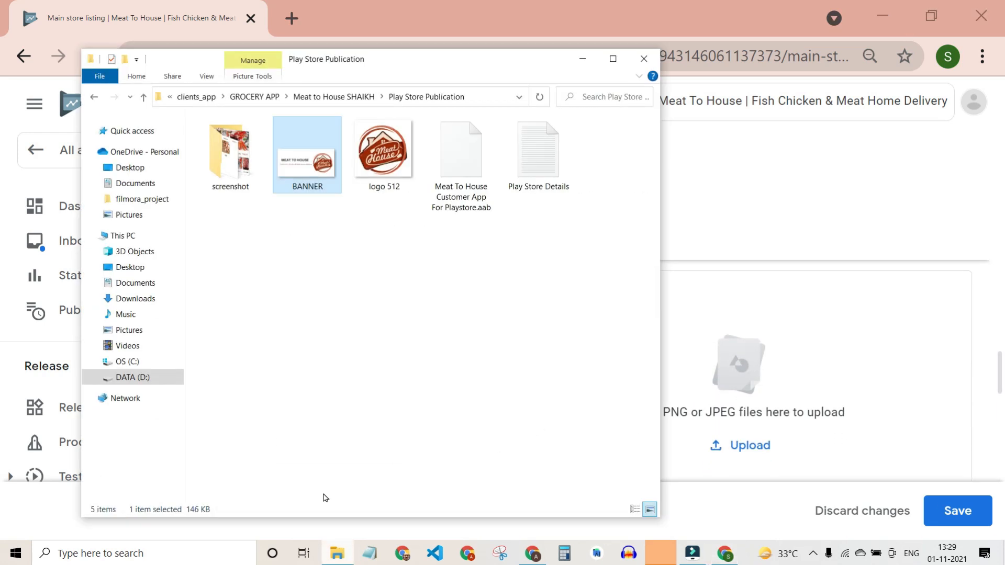
{"action": "double_click", "coordinate": [231, 155]}
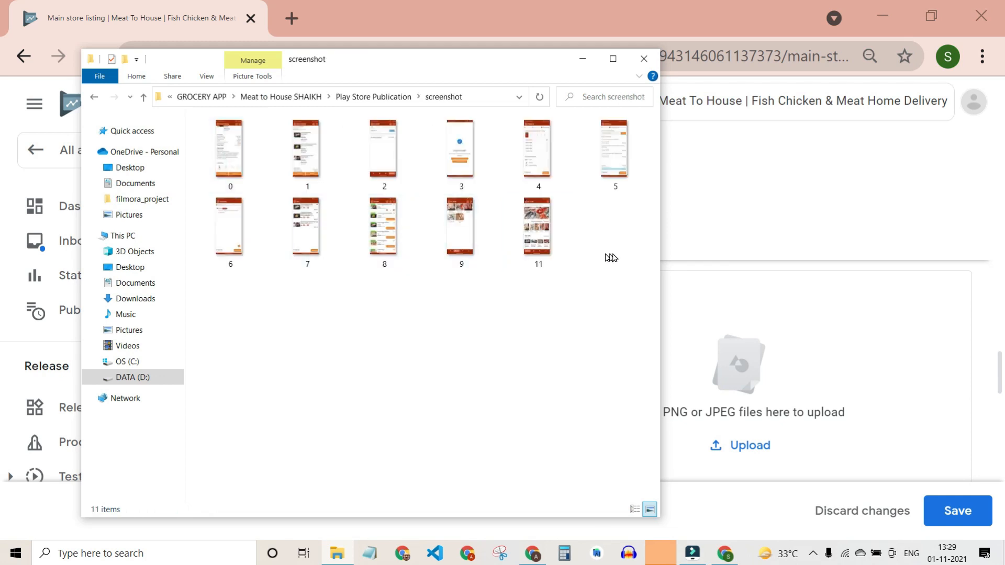
{"action": "left_click_drag", "start_coordinate": [626, 254], "coordinate": [696, 385]}
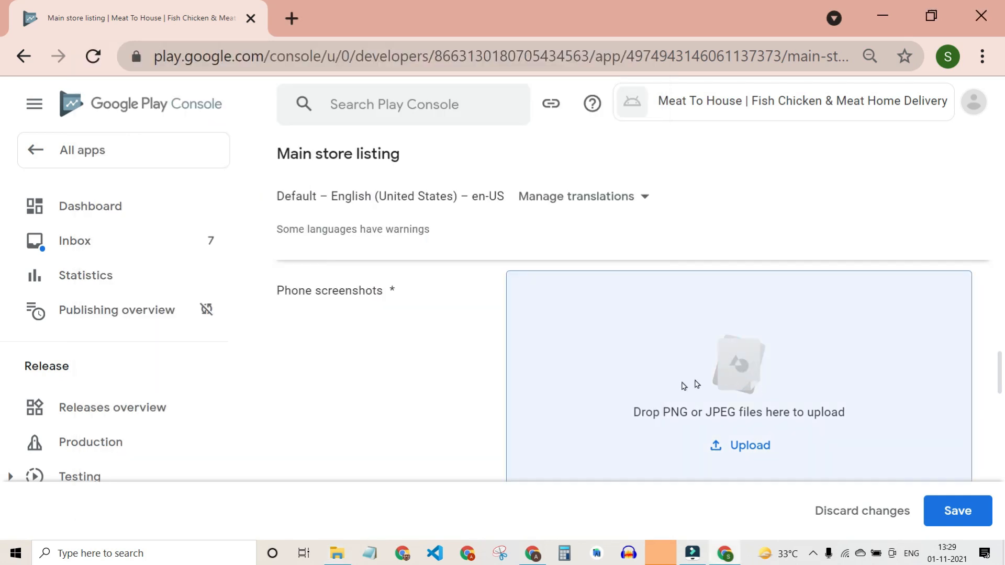
{"action": "left_click", "coordinate": [341, 552]}
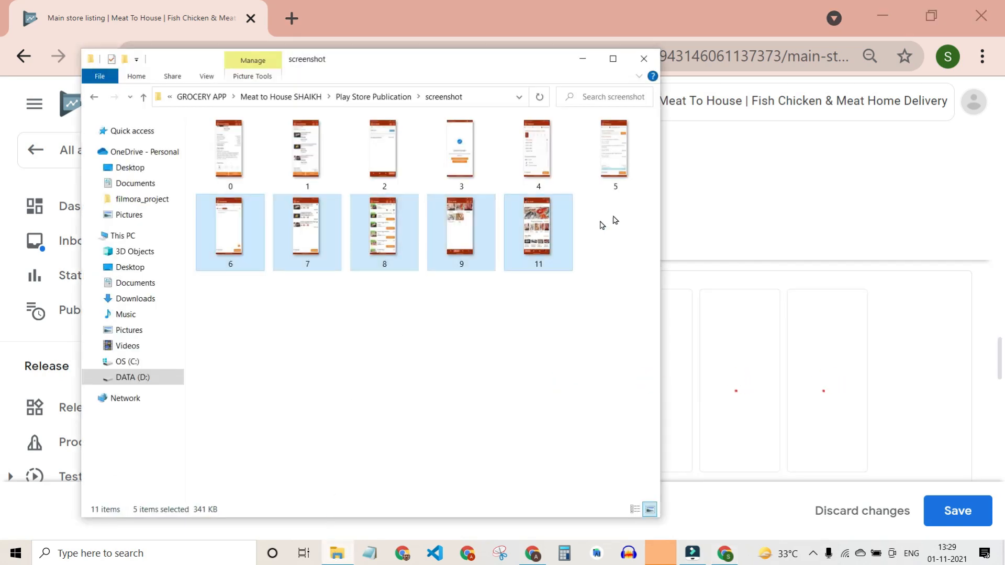
{"action": "left_click_drag", "start_coordinate": [653, 221], "coordinate": [620, 167]}
{"action": "left_click", "coordinate": [600, 148], "text": "ctrl"}
{"action": "left_click", "coordinate": [537, 161], "text": "ctrl"}
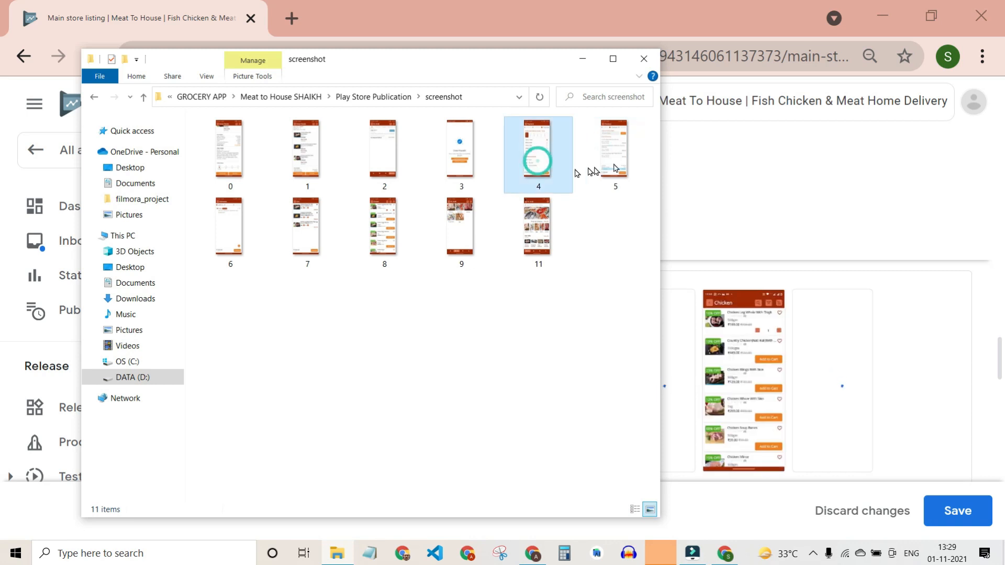
{"action": "left_click", "coordinate": [628, 160], "text": "ctrl"}
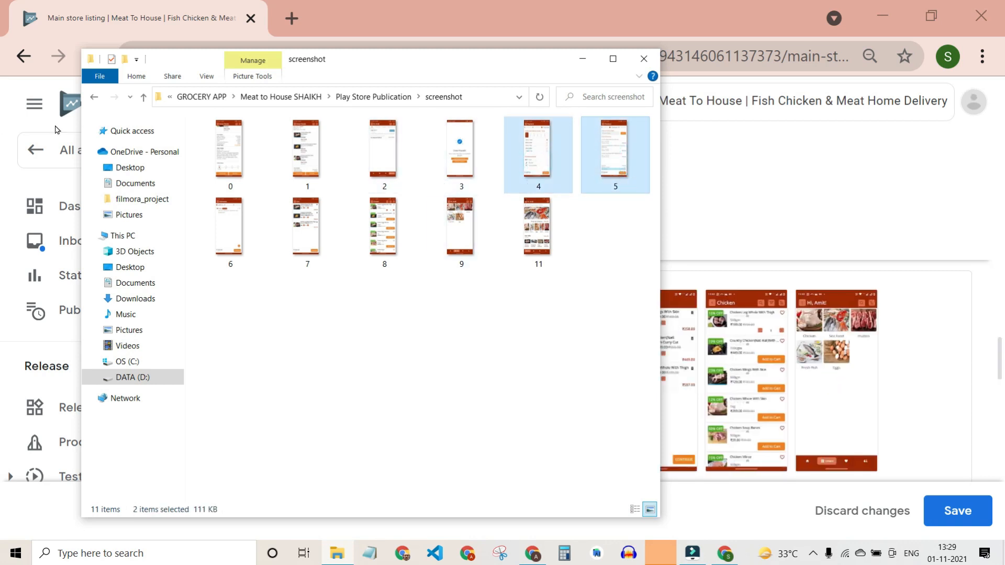
{"action": "left_click", "coordinate": [245, 155], "text": "ctrl"}
{"action": "left_click_drag", "start_coordinate": [229, 150], "coordinate": [763, 385]}
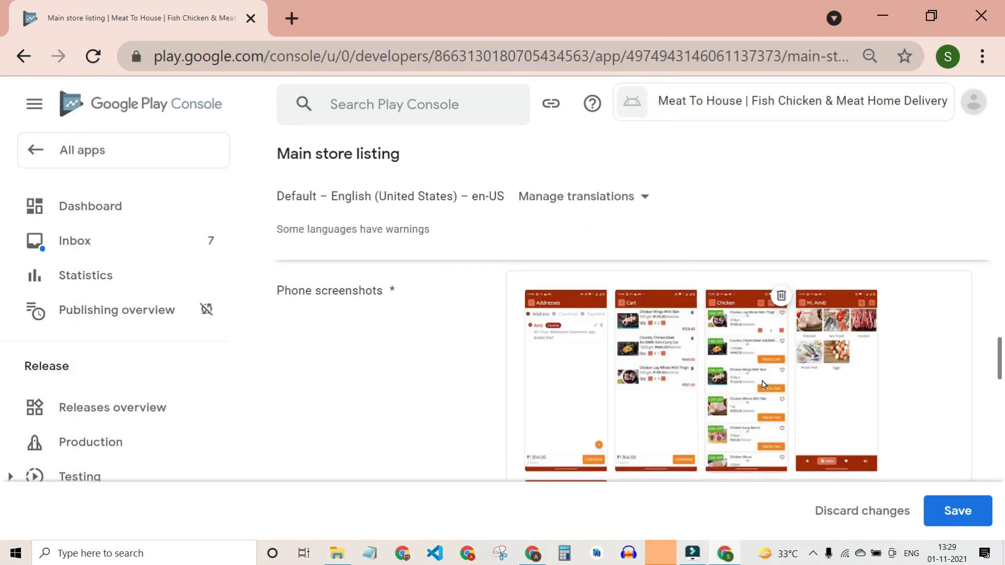
Move the home-screen screenshot to the first phone-screenshot position.
{"action": "scroll", "coordinate": [891, 422], "scroll_direction": "down", "scroll_amount": 6}
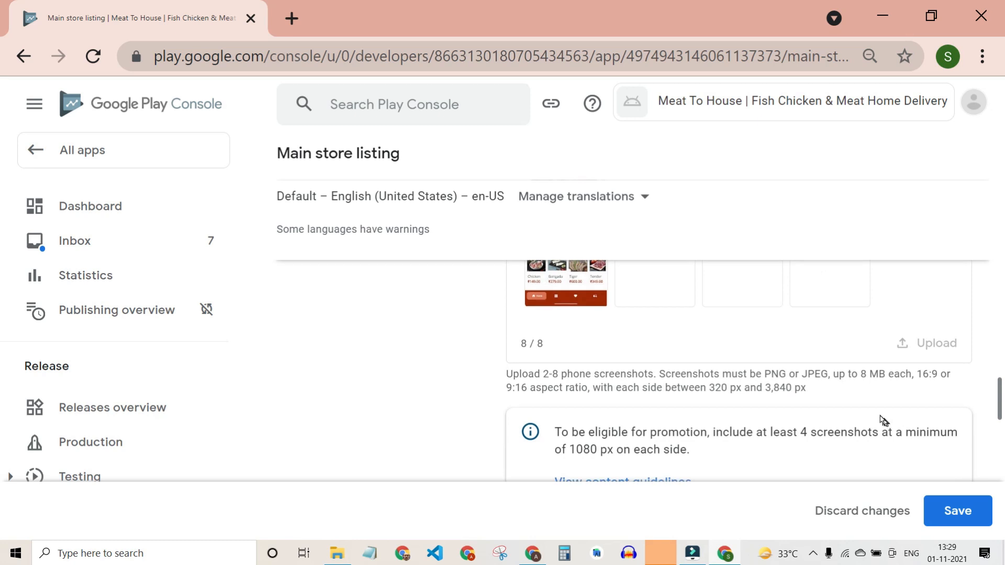
{"action": "scroll", "coordinate": [758, 381], "scroll_direction": "down", "scroll_amount": 5}
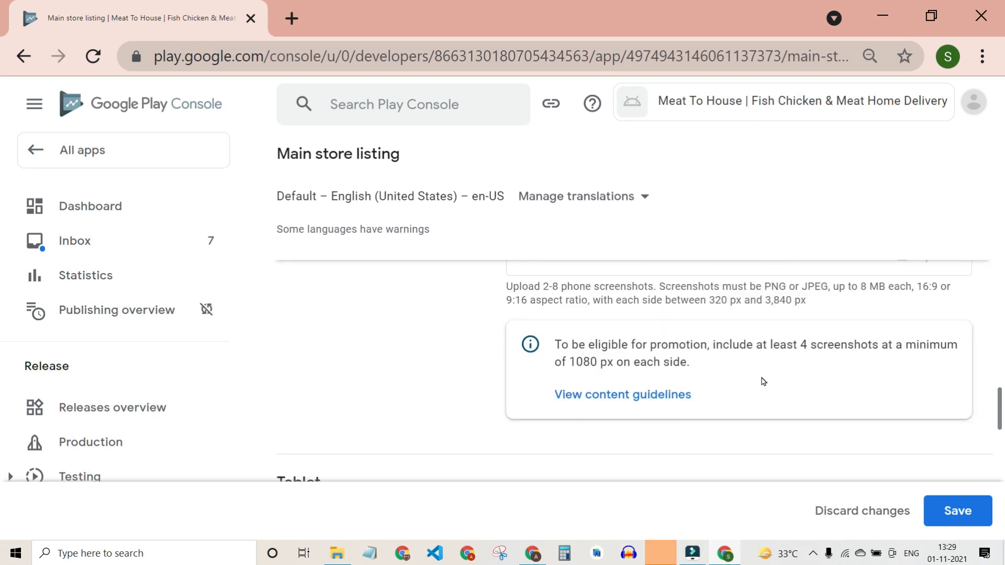
{"action": "scroll", "coordinate": [757, 380], "scroll_direction": "down", "scroll_amount": 5}
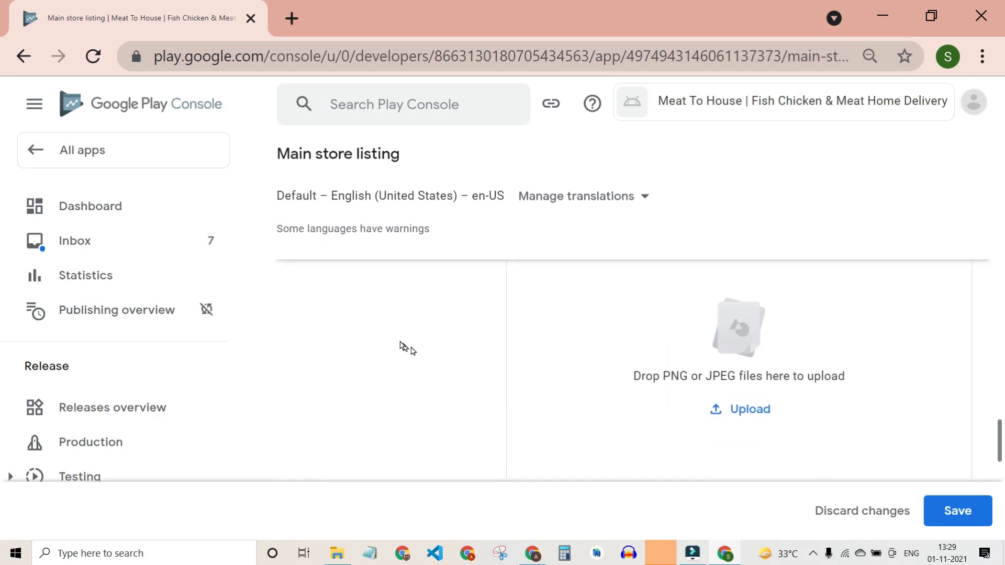
{"action": "scroll", "coordinate": [568, 384], "scroll_direction": "down", "scroll_amount": 6}
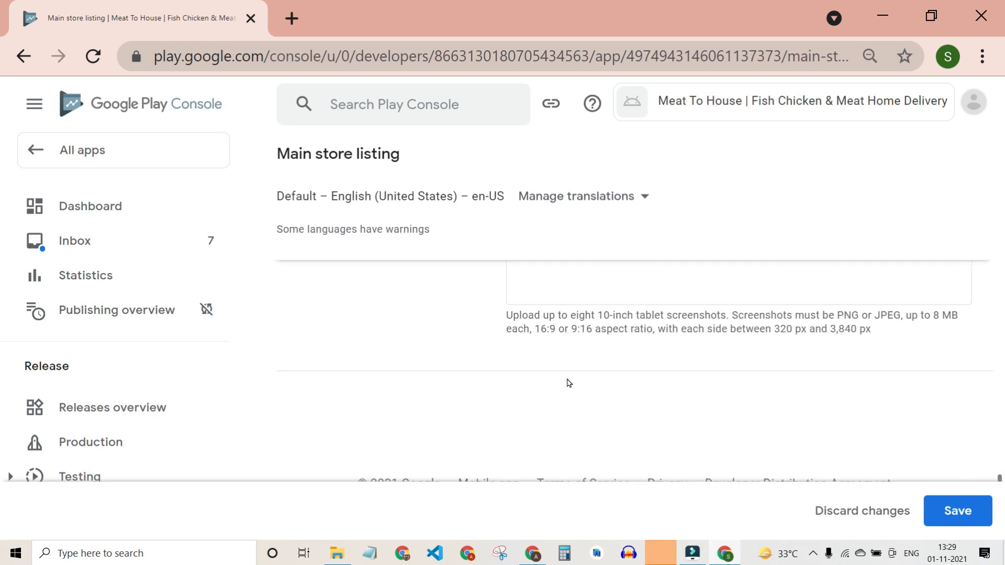
{"action": "scroll", "coordinate": [568, 384], "scroll_direction": "up", "scroll_amount": 10}
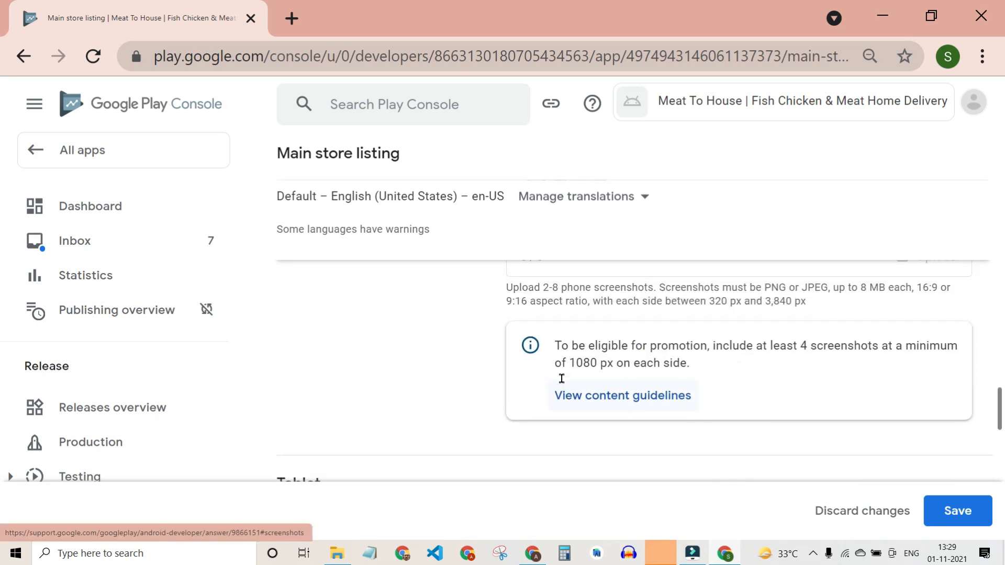
{"action": "scroll", "coordinate": [667, 374], "scroll_direction": "up", "scroll_amount": 3}
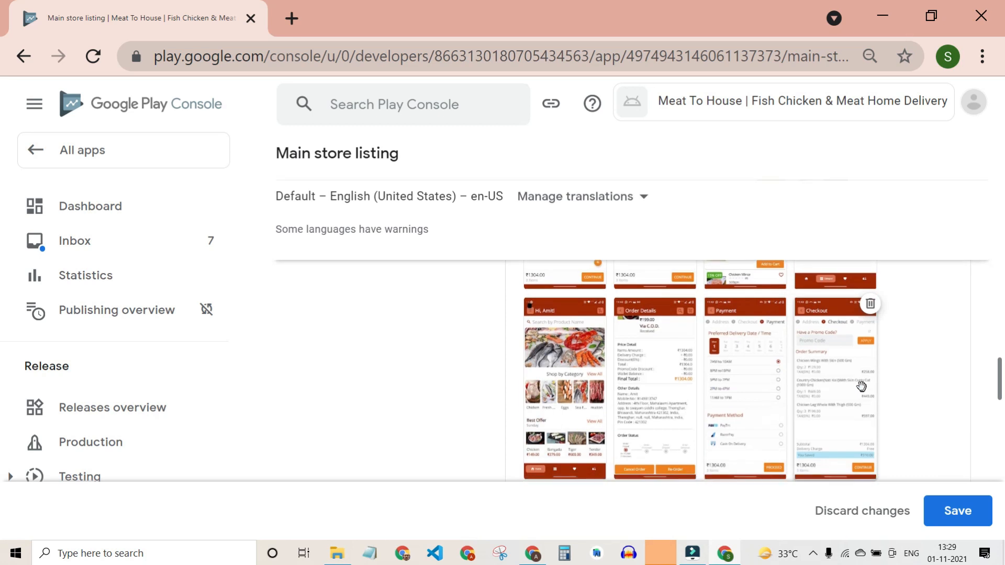
{"action": "scroll", "coordinate": [752, 377], "scroll_direction": "up", "scroll_amount": 1}
{"action": "scroll", "coordinate": [590, 333], "scroll_direction": "up", "scroll_amount": 2}
{"action": "scroll", "coordinate": [733, 356], "scroll_direction": "down", "scroll_amount": 4}
{"action": "scroll", "coordinate": [571, 437], "scroll_direction": "up", "scroll_amount": 2}
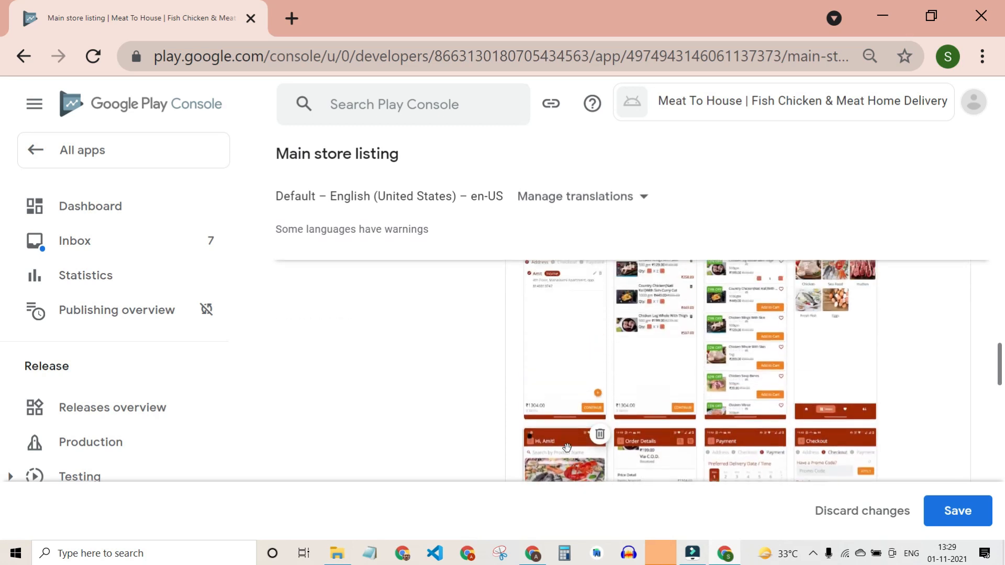
{"action": "left_click_drag", "start_coordinate": [550, 377], "coordinate": [534, 311]}
Save the main store listing changes and go to the app's Dashboard.
{"action": "scroll", "coordinate": [662, 468], "scroll_direction": "down", "scroll_amount": 1}
{"action": "scroll", "coordinate": [607, 445], "scroll_direction": "up", "scroll_amount": 1}
{"action": "scroll", "coordinate": [830, 399], "scroll_direction": "down", "scroll_amount": 5}
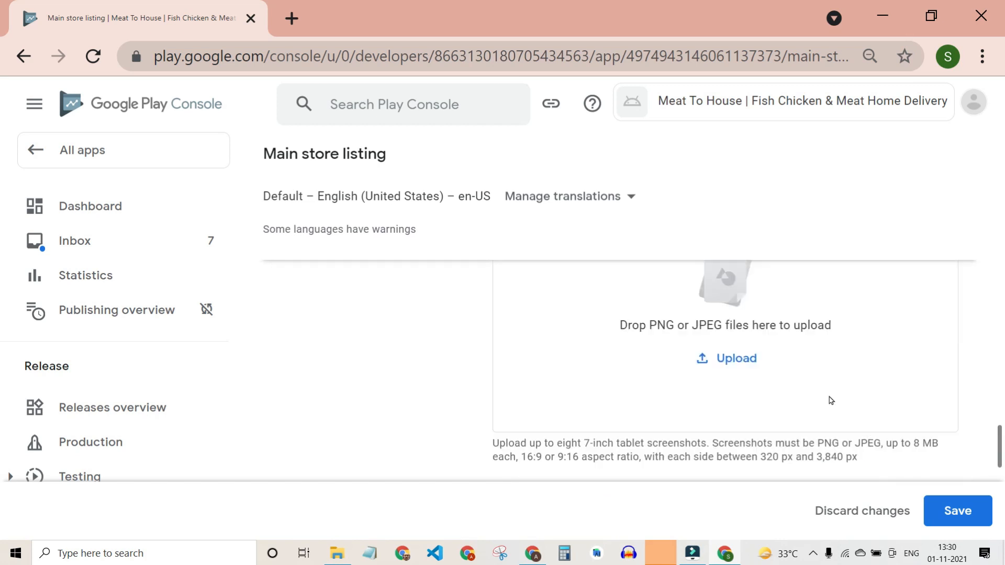
{"action": "scroll", "coordinate": [830, 400], "scroll_direction": "up", "scroll_amount": 10}
{"action": "scroll", "coordinate": [833, 403], "scroll_direction": "up", "scroll_amount": 3}
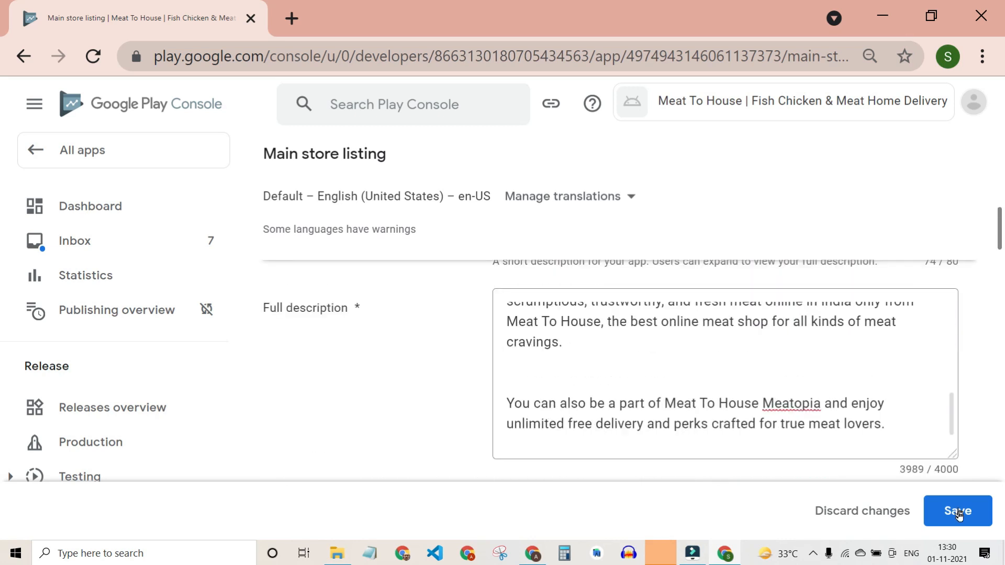
{"action": "left_click", "coordinate": [969, 521]}
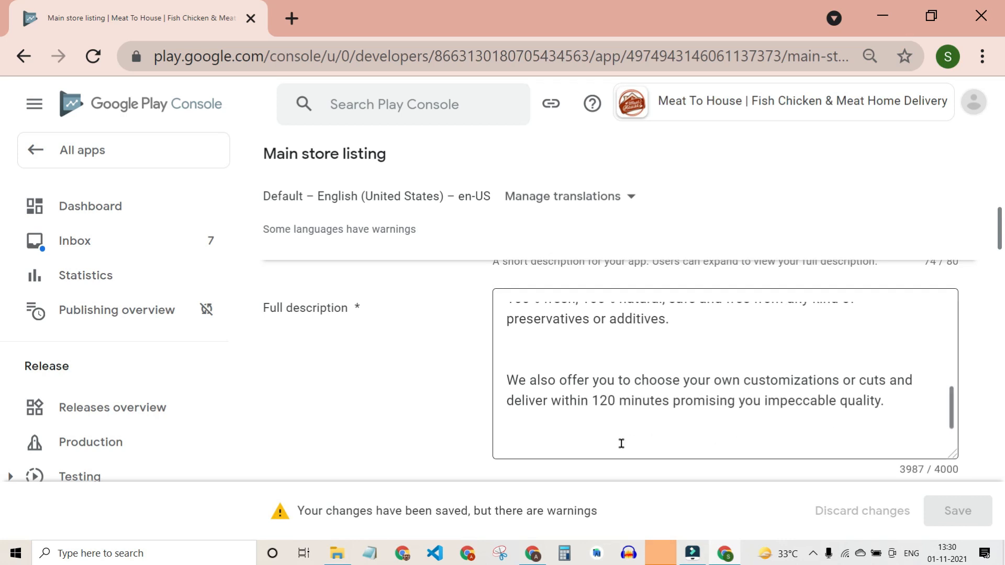
{"action": "scroll", "coordinate": [621, 443], "scroll_direction": "down", "scroll_amount": 3}
{"action": "scroll", "coordinate": [278, 246], "scroll_direction": "up", "scroll_amount": 10}
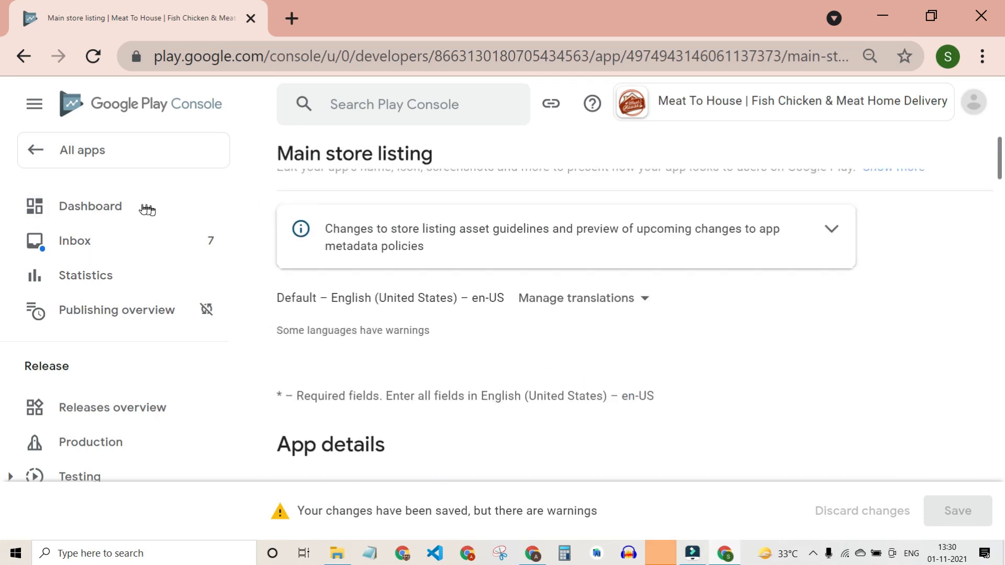
{"action": "left_click", "coordinate": [114, 207]}
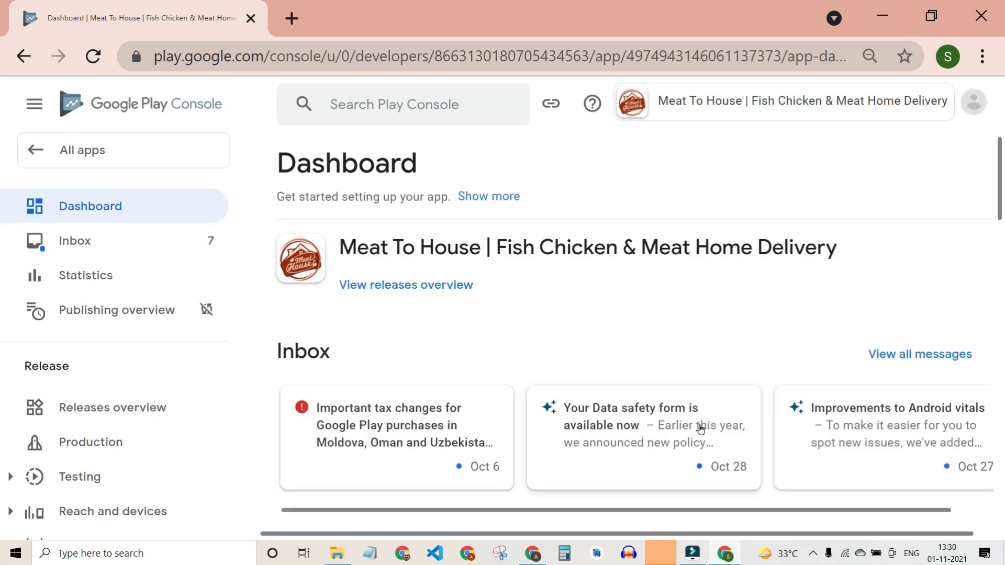
Expand the closed testing tasks under Release your app, showing countries/regions and testers.
{"action": "scroll", "coordinate": [704, 422], "scroll_direction": "down", "scroll_amount": 10}
{"action": "scroll", "coordinate": [706, 419], "scroll_direction": "down", "scroll_amount": 10}
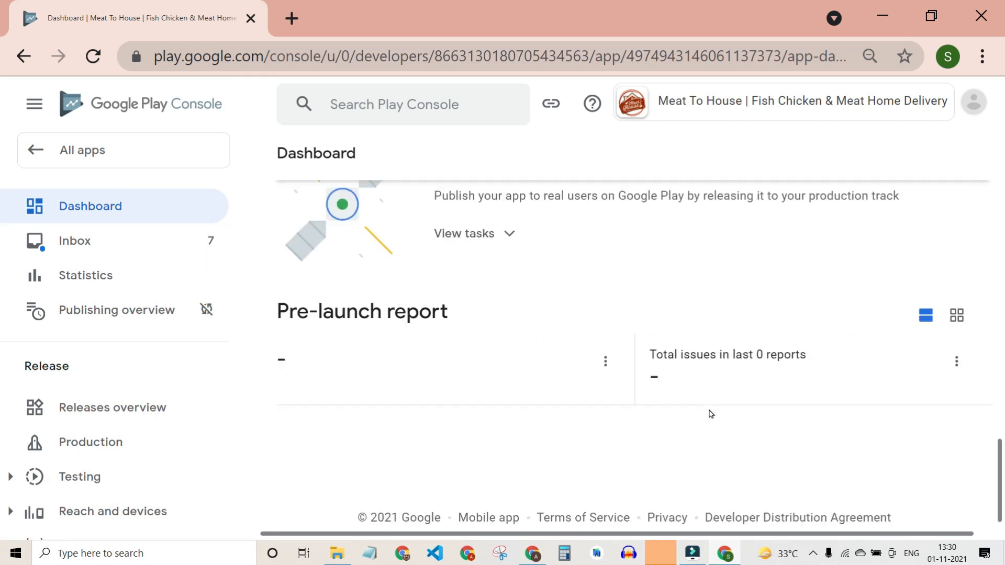
{"action": "scroll", "coordinate": [545, 359], "scroll_direction": "up", "scroll_amount": 8}
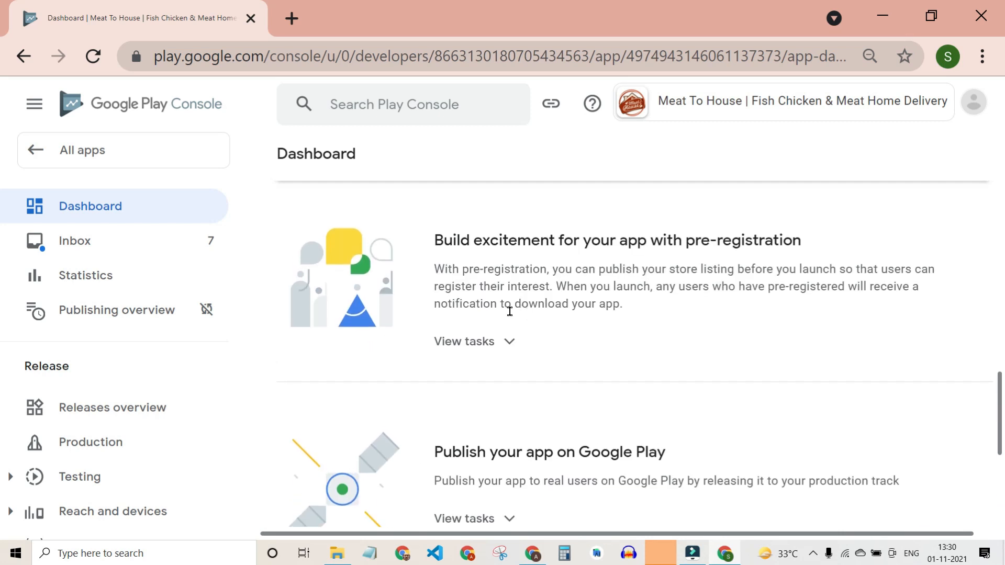
{"action": "scroll", "coordinate": [563, 365], "scroll_direction": "up", "scroll_amount": 8}
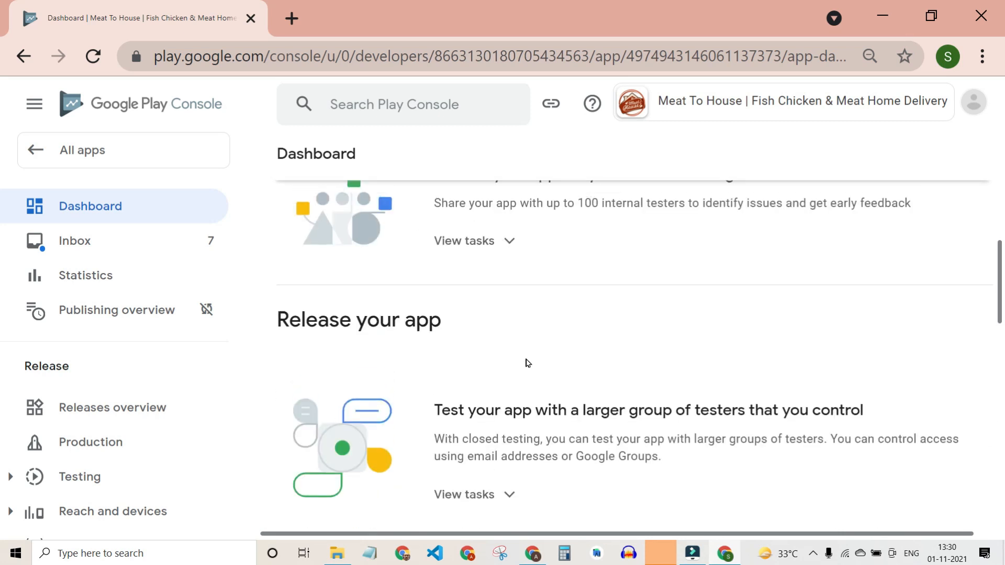
{"action": "scroll", "coordinate": [527, 361], "scroll_direction": "up", "scroll_amount": 5}
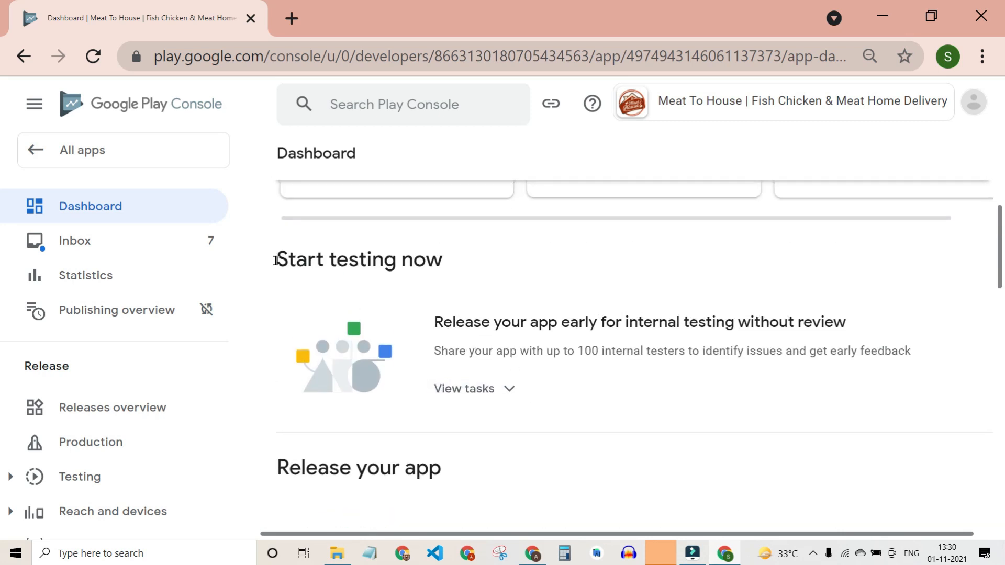
{"action": "scroll", "coordinate": [485, 322], "scroll_direction": "up", "scroll_amount": 3}
{"action": "scroll", "coordinate": [492, 332], "scroll_direction": "down", "scroll_amount": 7}
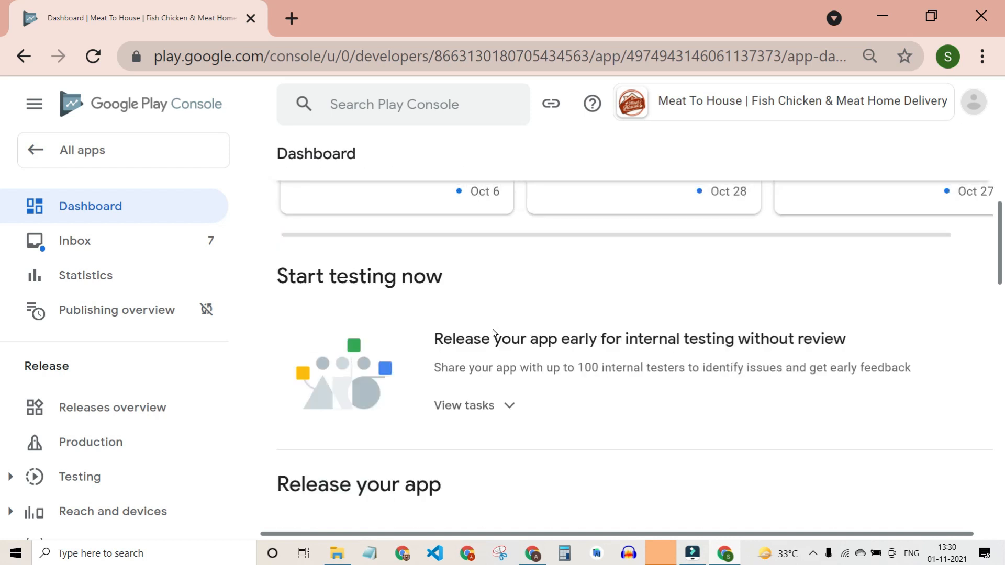
{"action": "scroll", "coordinate": [500, 335], "scroll_direction": "down", "scroll_amount": 3}
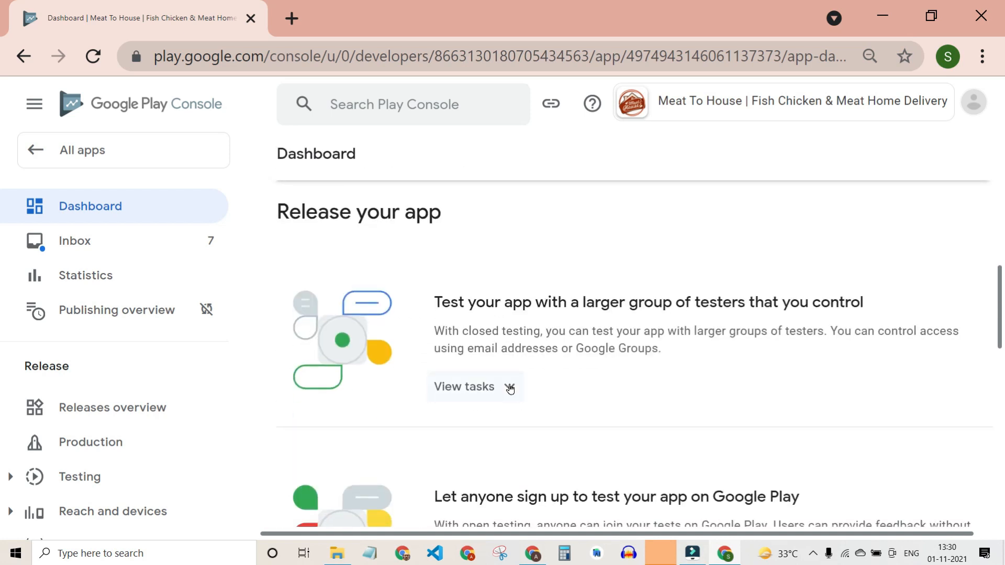
{"action": "left_click", "coordinate": [509, 388]}
{"action": "scroll", "coordinate": [577, 379], "scroll_direction": "up", "scroll_amount": 4}
{"action": "scroll", "coordinate": [578, 379], "scroll_direction": "down", "scroll_amount": 17}
{"action": "scroll", "coordinate": [568, 383], "scroll_direction": "down", "scroll_amount": 4}
{"action": "scroll", "coordinate": [568, 382], "scroll_direction": "up", "scroll_amount": 20}
{"action": "scroll", "coordinate": [591, 376], "scroll_direction": "up", "scroll_amount": 5}
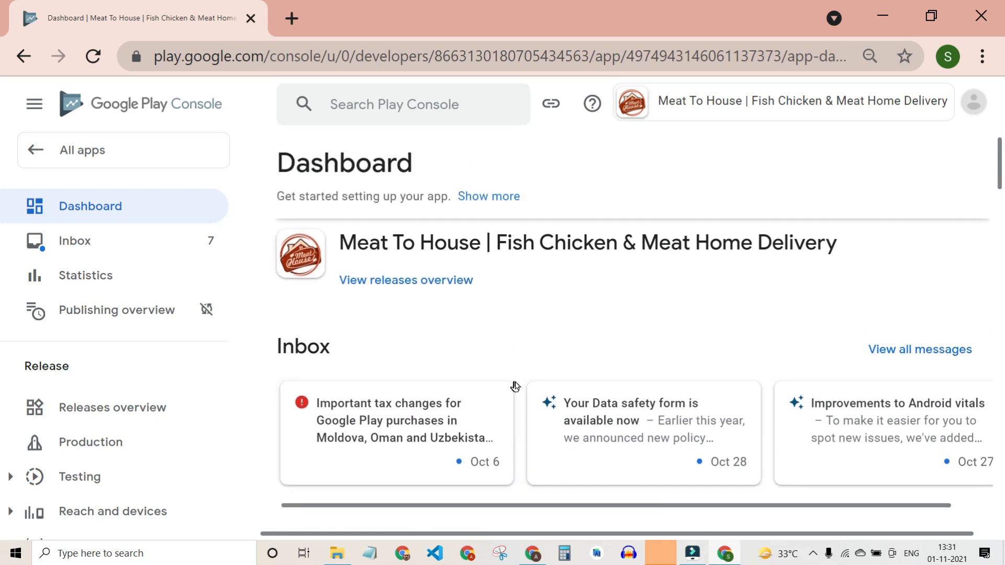
{"action": "scroll", "coordinate": [515, 386], "scroll_direction": "down", "scroll_amount": 5}
{"action": "scroll", "coordinate": [575, 376], "scroll_direction": "up", "scroll_amount": 1}
{"action": "scroll", "coordinate": [642, 366], "scroll_direction": "down", "scroll_amount": 5}
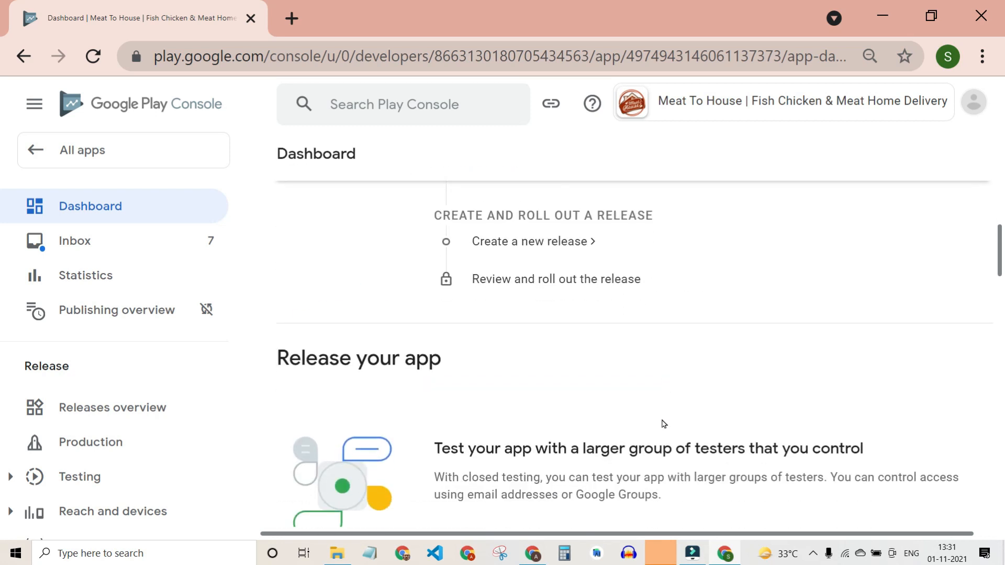
{"action": "scroll", "coordinate": [663, 423], "scroll_direction": "down", "scroll_amount": 3}
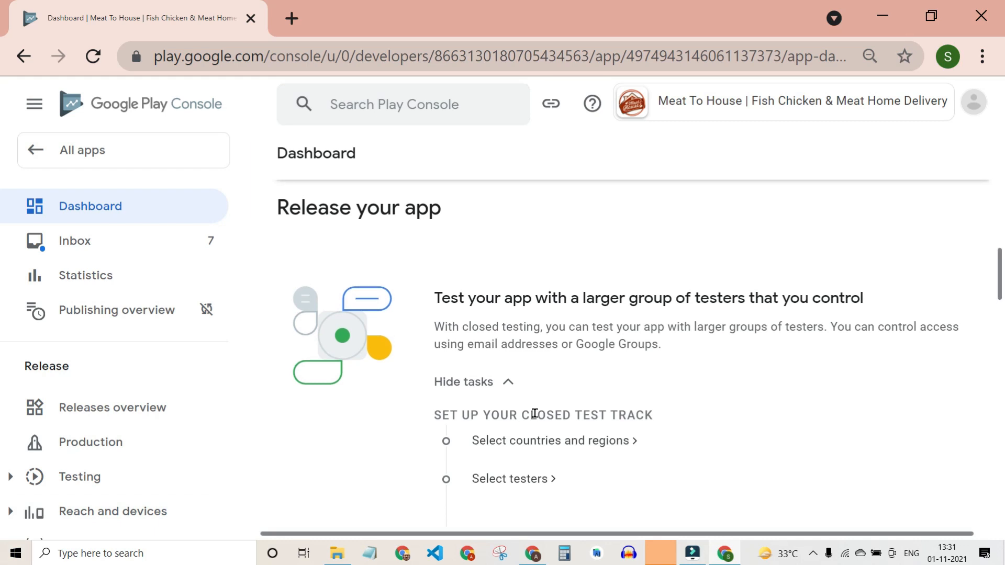
Check the .aab app bundle in the Play Store Publication folder.
{"action": "left_click", "coordinate": [337, 553]}
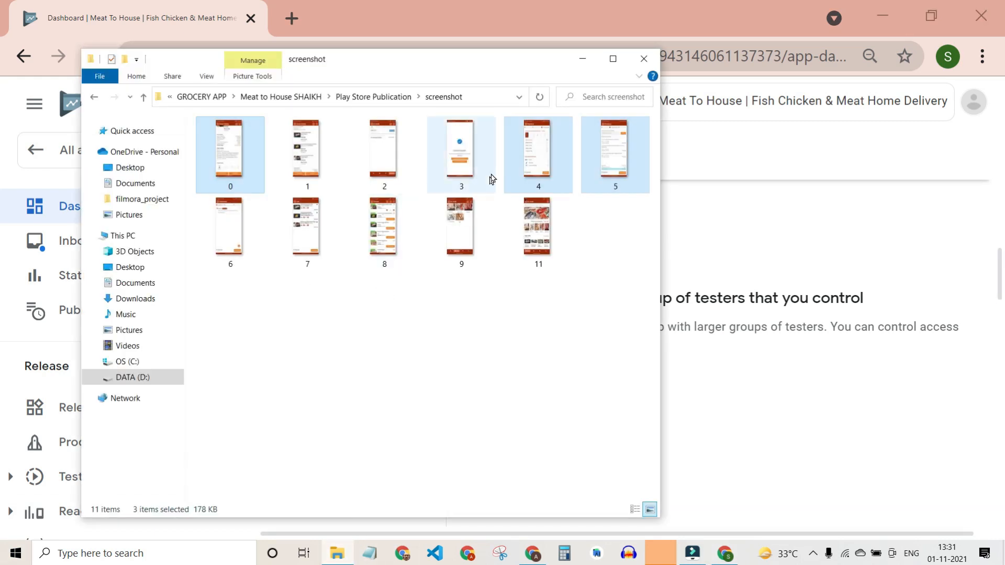
{"action": "left_click", "coordinate": [345, 97]}
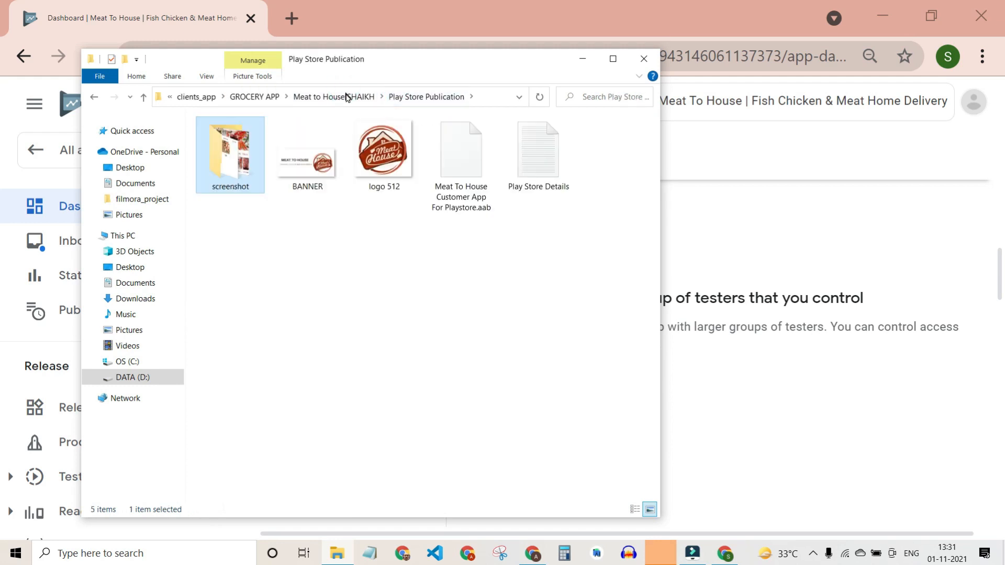
{"action": "left_click", "coordinate": [447, 182]}
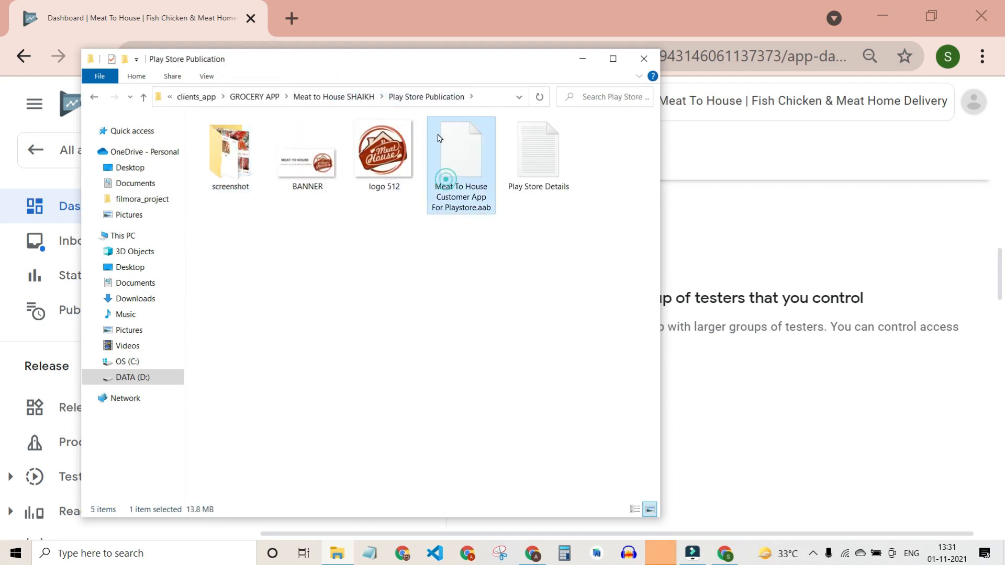
{"action": "left_click", "coordinate": [808, 238]}
Open Select countries and regions under Publish your app on Google Play.
{"action": "scroll", "coordinate": [544, 408], "scroll_direction": "up", "scroll_amount": 4}
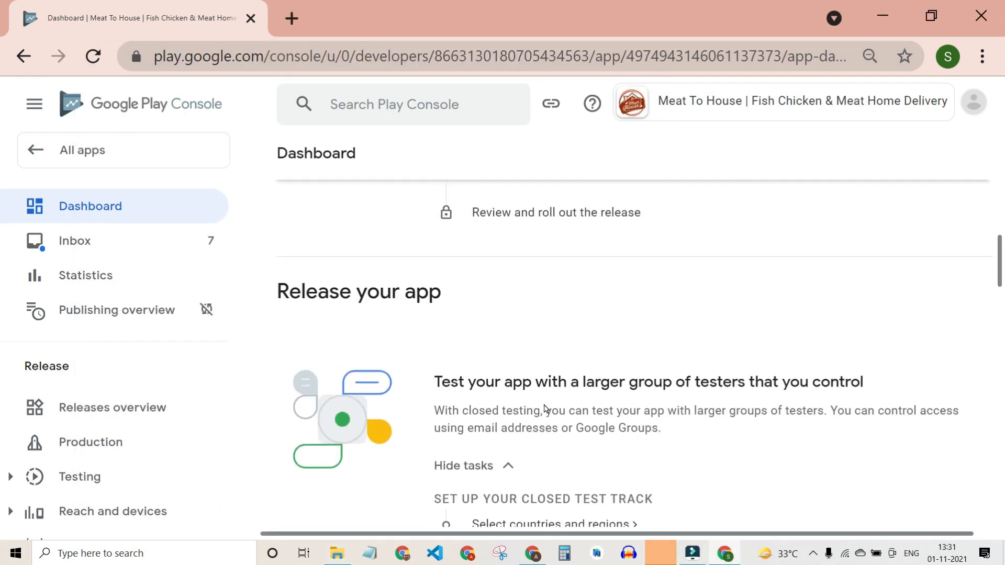
{"action": "scroll", "coordinate": [544, 408], "scroll_direction": "up", "scroll_amount": 8}
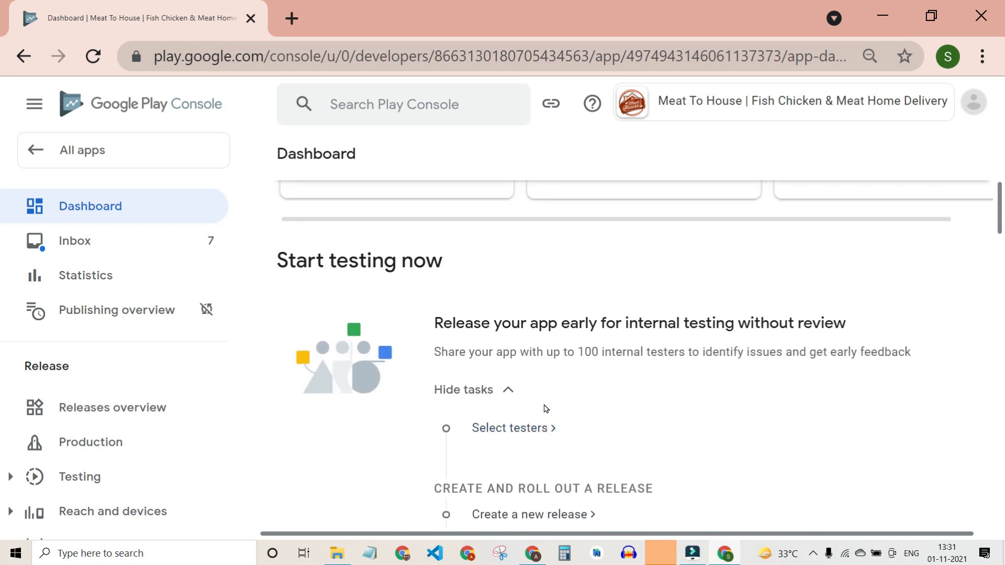
{"action": "left_click_drag", "start_coordinate": [275, 465], "coordinate": [510, 465]}
{"action": "scroll", "coordinate": [510, 460], "scroll_direction": "down", "scroll_amount": 4}
{"action": "scroll", "coordinate": [509, 455], "scroll_direction": "down", "scroll_amount": 7}
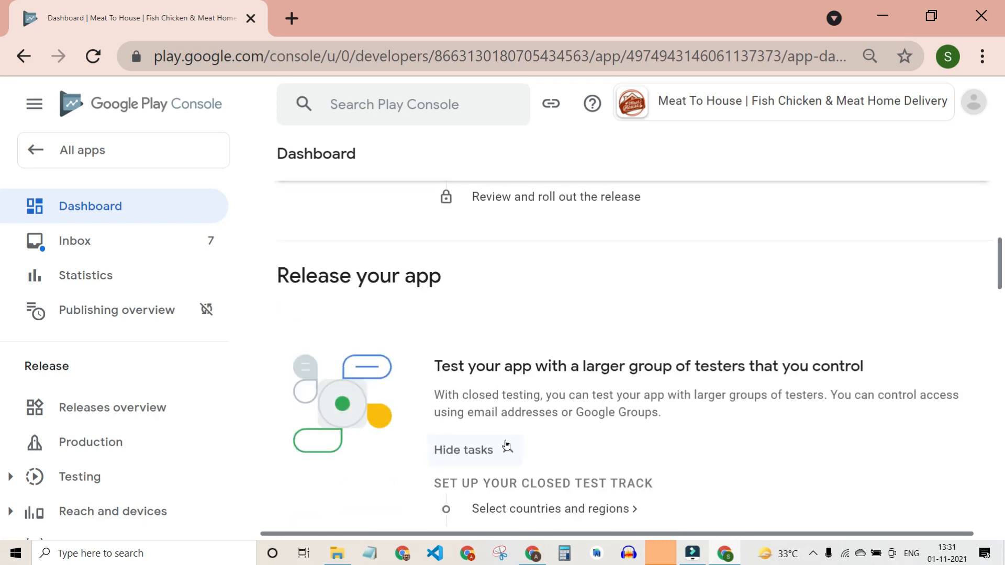
{"action": "left_click_drag", "start_coordinate": [285, 226], "coordinate": [442, 230]}
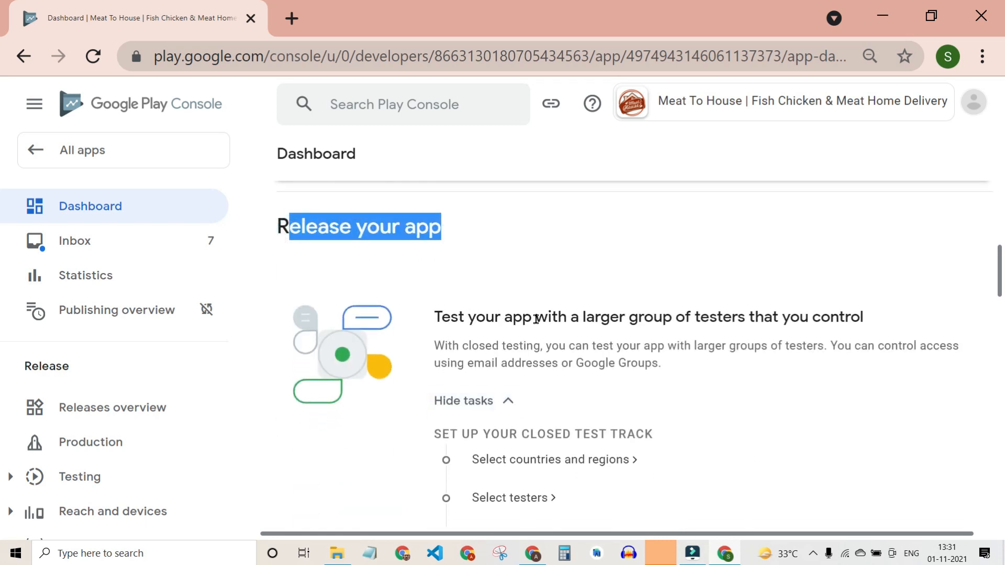
{"action": "scroll", "coordinate": [494, 316], "scroll_direction": "down", "scroll_amount": 6}
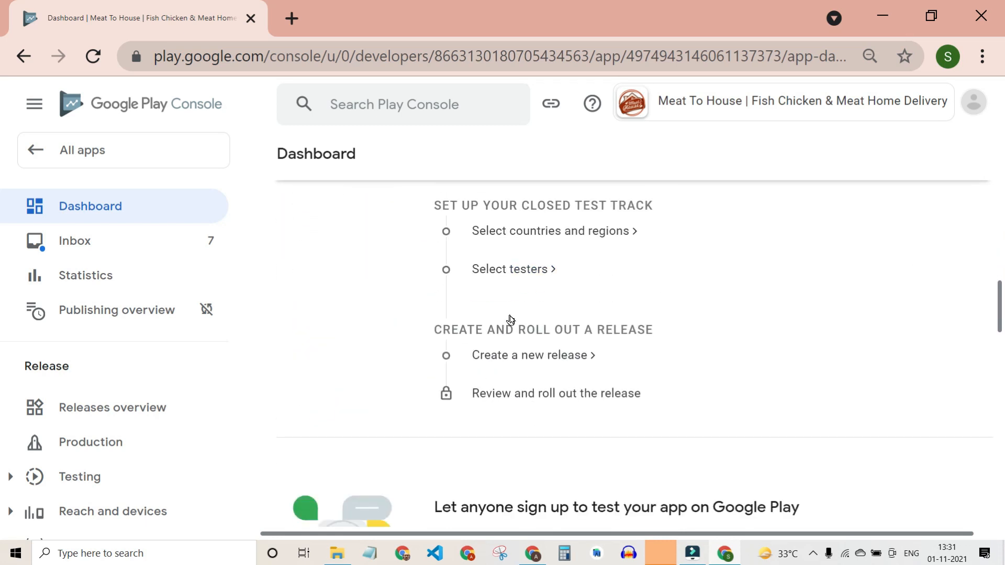
{"action": "scroll", "coordinate": [450, 402], "scroll_direction": "down", "scroll_amount": 2}
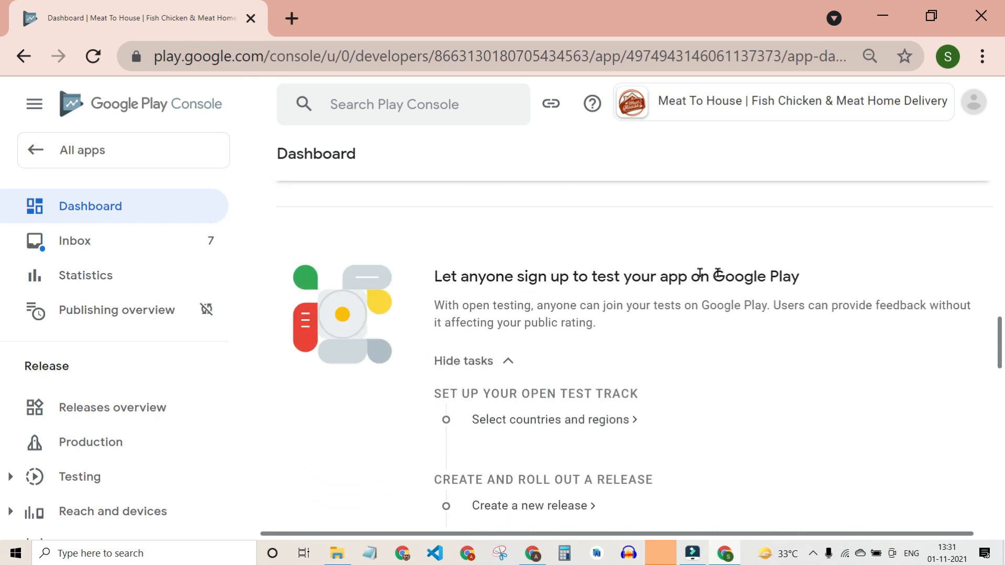
{"action": "scroll", "coordinate": [684, 352], "scroll_direction": "down", "scroll_amount": 5}
{"action": "scroll", "coordinate": [543, 304], "scroll_direction": "down", "scroll_amount": 4}
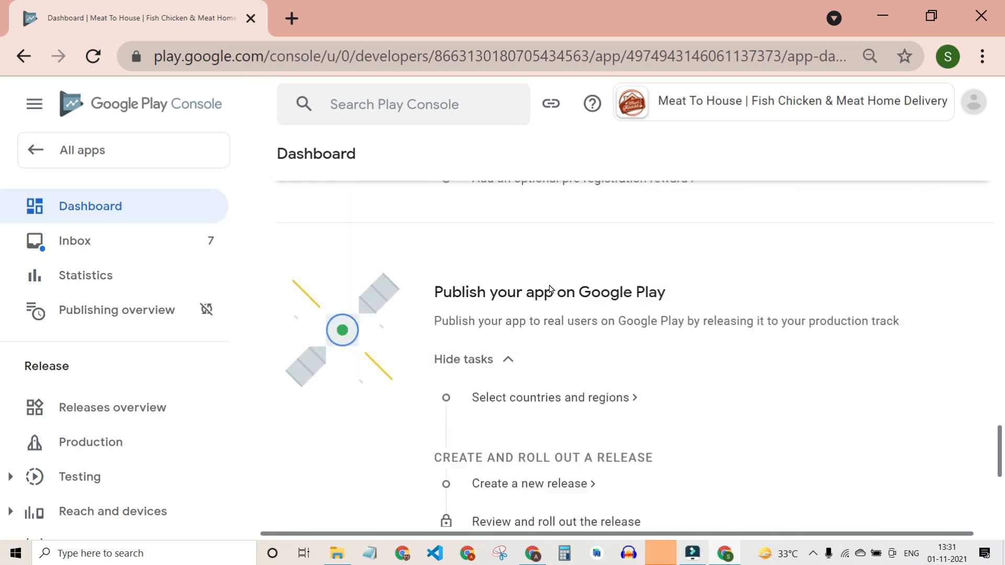
{"action": "scroll", "coordinate": [548, 284], "scroll_direction": "up", "scroll_amount": 1}
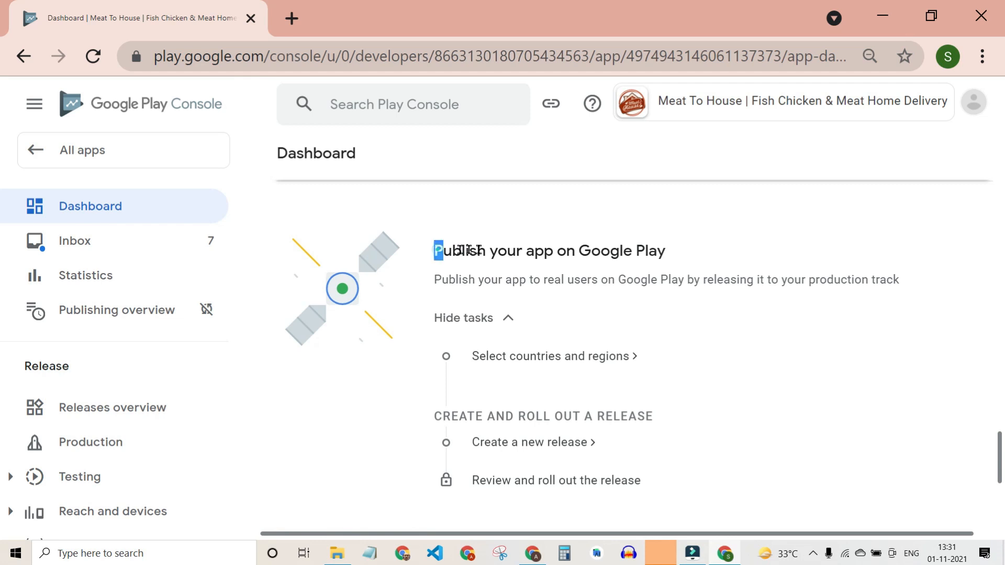
{"action": "left_click_drag", "start_coordinate": [469, 250], "coordinate": [648, 251]}
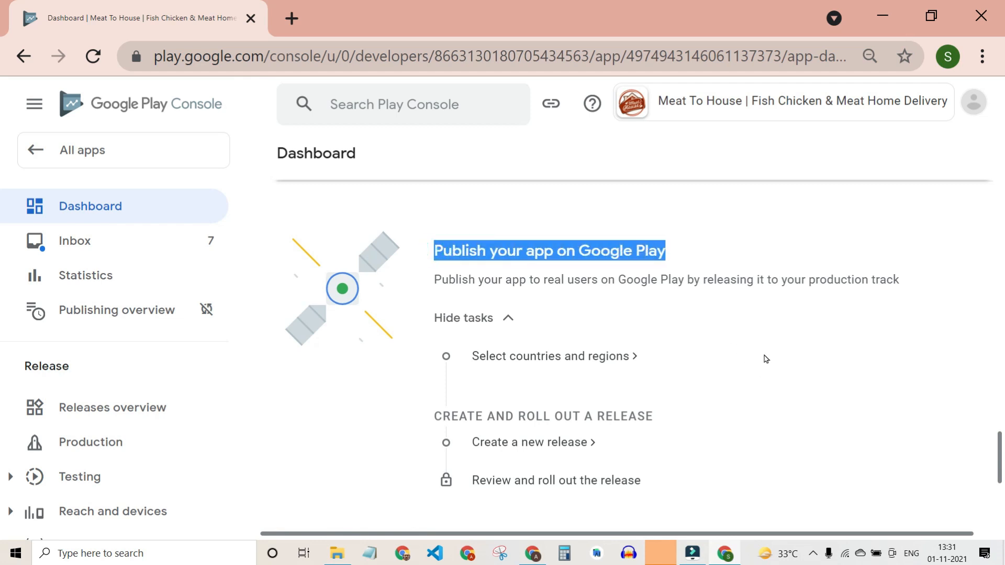
{"action": "scroll", "coordinate": [766, 359], "scroll_direction": "down", "scroll_amount": 3}
{"action": "scroll", "coordinate": [766, 359], "scroll_direction": "up", "scroll_amount": 2}
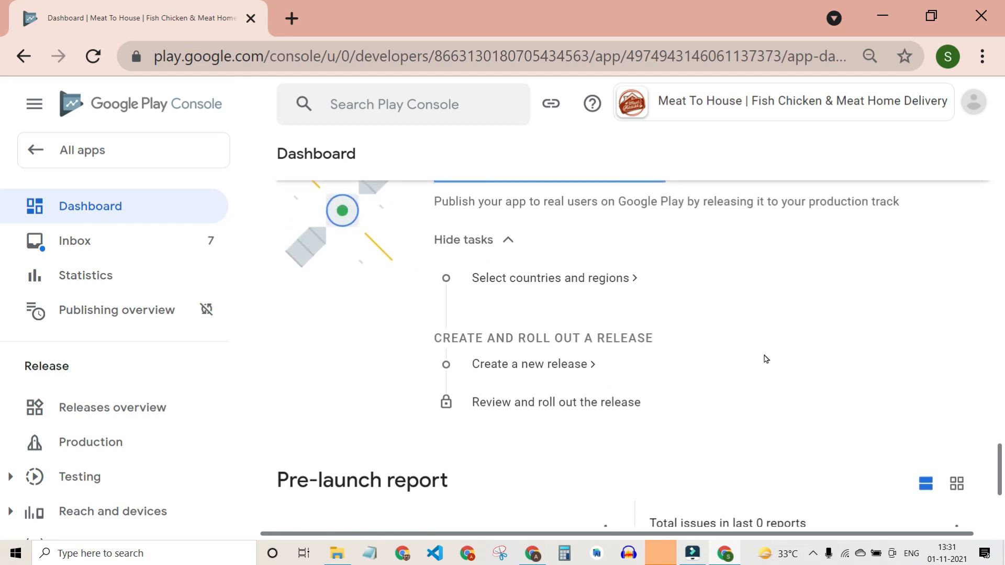
{"action": "scroll", "coordinate": [662, 354], "scroll_direction": "up", "scroll_amount": 1}
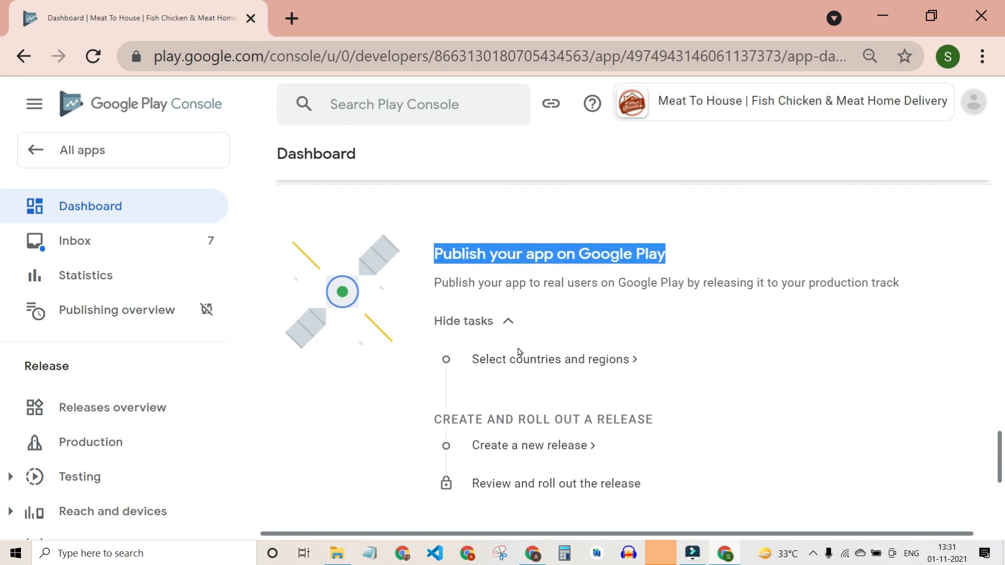
{"action": "left_click", "coordinate": [523, 358]}
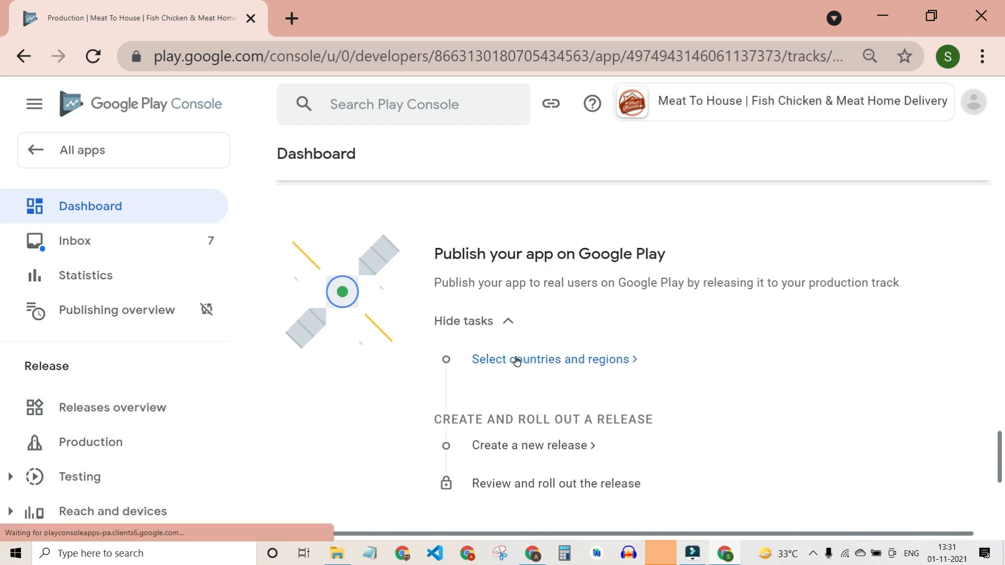
Add India as the only available country for the Production track.
{"action": "left_click", "coordinate": [561, 391]}
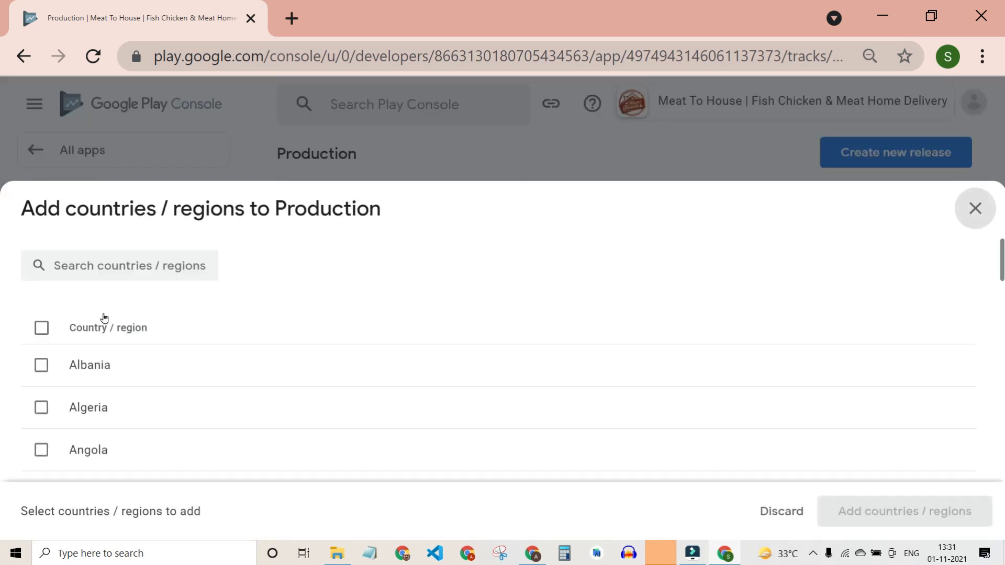
{"action": "left_click", "coordinate": [123, 266]}
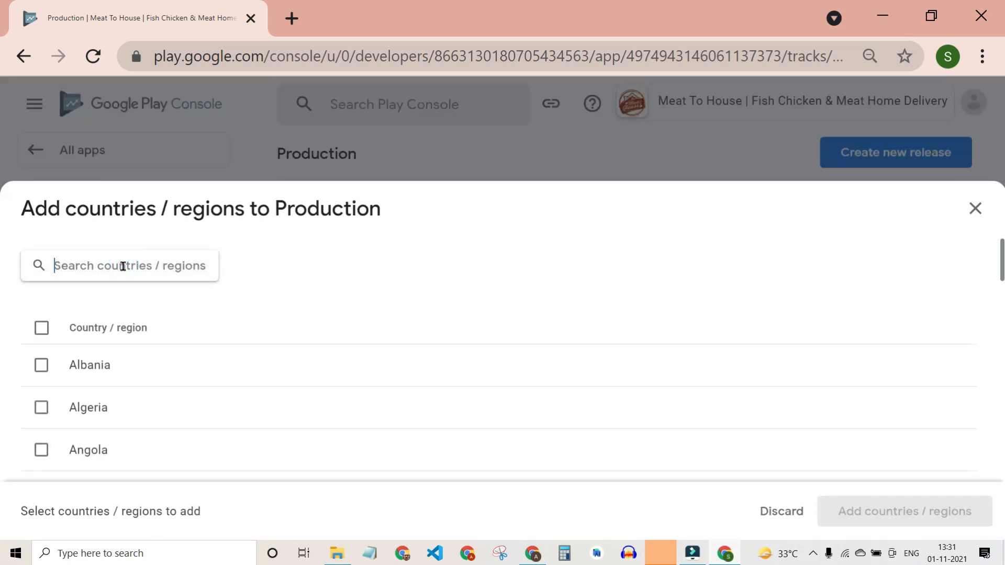
{"action": "left_click", "coordinate": [33, 335]}
{"action": "left_click", "coordinate": [34, 335]}
{"action": "left_click", "coordinate": [94, 265]}
{"action": "type", "text": "India"}
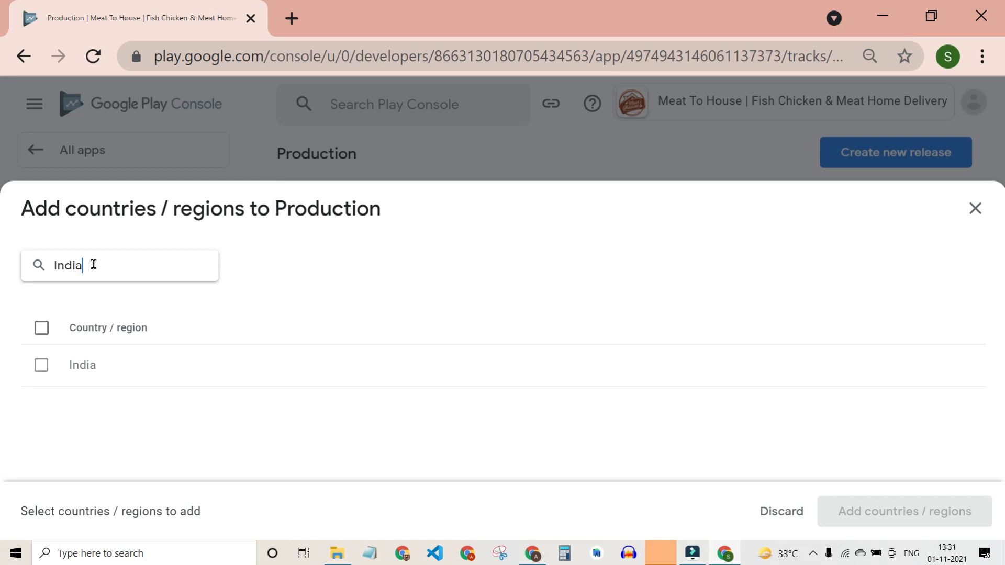
{"action": "left_click", "coordinate": [41, 365]}
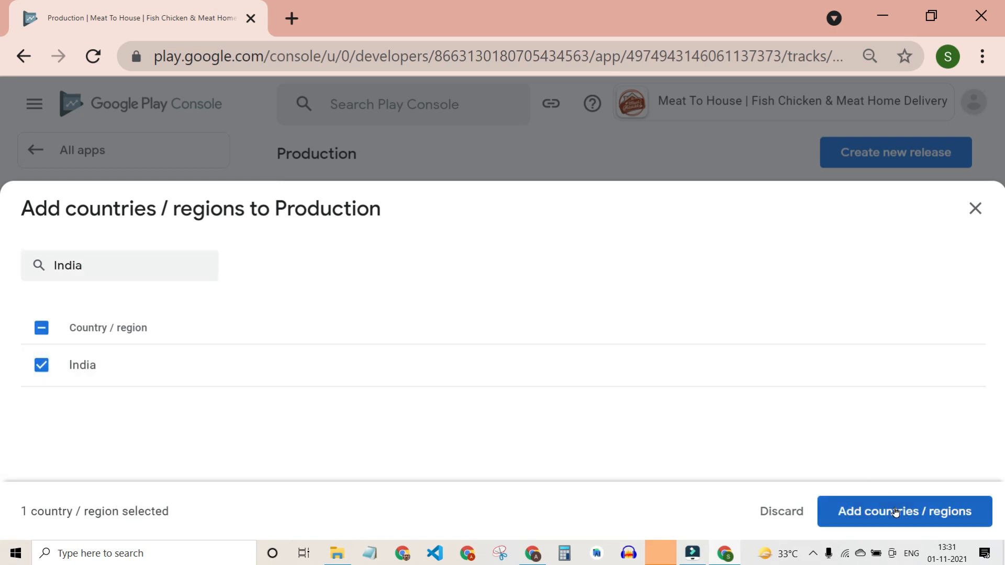
{"action": "left_click", "coordinate": [895, 511]}
{"action": "left_click", "coordinate": [654, 352]}
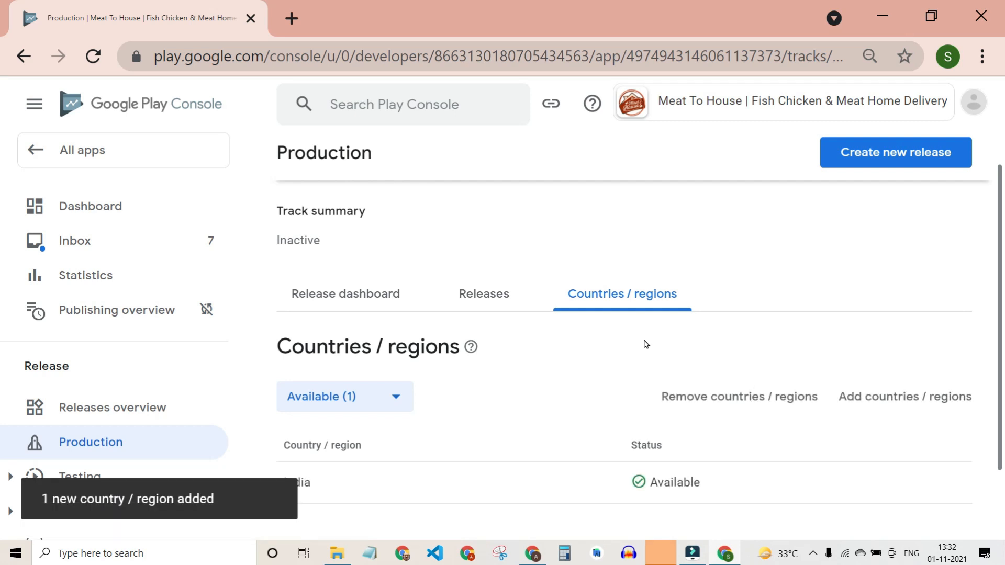
{"action": "scroll", "coordinate": [559, 408], "scroll_direction": "down", "scroll_amount": 2}
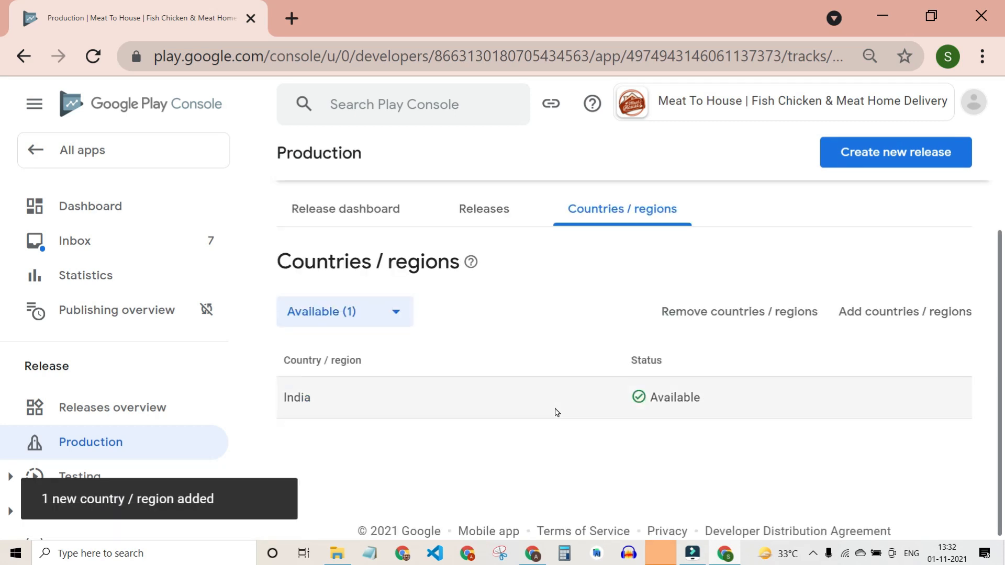
{"action": "scroll", "coordinate": [554, 403], "scroll_direction": "up", "scroll_amount": 3}
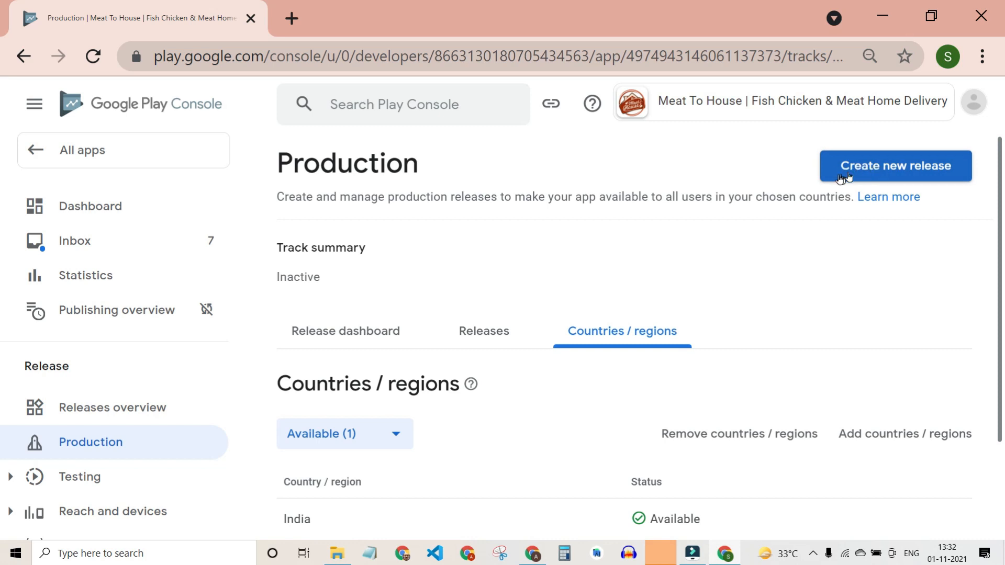
Create a new production release, then reach it from the Dashboard's Review and roll out task.
{"action": "left_click", "coordinate": [869, 170]}
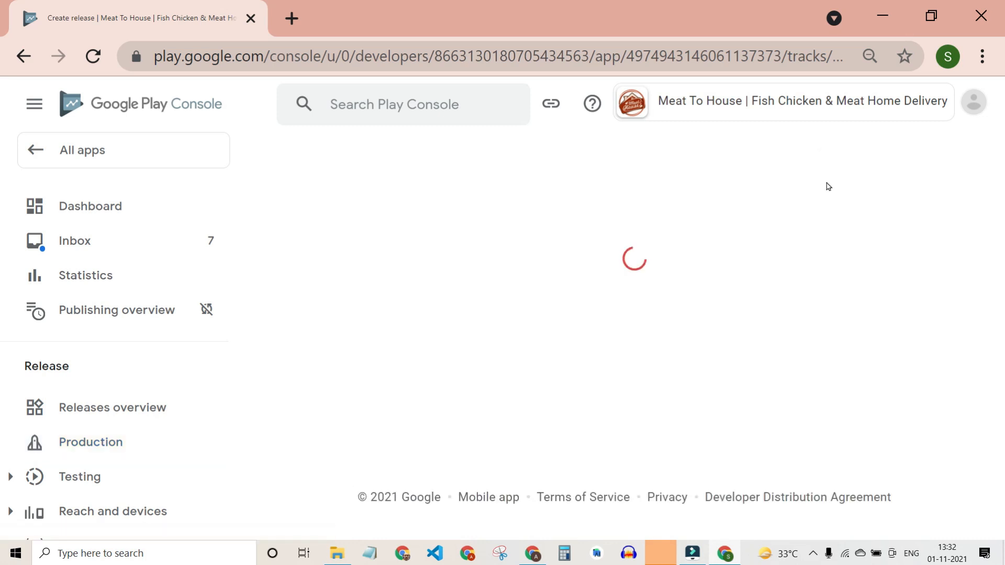
{"action": "left_click", "coordinate": [91, 214]}
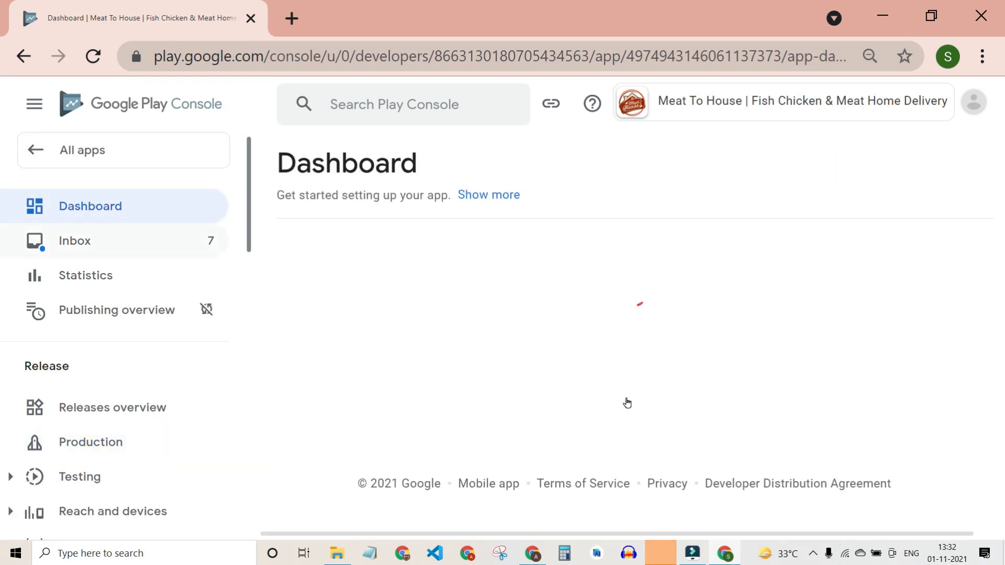
{"action": "scroll", "coordinate": [628, 402], "scroll_direction": "down", "scroll_amount": 10}
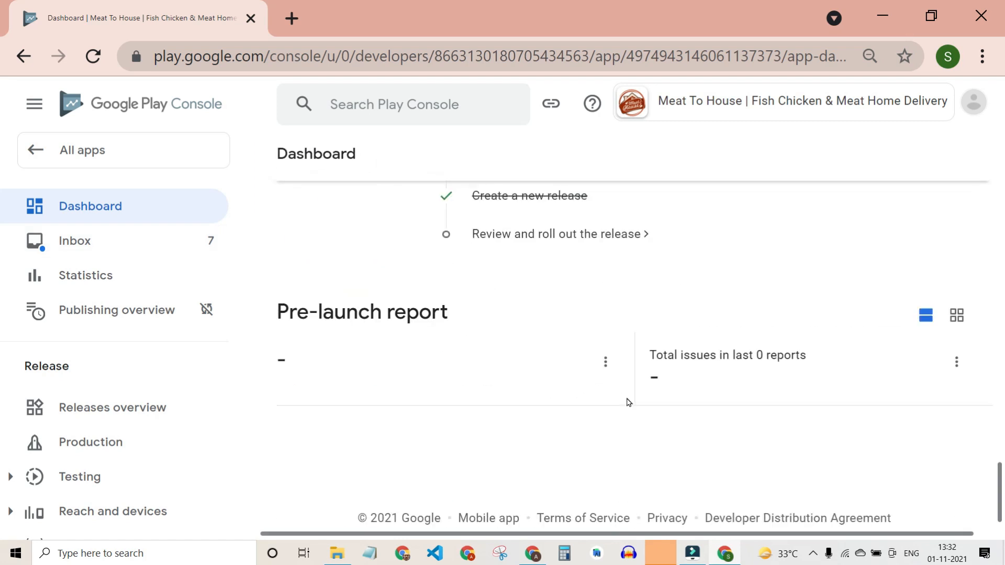
{"action": "scroll", "coordinate": [629, 402], "scroll_direction": "up", "scroll_amount": 4}
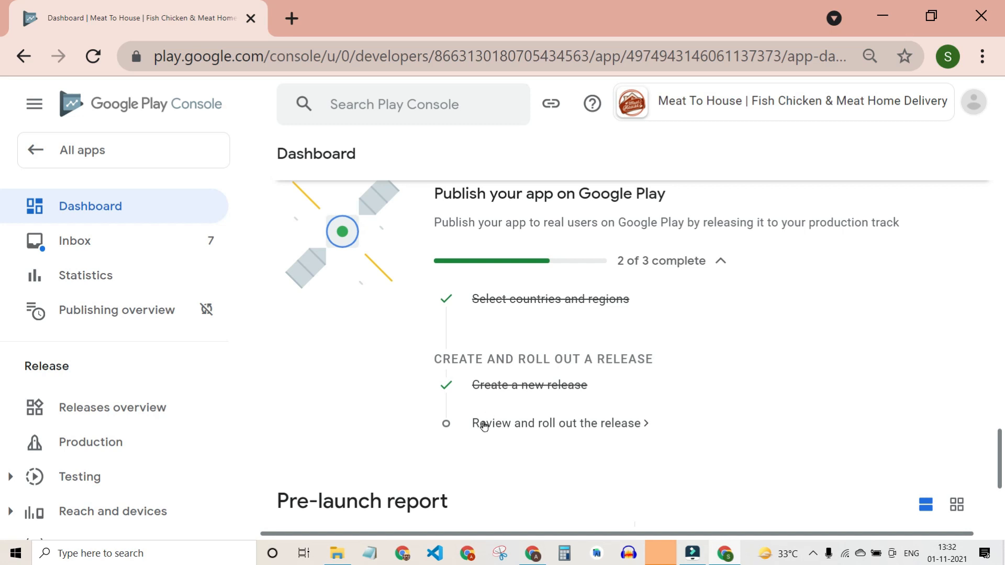
{"action": "double_click", "coordinate": [503, 385]}
{"action": "left_click", "coordinate": [551, 310]}
{"action": "left_click", "coordinate": [529, 421]}
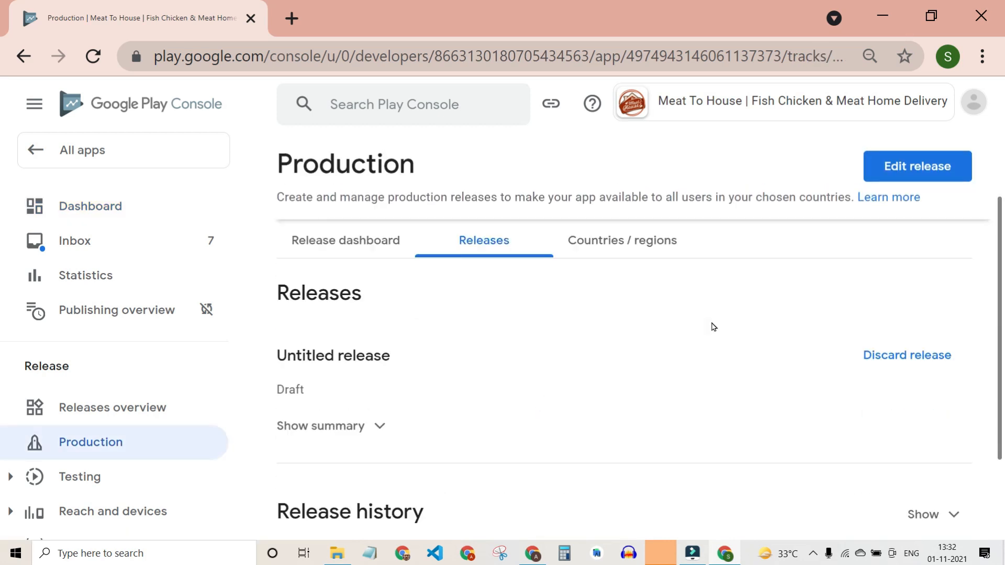
Start editing the draft production release and scroll down to the App bundles section.
{"action": "left_click", "coordinate": [913, 167]}
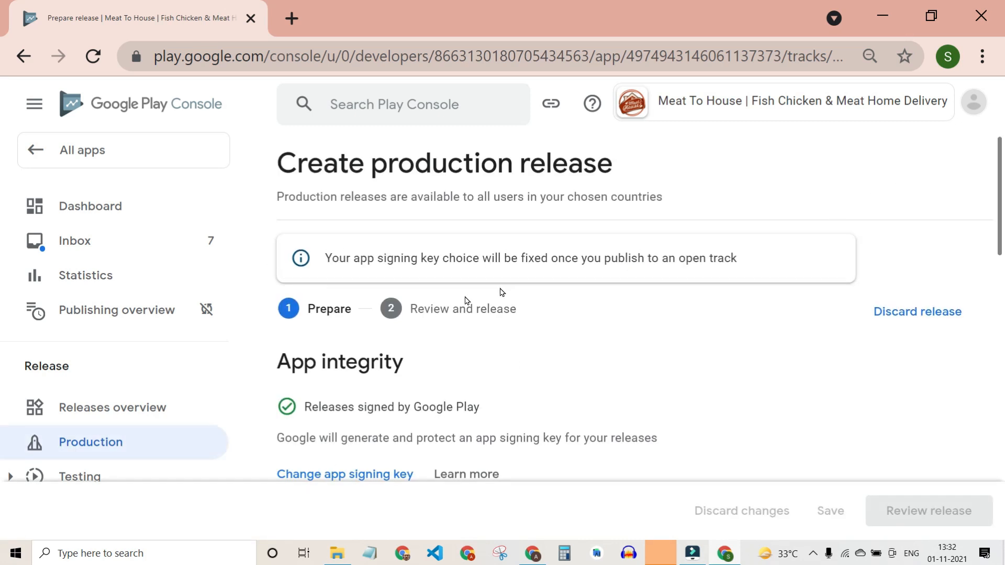
{"action": "scroll", "coordinate": [582, 327], "scroll_direction": "down", "scroll_amount": 2}
{"action": "scroll", "coordinate": [553, 271], "scroll_direction": "up", "scroll_amount": 1}
{"action": "scroll", "coordinate": [553, 271], "scroll_direction": "down", "scroll_amount": 2}
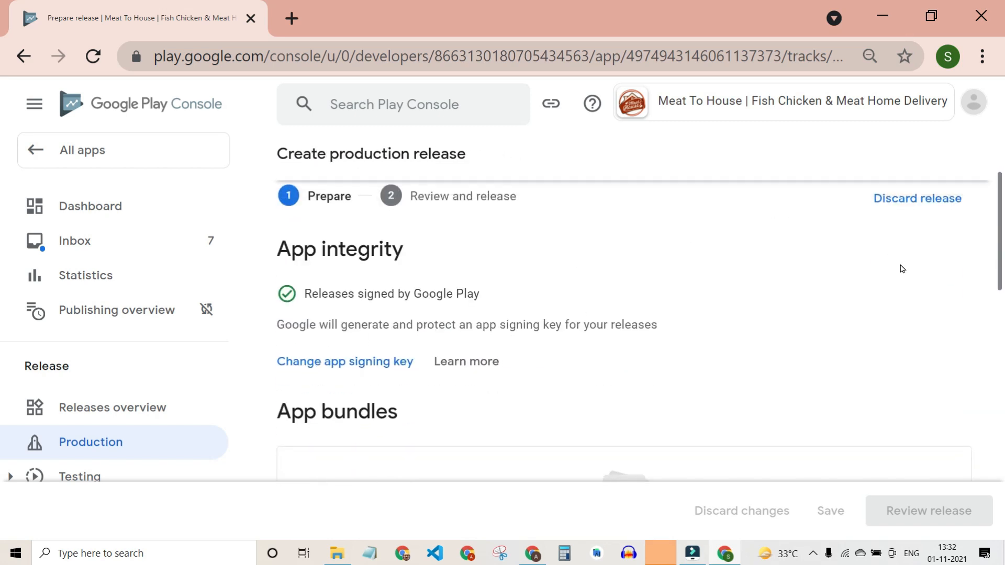
{"action": "scroll", "coordinate": [614, 291], "scroll_direction": "down", "scroll_amount": 4}
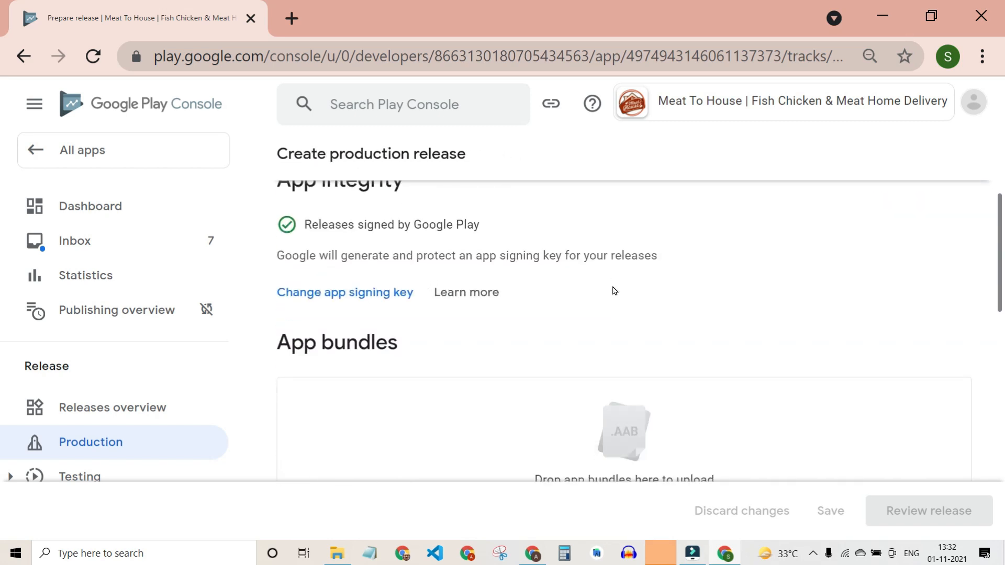
Upload Meat To House Customer App For Playstore.aab from Play Store Publication as version 1 (1.0).
{"action": "left_click_drag", "start_coordinate": [281, 227], "coordinate": [439, 237]}
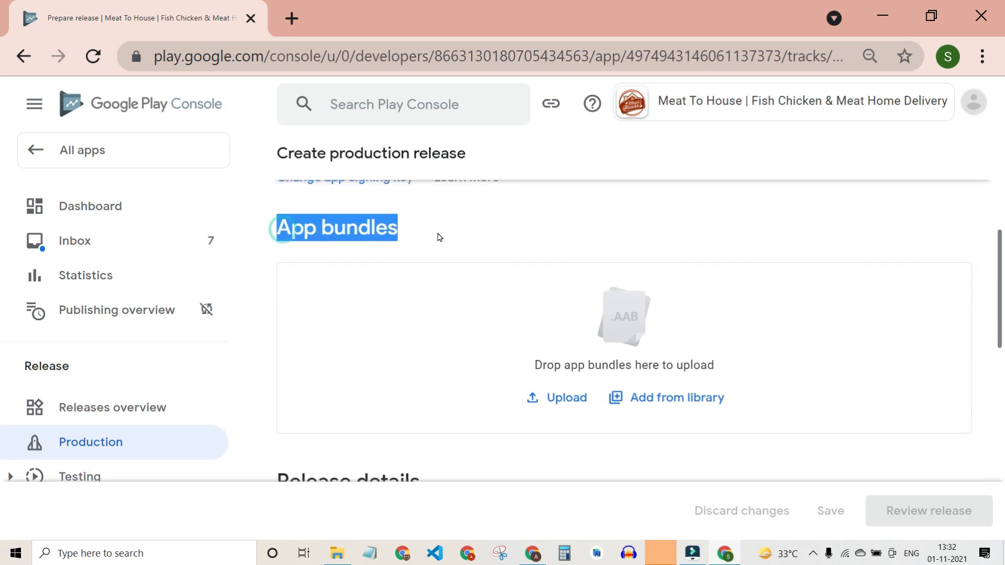
{"action": "left_click", "coordinate": [337, 553]}
{"action": "left_click_drag", "start_coordinate": [450, 173], "coordinate": [792, 353]}
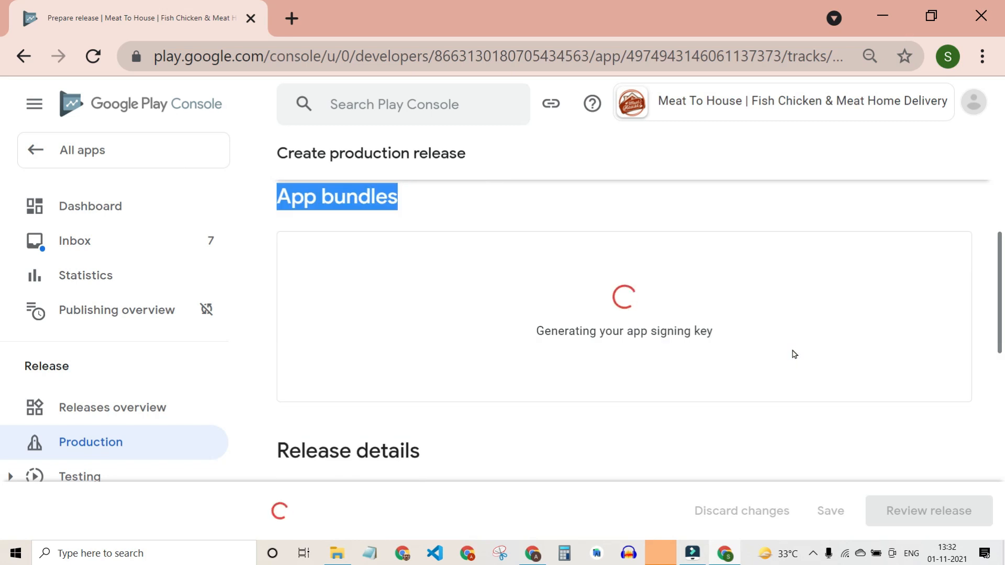
{"action": "scroll", "coordinate": [709, 425], "scroll_direction": "down", "scroll_amount": 3}
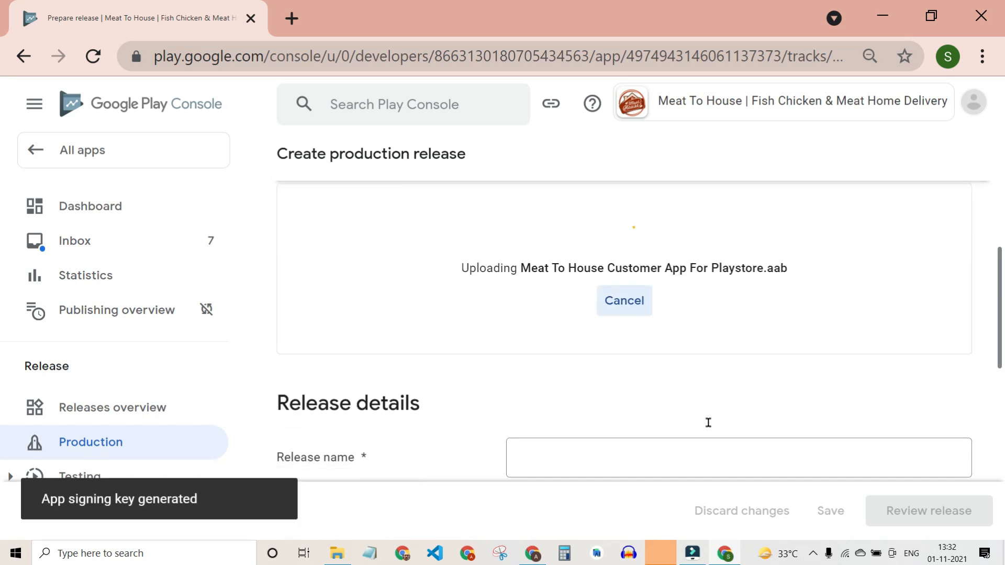
{"action": "scroll", "coordinate": [709, 425], "scroll_direction": "down", "scroll_amount": 6}
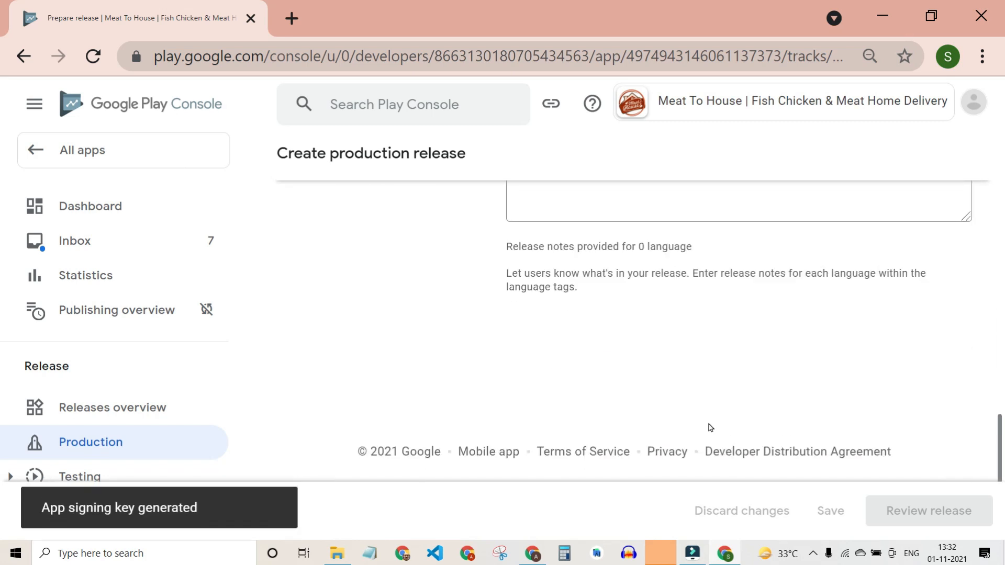
{"action": "scroll", "coordinate": [709, 427], "scroll_direction": "up", "scroll_amount": 3}
{"action": "scroll", "coordinate": [696, 309], "scroll_direction": "up", "scroll_amount": 8}
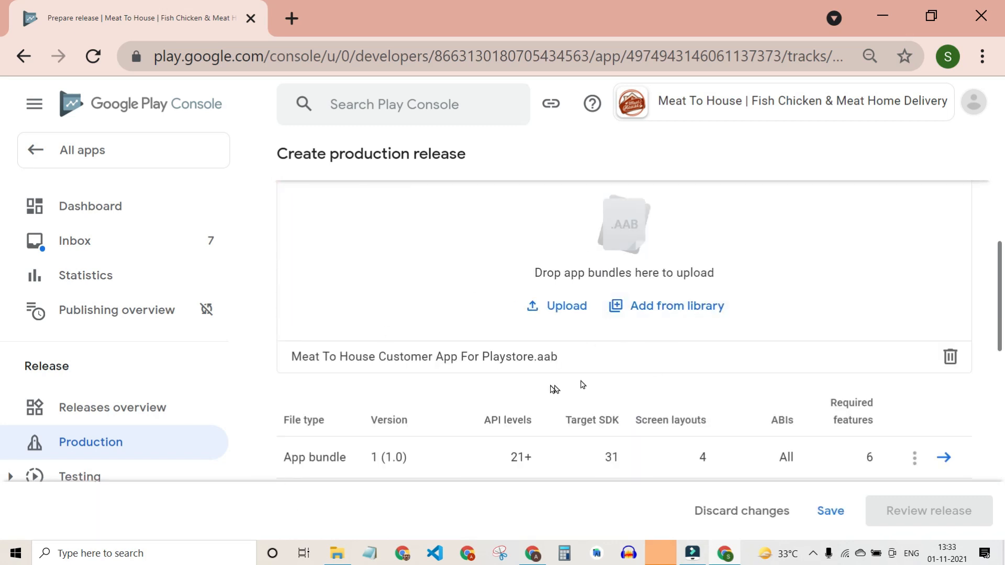
{"action": "scroll", "coordinate": [623, 340], "scroll_direction": "down", "scroll_amount": 7}
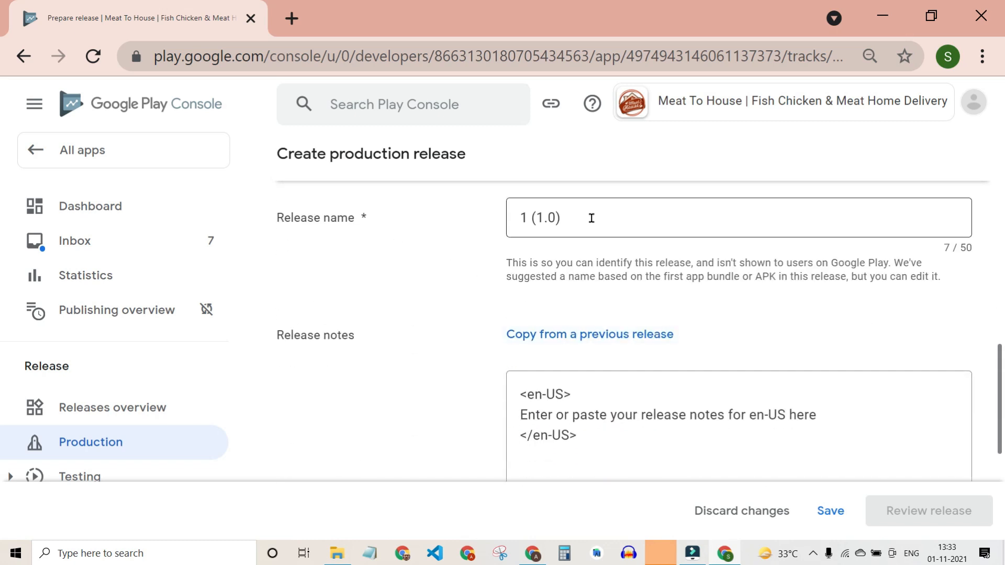
Delete the placeholder en-US release note and enter 'First Release' between the tags.
{"action": "scroll", "coordinate": [555, 374], "scroll_direction": "down", "scroll_amount": 2}
{"action": "left_click", "coordinate": [552, 330]}
{"action": "left_click_drag", "start_coordinate": [552, 331], "coordinate": [825, 330]}
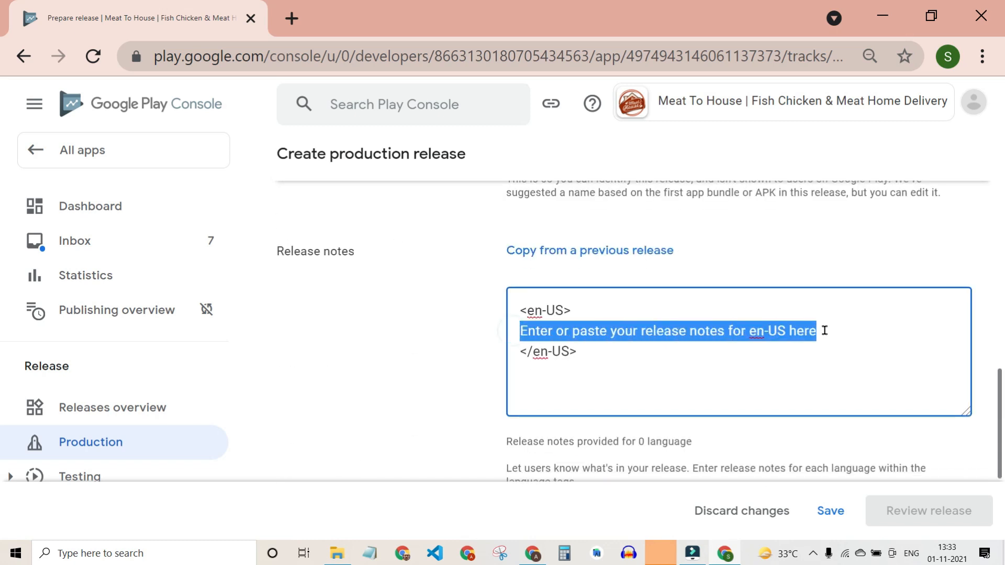
{"action": "key", "text": "BackSpace"}
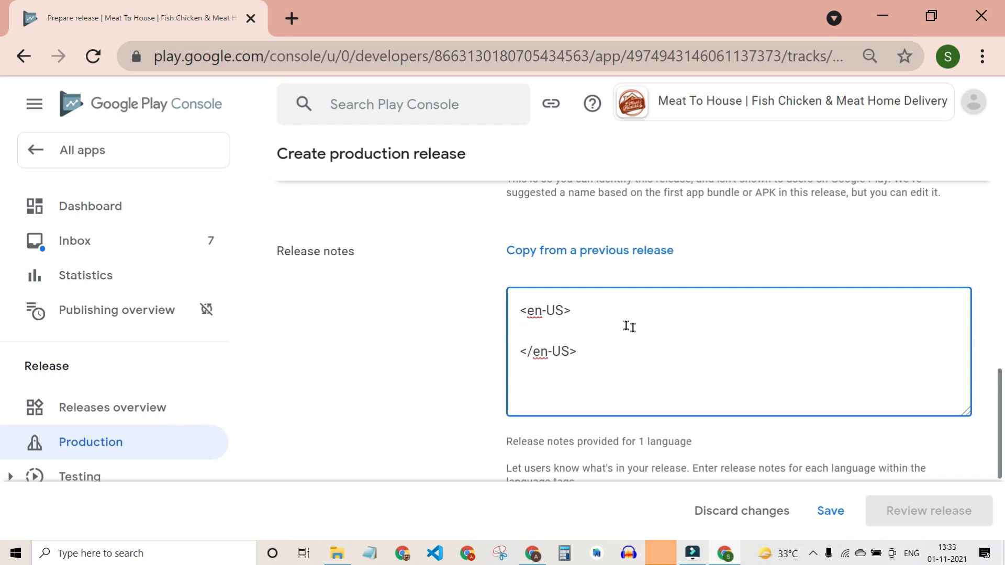
{"action": "left_click_drag", "start_coordinate": [603, 312], "coordinate": [491, 325]}
{"action": "triple_click", "coordinate": [557, 348]}
{"action": "left_click", "coordinate": [585, 328]}
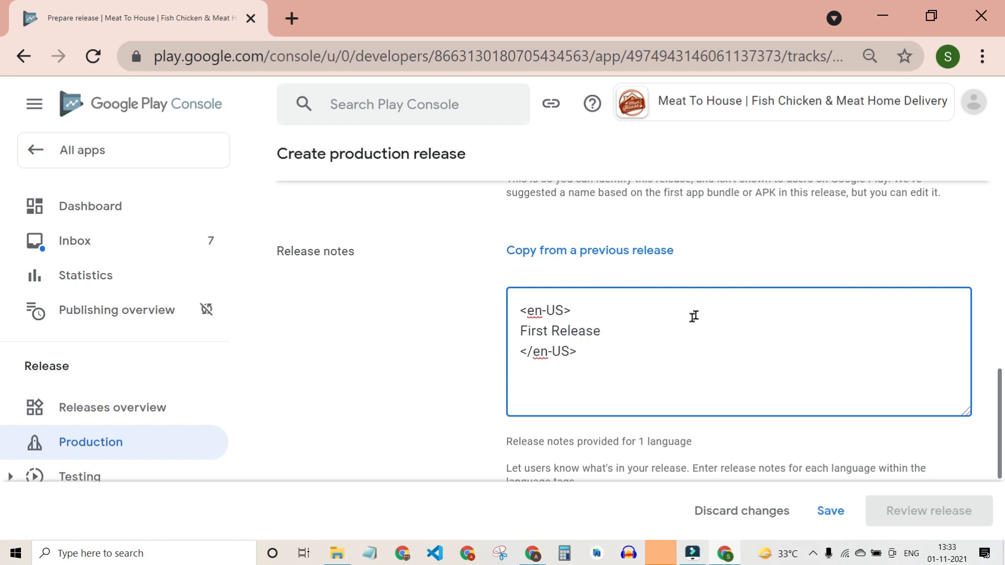
Check the 'First Release' notes line and save the production release draft.
{"action": "triple_click", "coordinate": [654, 326]}
{"action": "left_click", "coordinate": [709, 344]}
{"action": "triple_click", "coordinate": [637, 330]}
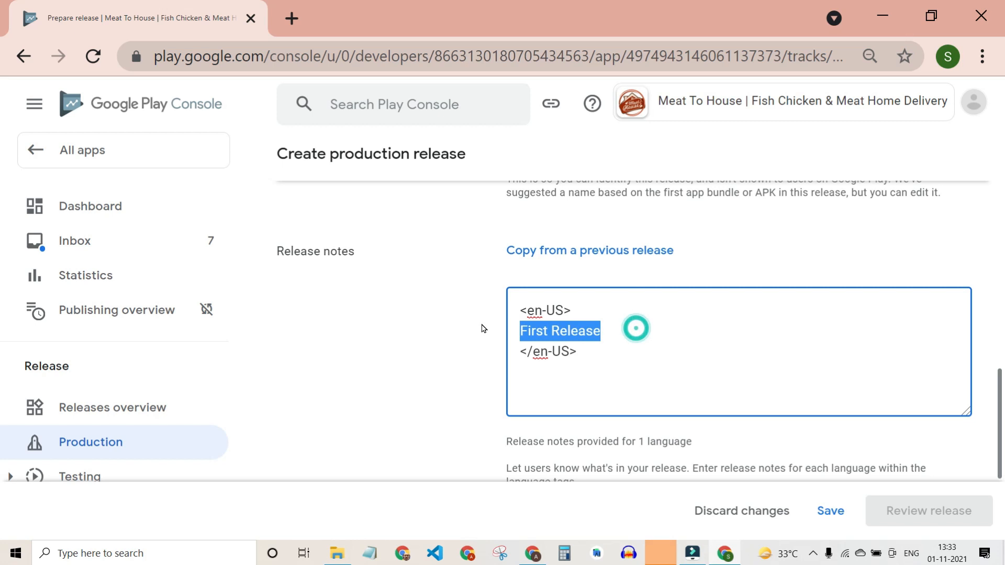
{"action": "left_click", "coordinate": [702, 343]}
{"action": "left_click", "coordinate": [824, 515]}
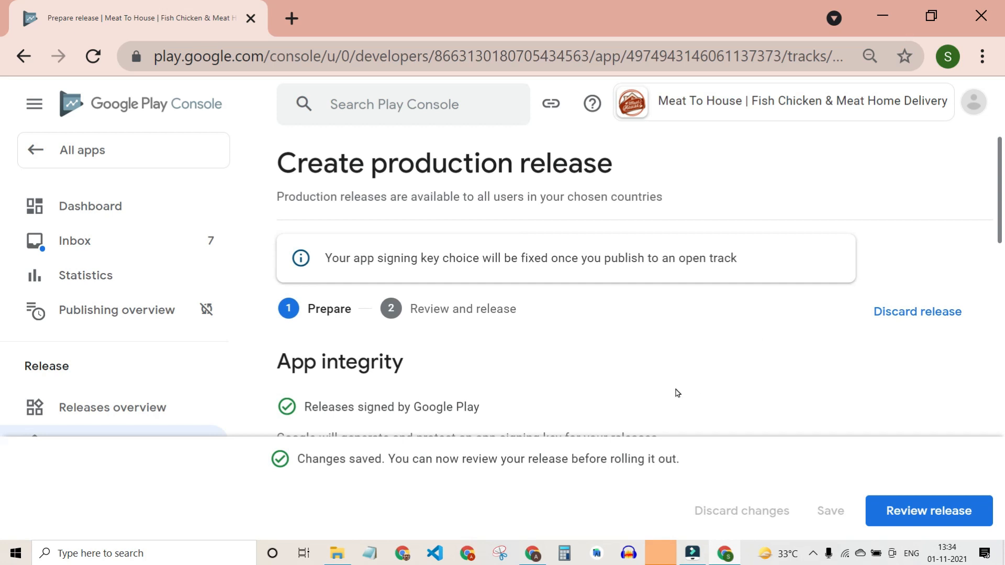
{"action": "scroll", "coordinate": [677, 393], "scroll_direction": "down", "scroll_amount": 15}
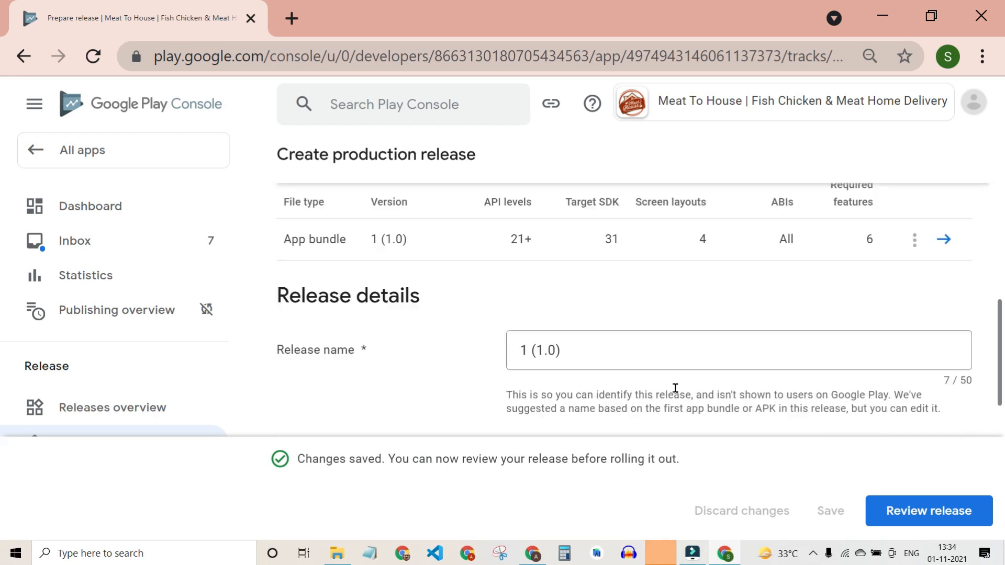
Review release 1 (1.0), read the deobfuscation warning, and confirm the rollout to Production.
{"action": "left_click", "coordinate": [933, 503]}
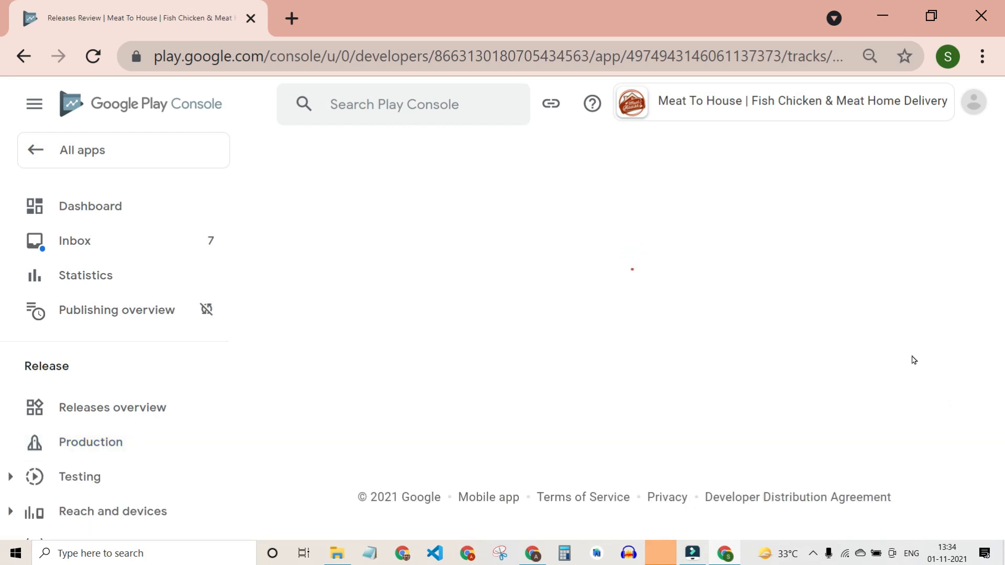
{"action": "scroll", "coordinate": [657, 395], "scroll_direction": "down", "scroll_amount": 10}
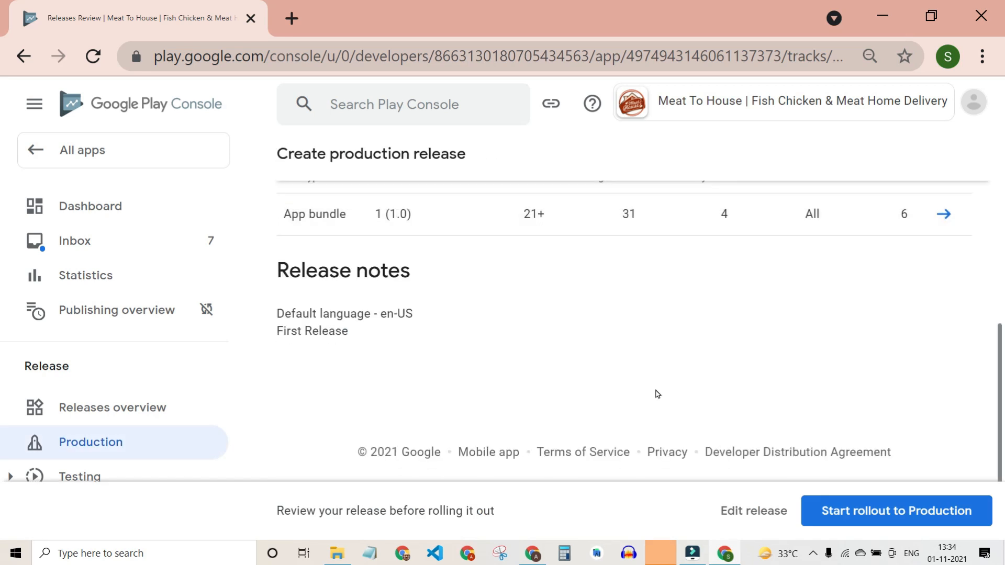
{"action": "scroll", "coordinate": [619, 395], "scroll_direction": "up", "scroll_amount": 10}
{"action": "left_click", "coordinate": [374, 382]}
{"action": "scroll", "coordinate": [575, 359], "scroll_direction": "down", "scroll_amount": 3}
{"action": "scroll", "coordinate": [574, 359], "scroll_direction": "down", "scroll_amount": 2}
{"action": "scroll", "coordinate": [424, 269], "scroll_direction": "up", "scroll_amount": 3}
{"action": "left_click_drag", "start_coordinate": [350, 261], "coordinate": [713, 264]}
{"action": "scroll", "coordinate": [715, 314], "scroll_direction": "down", "scroll_amount": 5}
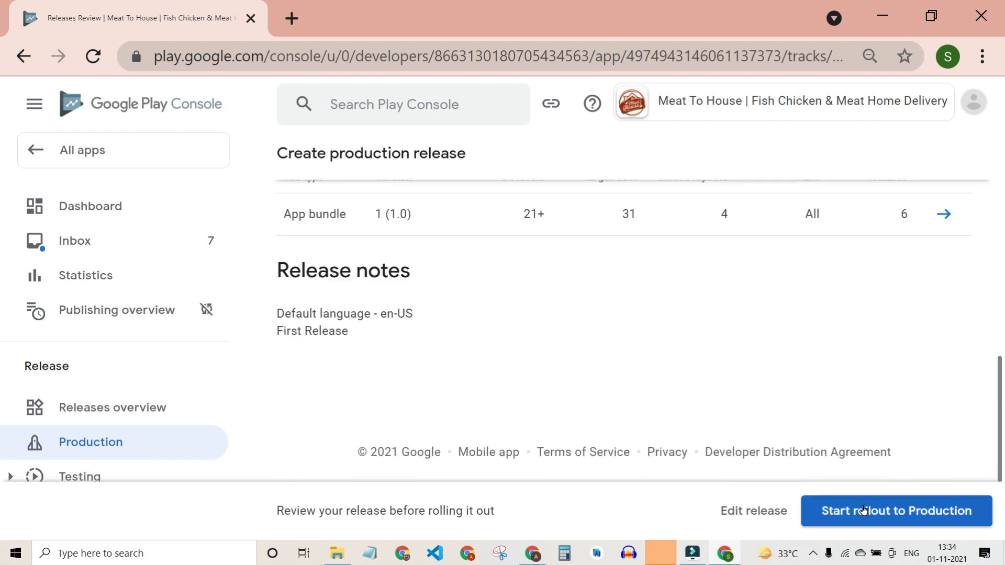
{"action": "left_click", "coordinate": [900, 515]}
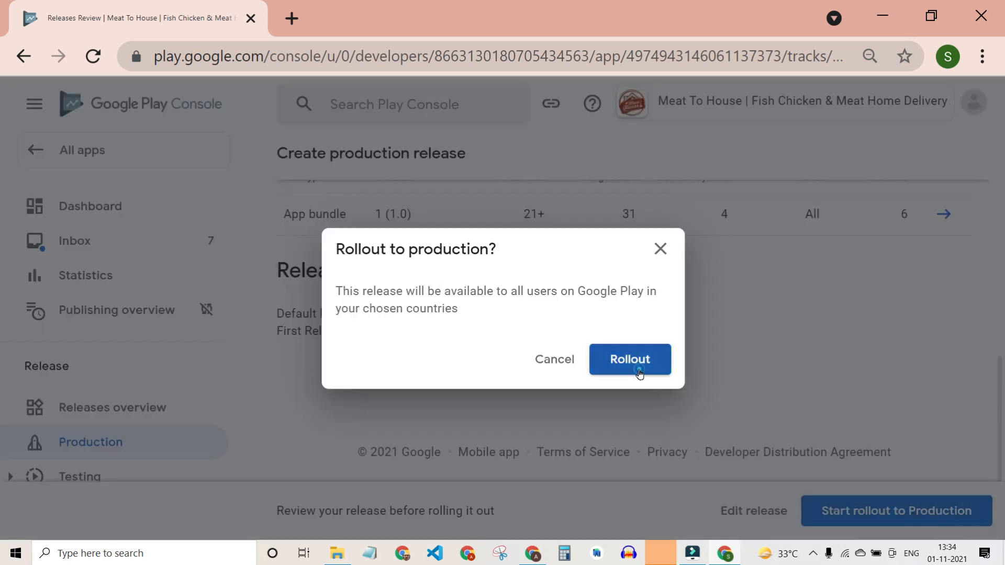
{"action": "left_click", "coordinate": [634, 361]}
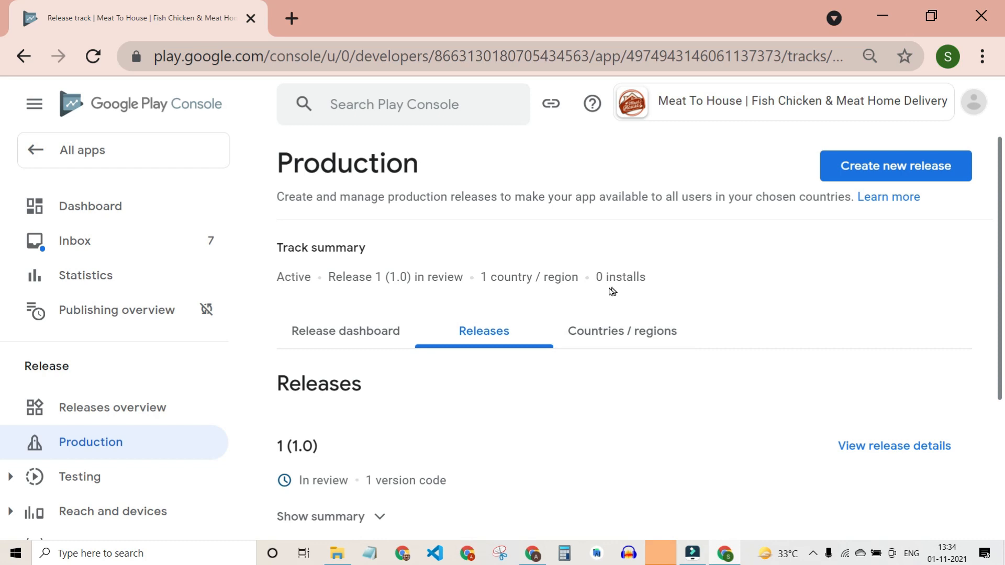
Find Meat To House marked In review in All apps and open its dashboard.
{"action": "scroll", "coordinate": [512, 408], "scroll_direction": "down", "scroll_amount": 2}
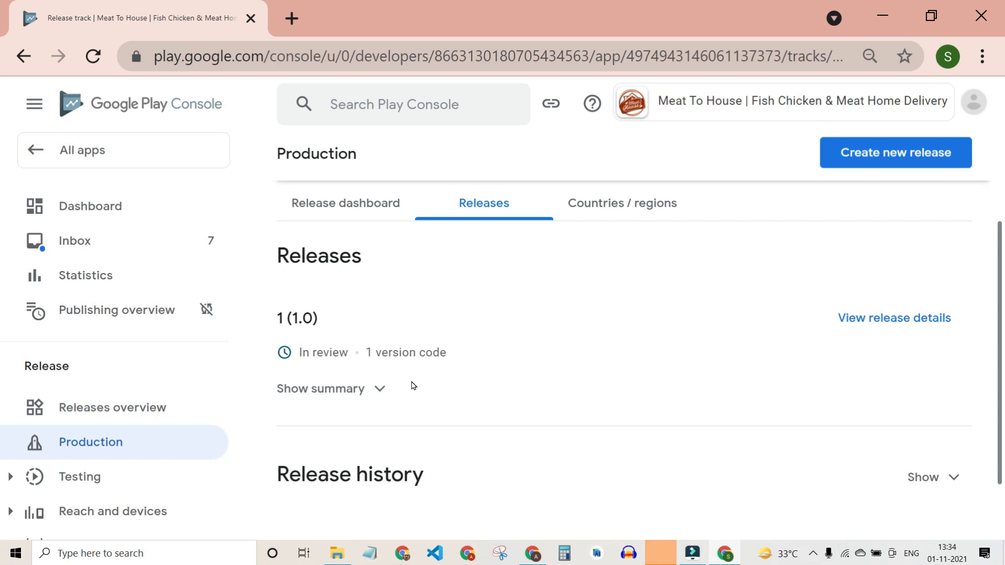
{"action": "scroll", "coordinate": [671, 417], "scroll_direction": "down", "scroll_amount": 3}
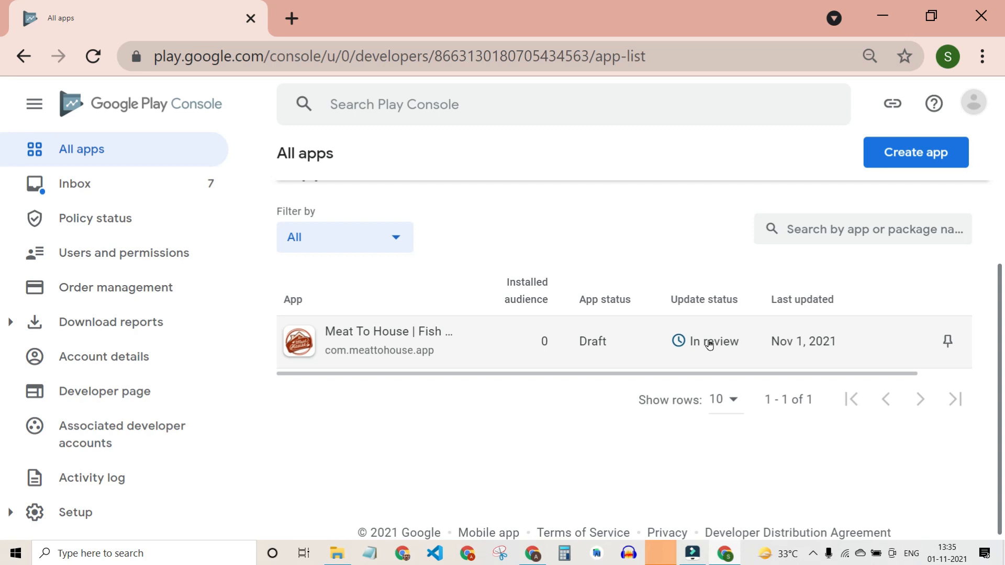
{"action": "scroll", "coordinate": [438, 392], "scroll_direction": "up", "scroll_amount": 3}
{"action": "scroll", "coordinate": [439, 391], "scroll_direction": "down", "scroll_amount": 3}
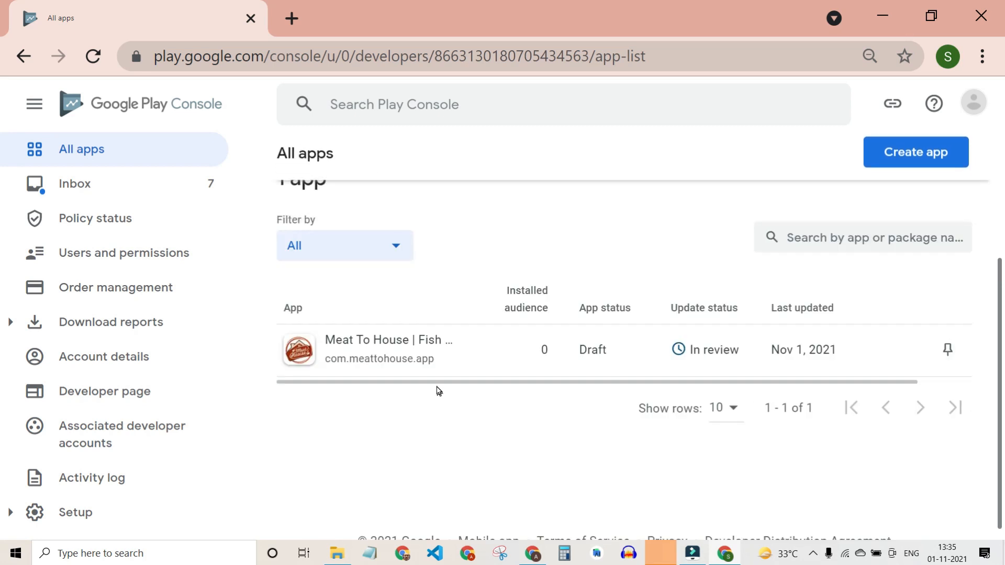
{"action": "left_click", "coordinate": [403, 343]}
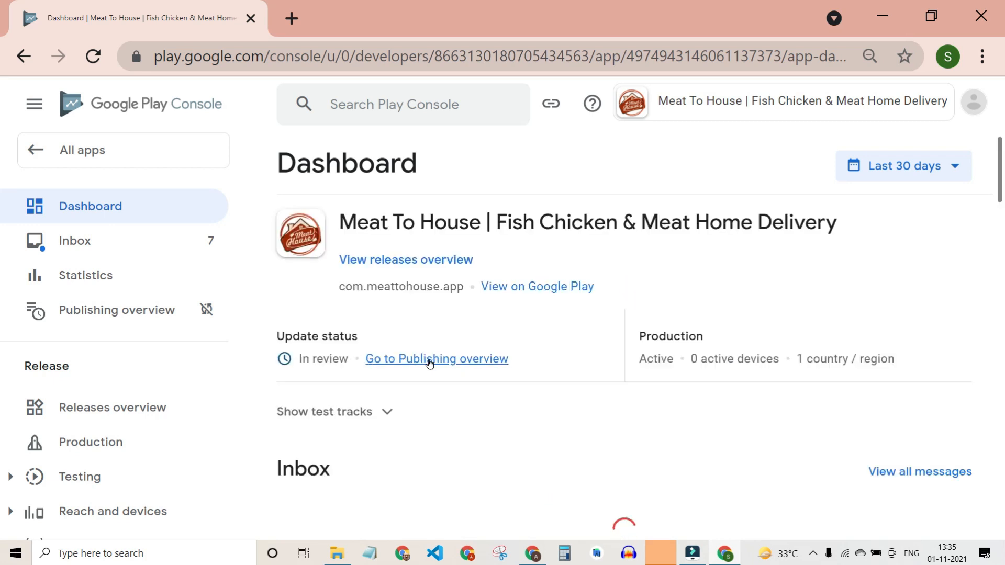
Open View on Google Play, see the store page is Not Found, and return to the Dashboard.
{"action": "left_click", "coordinate": [542, 289]}
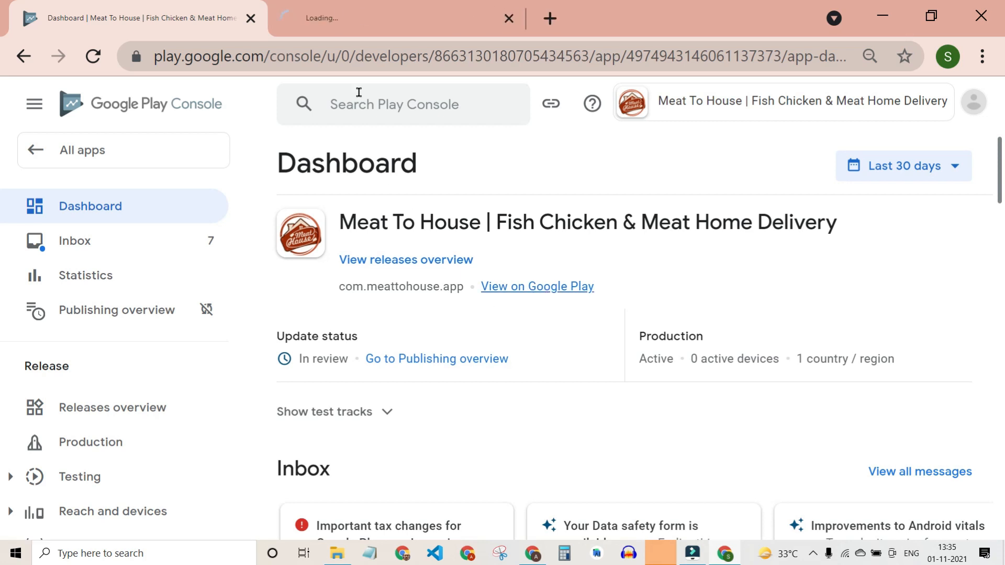
{"action": "left_click", "coordinate": [366, 22]}
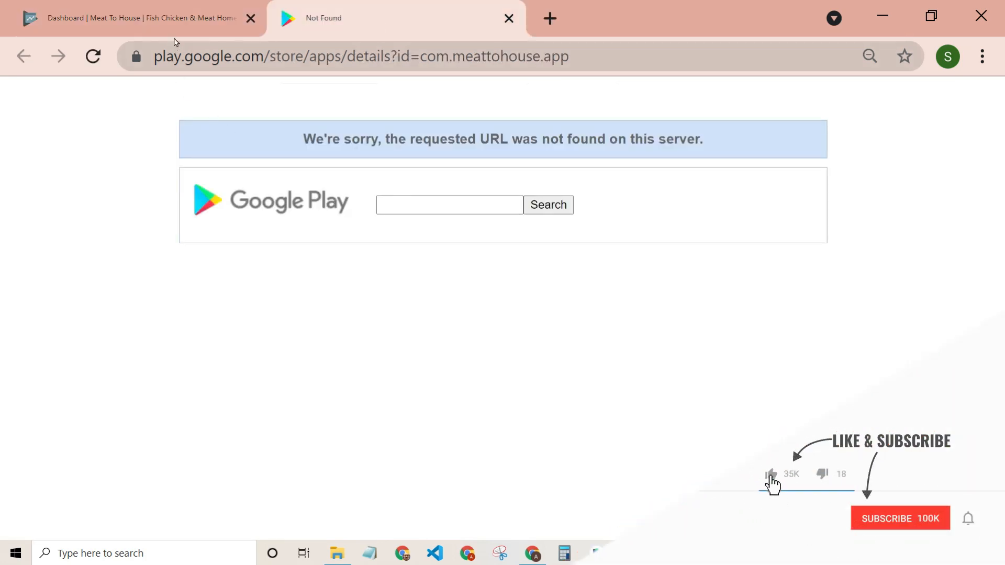
{"action": "left_click", "coordinate": [176, 34]}
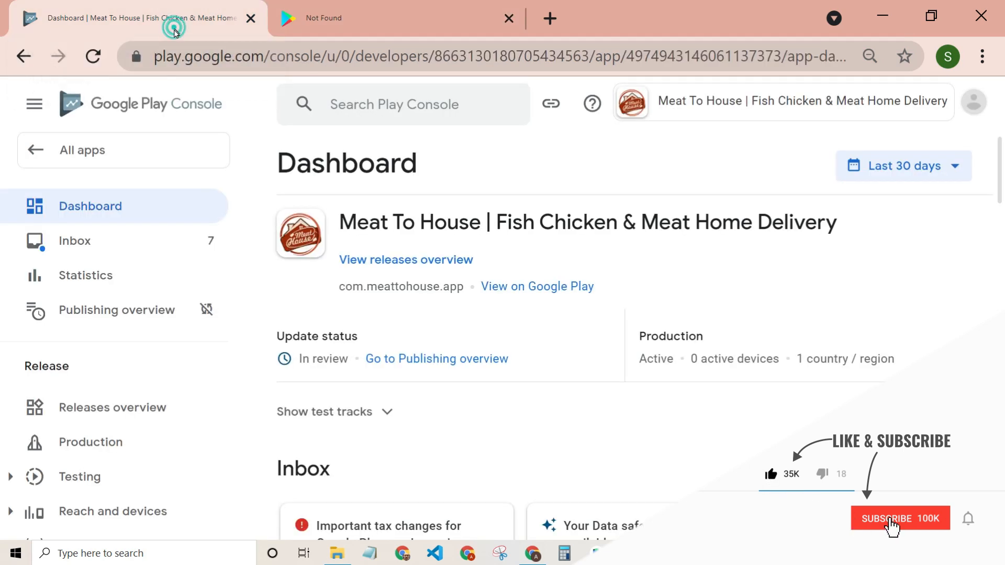
{"action": "left_click", "coordinate": [358, 6]}
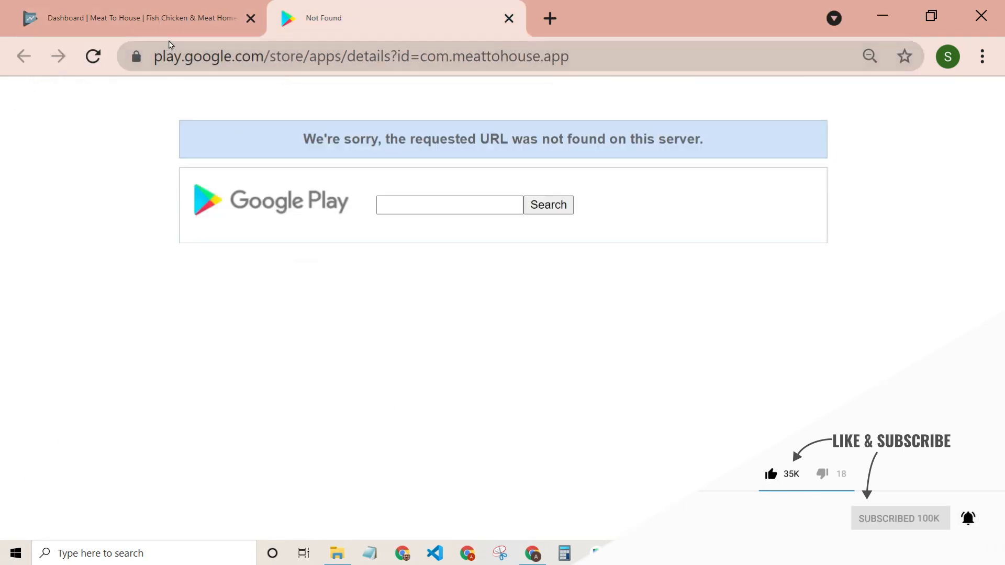
{"action": "left_click", "coordinate": [168, 27]}
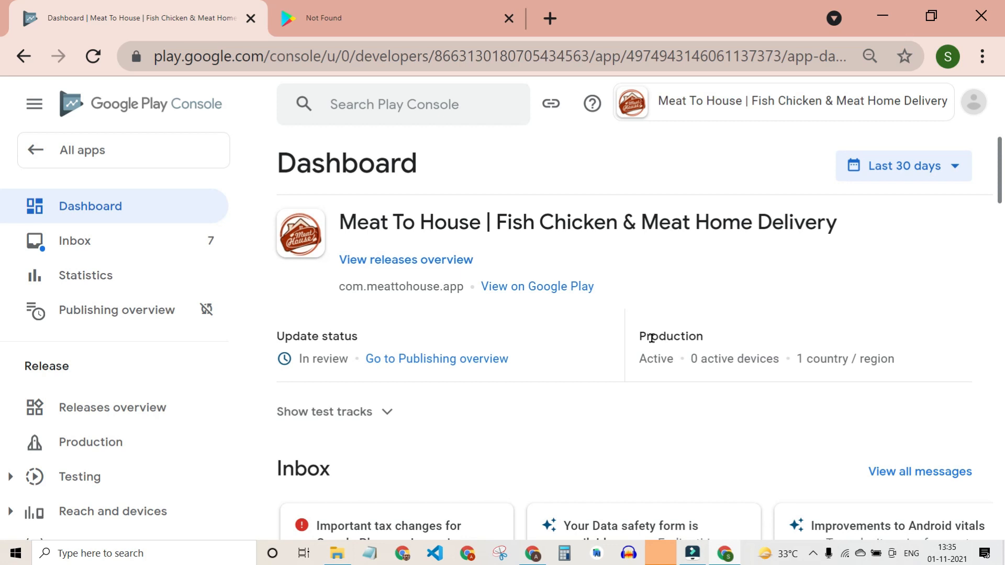
Select the full Meat To House app title on the dashboard.
{"action": "left_click_drag", "start_coordinate": [346, 224], "coordinate": [875, 224]}
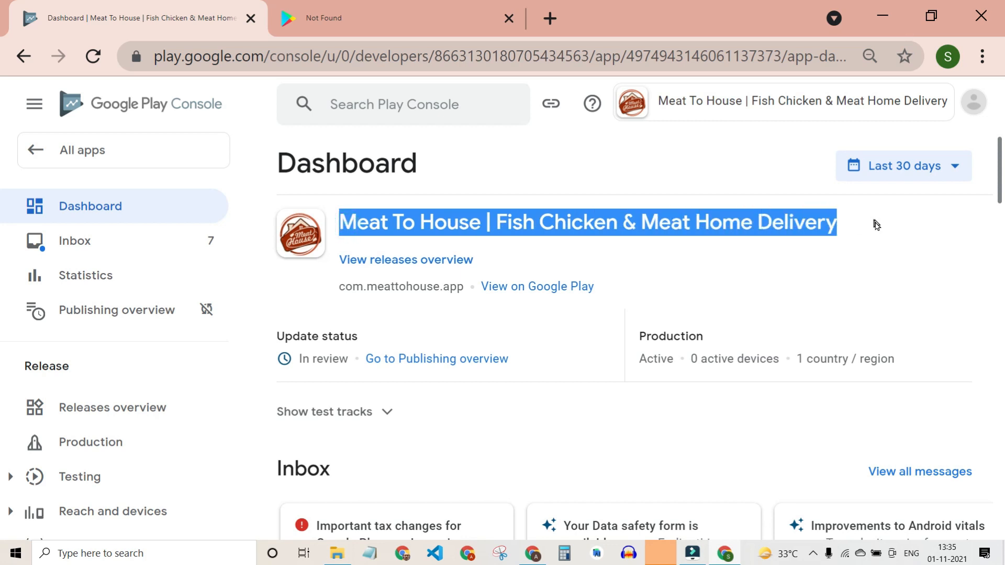
{"action": "left_click", "coordinate": [510, 224]}
{"action": "left_click_drag", "start_coordinate": [341, 221], "coordinate": [865, 226]}
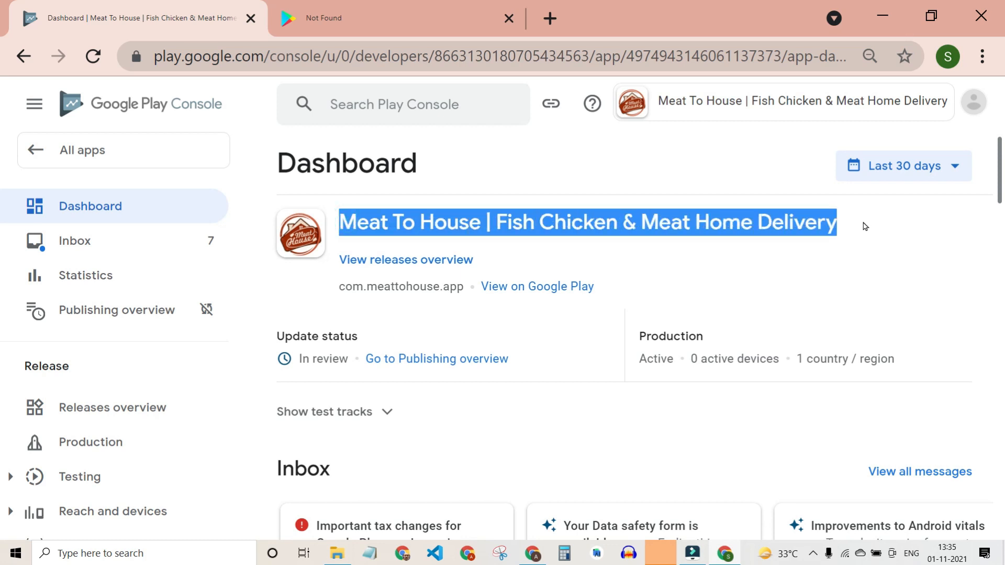